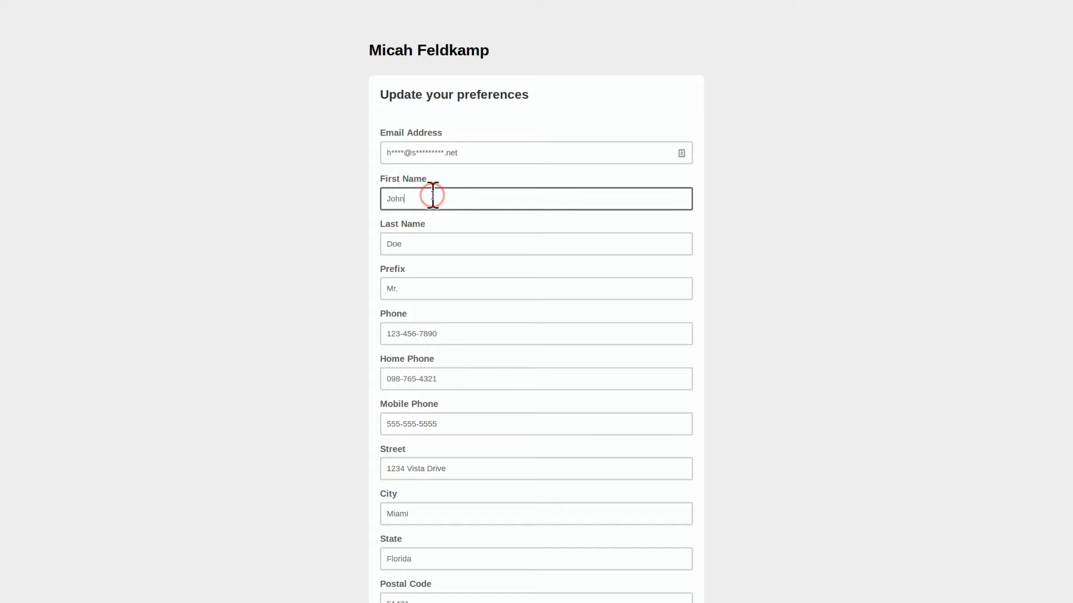
# Correct the first name and enter the new phone, home phone and mobile numbers
pyautogui.press('BackSpace')
pyautogui.write('athan')
pyautogui.press('Tab')
pyautogui.press('Tab')
pyautogui.press('Tab')
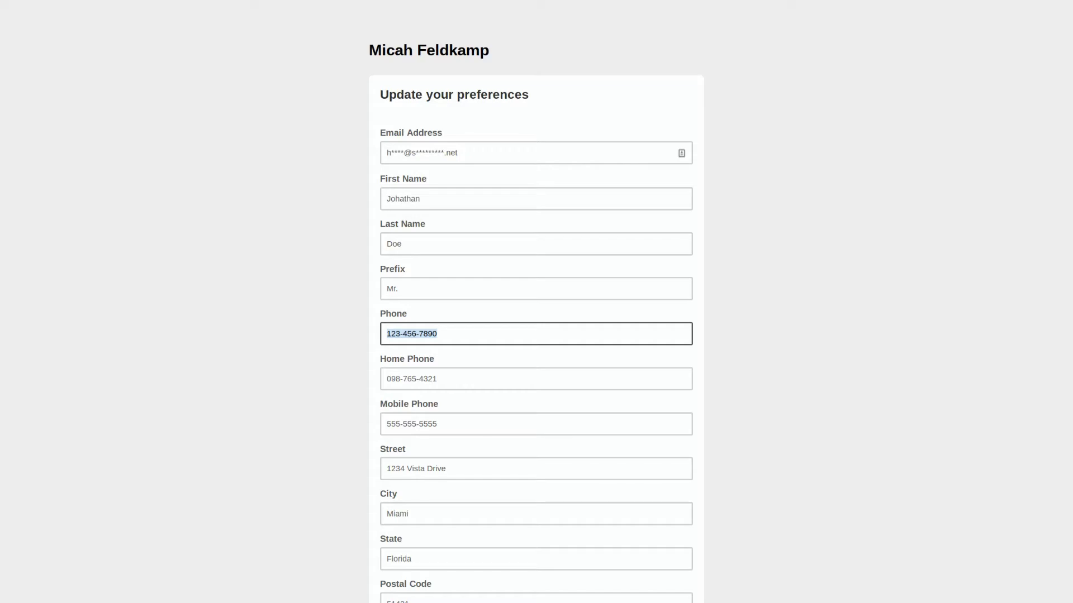
pyautogui.press('Tab')
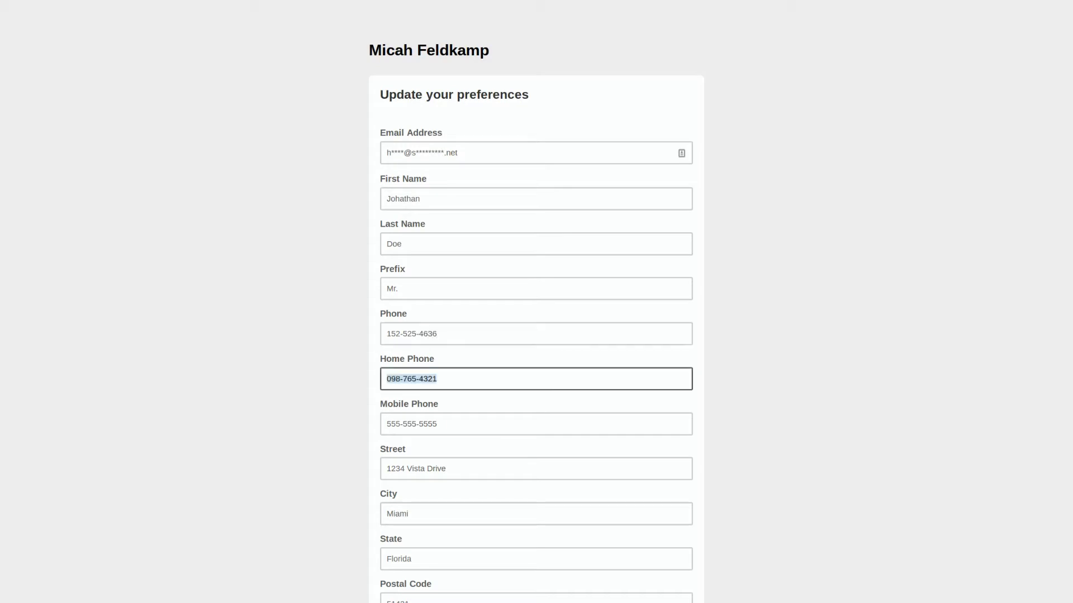
pyautogui.press('Tab')
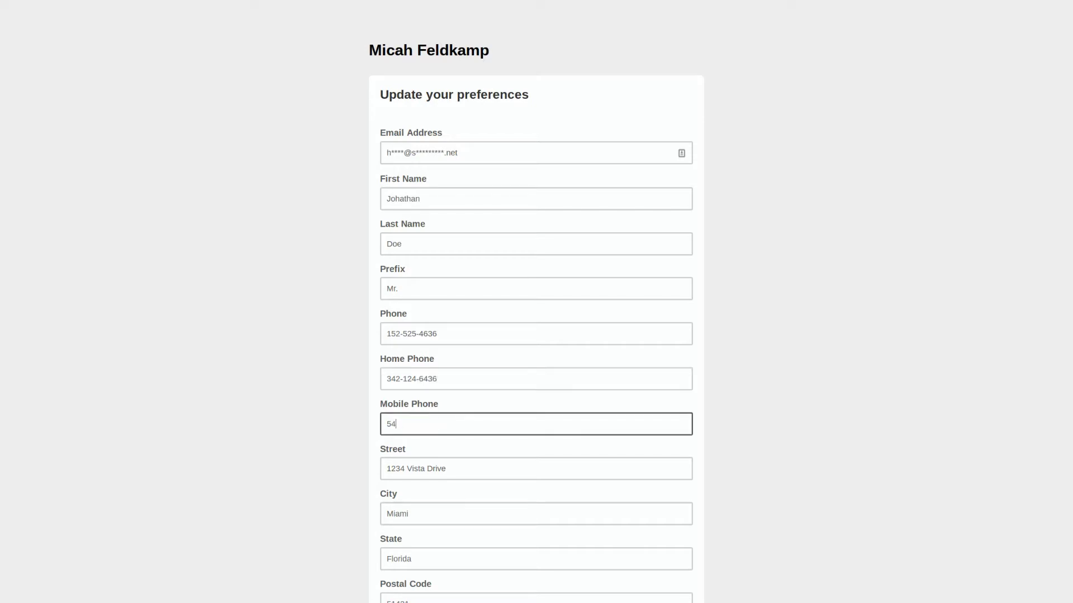
# Replace the street, city, state and postal code with the new mailing address
pyautogui.scroll(-2, 420, 412)
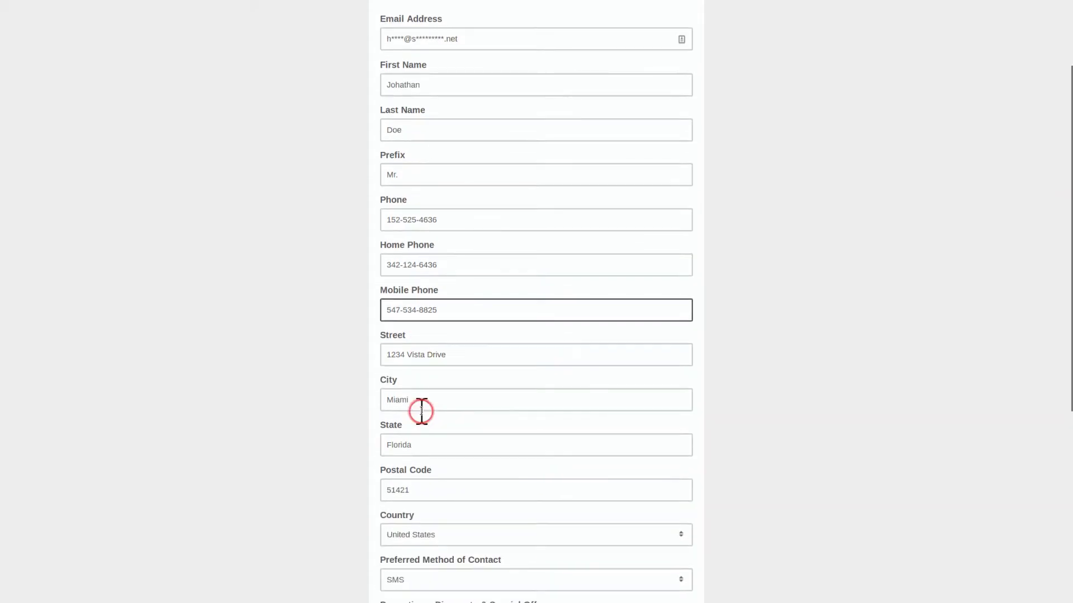
pyautogui.moveTo(453, 352); pyautogui.dragTo(316, 343)
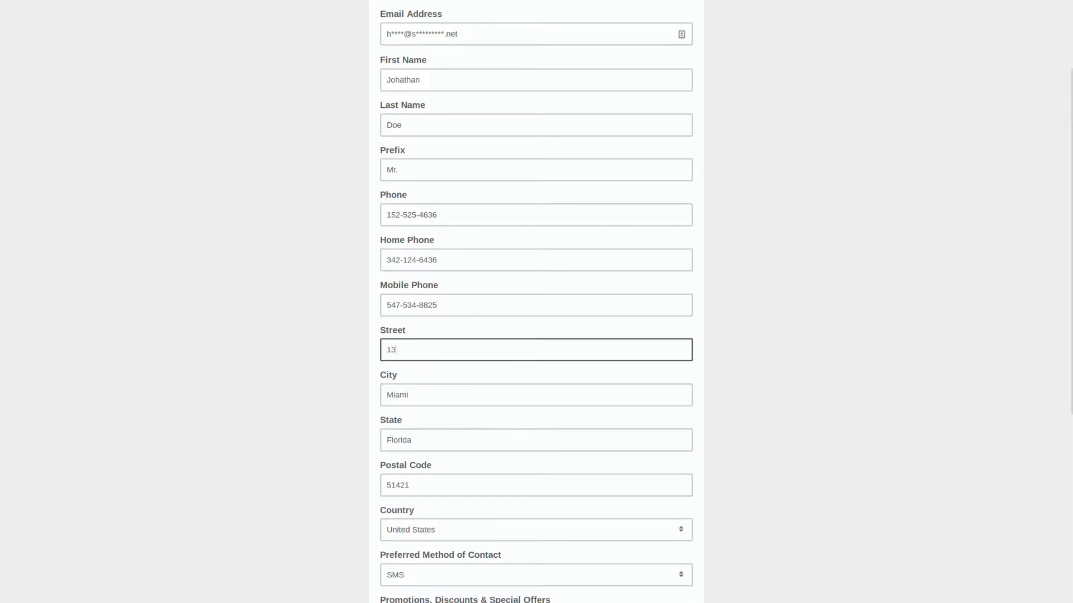
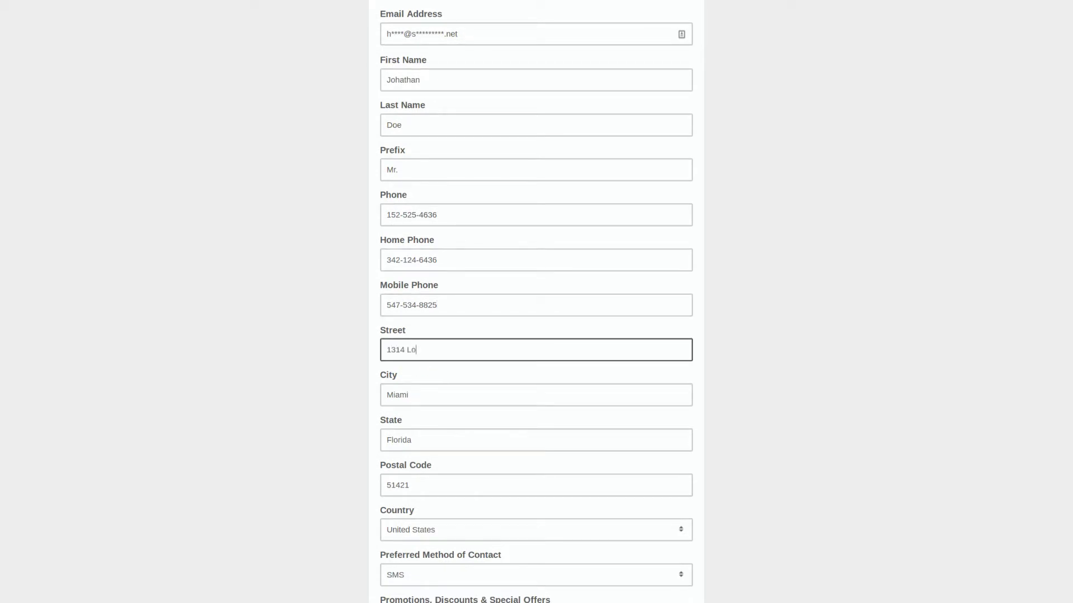
pyautogui.press('Tab')
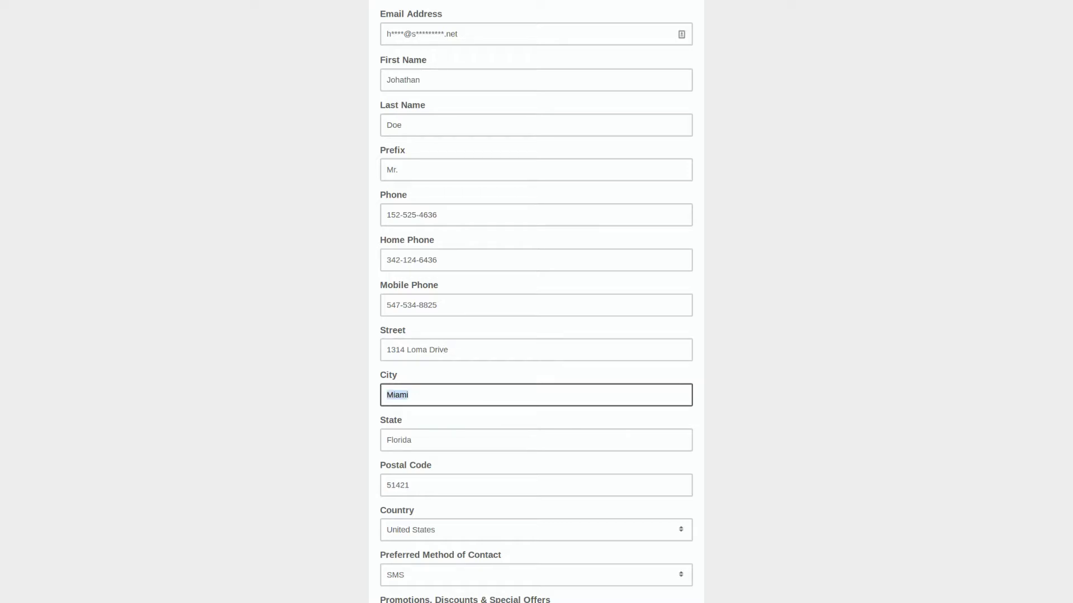
pyautogui.write('Phoenix')
pyautogui.press('Tab')
pyautogui.write('Ariz')
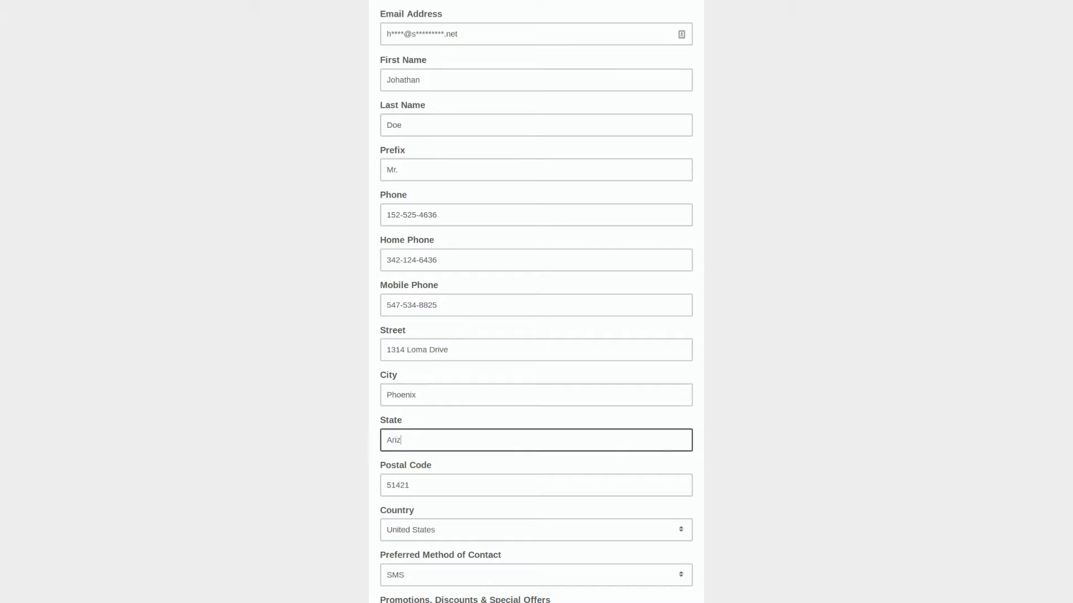
pyautogui.write('ona')
pyautogui.press('Tab')
pyautogui.write('85308')
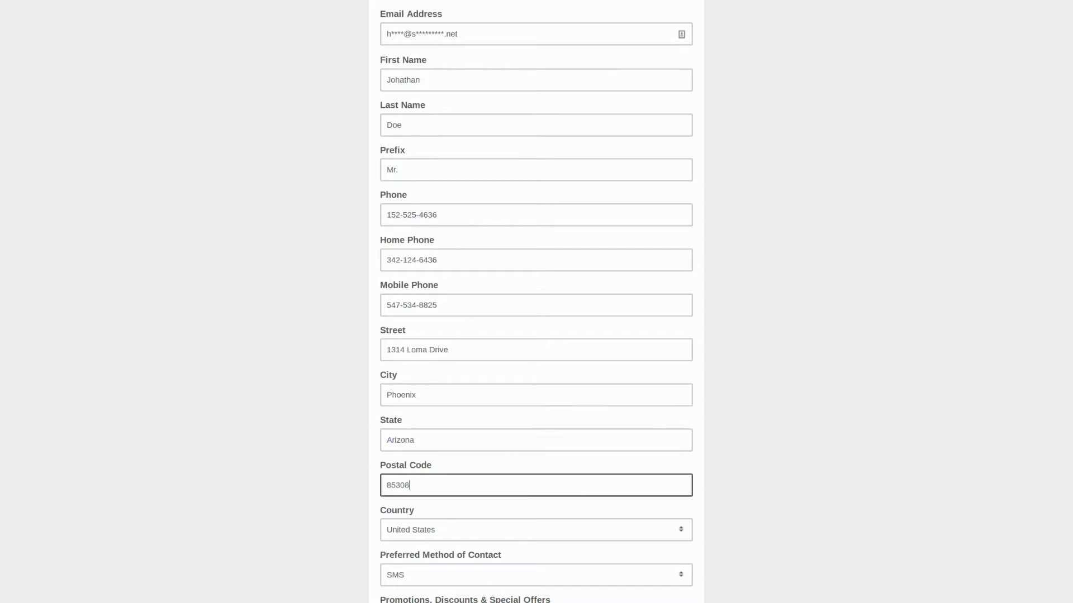
pyautogui.press('Tab')
pyautogui.press('Tab')
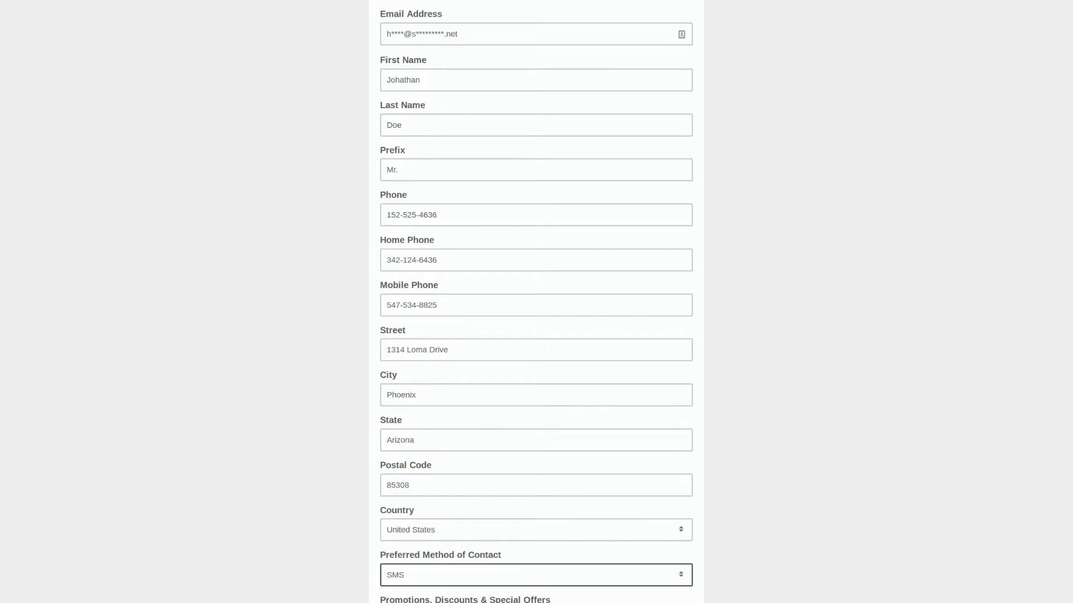
# Set the preferred method of contact to Email
pyautogui.scroll(-3, 336, 397)
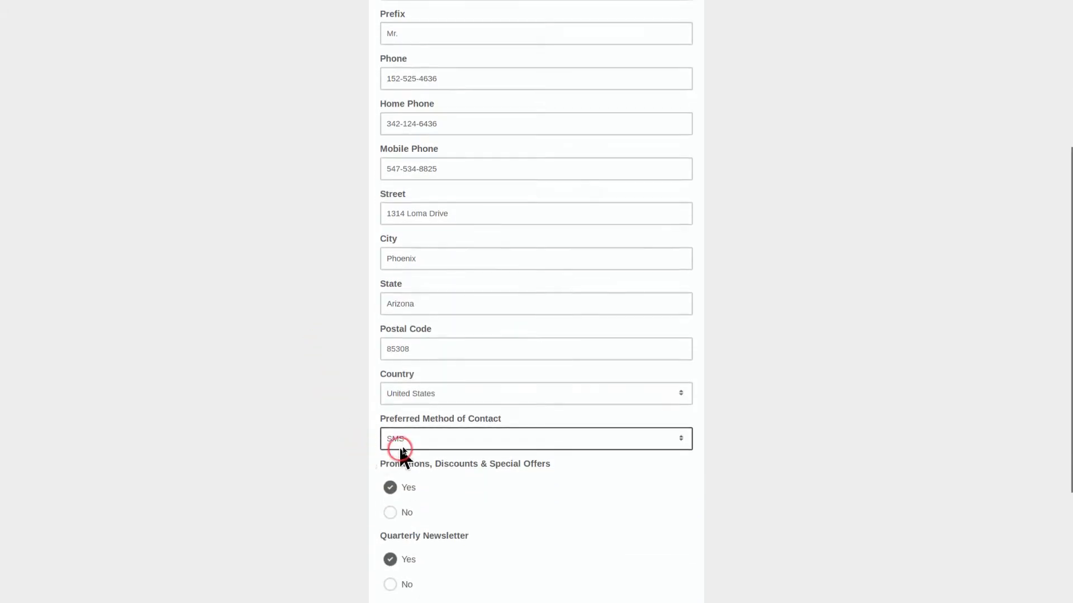
pyautogui.click(409, 441)
pyautogui.click(408, 500)
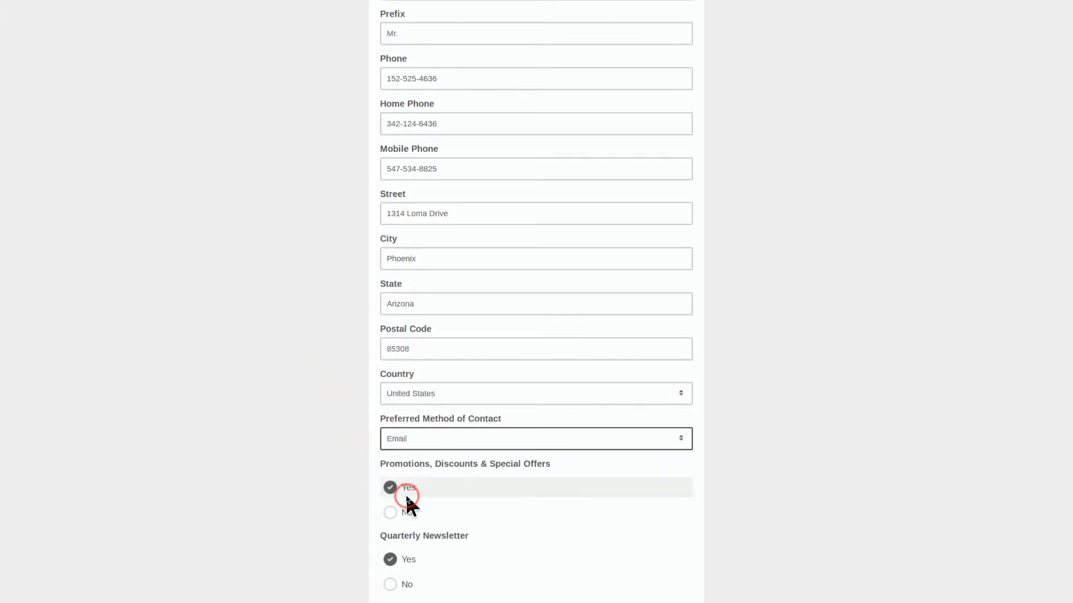
# Opt out of promotions, keep the newsletter and Unsubscribe All at No, and submit the profile
pyautogui.scroll(-2, 442, 489)
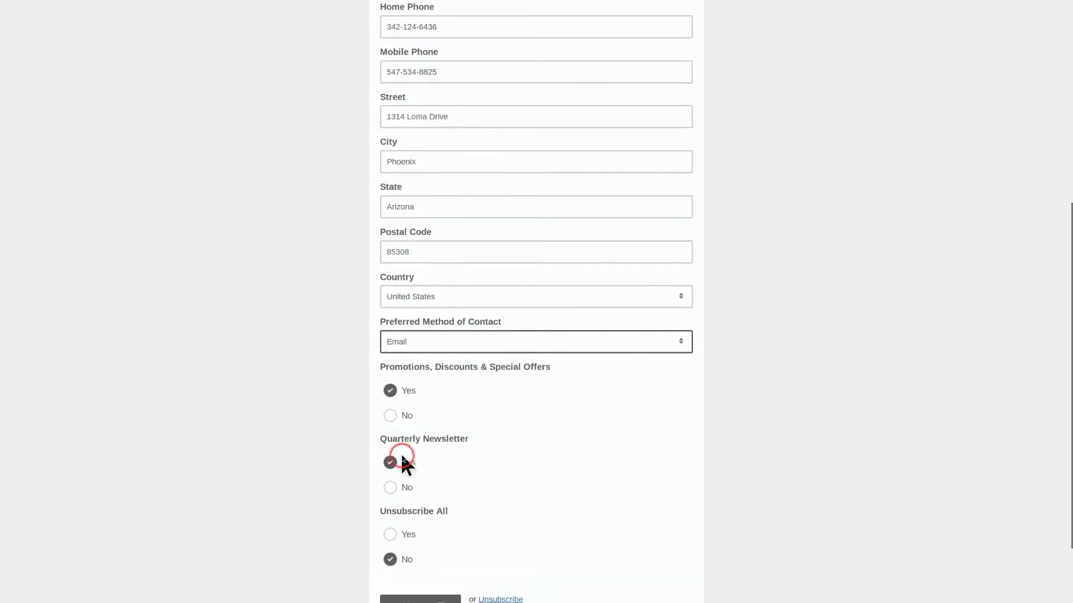
pyautogui.click(390, 416)
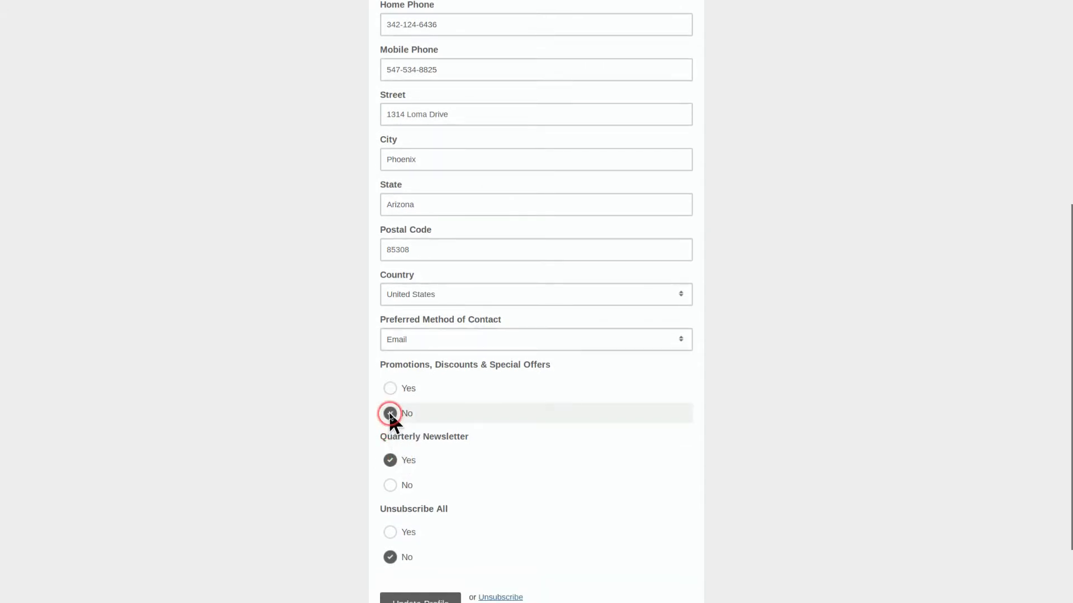
pyautogui.click(405, 454)
pyautogui.scroll(-1, 404, 450)
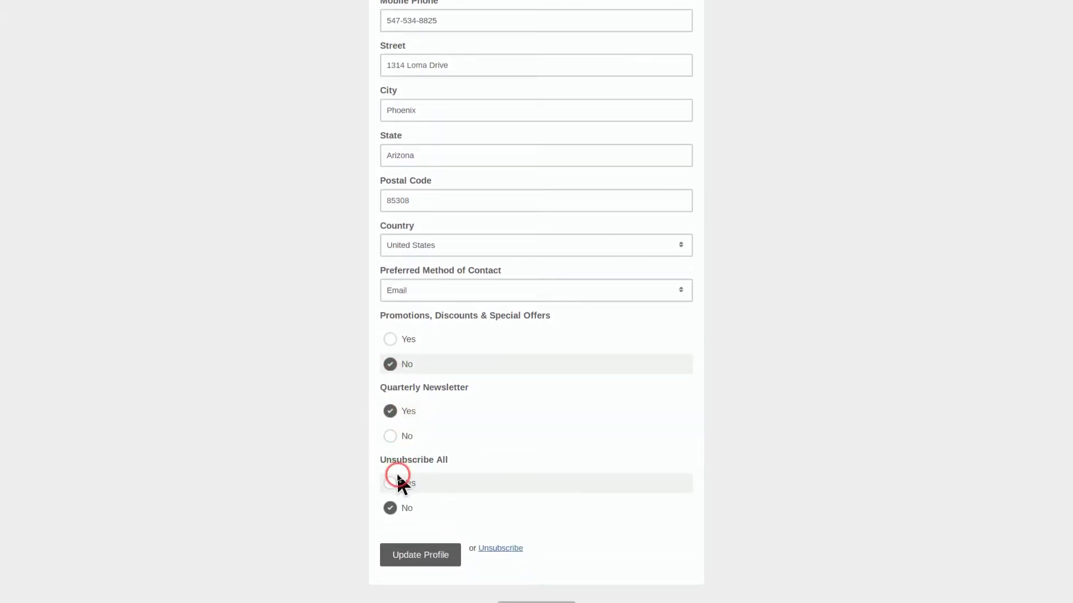
pyautogui.click(403, 509)
pyautogui.scroll(-1, 394, 512)
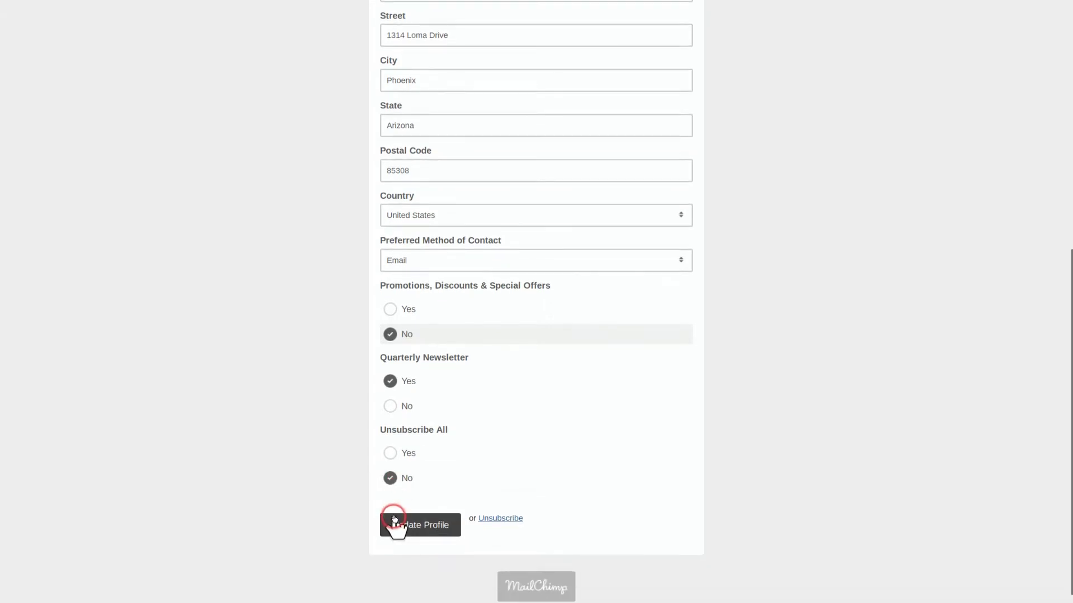
pyautogui.click(406, 528)
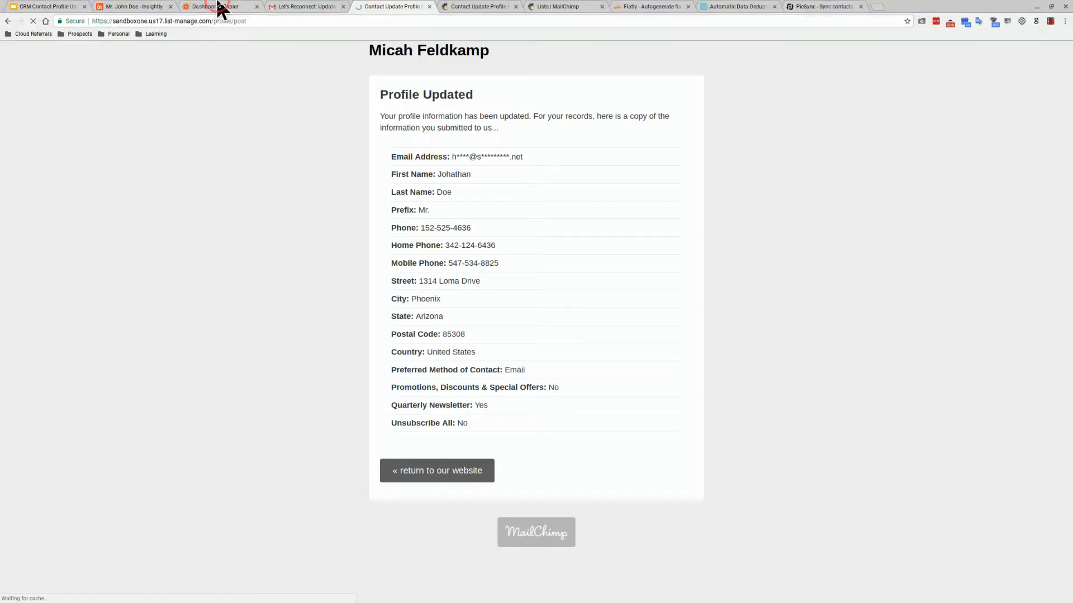
# Go to the contact's Insightly record and reload it to pull in the synced changes
pyautogui.click(148, 5)
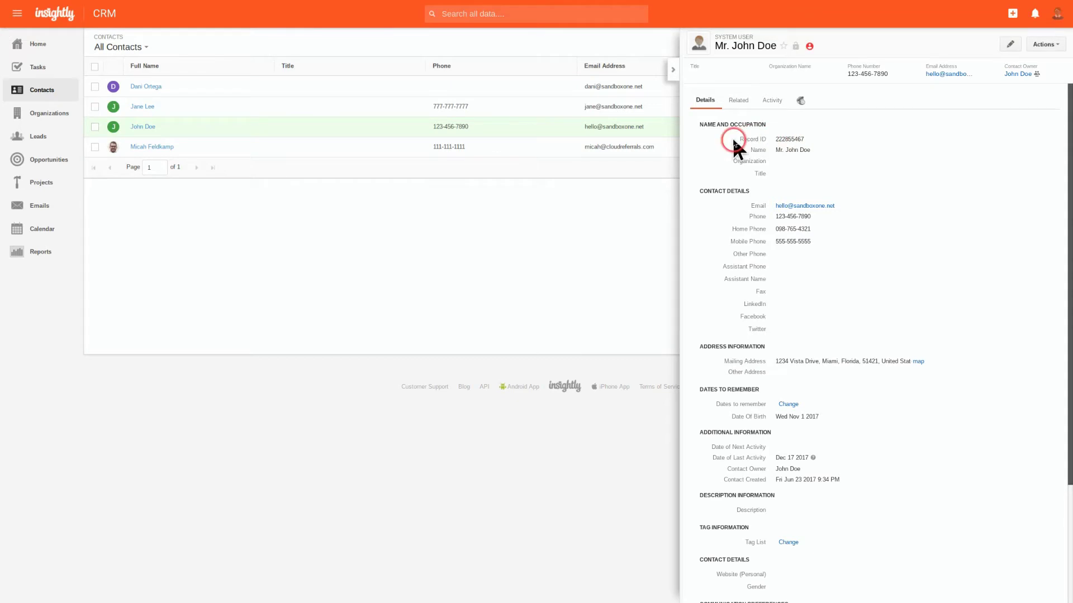
pyautogui.scroll(-3, 719, 416)
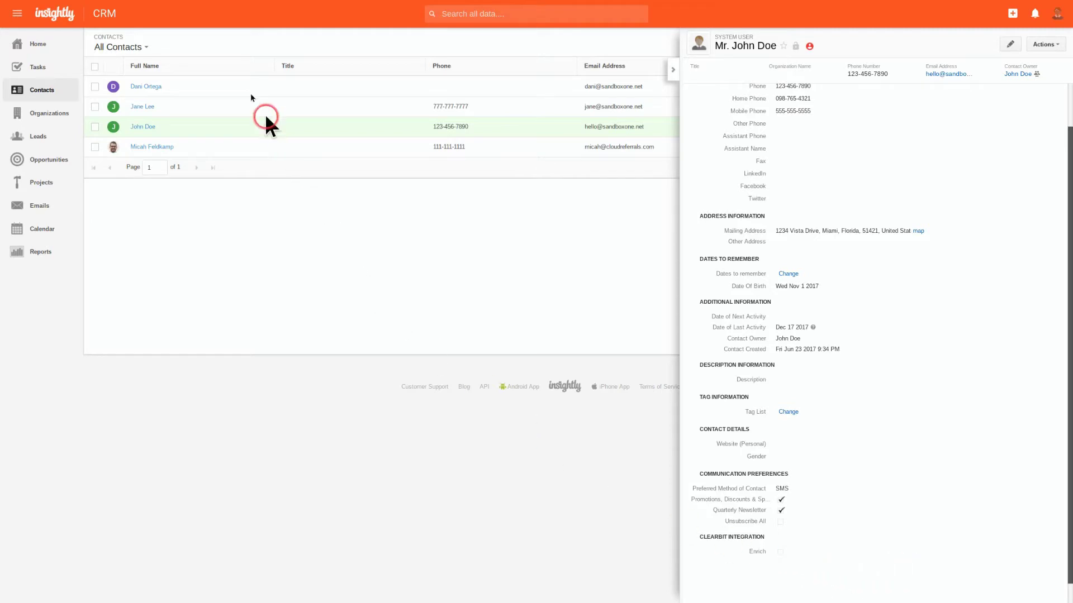
pyautogui.moveTo(62, 5)
pyautogui.click(34, 21)
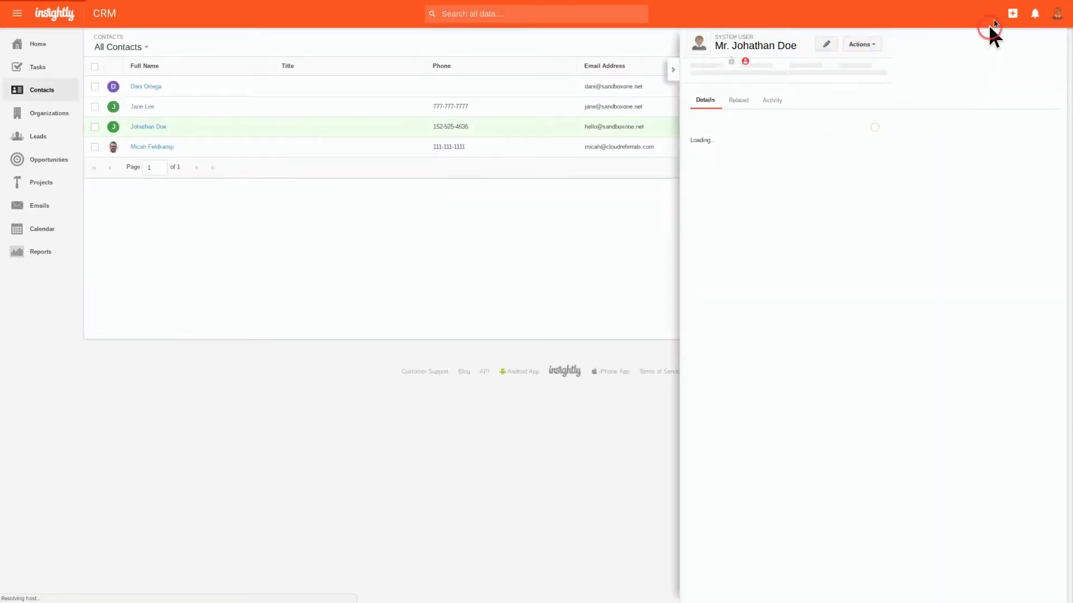
# Exit full screen and move the profile-update confirmation page into its own window
pyautogui.moveTo(1018, 2)
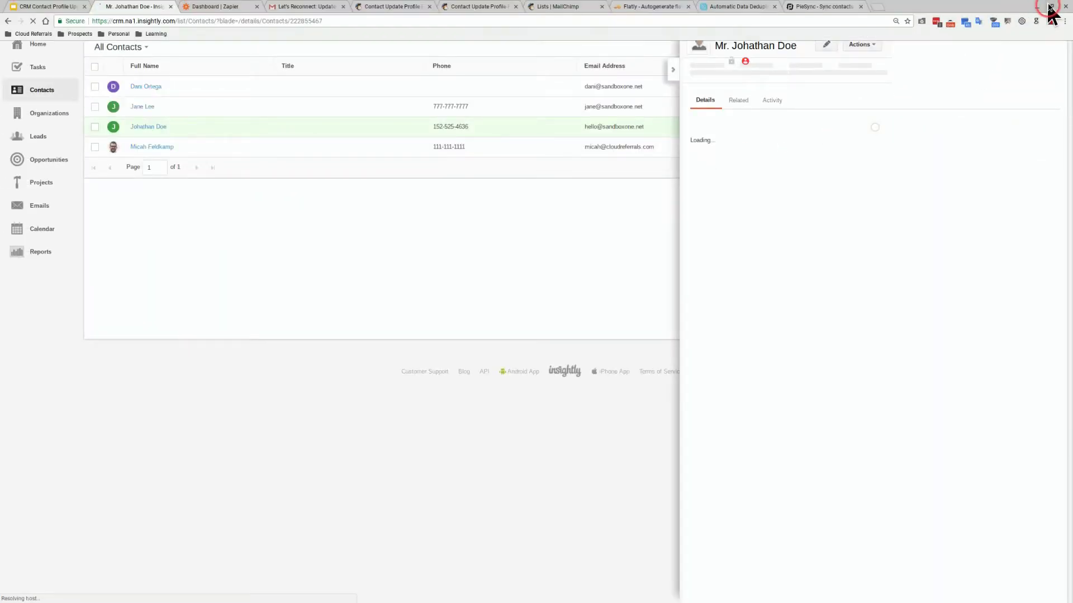
pyautogui.click(1050, 5)
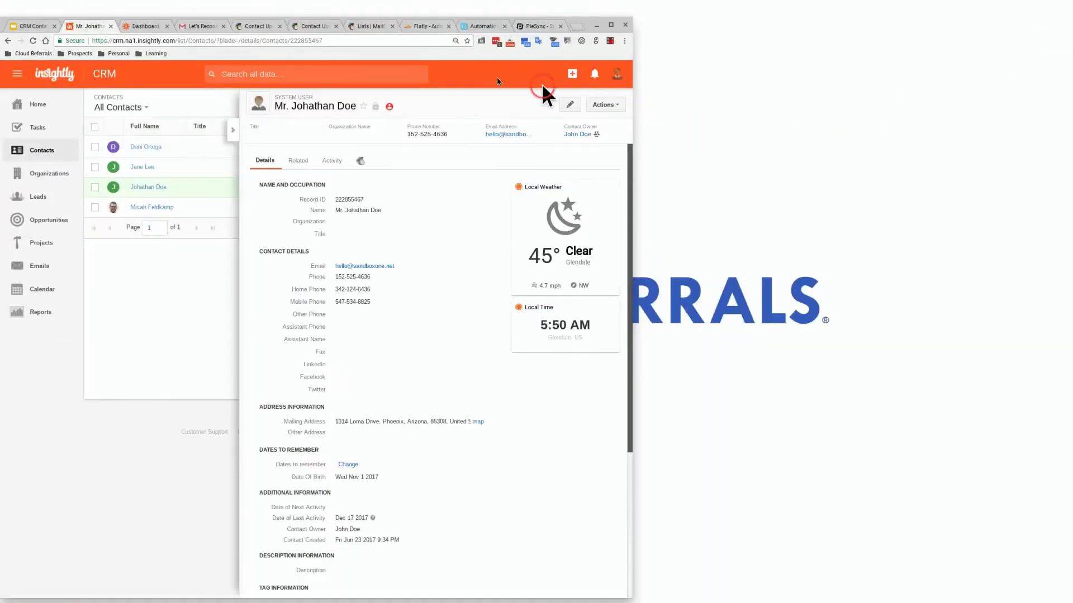
pyautogui.click(254, 28)
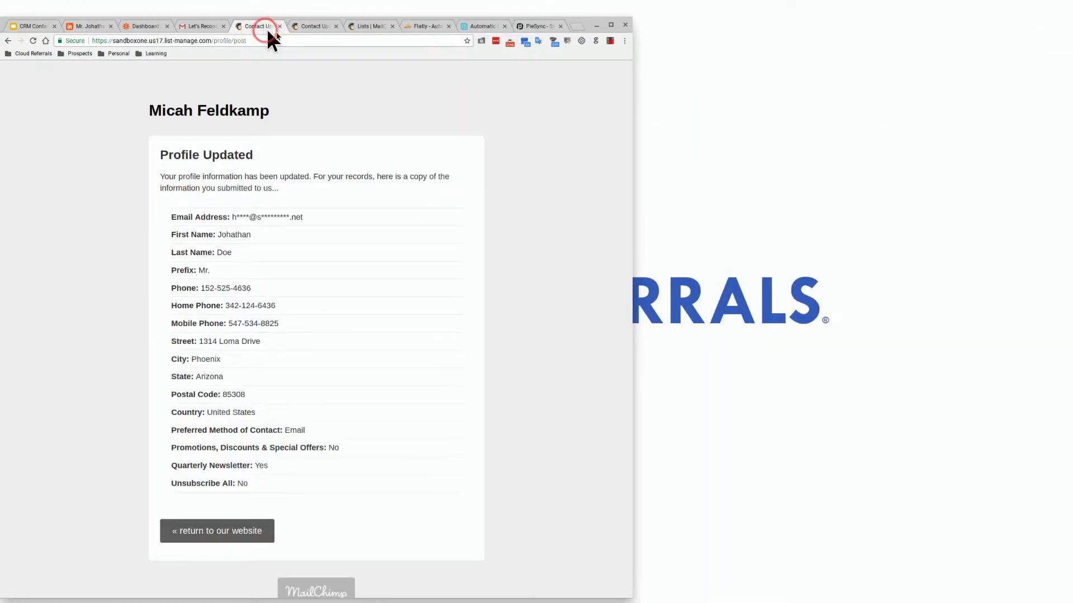
pyautogui.moveTo(266, 31); pyautogui.dragTo(874, 27)
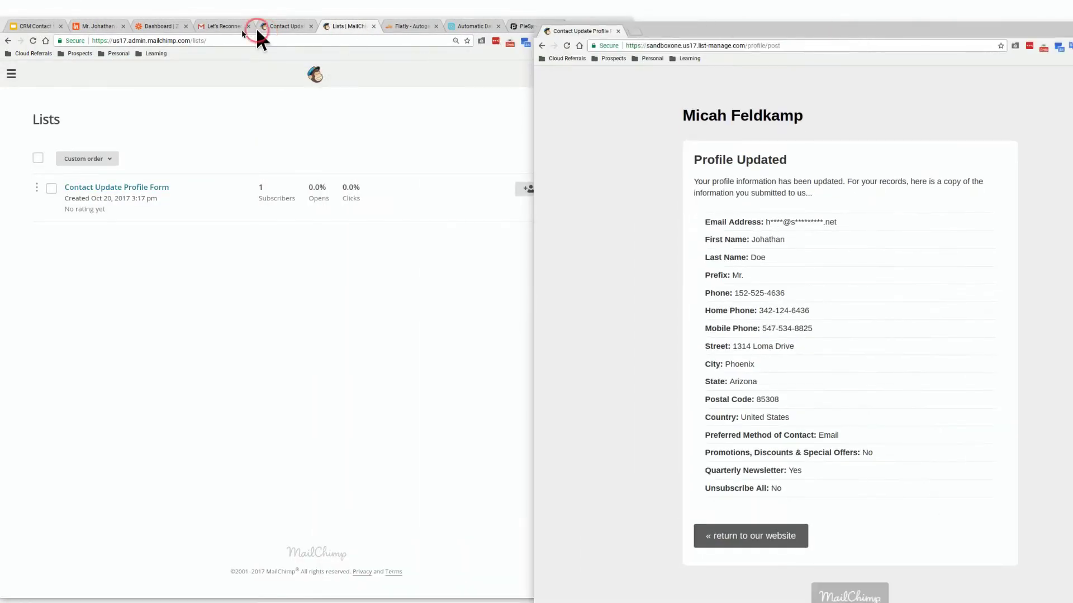
# Review the Insightly contact's synced address and Email preference, then close the confirmation window
pyautogui.click(90, 30)
pyautogui.click(90, 30)
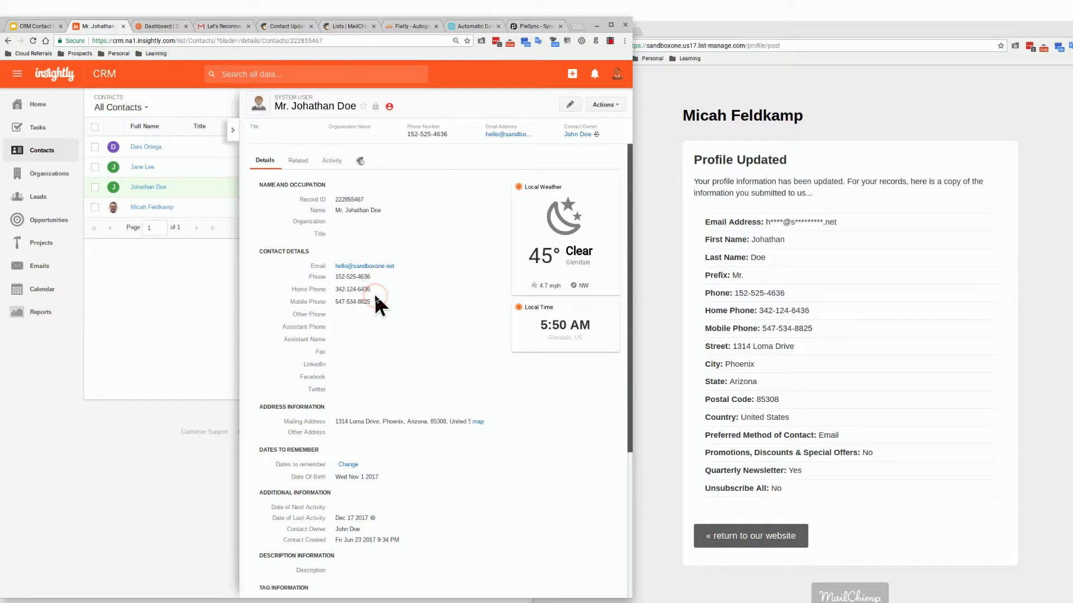
pyautogui.scroll(-2, 376, 298)
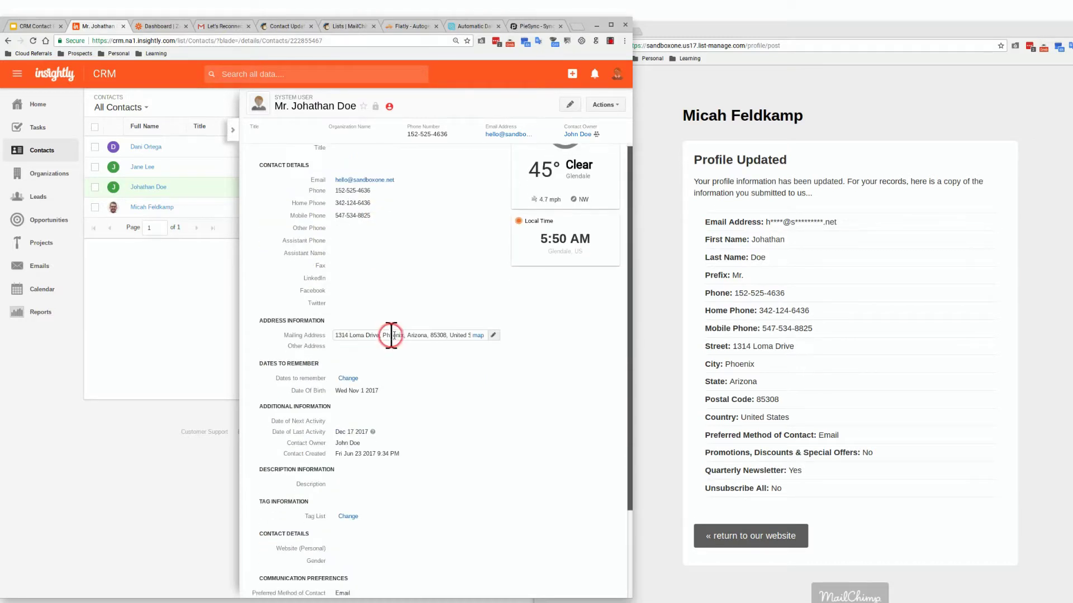
pyautogui.scroll(-2, 392, 341)
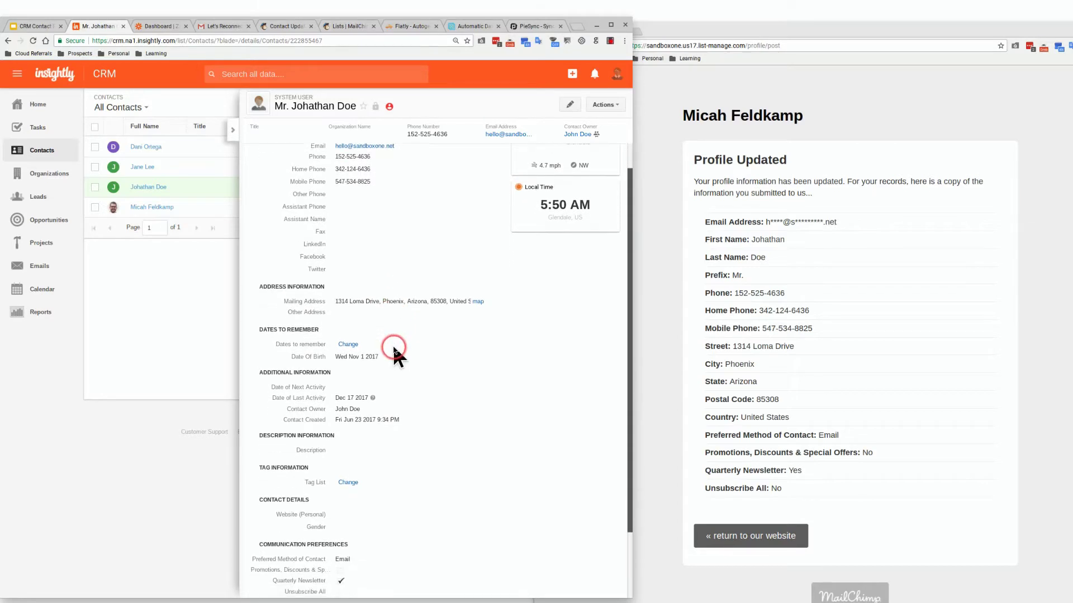
pyautogui.scroll(-1, 394, 352)
pyautogui.scroll(-1, 385, 413)
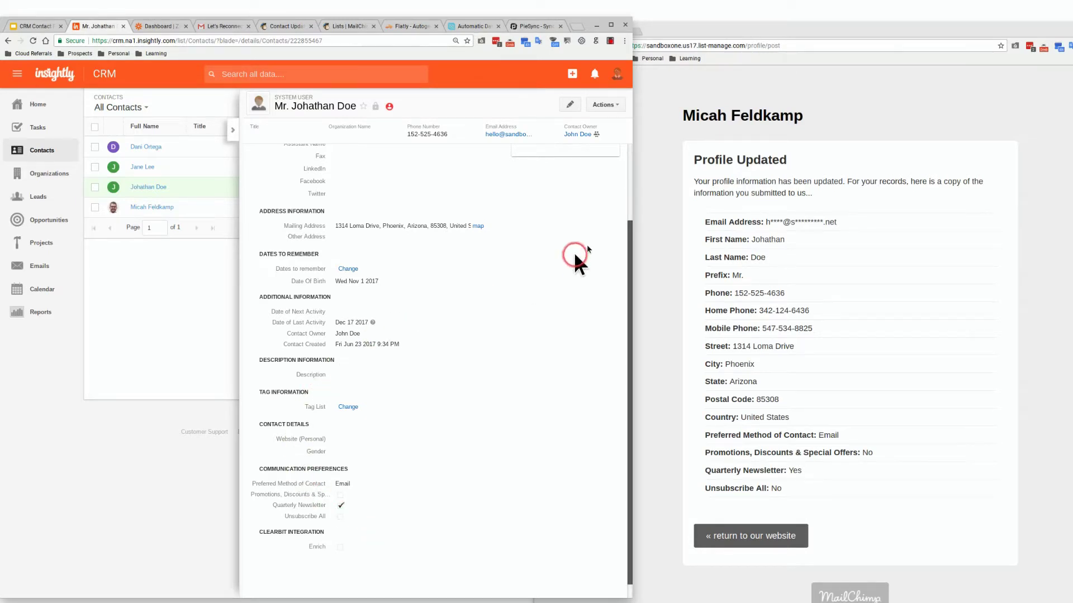
pyautogui.click(688, 32)
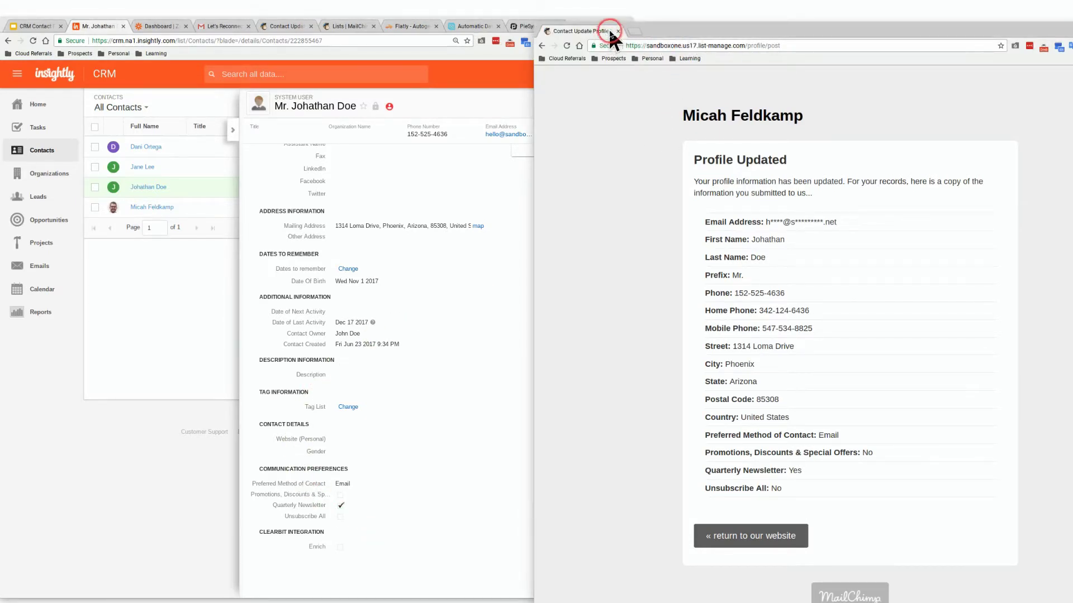
pyautogui.click(617, 31)
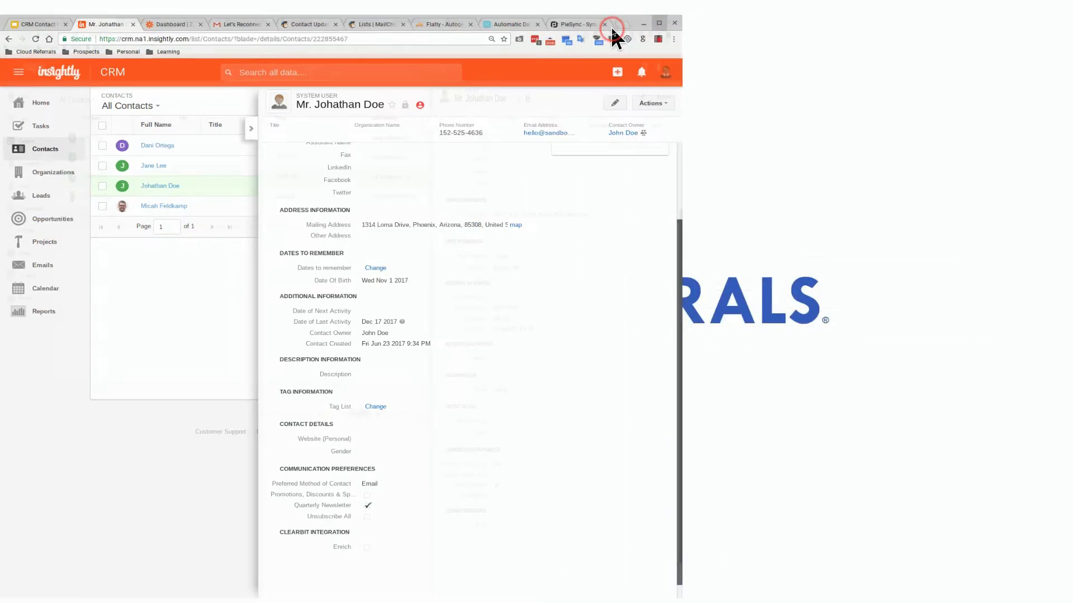
# Present the Software Subscriptions slide, then bring up the Zapier dashboard listing the zaps
pyautogui.click(54, 24)
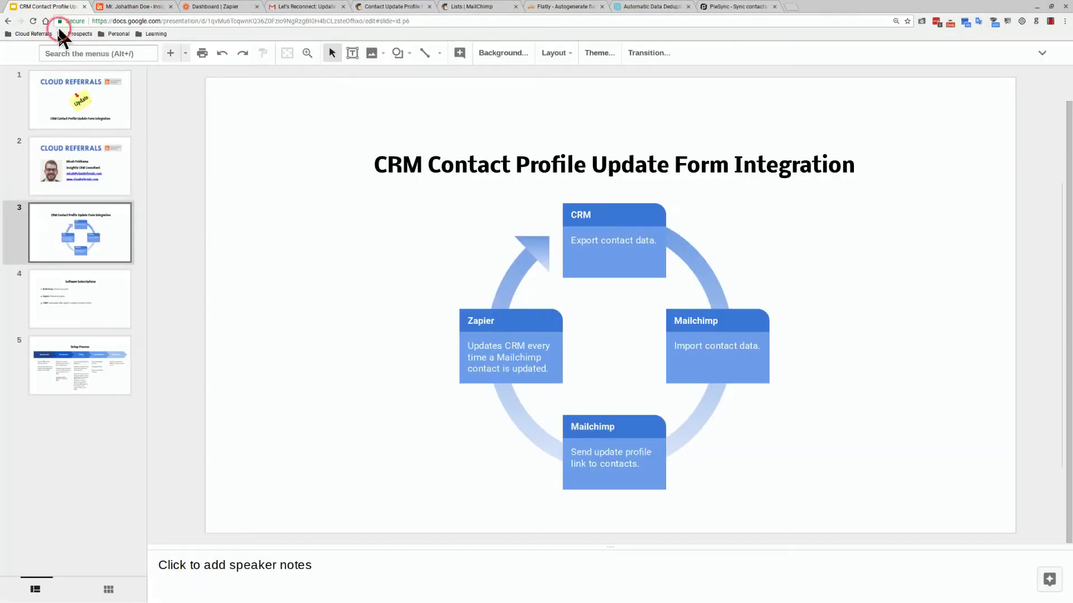
pyautogui.click(73, 289)
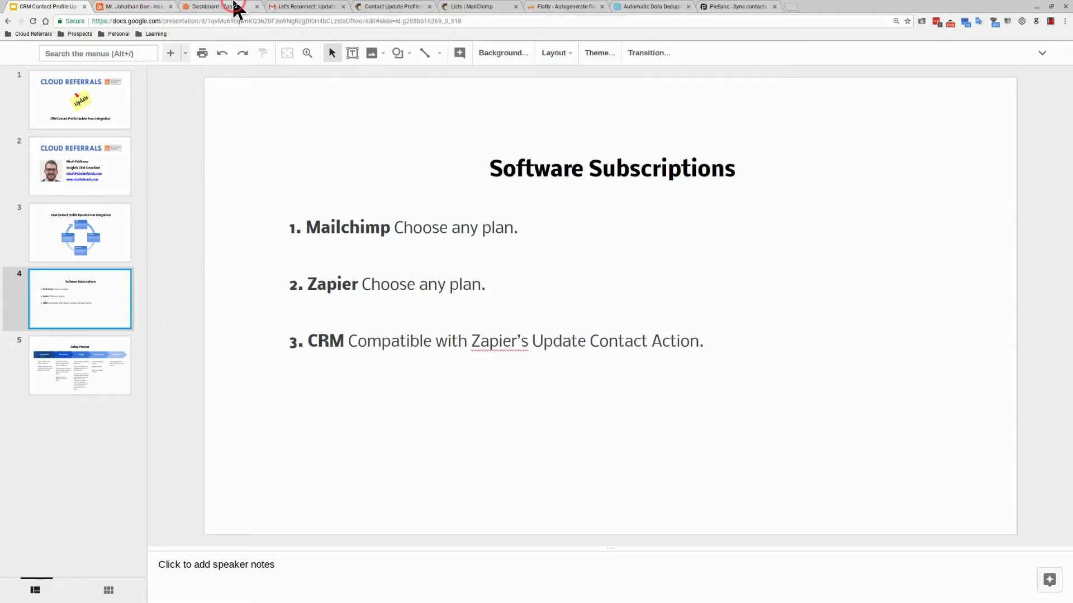
pyautogui.click(235, 7)
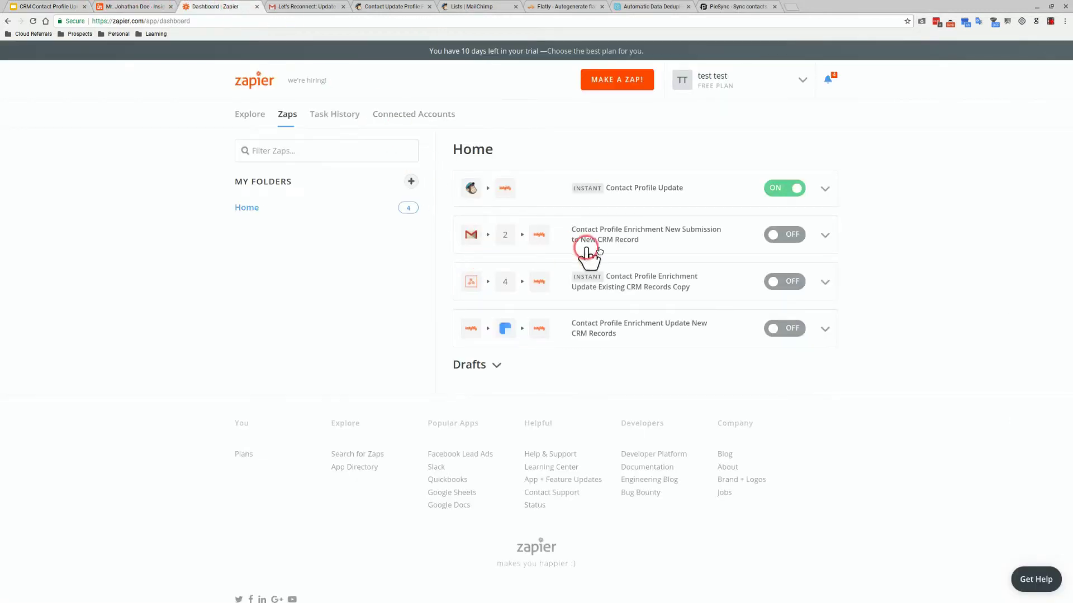
# Edit the Contact Profile Update zap, inspect its Insightly Update Contact action, then return to Insightly
pyautogui.click(829, 200)
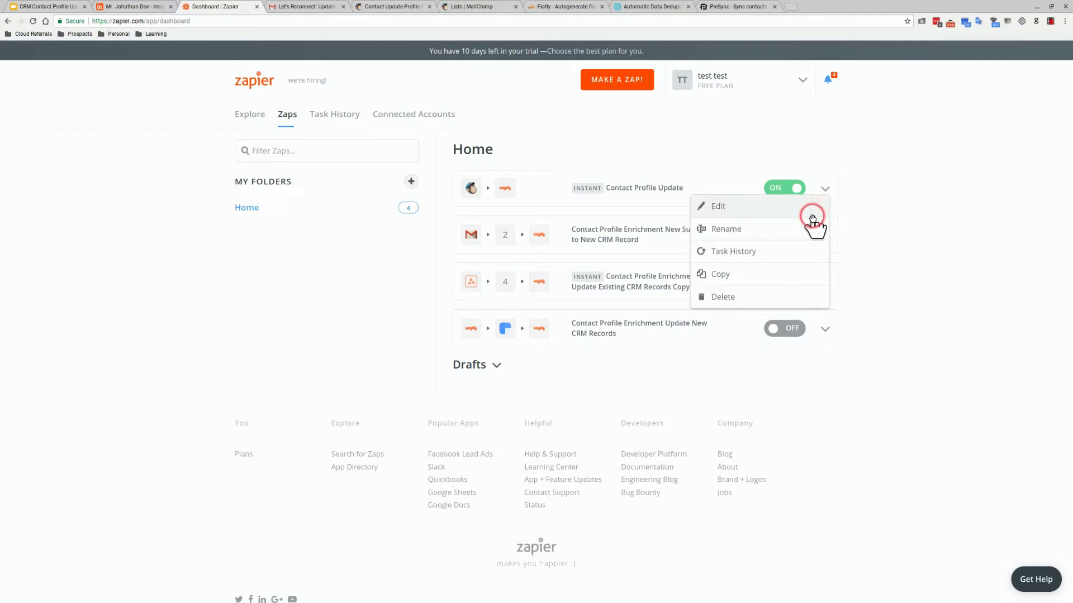
pyautogui.click(807, 213)
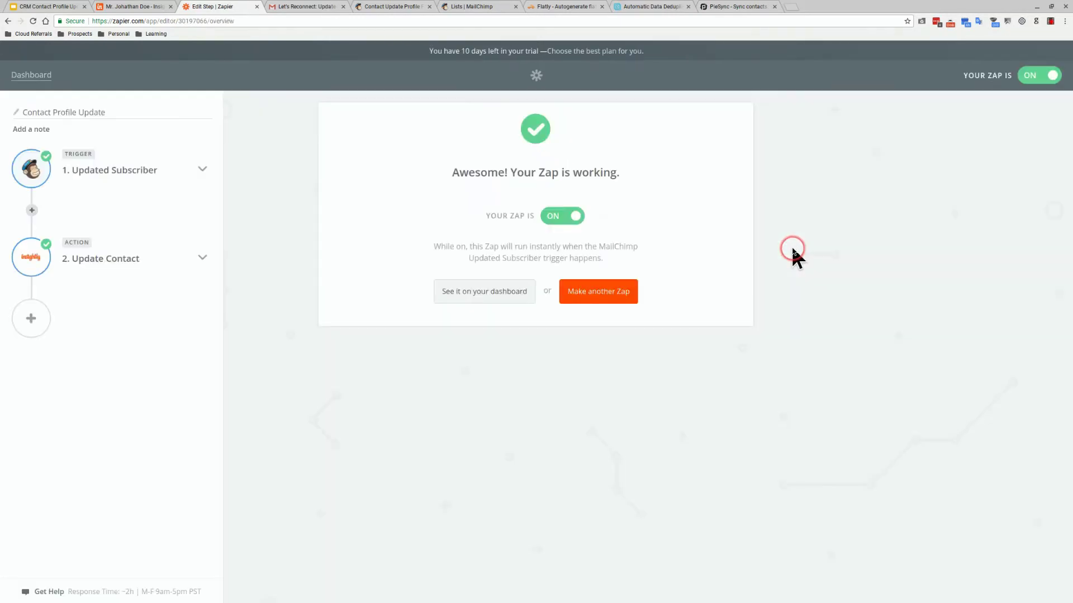
pyautogui.click(201, 257)
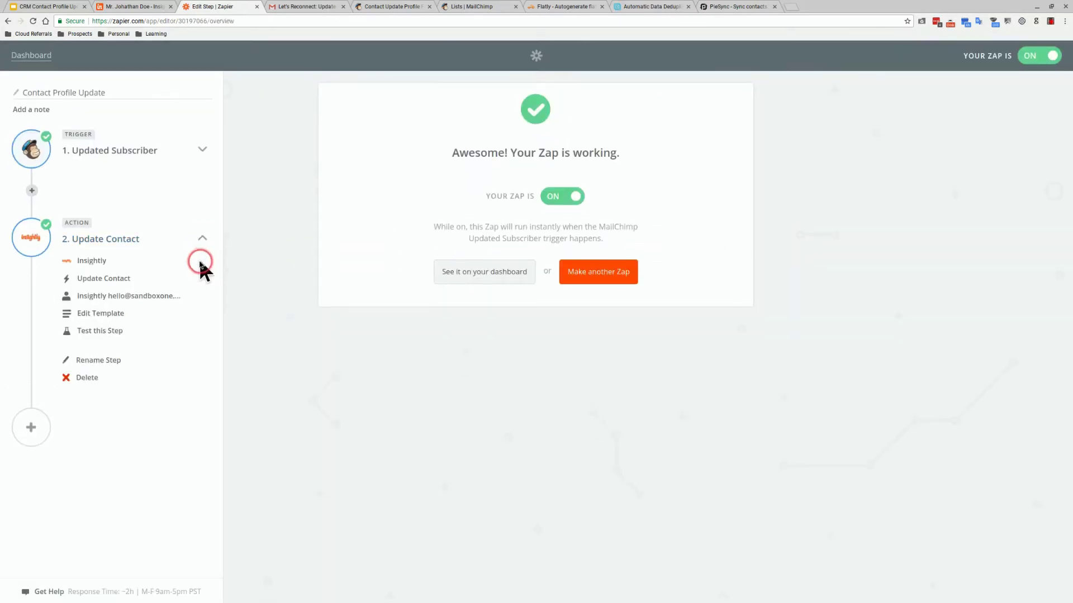
pyautogui.click(111, 264)
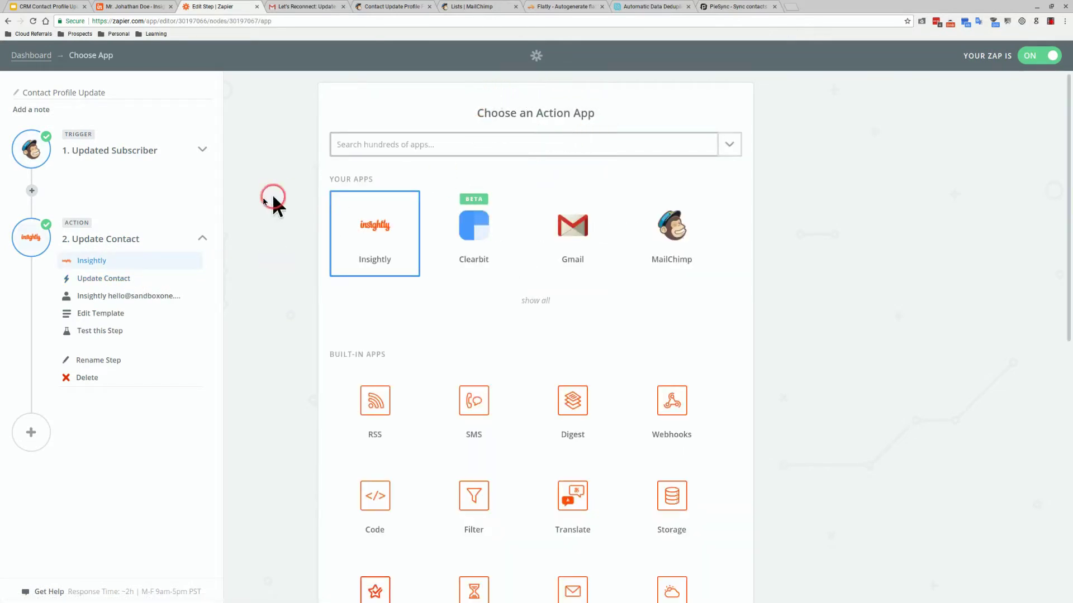
pyautogui.click(104, 279)
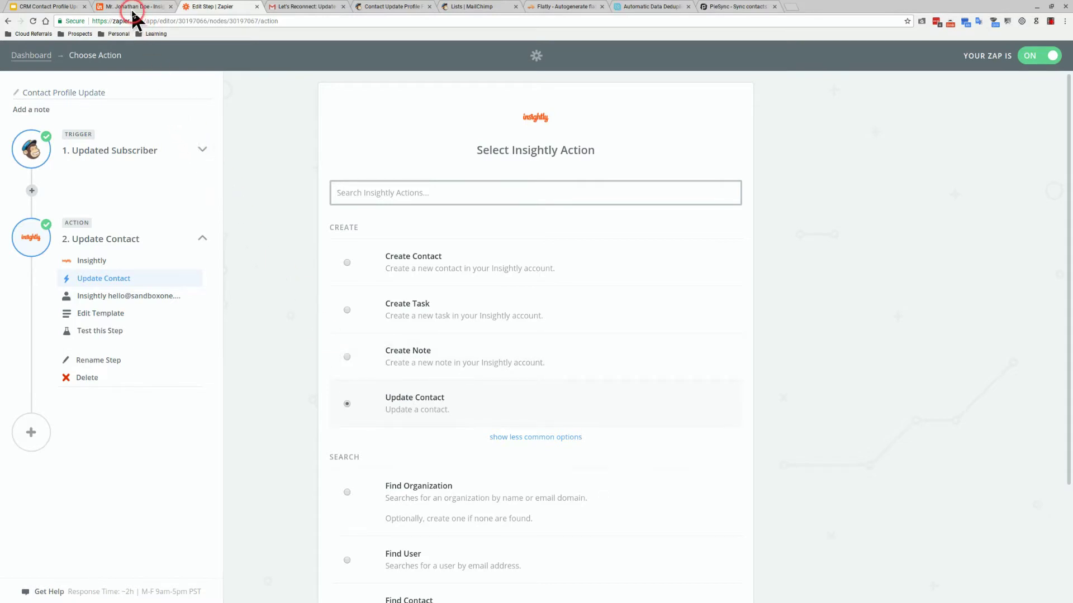
pyautogui.click(140, 8)
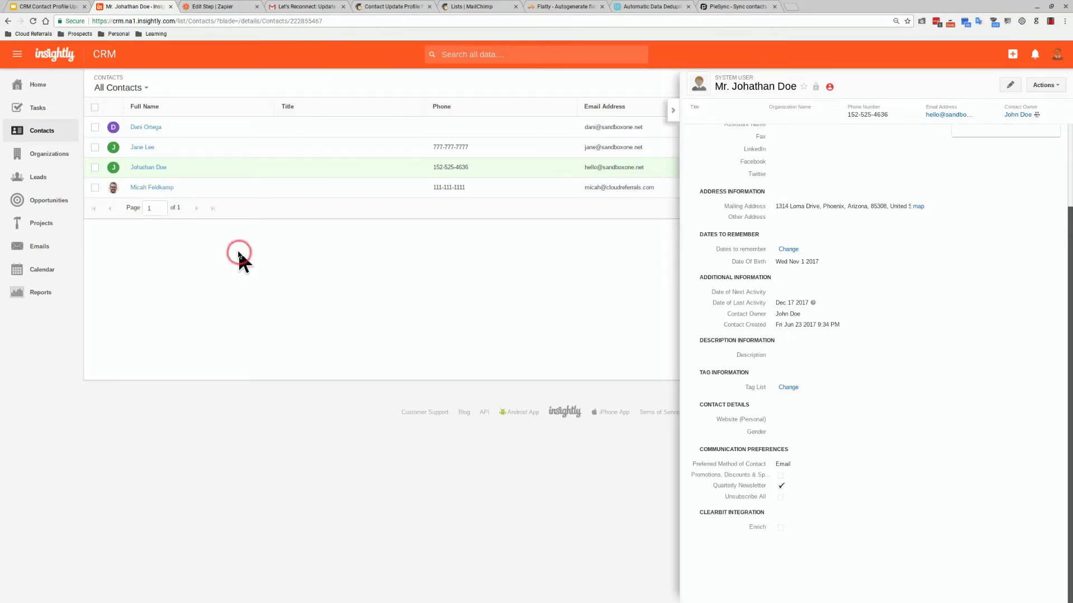
# Switch back to the Google Slides deck showing the Software Subscriptions slide
pyautogui.click(53, 7)
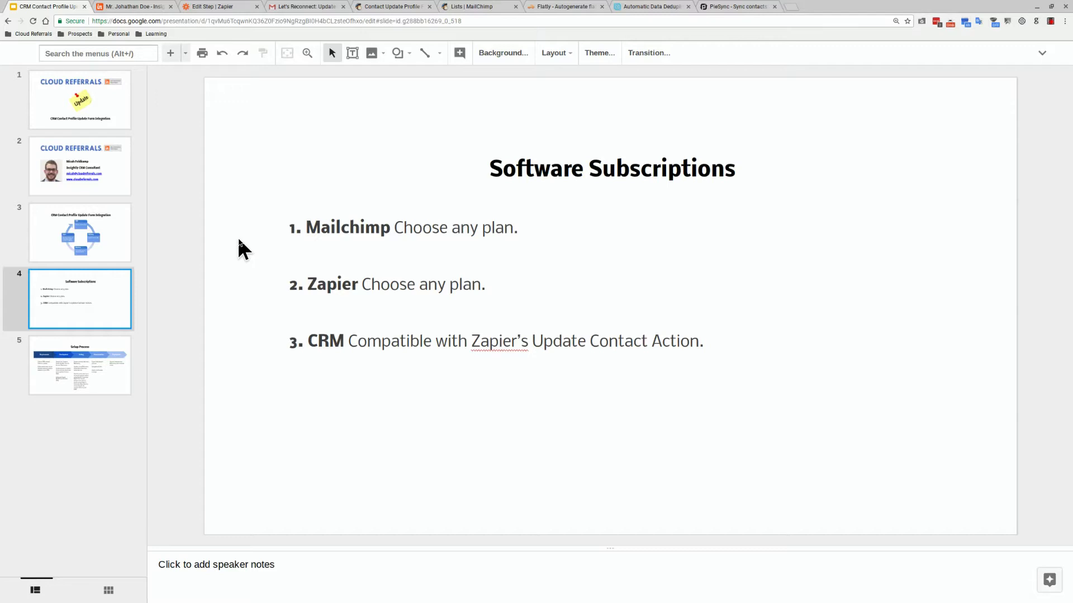
# Advance to the Setup Process slide, then show the Let's Reconnect test email in Gmail
pyautogui.press('Down')
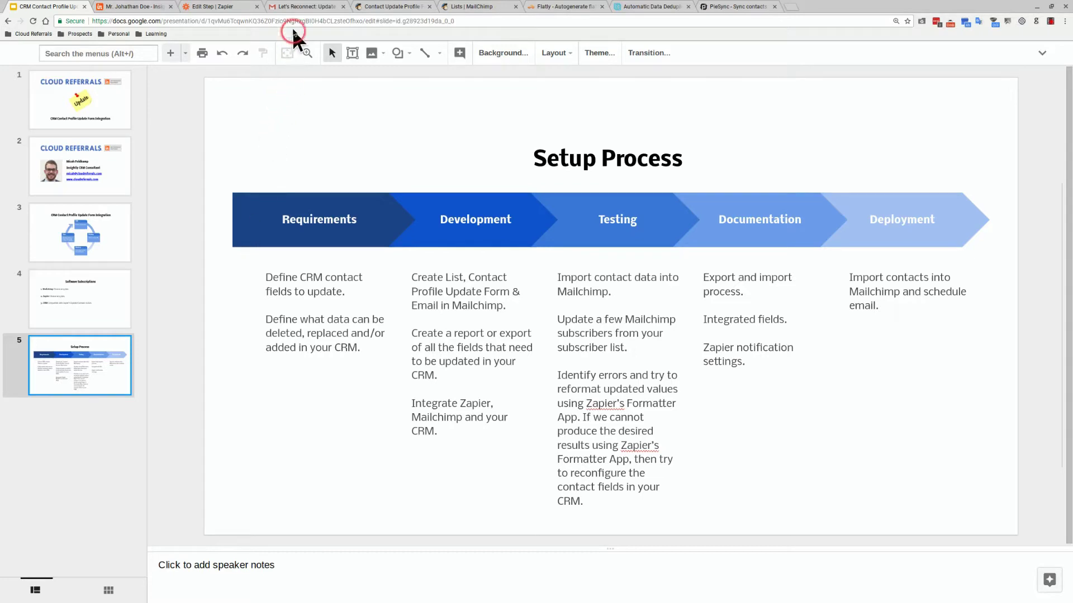
pyautogui.click(290, 7)
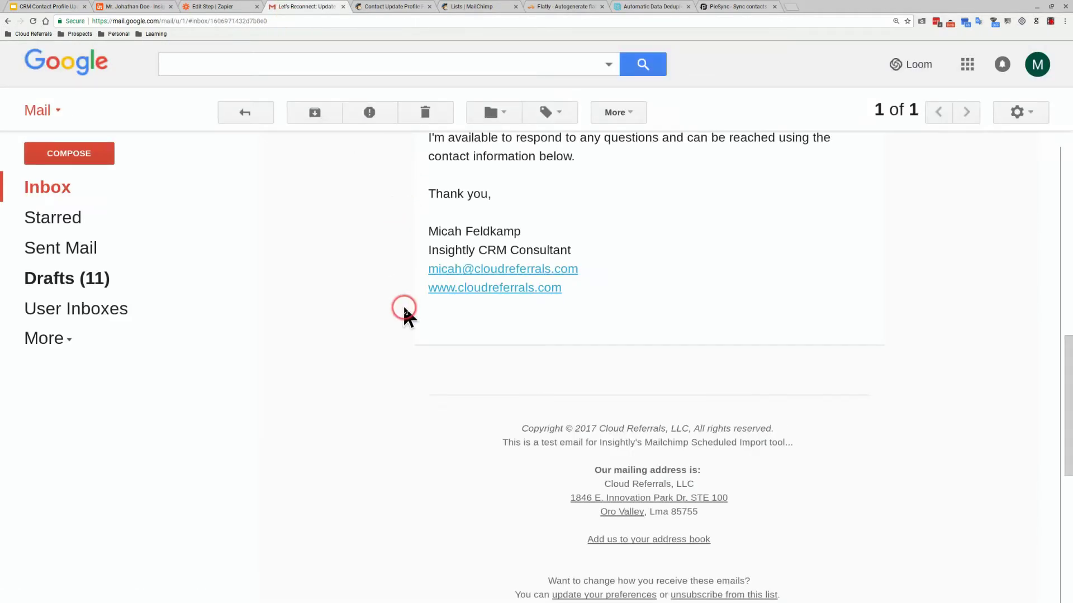
# Scroll to the email's update-preferences footer, then return to the Setup Process slide
pyautogui.scroll(-2, 445, 441)
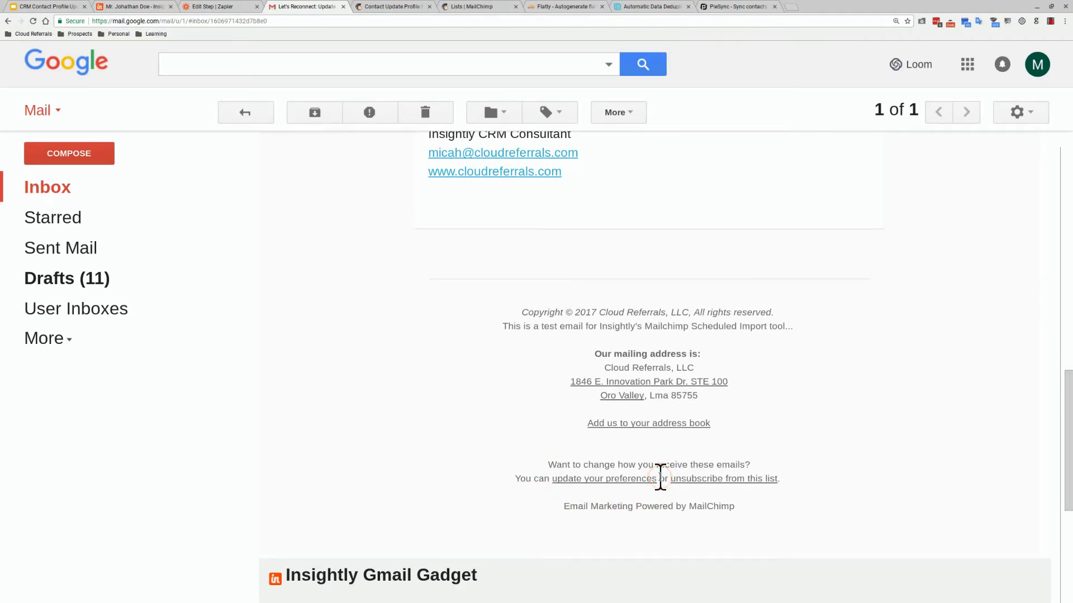
pyautogui.click(73, 8)
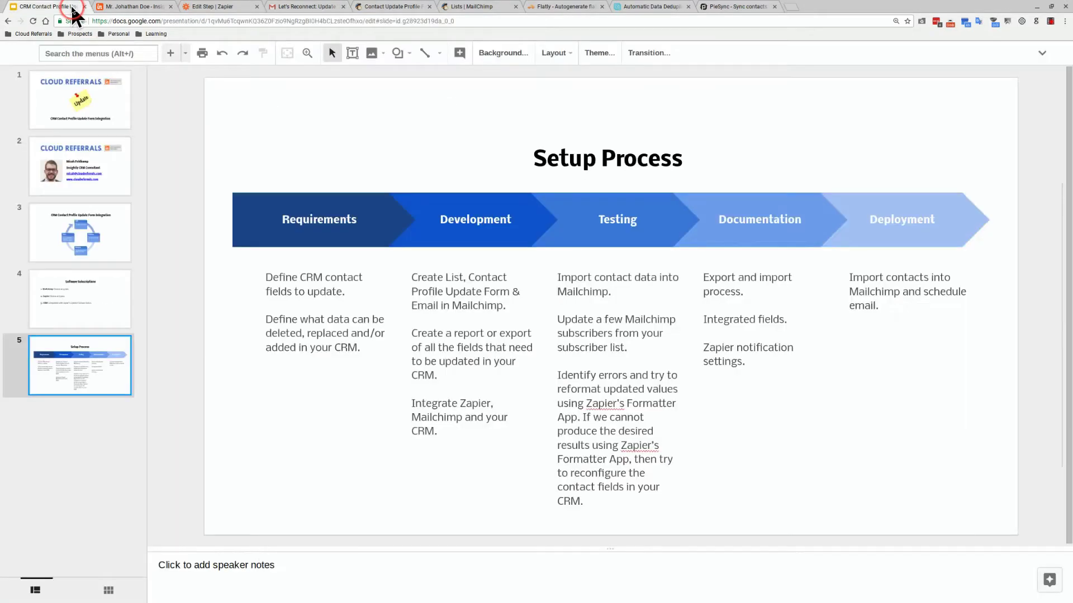
pyautogui.click(200, 223)
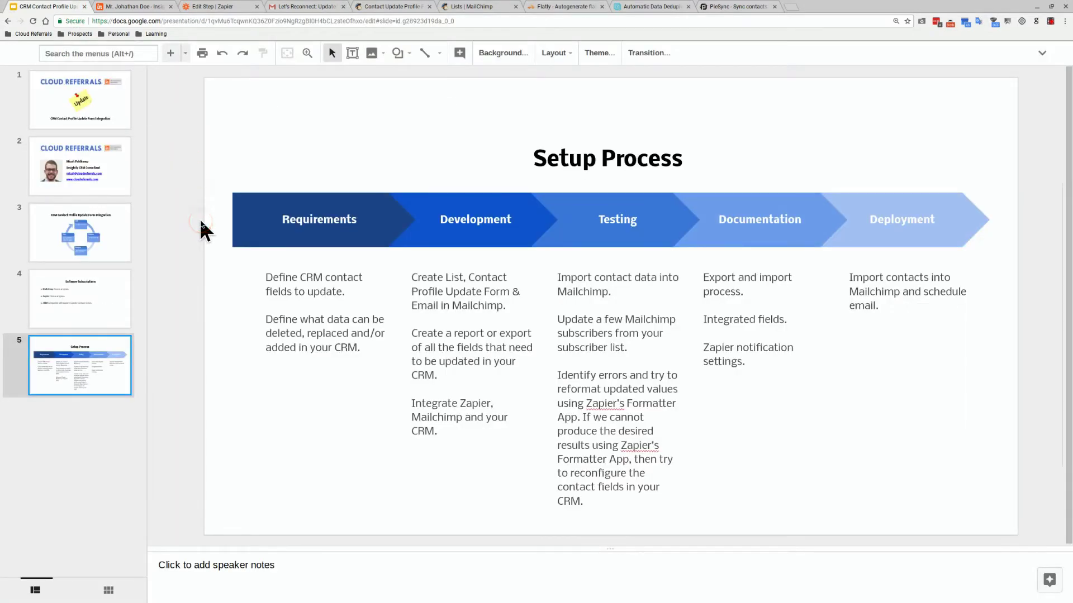
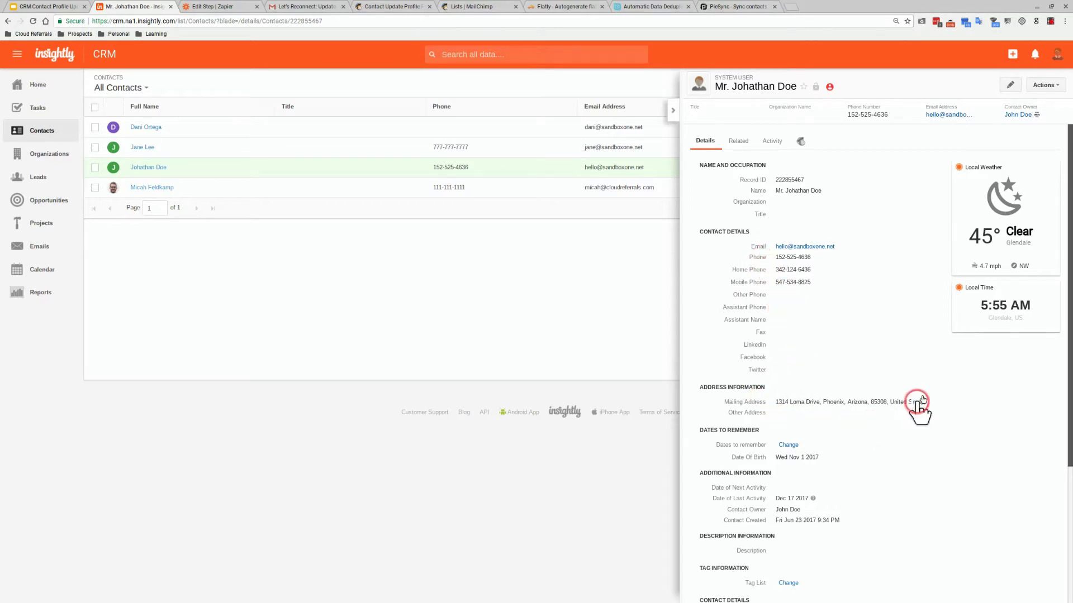
# Scroll the contact record and select its Record ID value
pyautogui.scroll(-3, 905, 356)
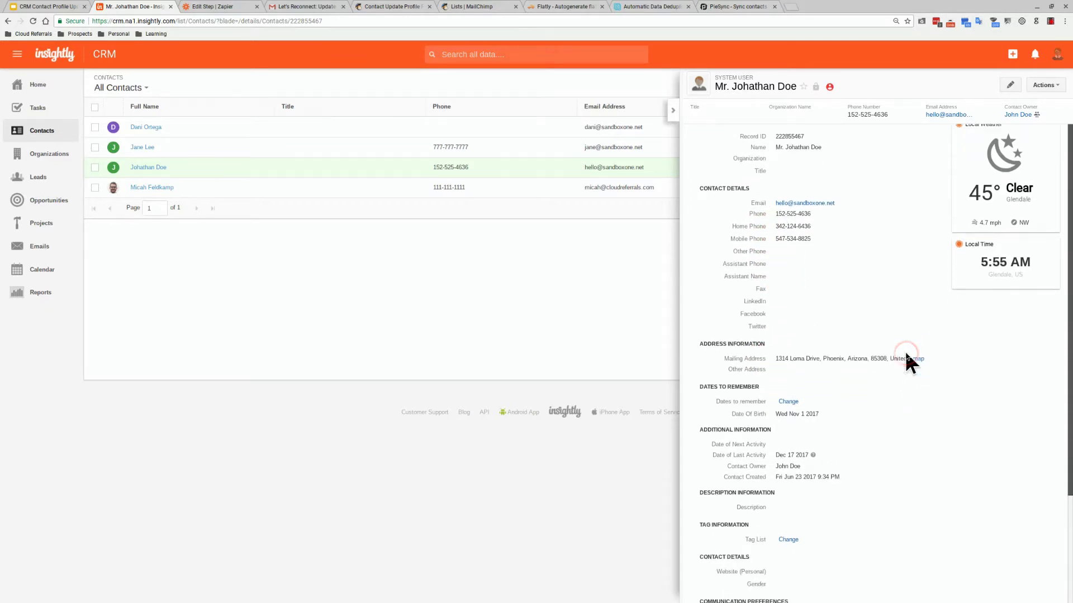
pyautogui.scroll(-2, 896, 373)
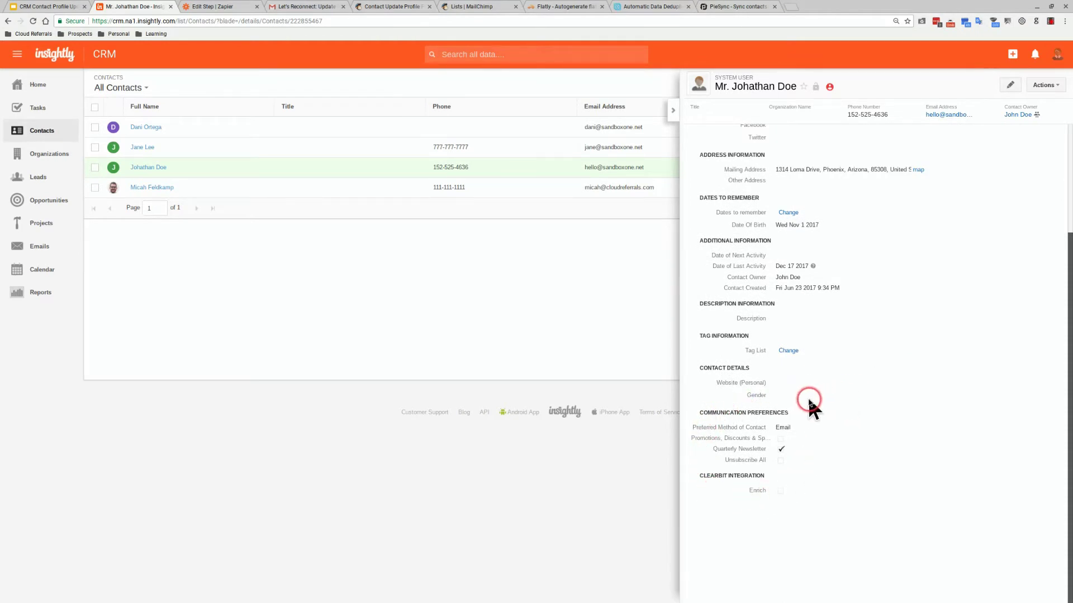
pyautogui.scroll(5, 806, 397)
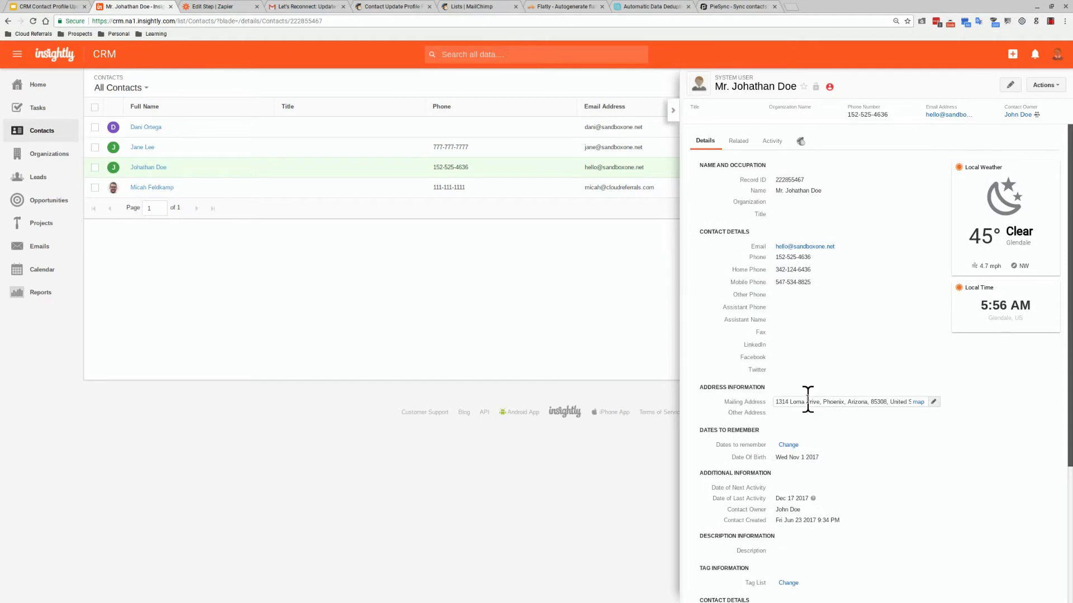
pyautogui.moveTo(802, 179); pyautogui.dragTo(729, 174)
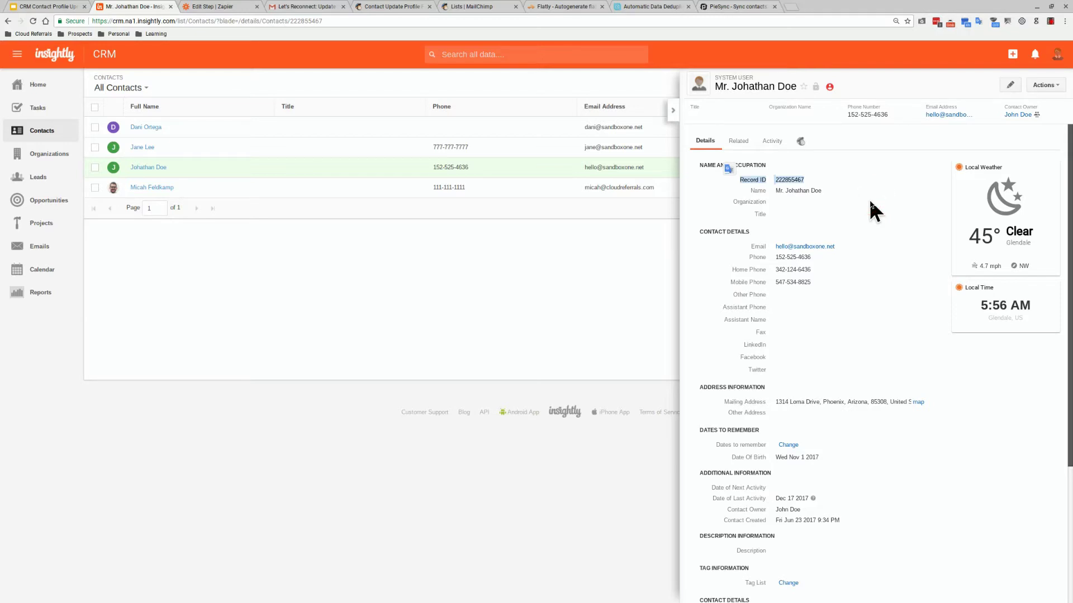
# Pull the Mailchimp Lists tab into its own window beside the narrowed Dedupely window
pyautogui.click(1049, 7)
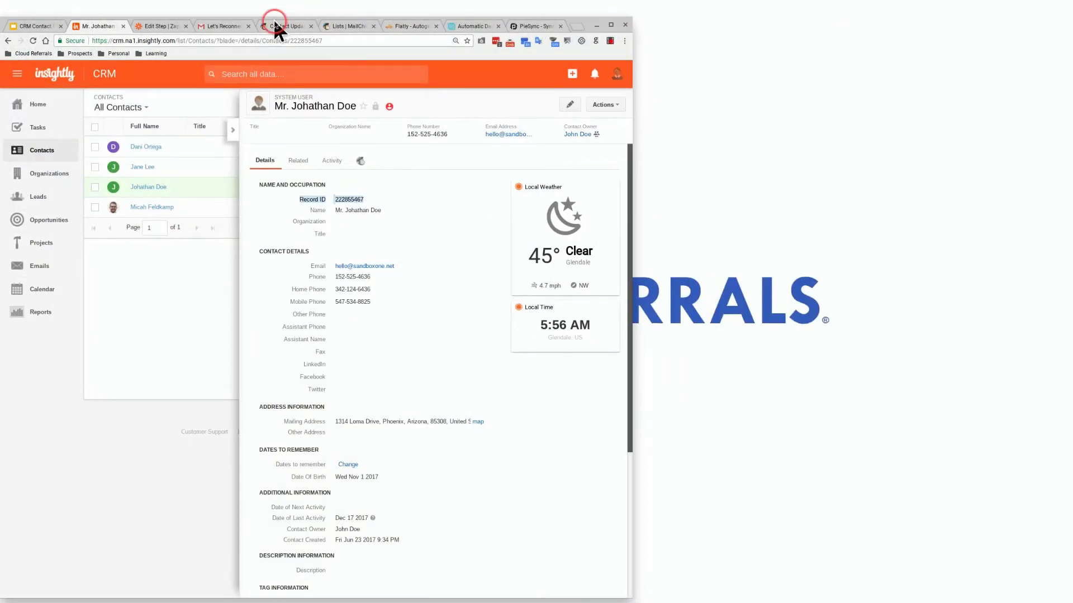
pyautogui.click(276, 24)
pyautogui.moveTo(339, 26); pyautogui.dragTo(777, 65)
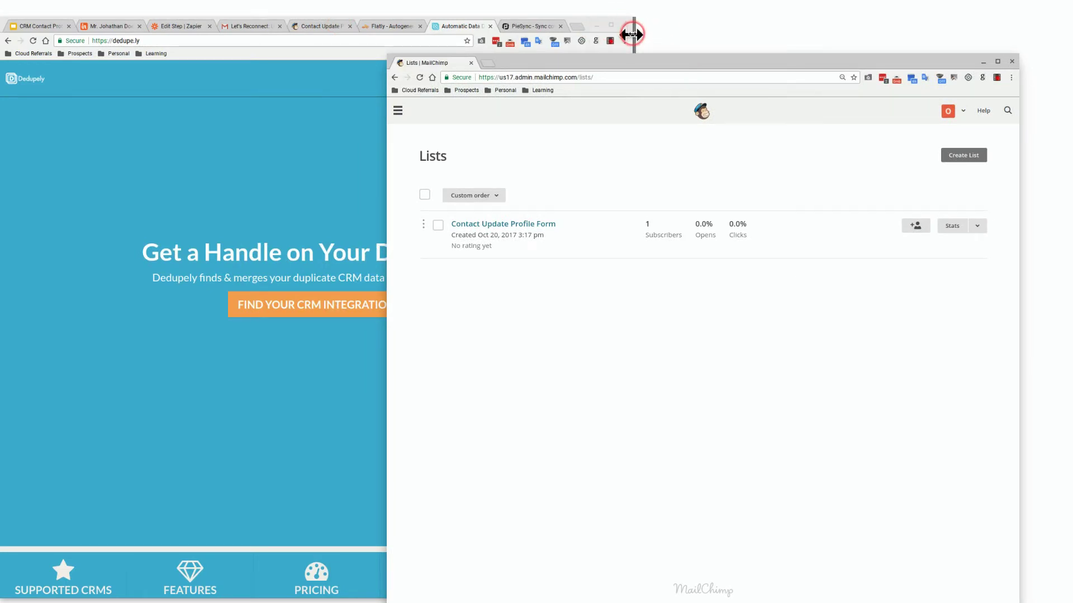
pyautogui.click(632, 35)
pyautogui.moveTo(634, 25); pyautogui.dragTo(477, 19)
pyautogui.click(508, 63)
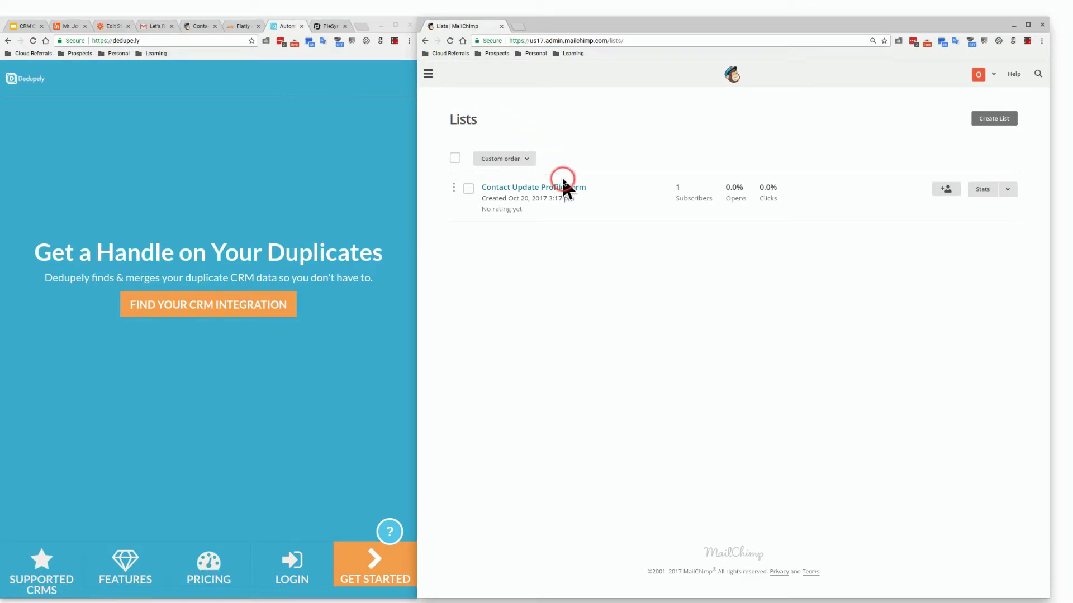
# Open the Contact Update Profile Form list's List fields and *|MERGE|* tags settings page
pyautogui.click(556, 191)
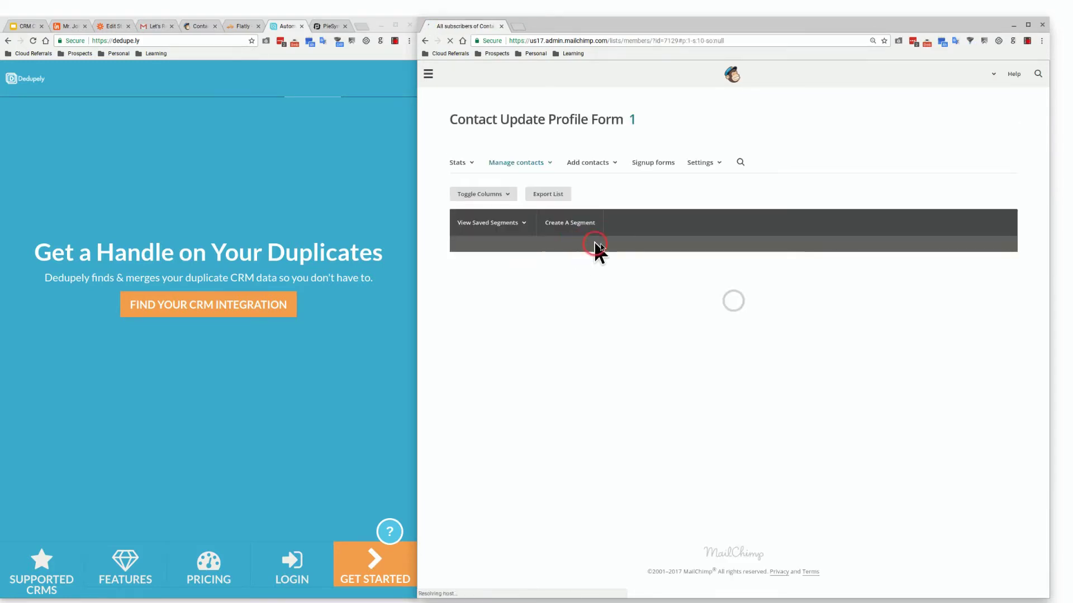
pyautogui.click(705, 166)
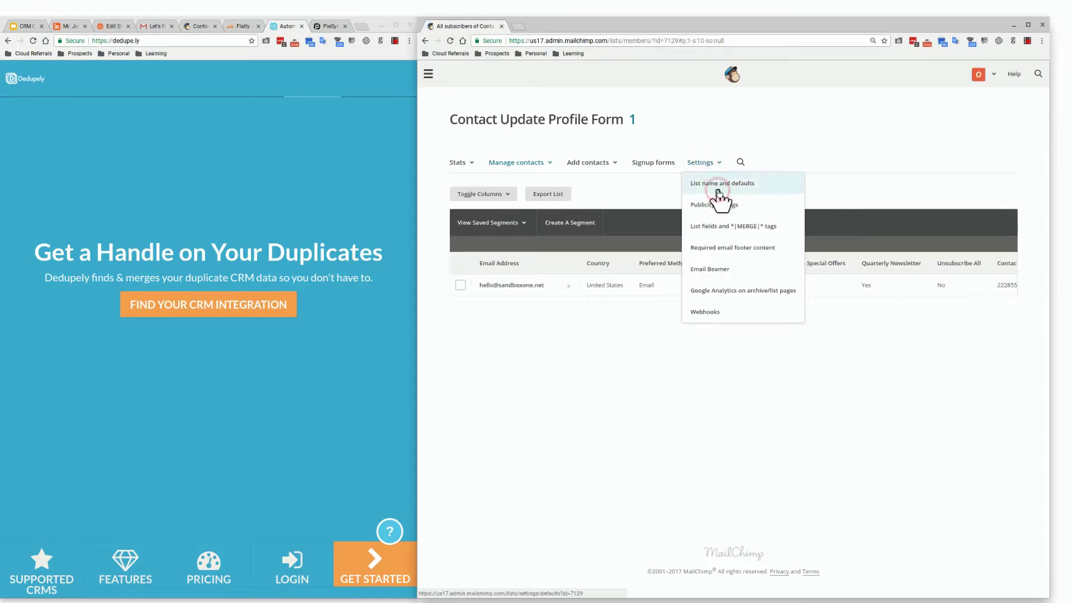
pyautogui.click(728, 223)
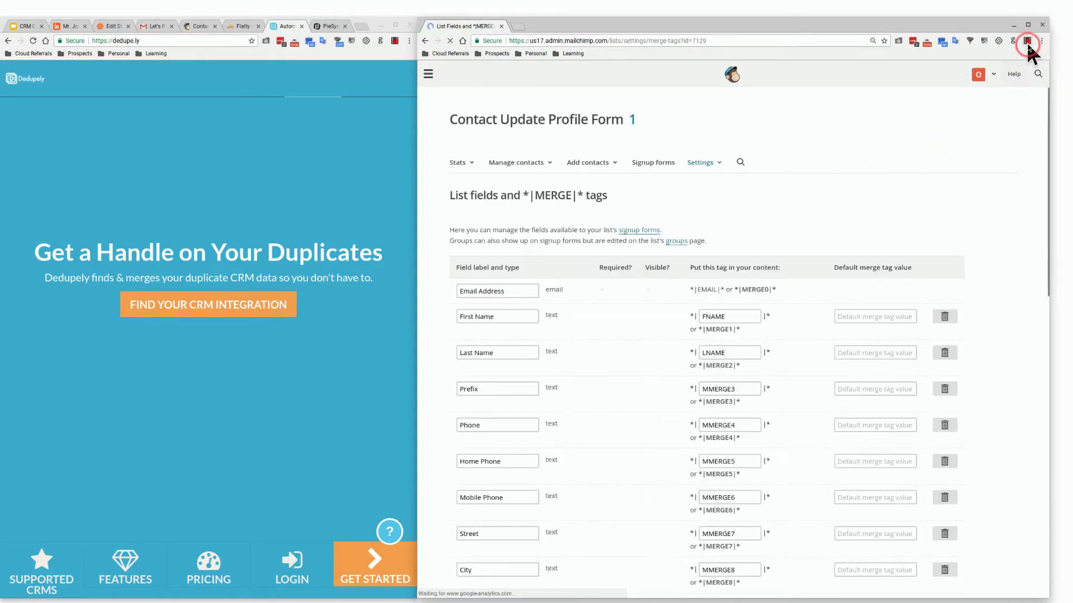
pyautogui.moveTo(991, 28); pyautogui.dragTo(1014, 12)
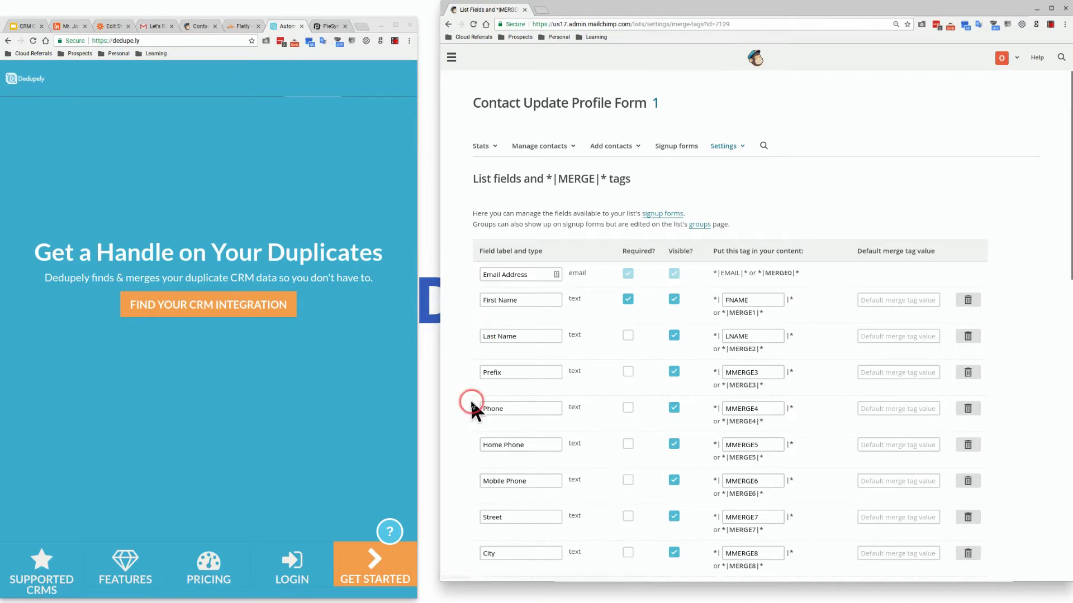
pyautogui.scroll(-2, 472, 403)
pyautogui.scroll(-5, 470, 400)
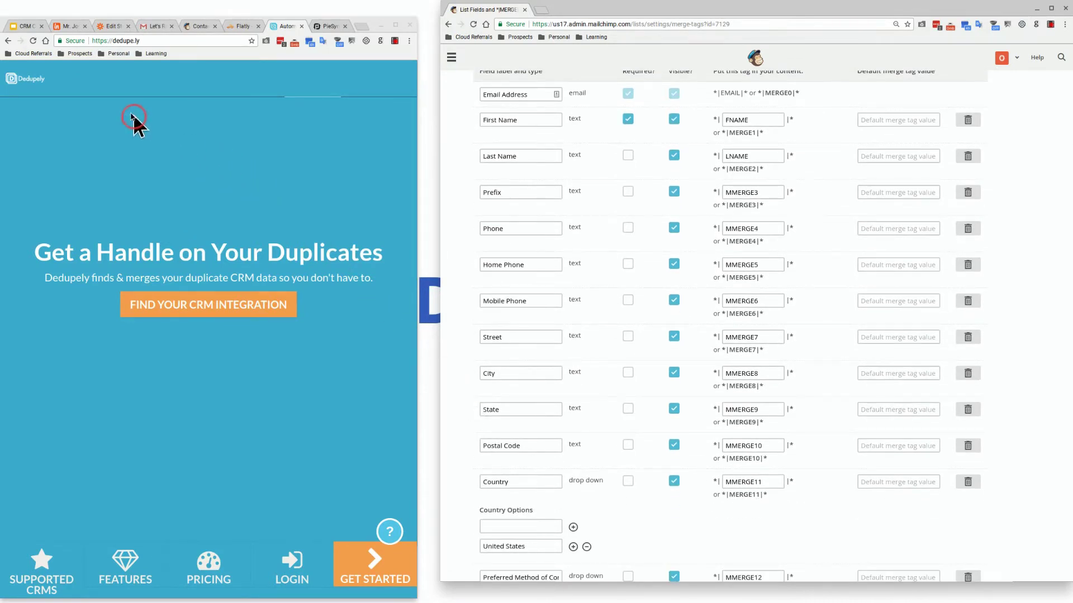
pyautogui.click(73, 22)
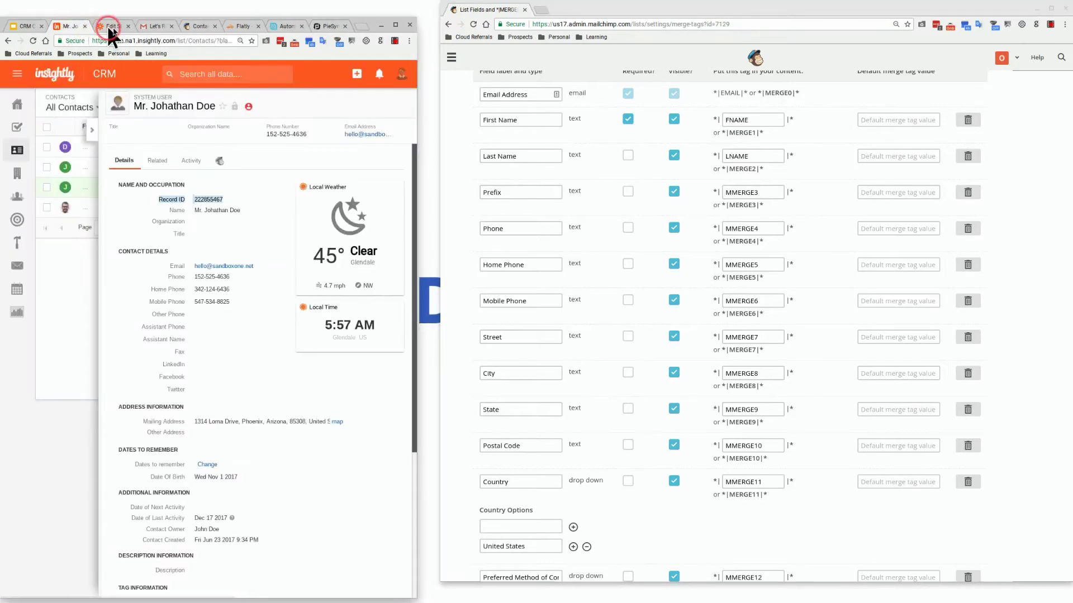
# Clear the Record ID selection and open the contact's Edit Contact form, keeping Insightly beside Mailchimp
pyautogui.moveTo(358, 19)
pyautogui.mouseDown()
pyautogui.moveTo(361, 5)
pyautogui.moveTo(371, 12)
pyautogui.mouseUp()
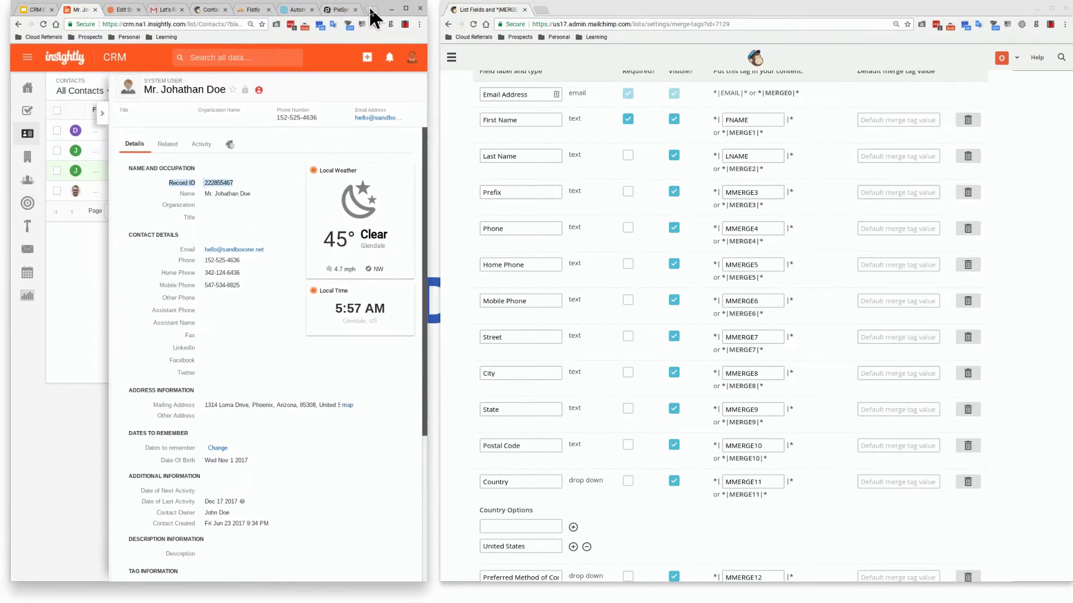
pyautogui.click(267, 206)
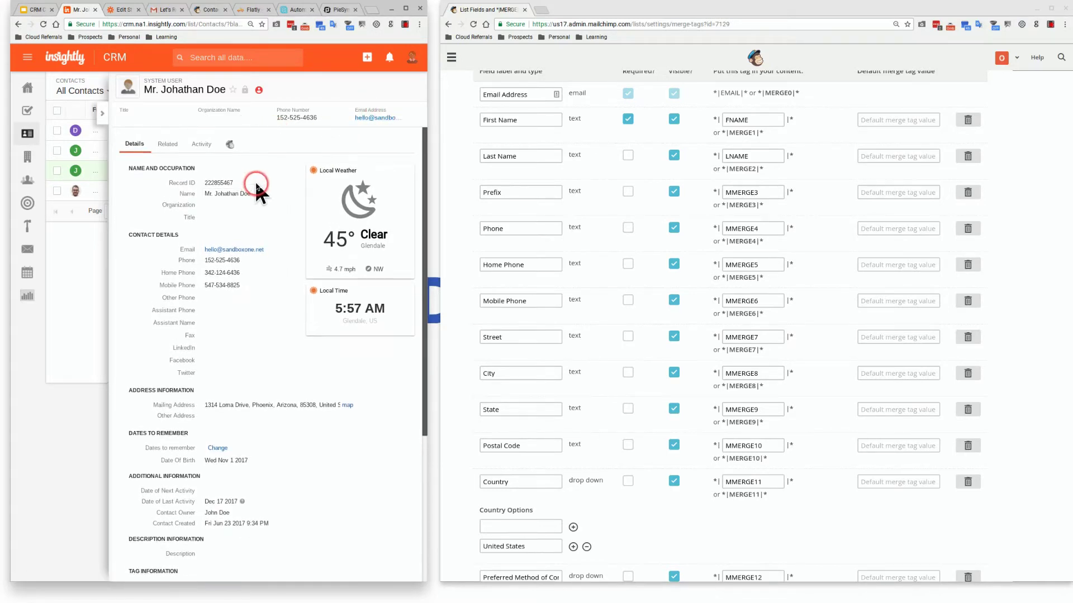
pyautogui.click(405, 9)
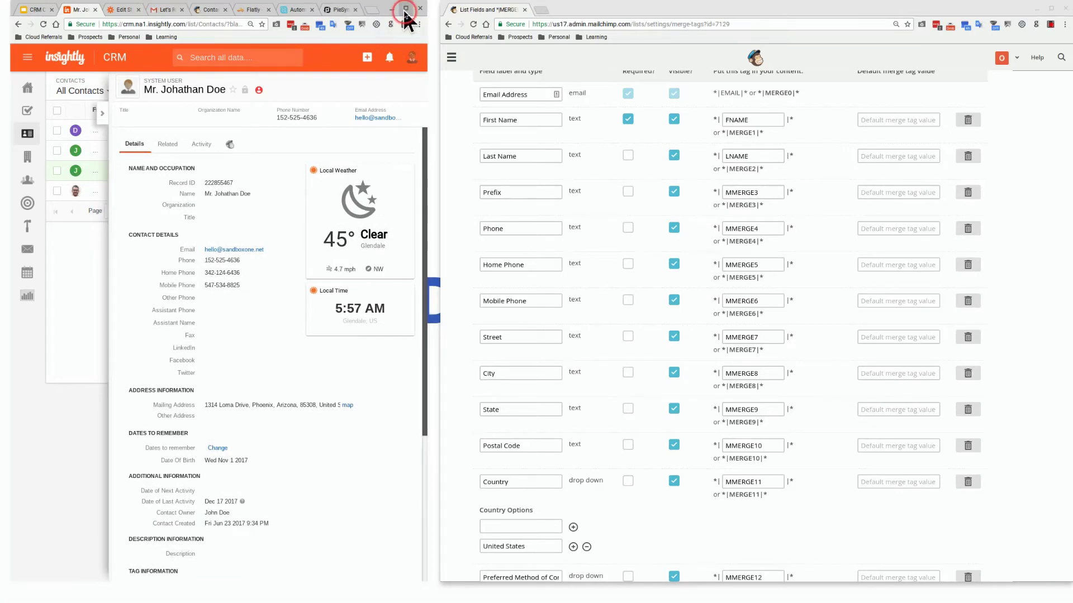
pyautogui.click(1011, 88)
pyautogui.click(1039, 27)
pyautogui.click(1051, 7)
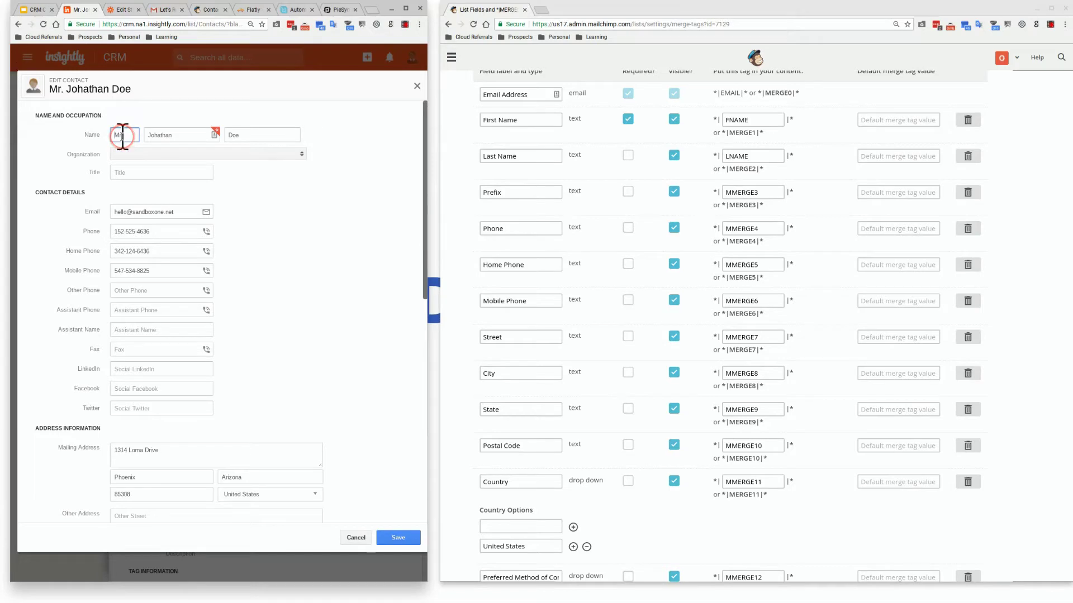
pyautogui.press('BackSpace')
pyautogui.write('.')
pyautogui.scroll(-3, 224, 257)
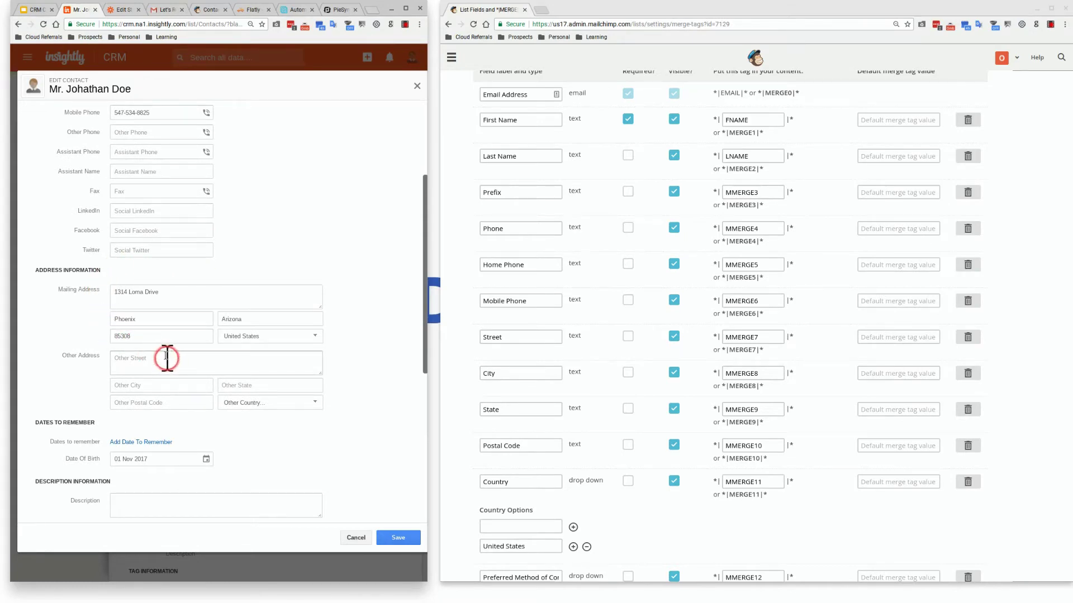
pyautogui.click(239, 339)
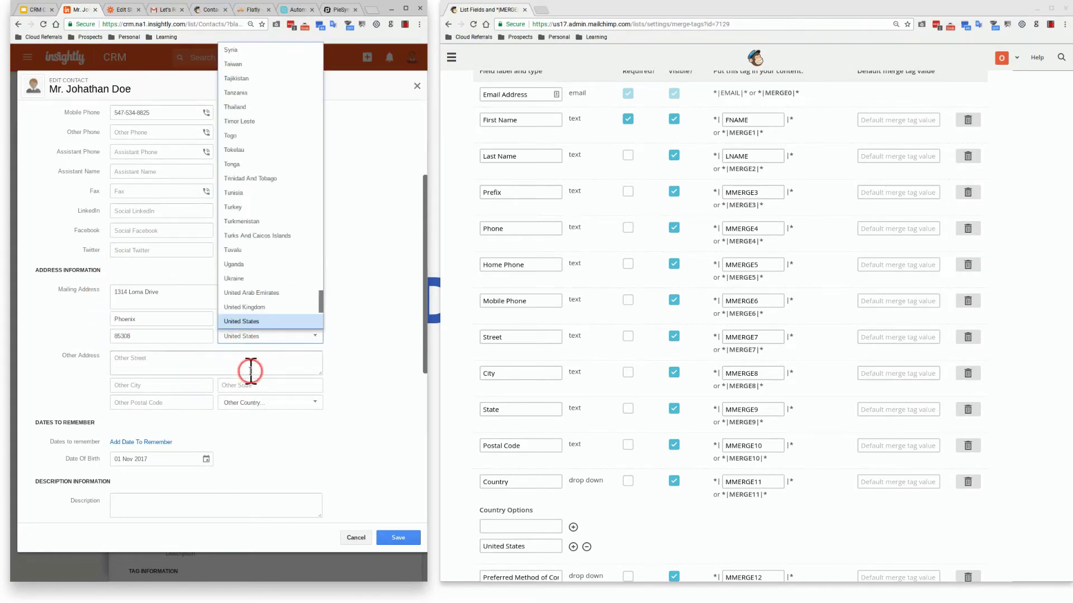
pyautogui.click(327, 332)
pyautogui.scroll(-4, 337, 335)
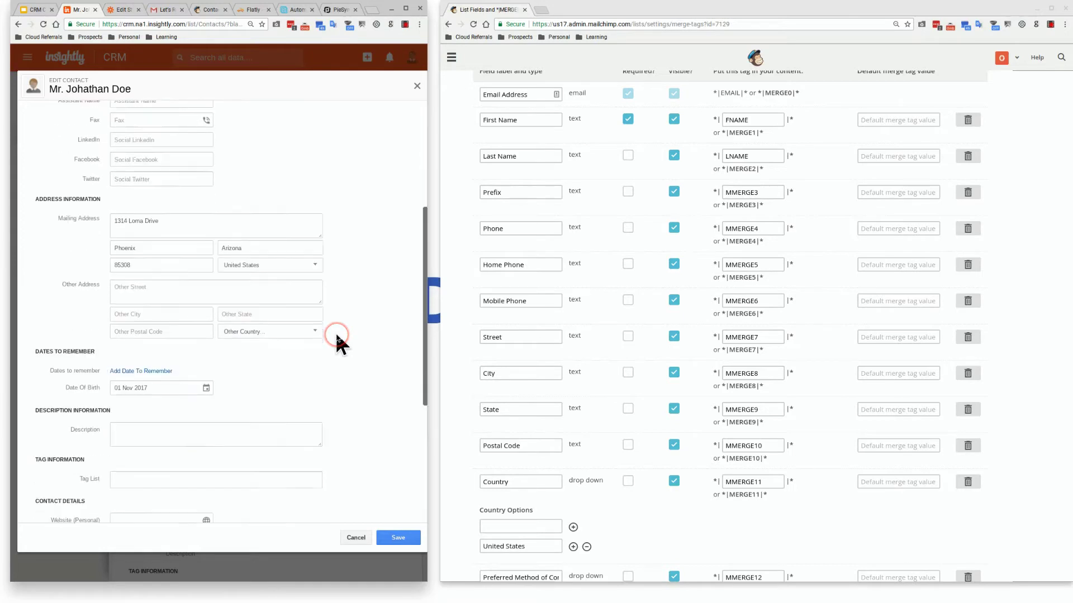
pyautogui.scroll(-2, 335, 332)
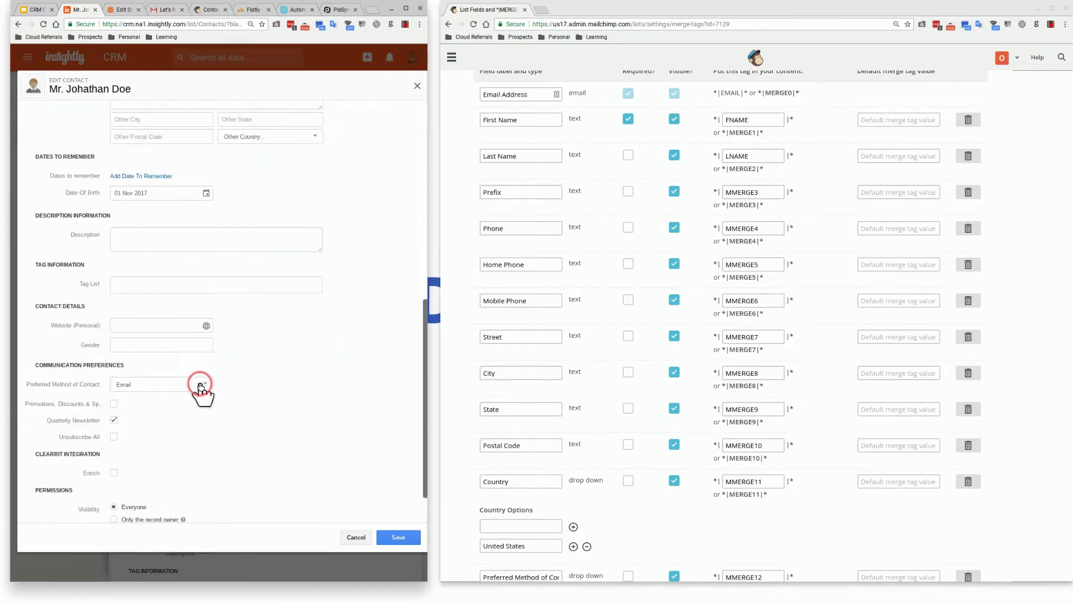
pyautogui.click(114, 420)
pyautogui.scroll(8, 220, 402)
pyautogui.scroll(2, 222, 405)
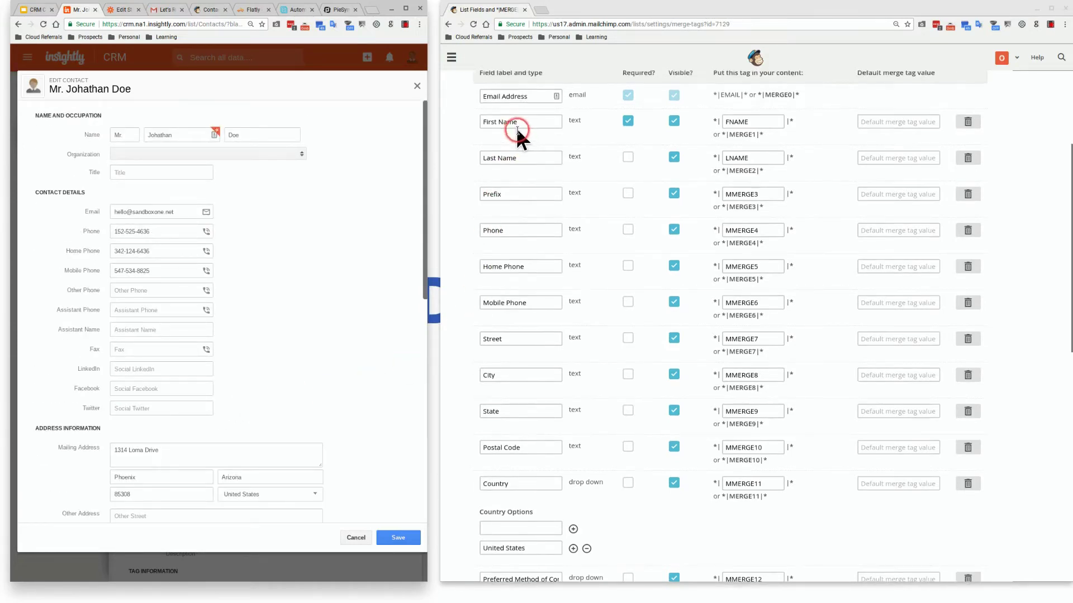
pyautogui.scroll(1, 509, 139)
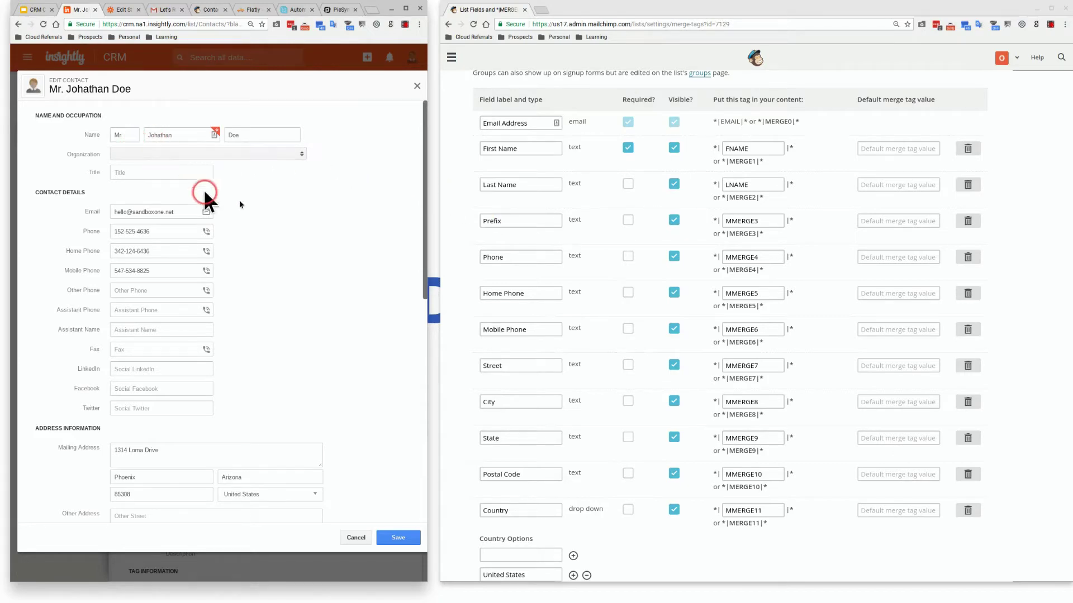
pyautogui.click(509, 257)
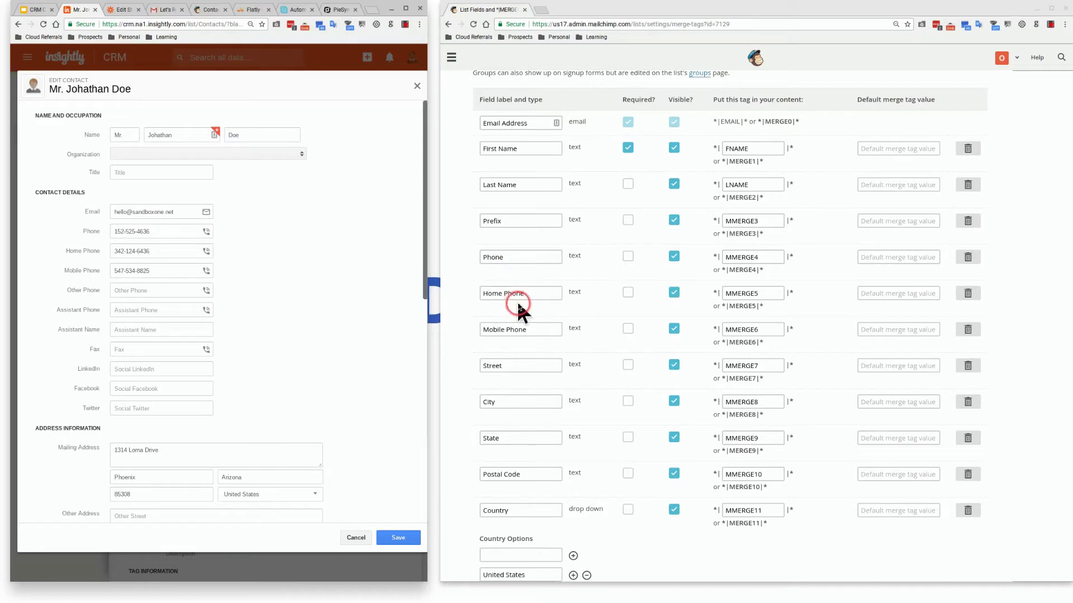
pyautogui.scroll(-1, 520, 336)
pyautogui.scroll(-3, 520, 337)
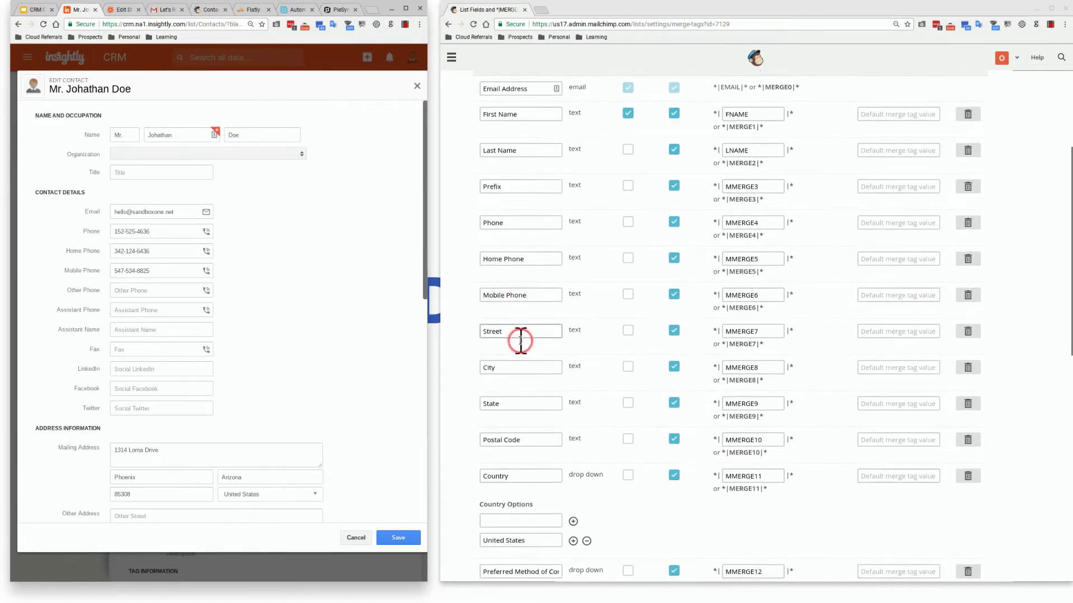
pyautogui.scroll(-2, 520, 340)
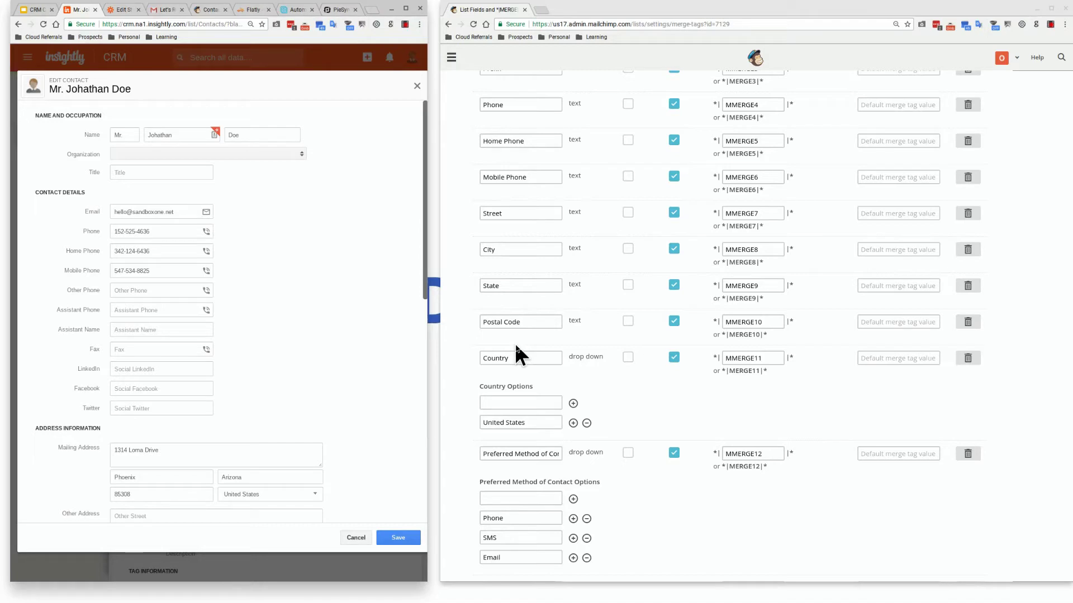
pyautogui.click(518, 355)
pyautogui.click(529, 384)
pyautogui.click(523, 404)
pyautogui.click(573, 423)
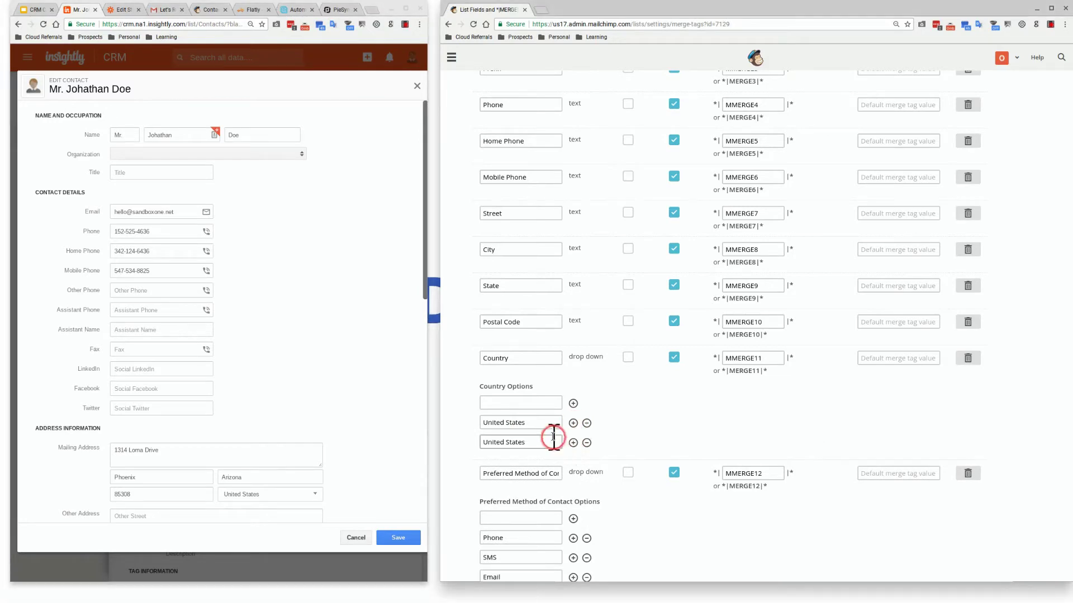
pyautogui.click(573, 442)
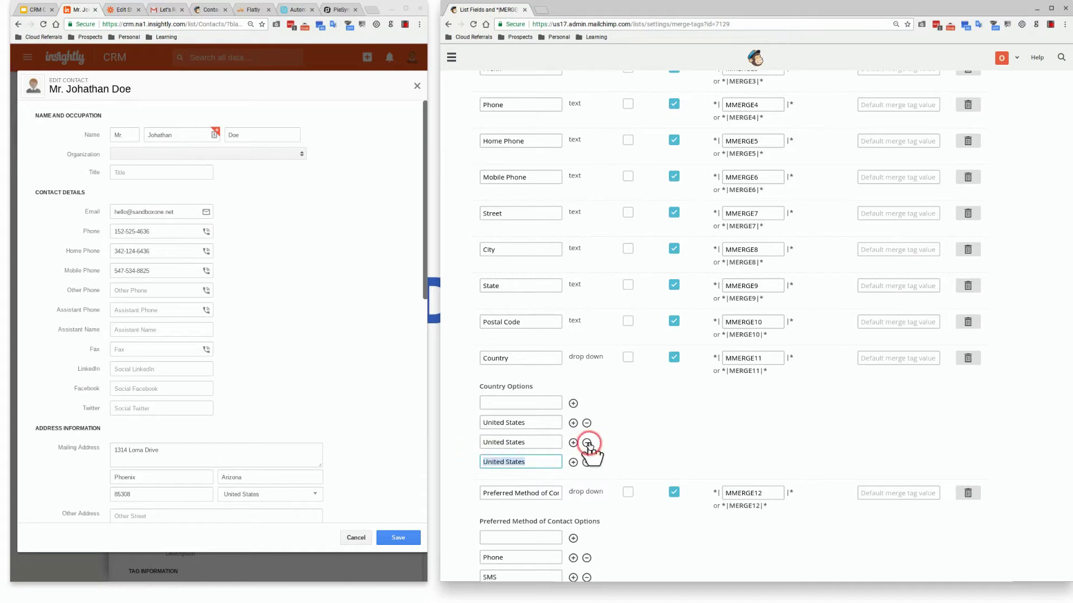
pyautogui.click(586, 443)
pyautogui.click(586, 442)
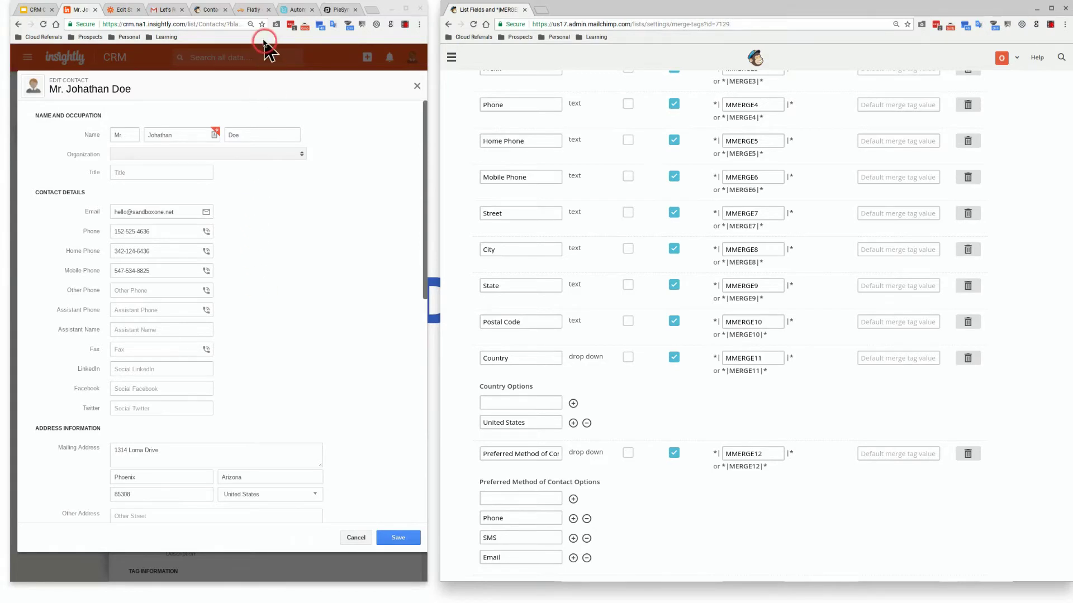
pyautogui.click(249, 12)
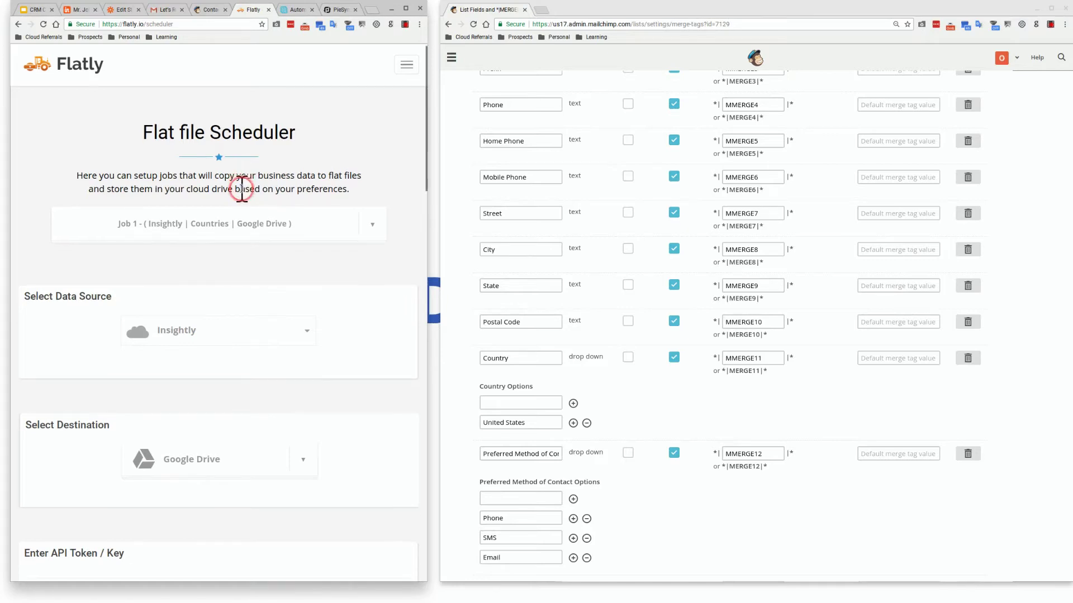
pyautogui.scroll(-2, 225, 257)
pyautogui.scroll(-1, 225, 257)
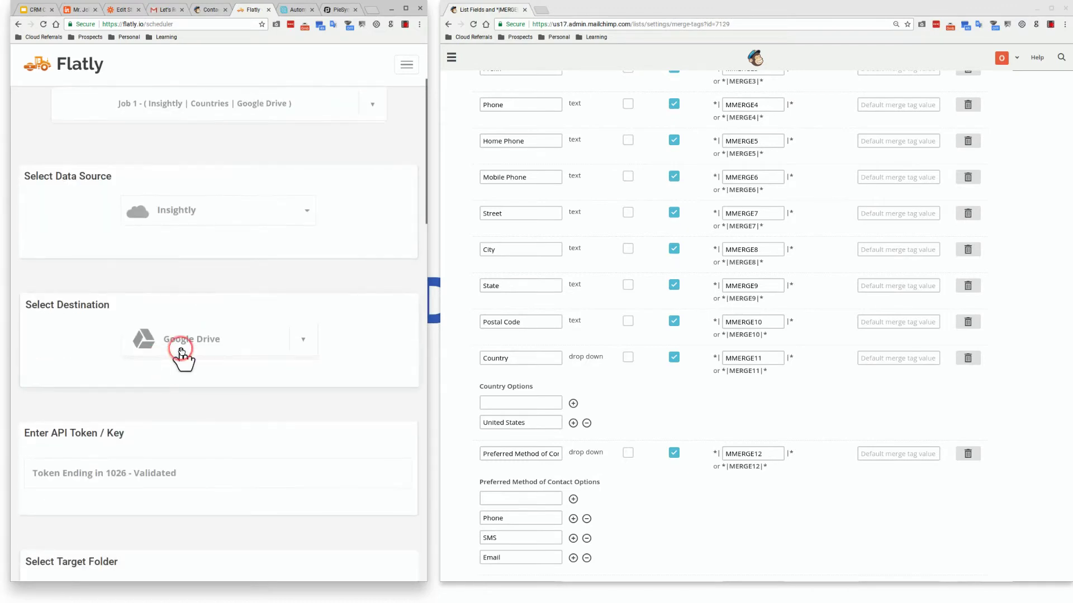
pyautogui.scroll(-2, 181, 350)
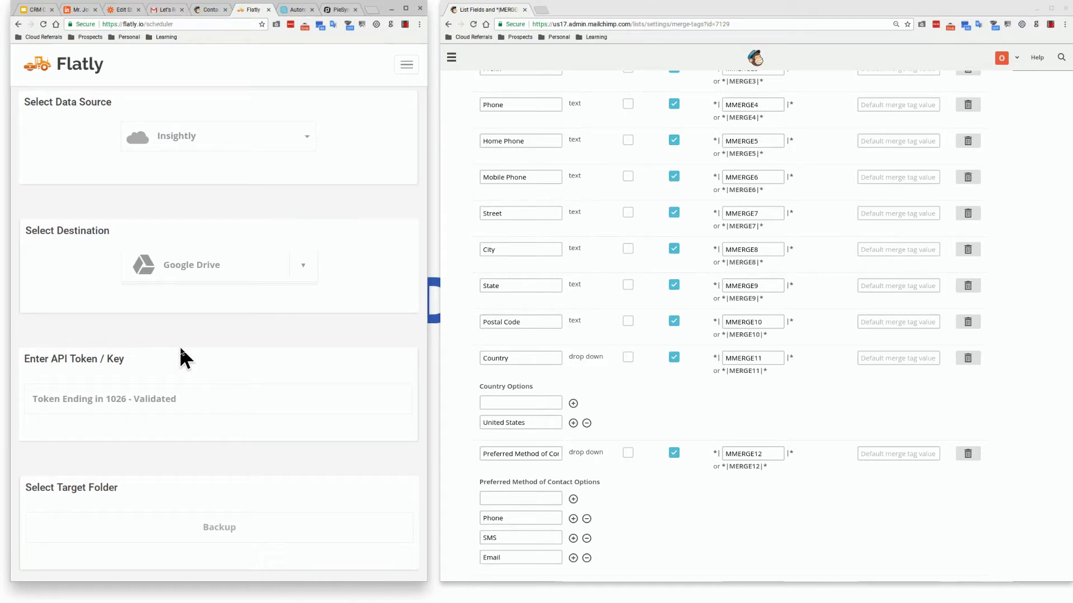
pyautogui.scroll(-8, 179, 347)
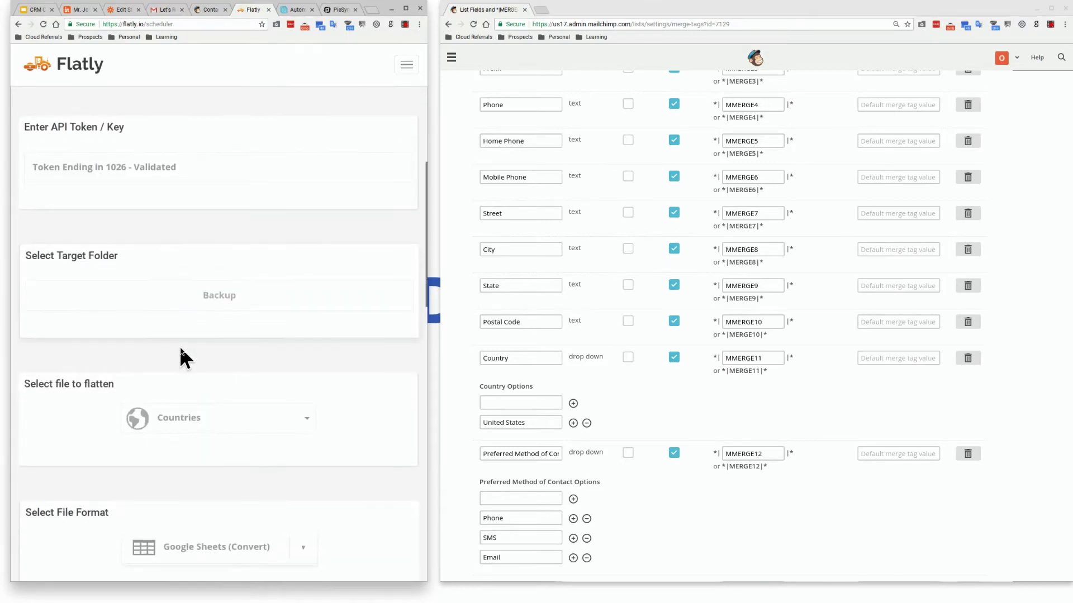
pyautogui.click(208, 355)
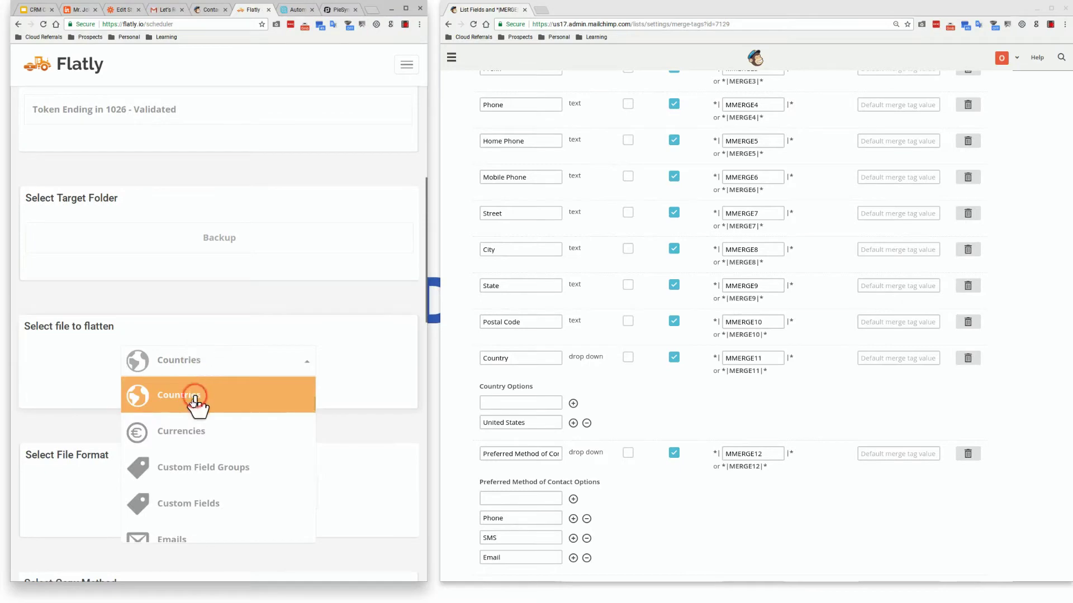
pyautogui.click(328, 388)
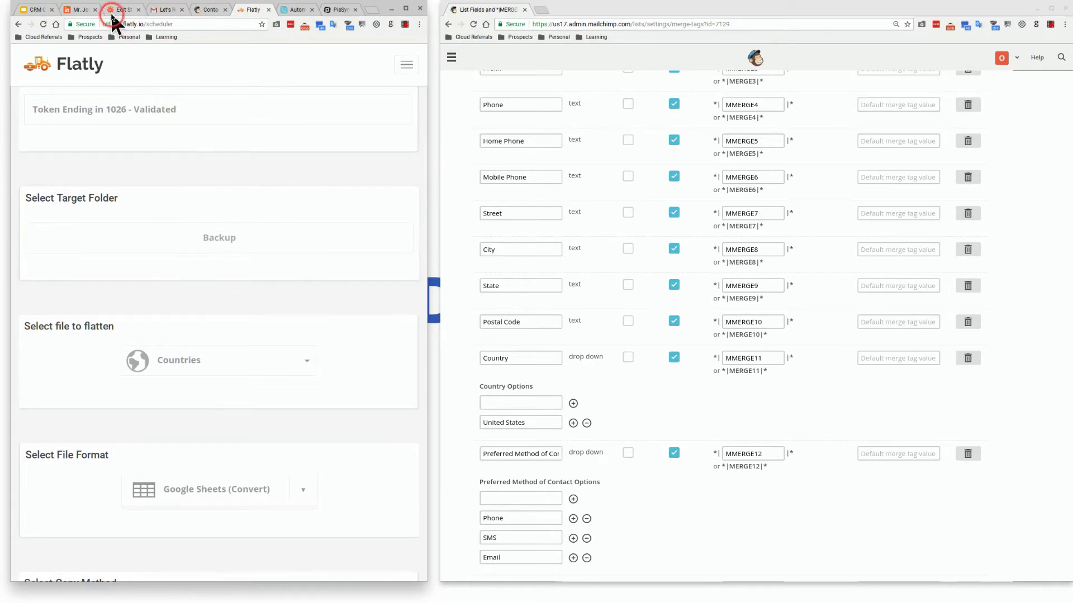
# Review the Edit Contact form's mailing address, checking the Country choices but leaving United States
pyautogui.click(86, 10)
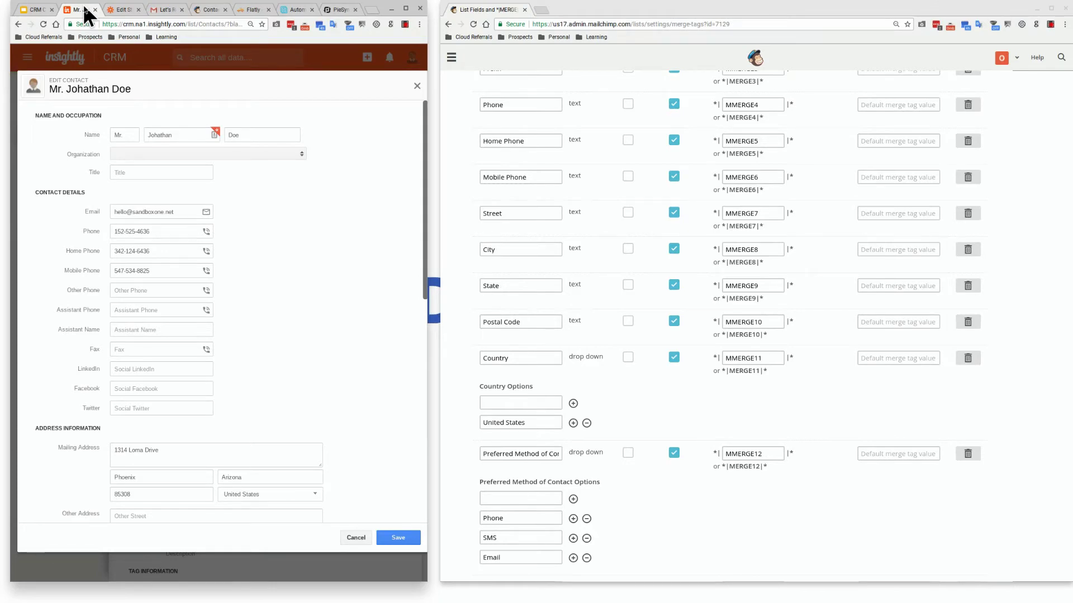
pyautogui.scroll(-5, 245, 356)
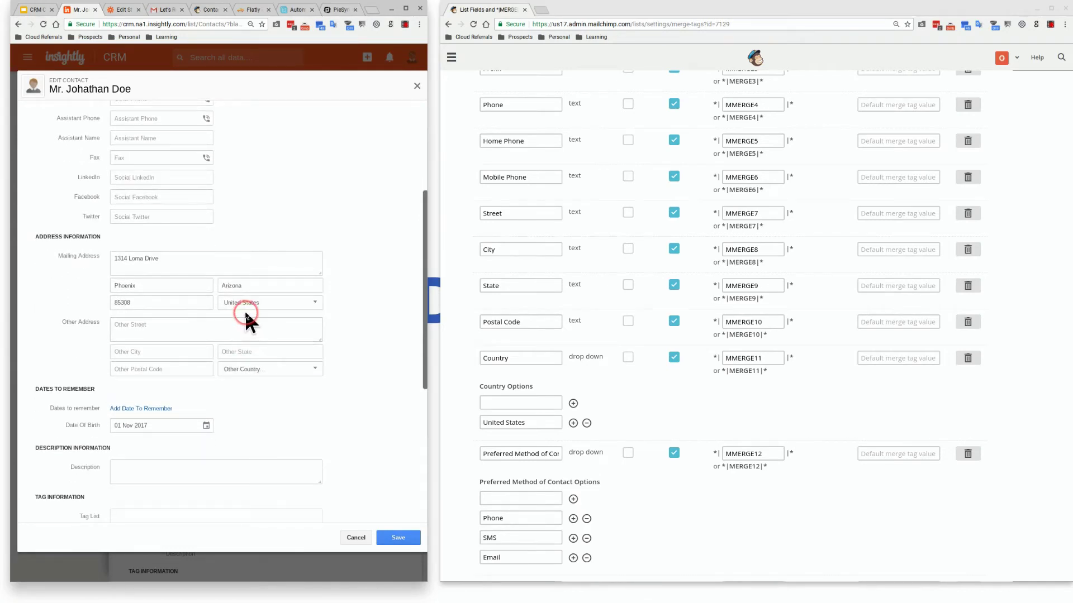
pyautogui.click(306, 306)
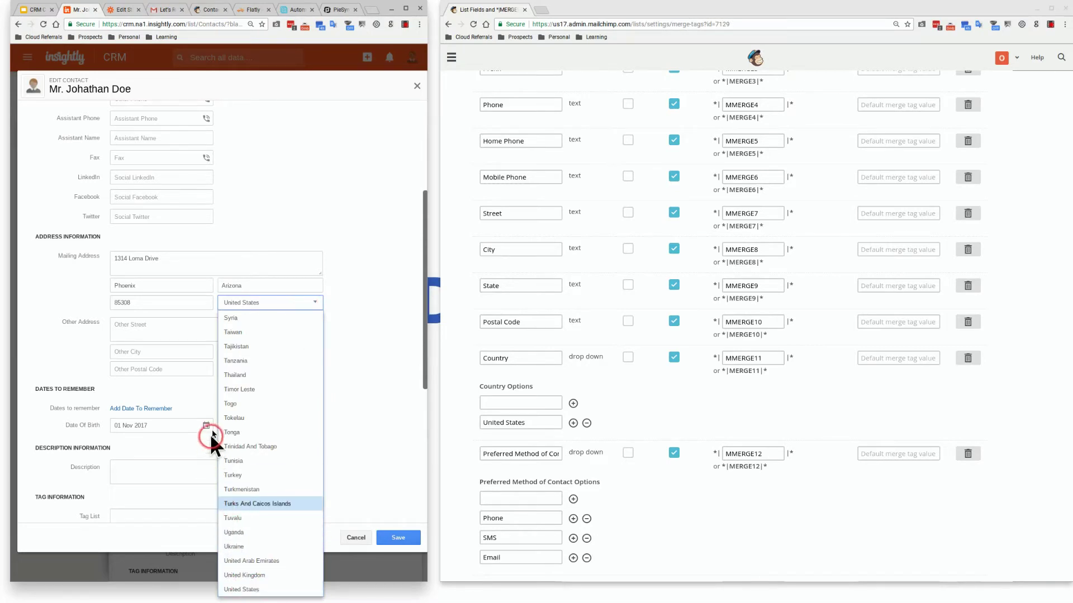
pyautogui.click(339, 286)
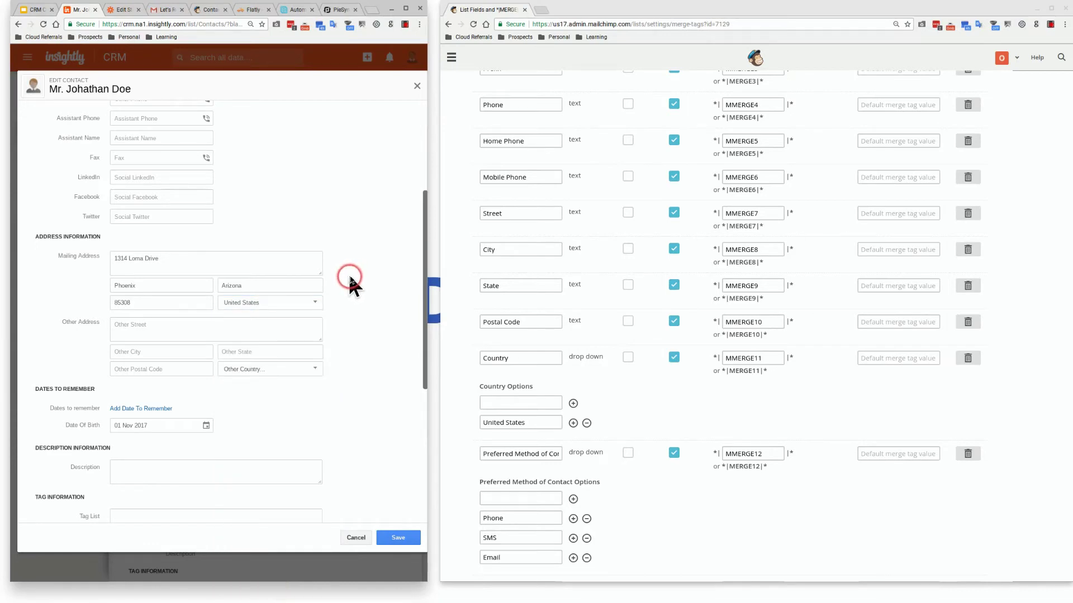
pyautogui.click(494, 403)
pyautogui.click(385, 307)
pyautogui.scroll(-2, 597, 372)
pyautogui.click(595, 377)
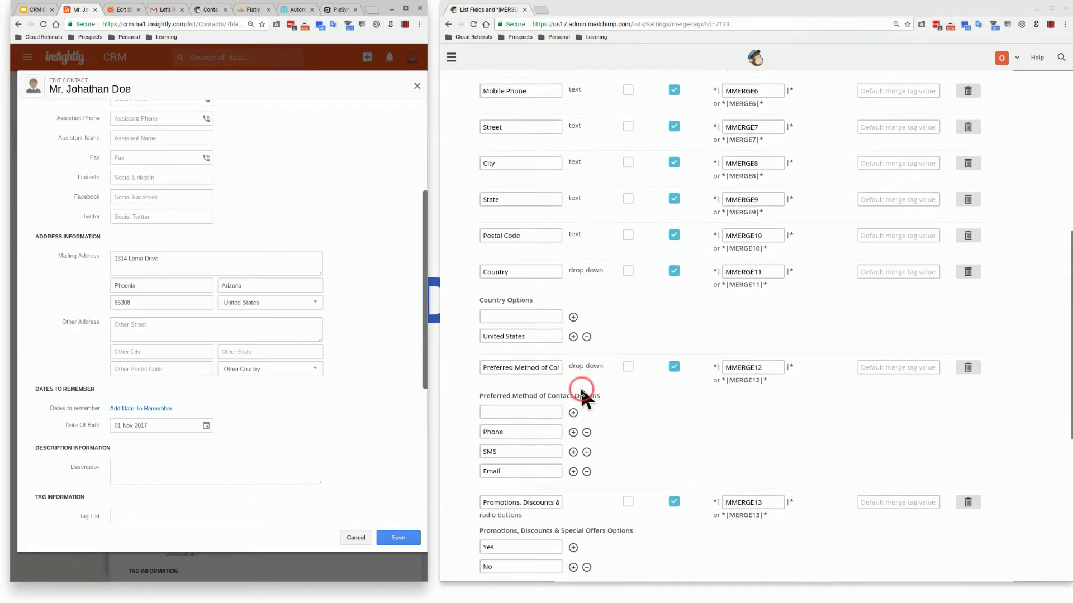
pyautogui.scroll(-1, 586, 390)
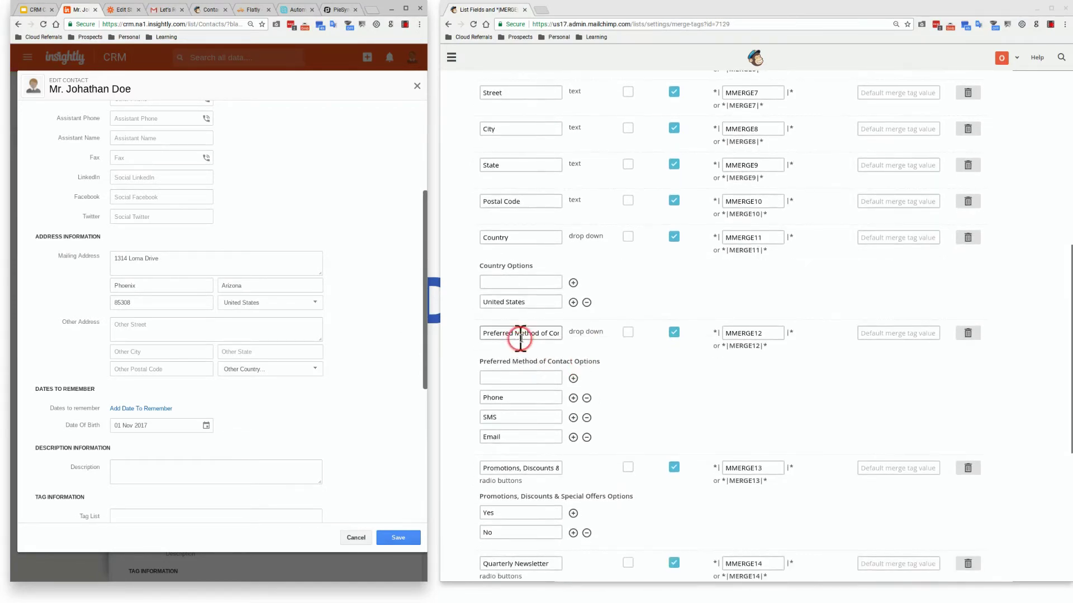
pyautogui.click(564, 369)
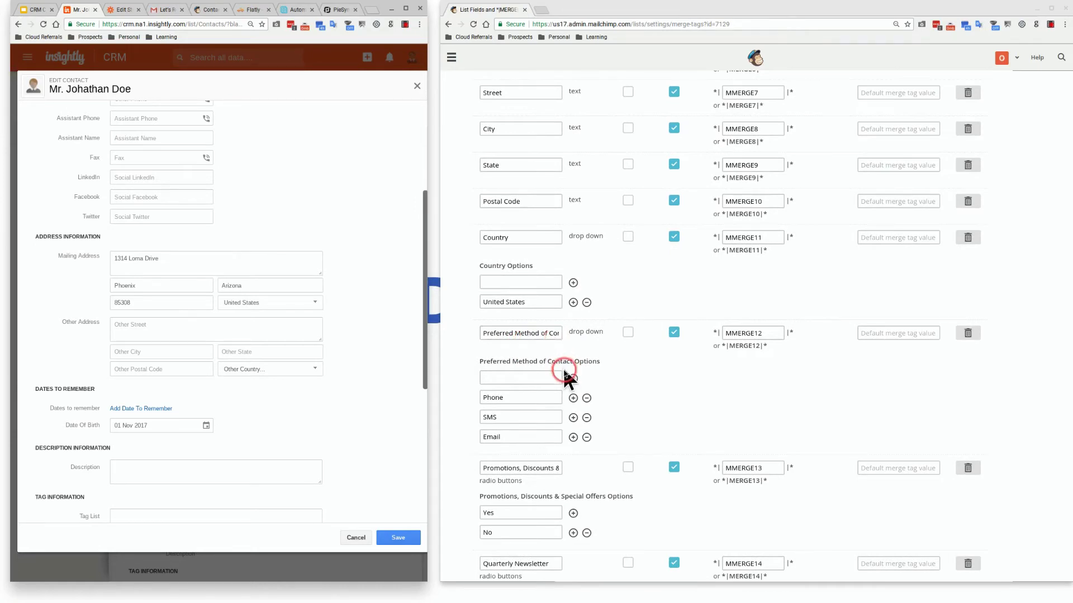
pyautogui.scroll(-5, 387, 388)
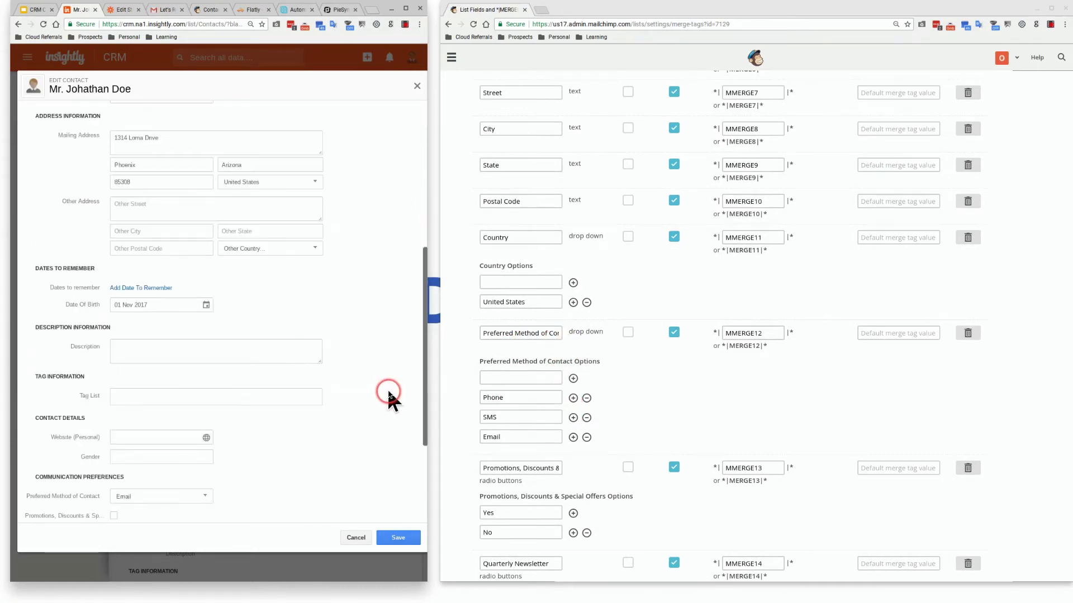
pyautogui.click(205, 391)
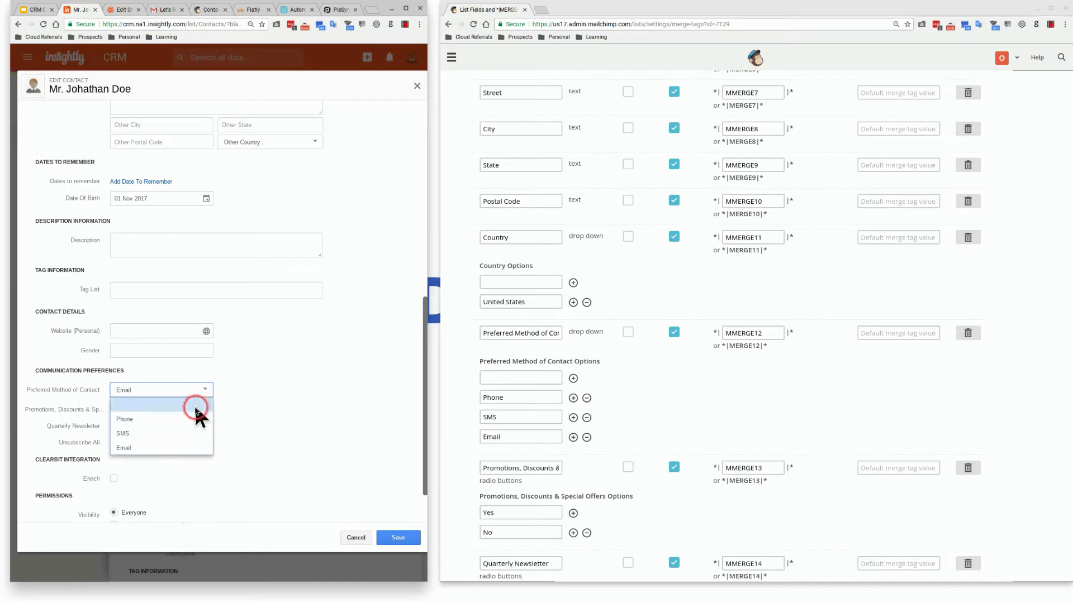
pyautogui.click(276, 419)
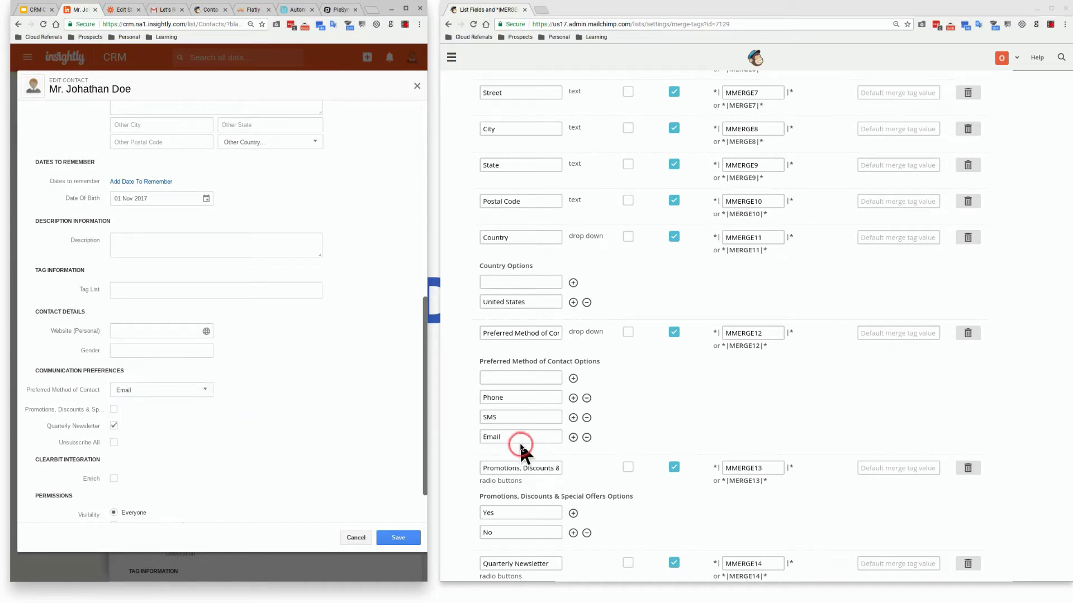
pyautogui.scroll(-2, 518, 449)
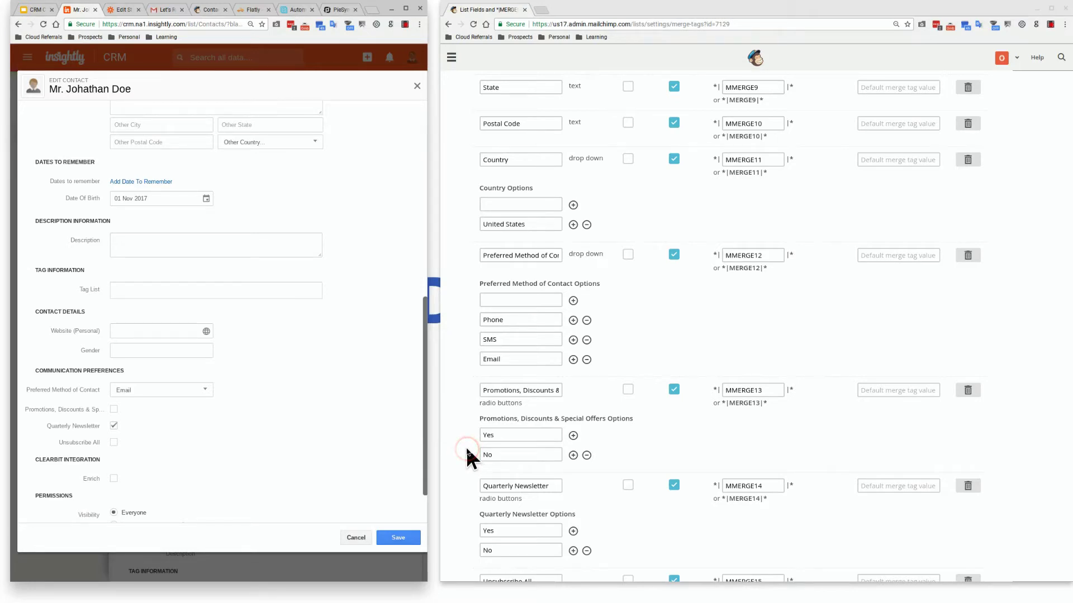
pyautogui.scroll(-4, 466, 447)
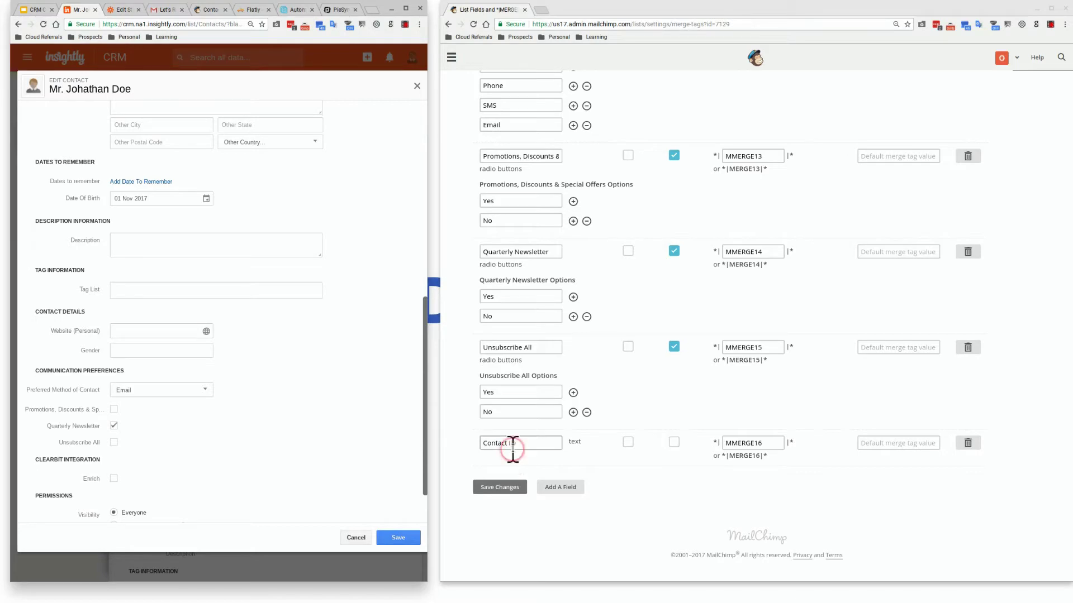
# Review the list fields down to the Contact ID field (MMERGE16) and save the changes
pyautogui.scroll(15, 637, 455)
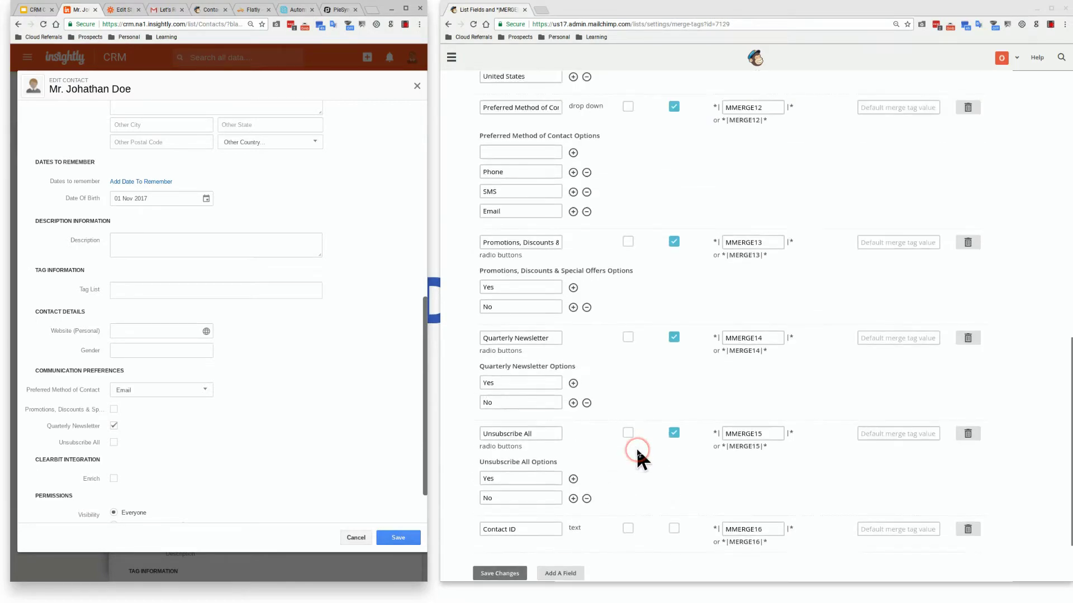
pyautogui.scroll(1, 637, 455)
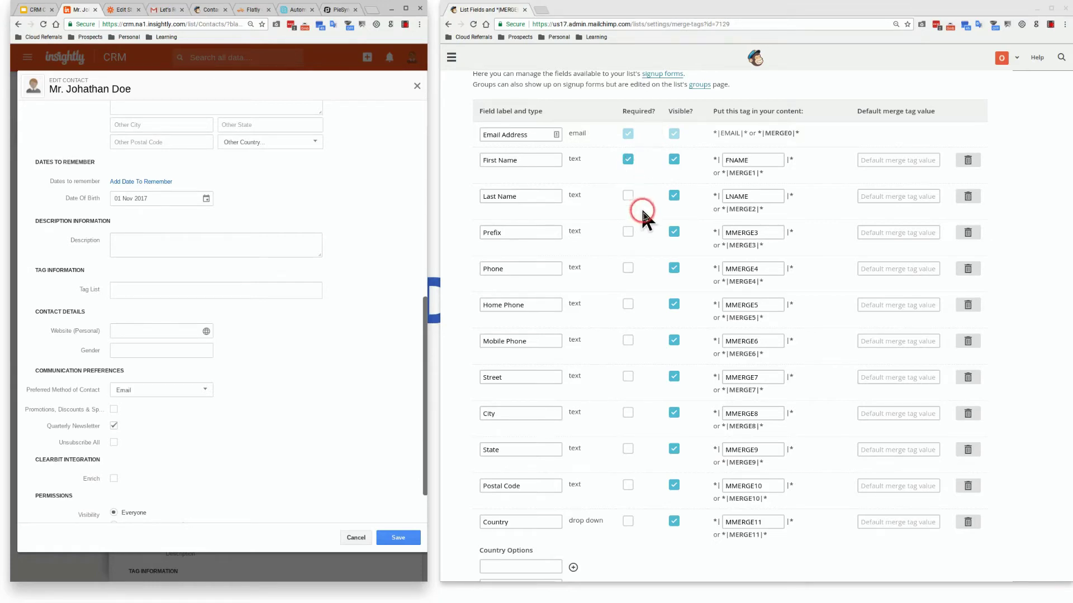
pyautogui.scroll(-4, 659, 350)
pyautogui.scroll(-7, 660, 353)
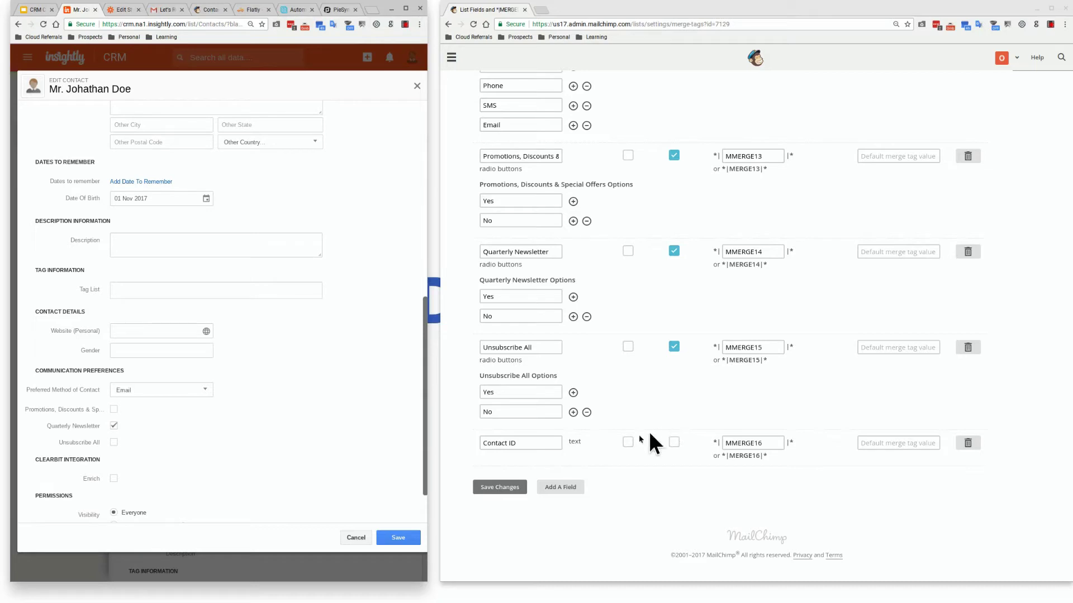
pyautogui.click(505, 488)
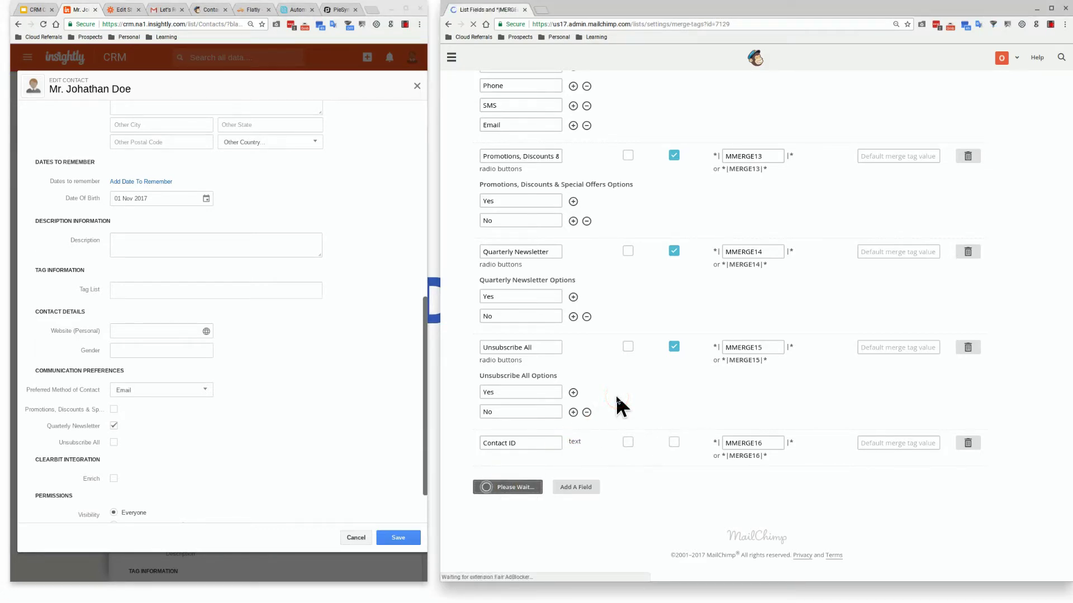
# Go to Campaigns and open a copy of the Let's Reconnect: Update Your Information email's design
pyautogui.click(598, 383)
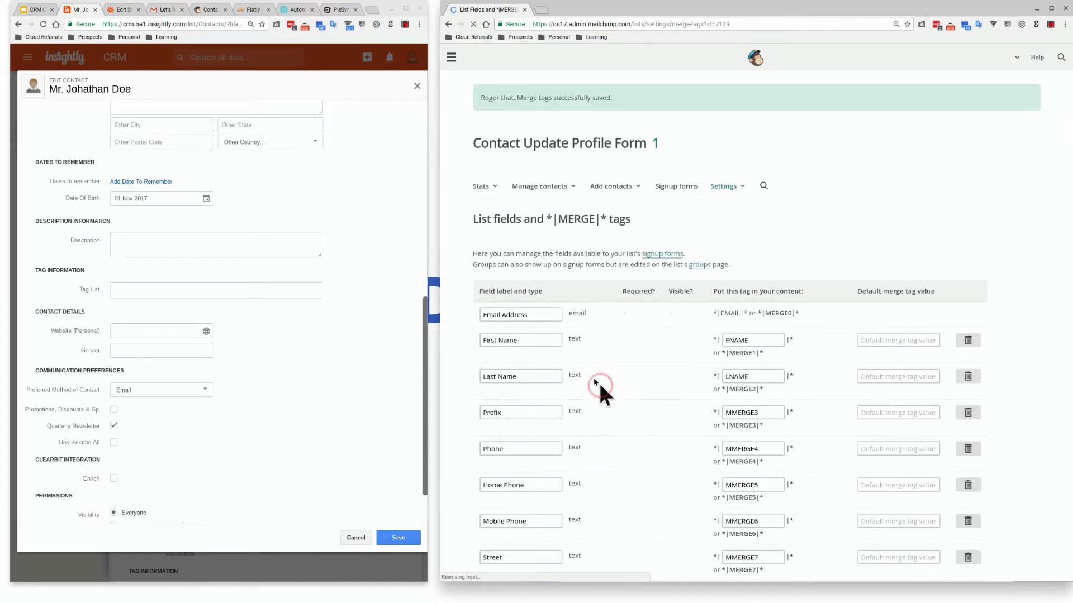
pyautogui.click(449, 58)
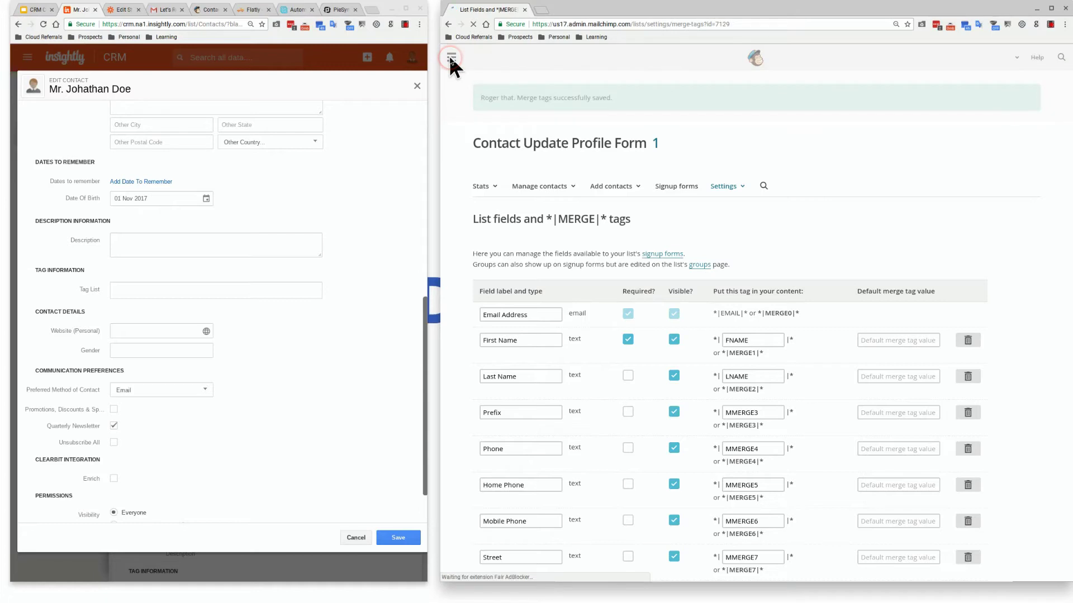
pyautogui.click(743, 93)
pyautogui.click(742, 91)
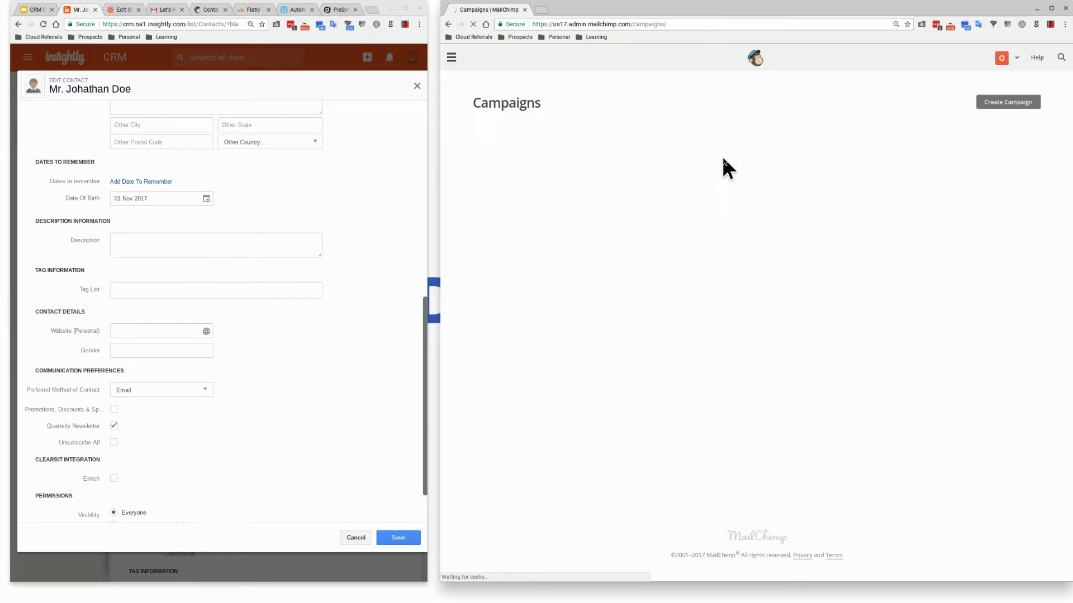
pyautogui.click(855, 163)
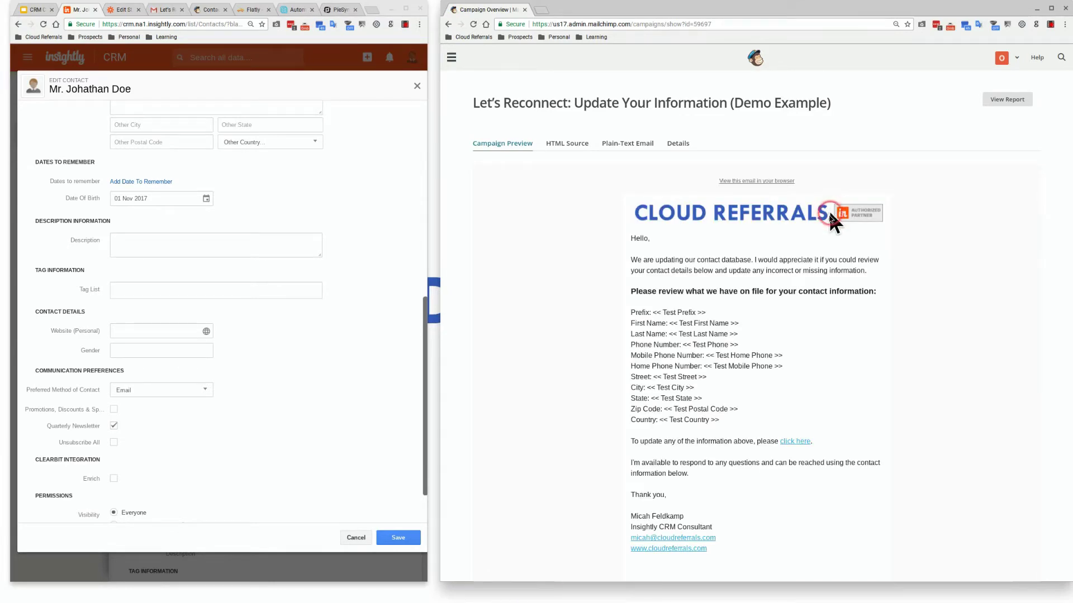
pyautogui.scroll(-1, 809, 302)
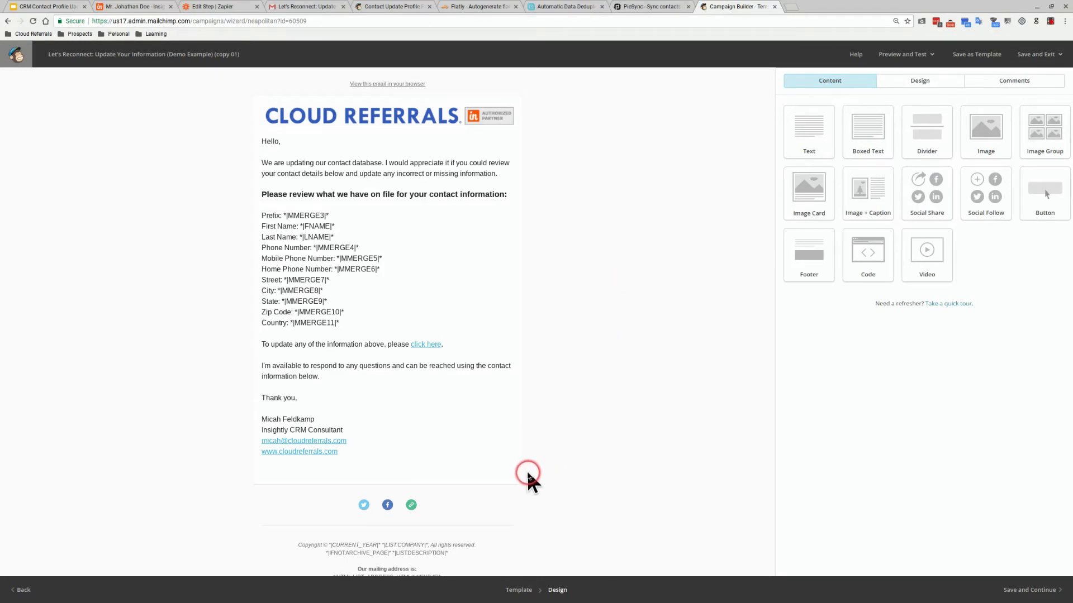
# In the email text block, replace the merge tag after 'Prefix:' with the Prefix merge tag
pyautogui.scroll(-1, 358, 530)
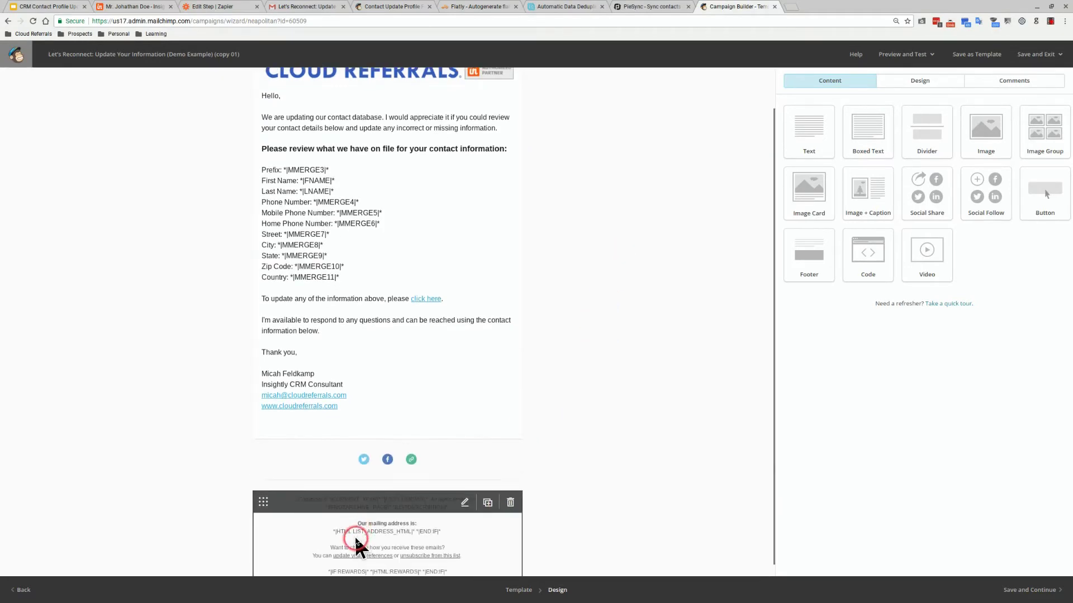
pyautogui.click(426, 300)
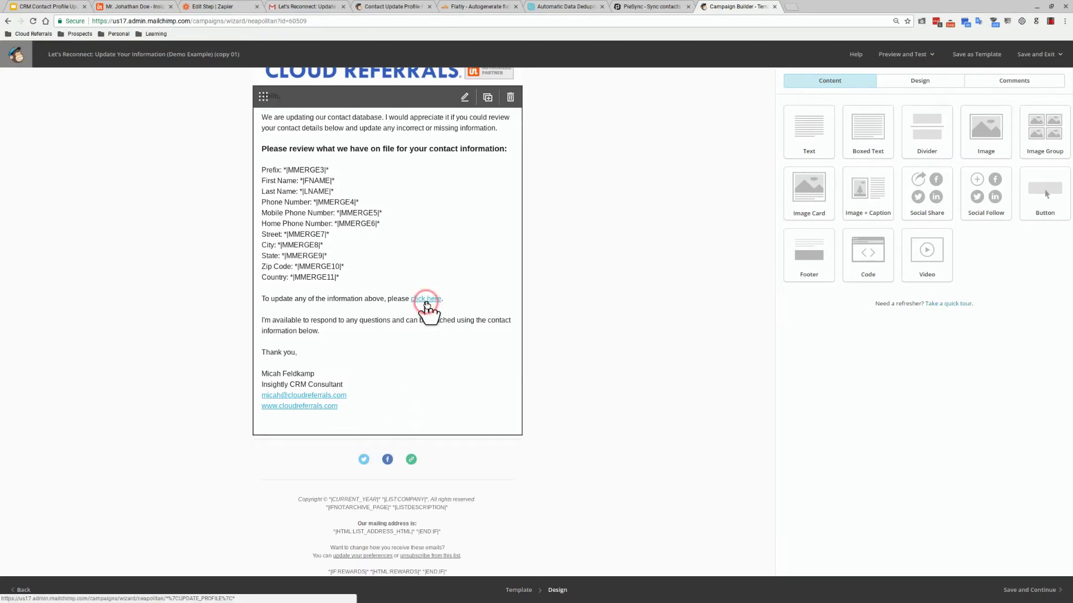
pyautogui.click(465, 99)
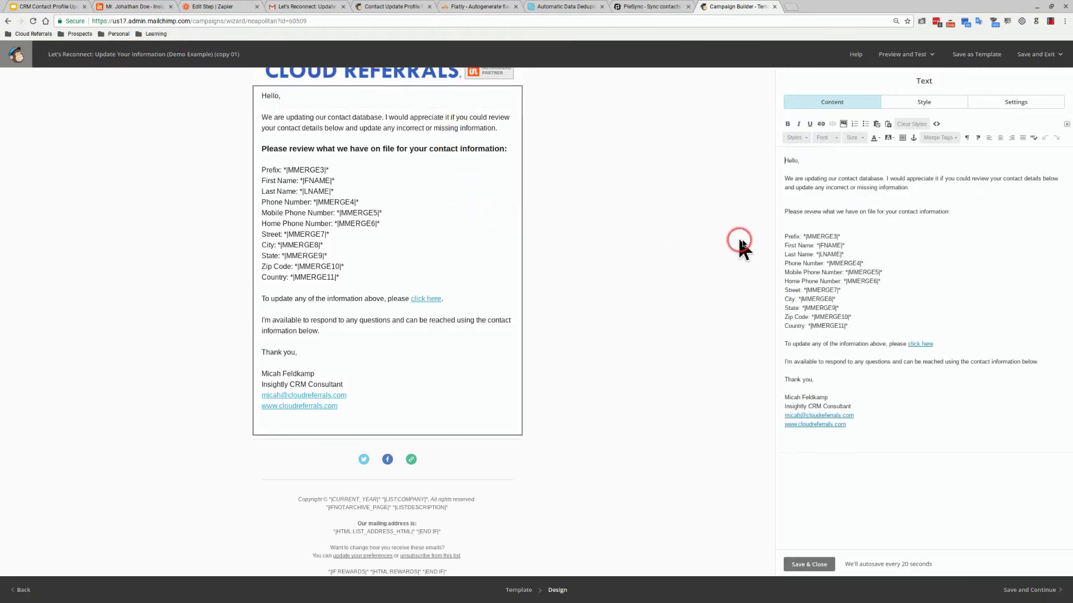
pyautogui.moveTo(841, 238); pyautogui.dragTo(804, 238)
pyautogui.press('BackSpace')
pyautogui.click(949, 139)
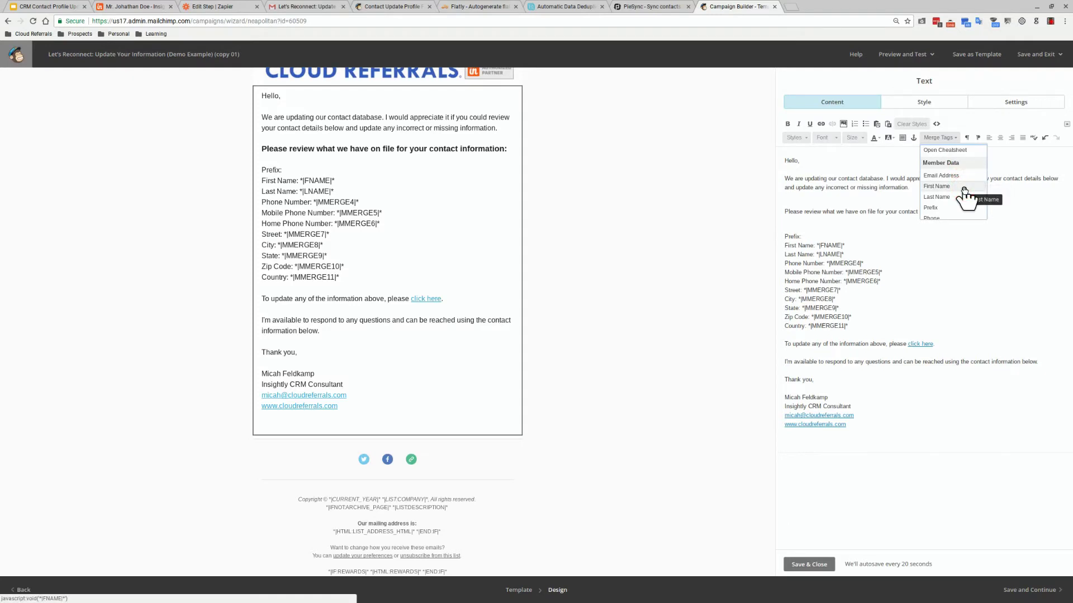
pyautogui.scroll(-2, 957, 192)
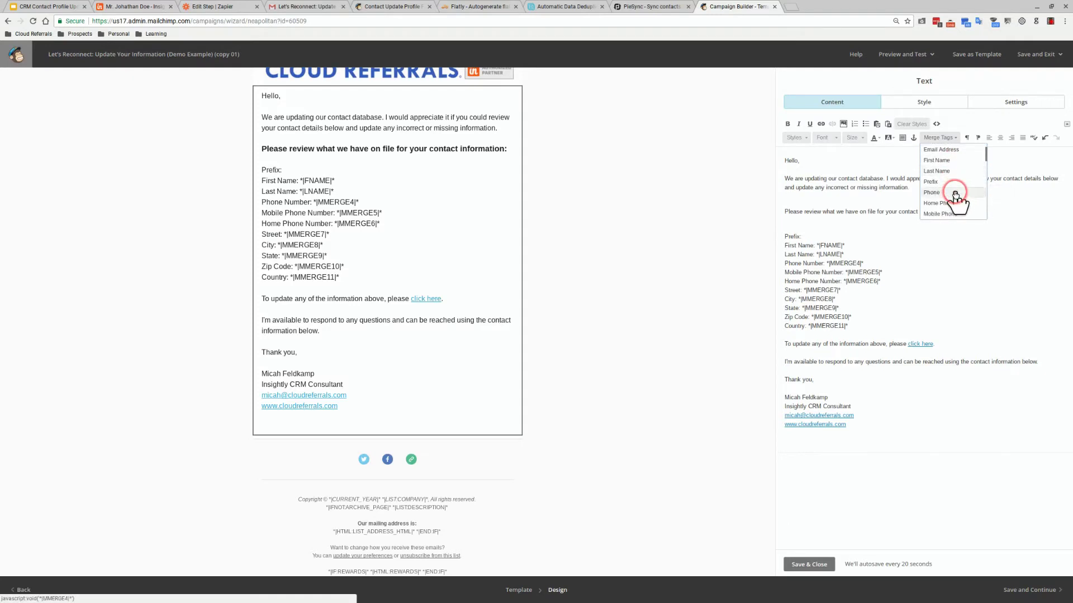
pyautogui.scroll(-1, 957, 195)
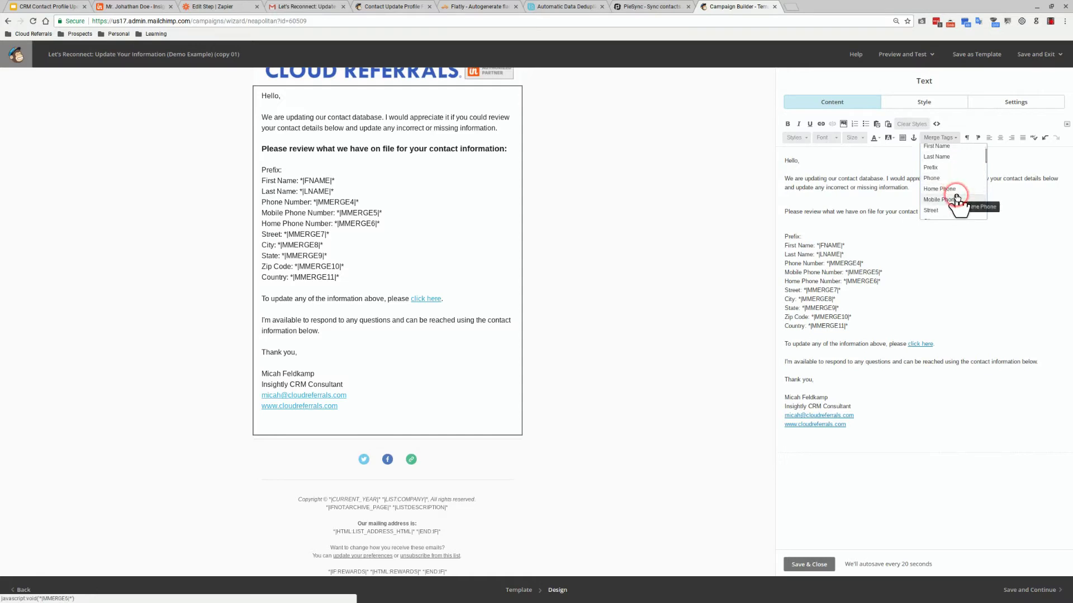
pyautogui.click(949, 168)
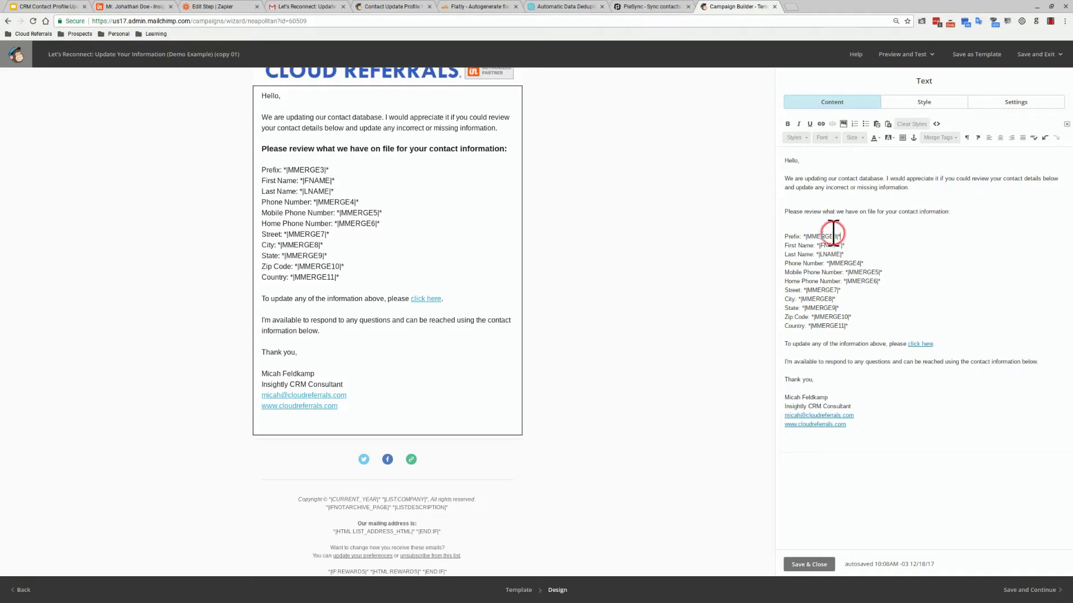
# Add a line below the 'click here' sentence and insert the *|UPDATE_PROFILE|* merge tag there
pyautogui.click(816, 322)
pyautogui.click(819, 323)
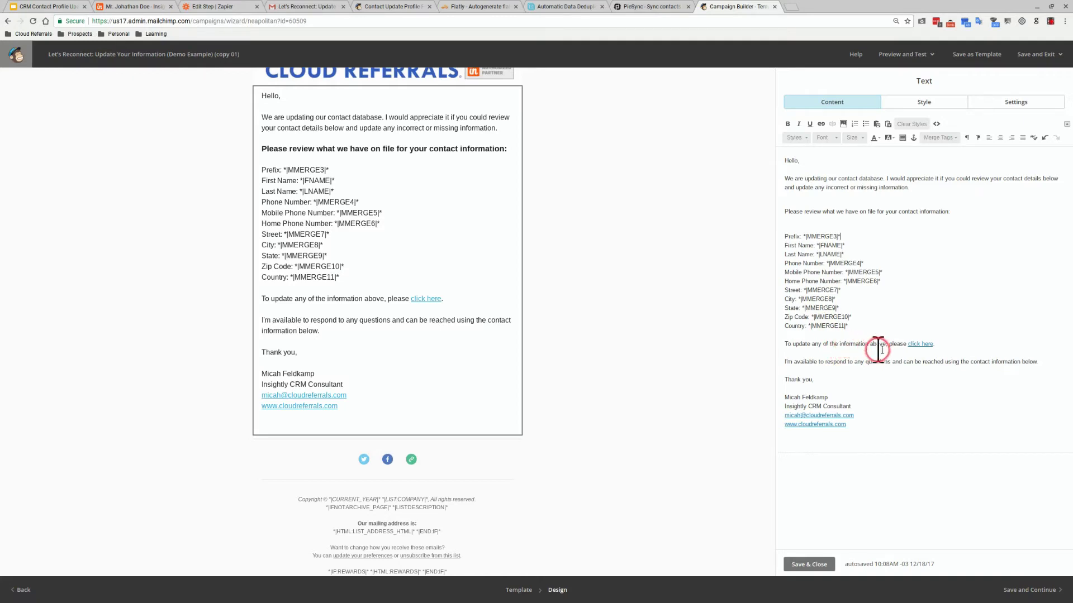
pyautogui.click(941, 348)
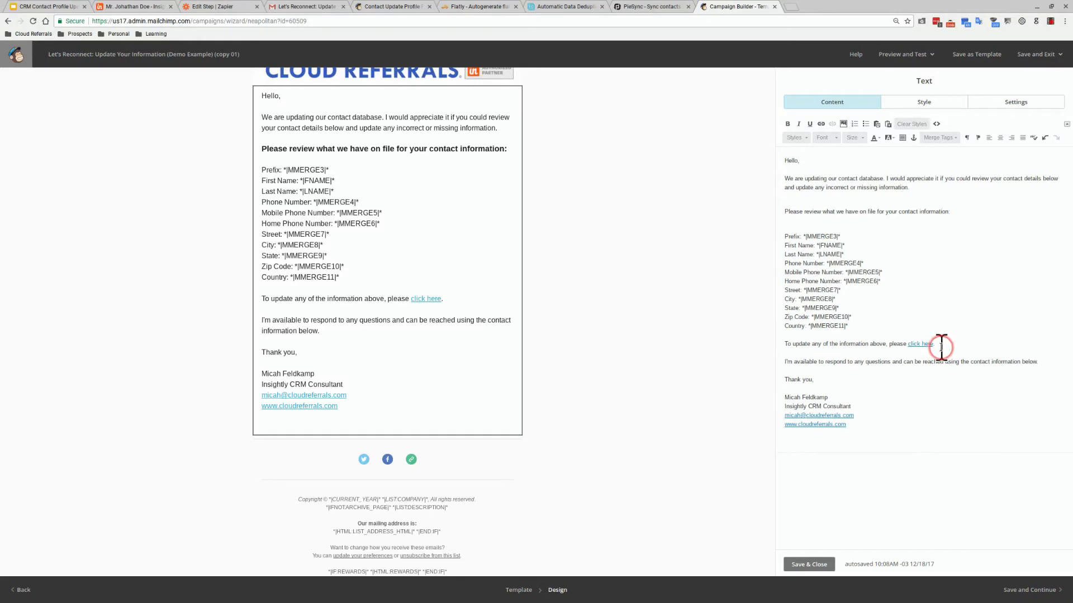
pyautogui.press('Return')
pyautogui.press('Return')
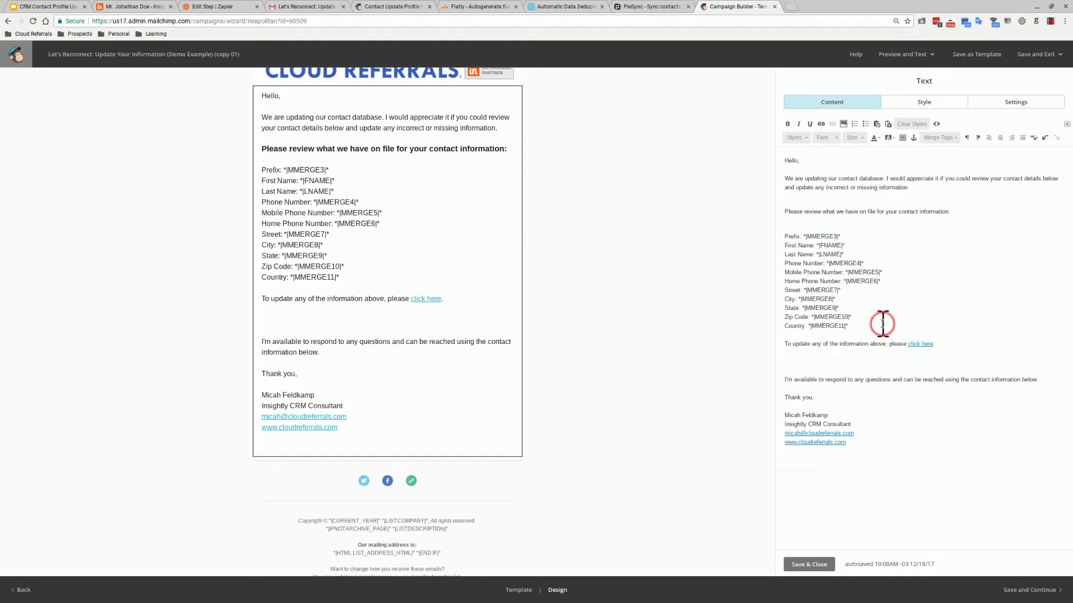
pyautogui.click(944, 141)
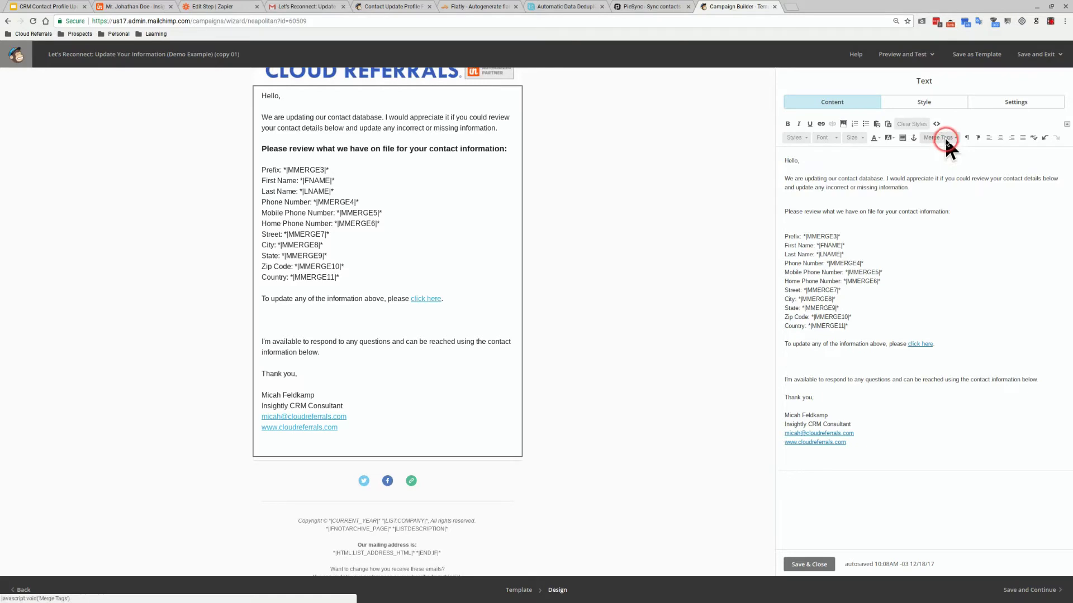
pyautogui.click(955, 197)
pyautogui.scroll(-4, 954, 199)
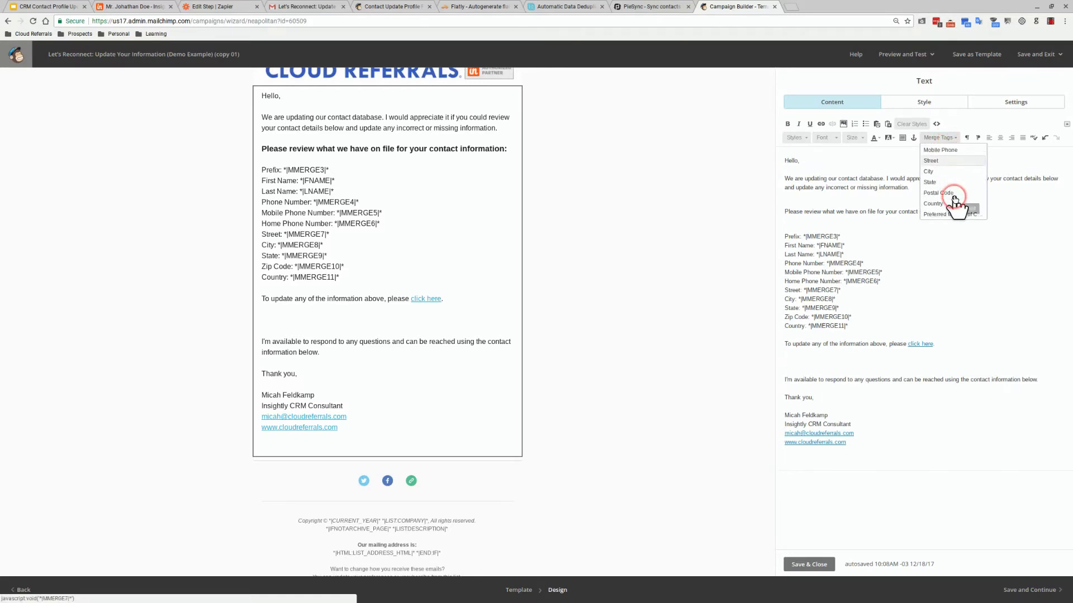
pyautogui.scroll(-5, 954, 199)
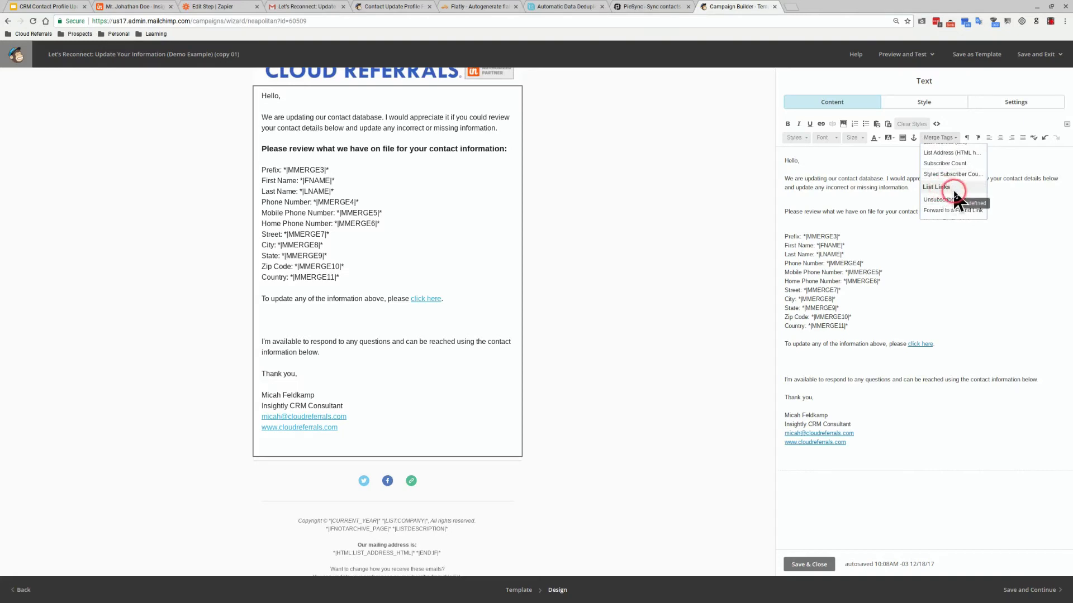
pyautogui.scroll(-1, 957, 198)
pyautogui.click(962, 203)
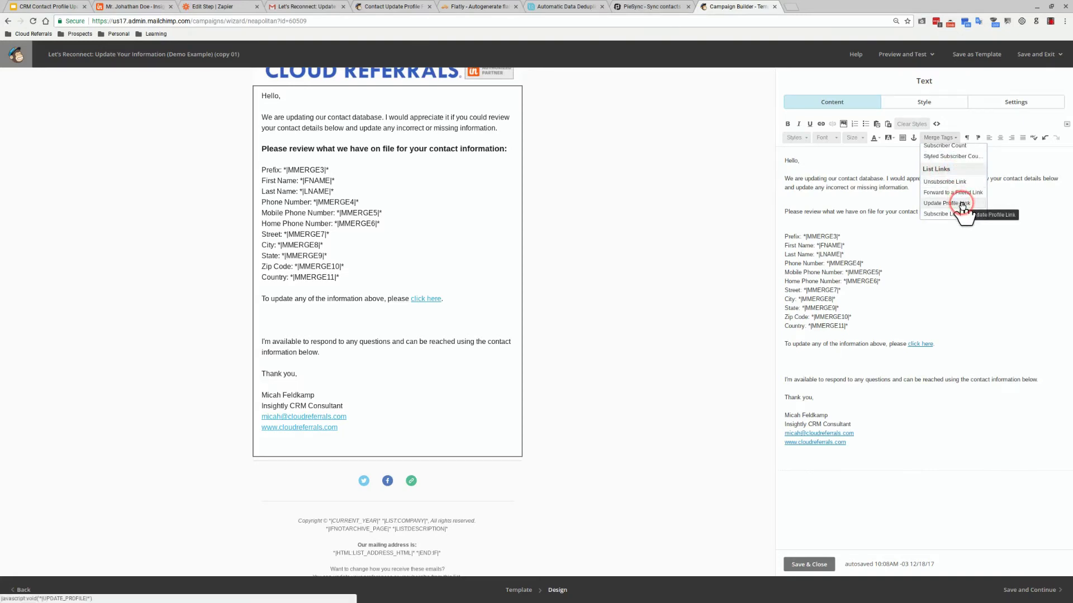
pyautogui.click(962, 204)
# Cut the *|UPDATE_PROFILE|* tag, remove its empty line, and select the 'click here' text
pyautogui.moveTo(871, 359); pyautogui.dragTo(781, 360)
pyautogui.rightClick(803, 364)
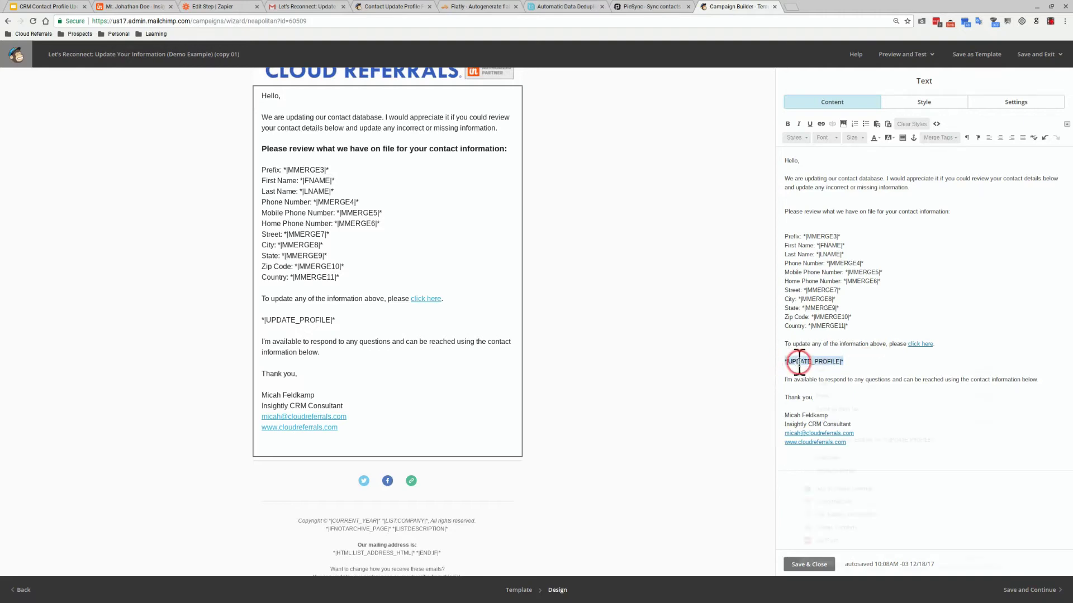
pyautogui.click(811, 370)
pyautogui.press('BackSpace')
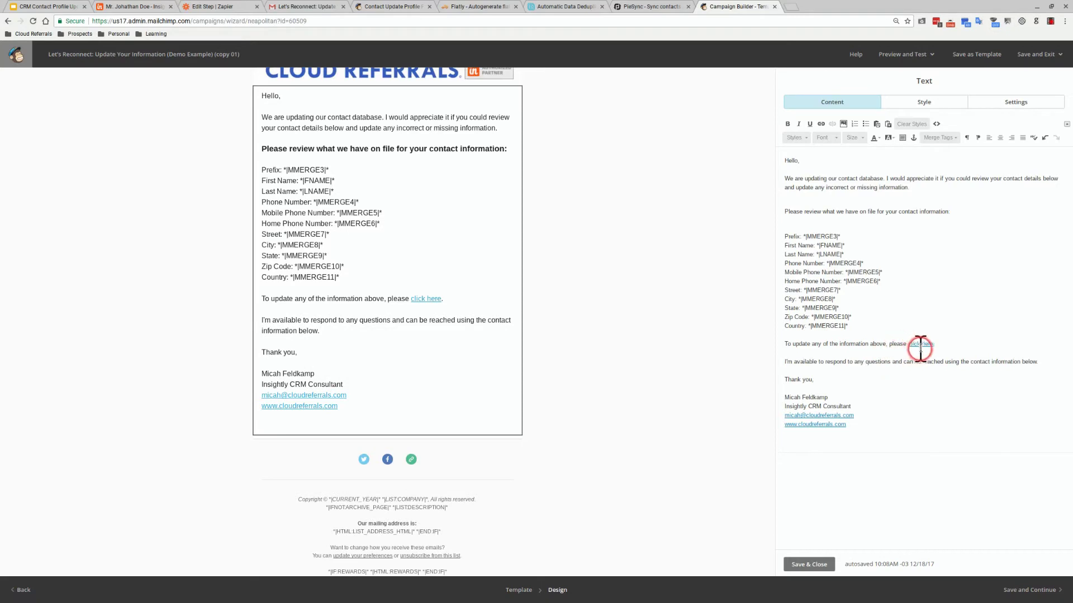
pyautogui.moveTo(927, 347); pyautogui.dragTo(909, 347)
# Link the 'click here' text by pasting *|UPDATE_PROFILE|* as its web address
pyautogui.click(819, 123)
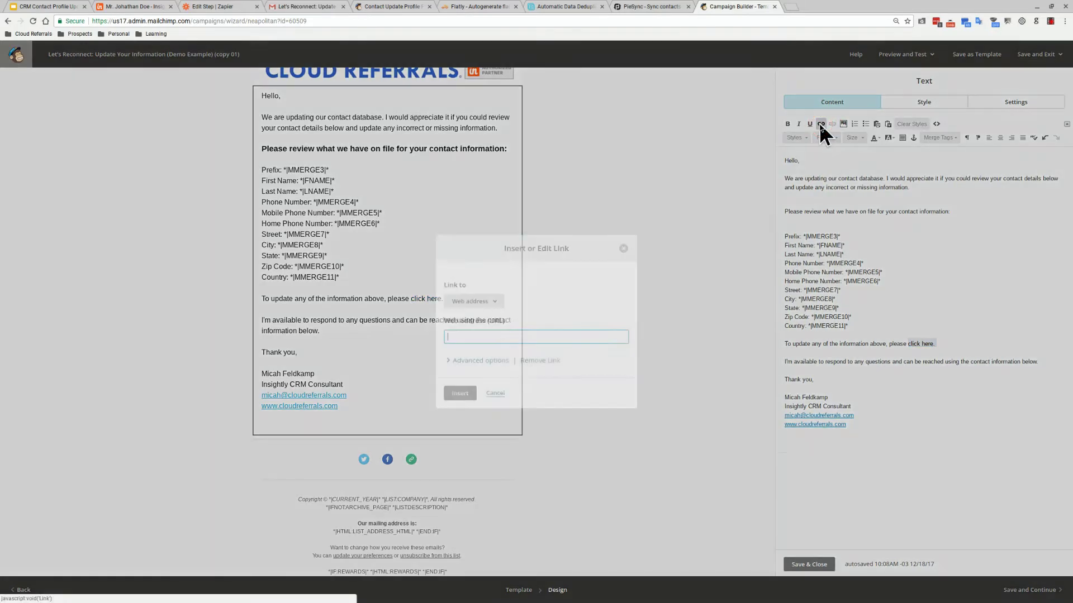
pyautogui.click(524, 338)
pyautogui.rightClick(505, 341)
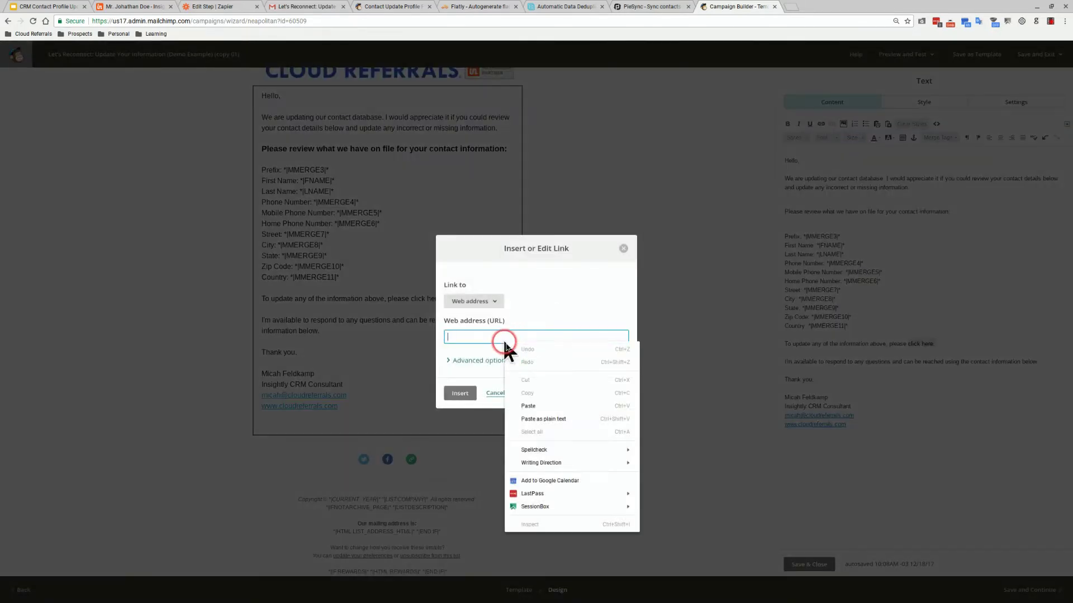
pyautogui.click(525, 402)
pyautogui.click(457, 394)
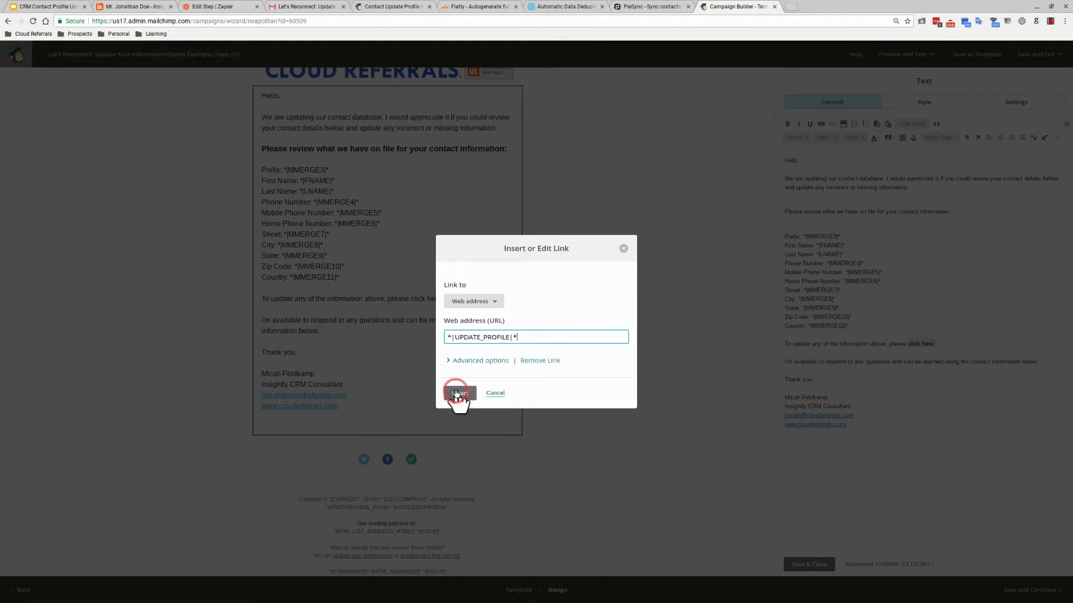
pyautogui.click(463, 394)
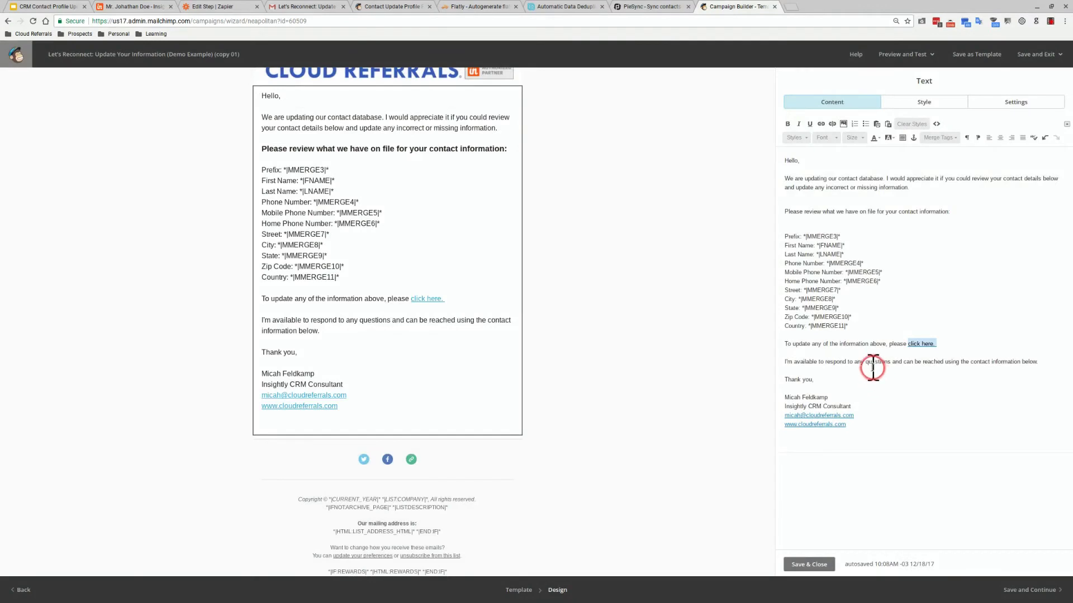
pyautogui.click(872, 364)
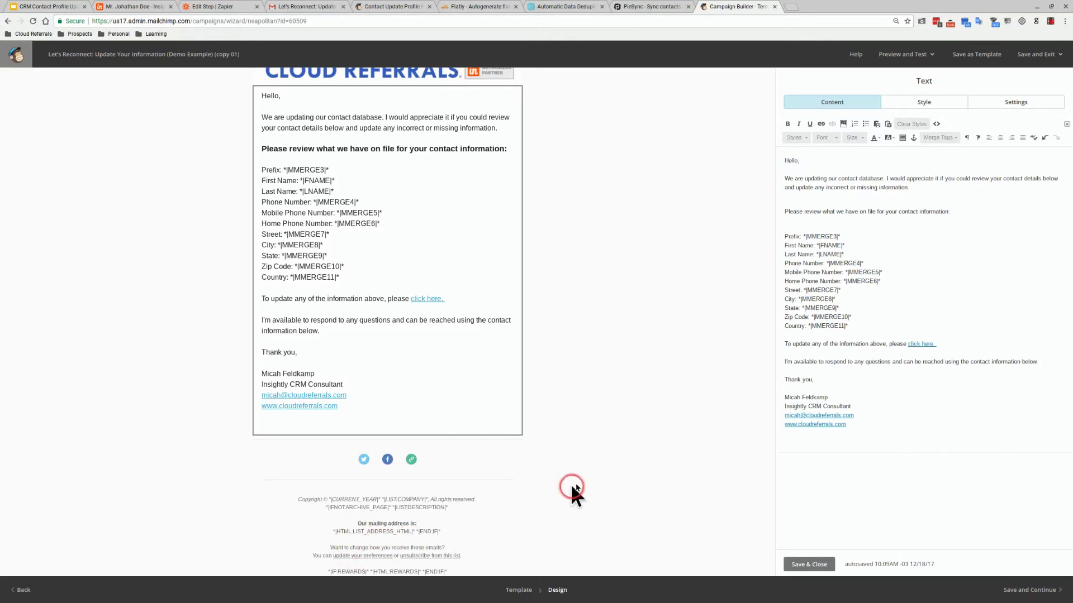
# Save and close the text block, then save the campaign and exit to Lists
pyautogui.click(796, 561)
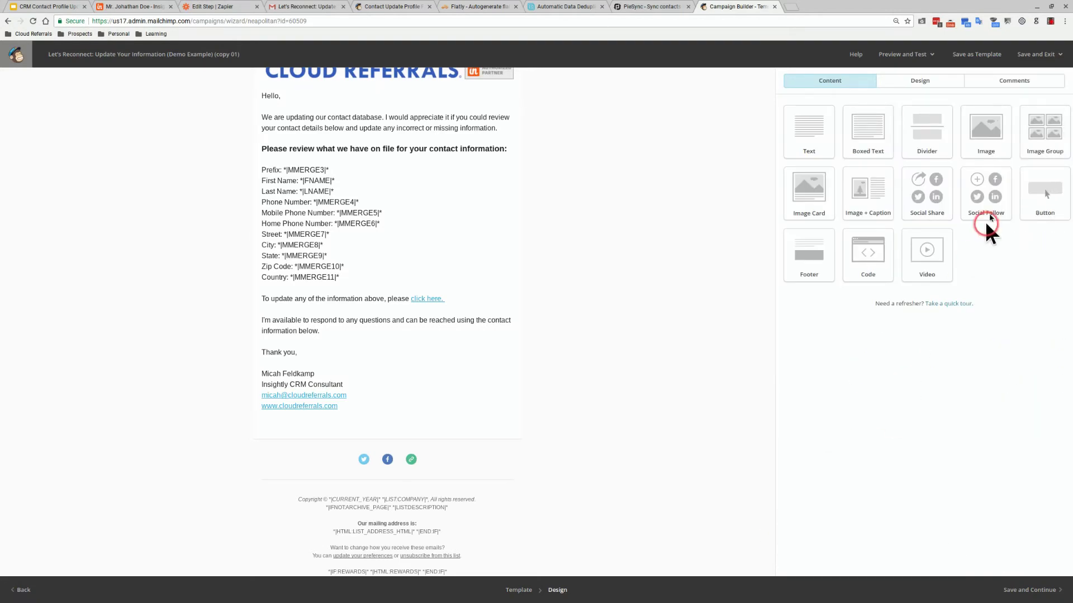
pyautogui.click(1035, 54)
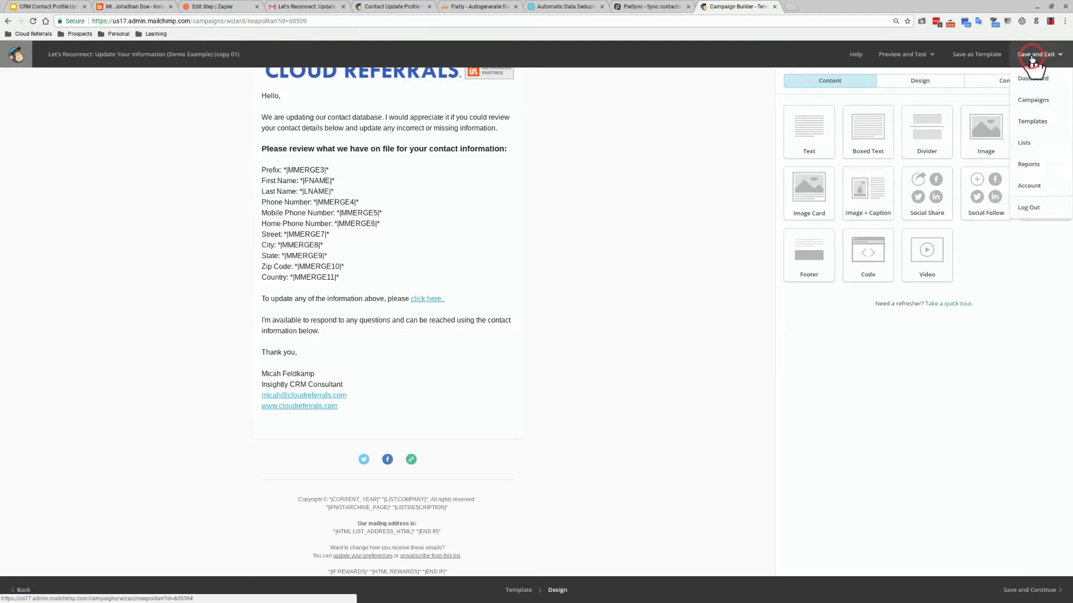
pyautogui.click(1027, 144)
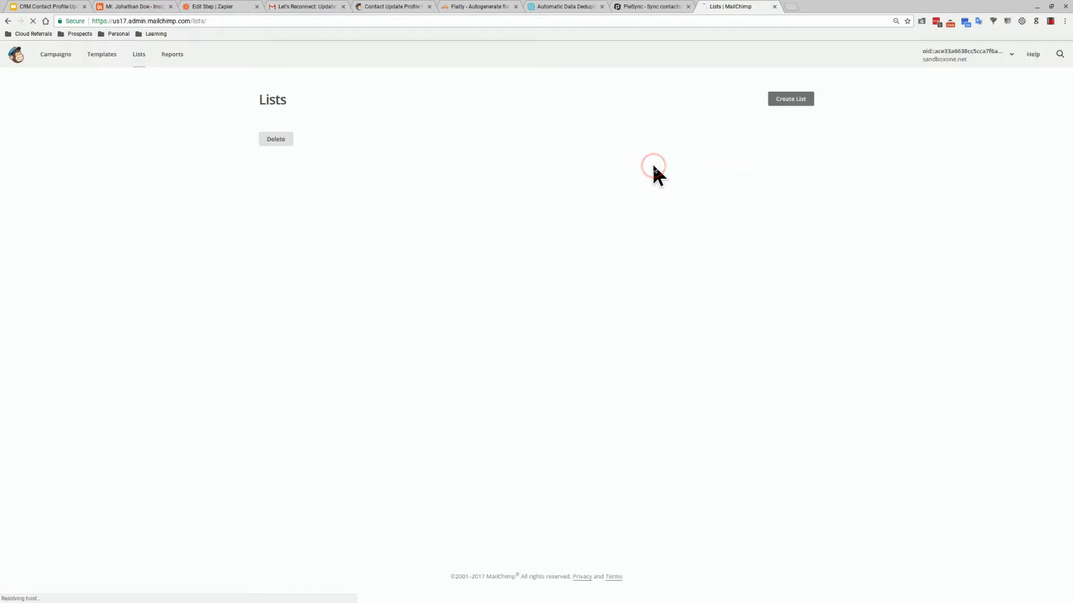
pyautogui.click(158, 7)
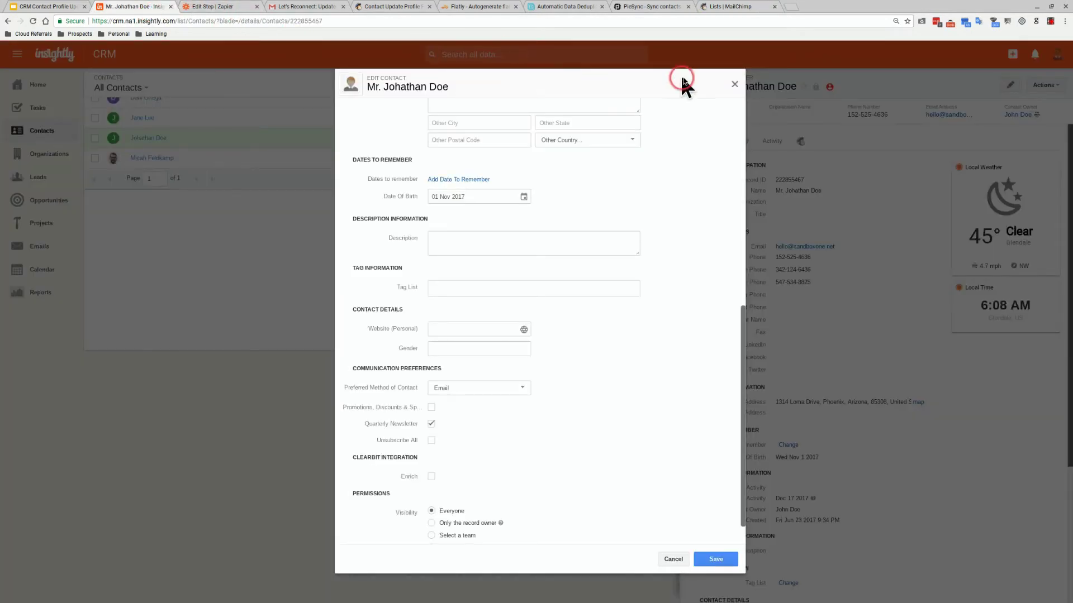
# Close the Edit Contact form and details panel, then run the Marketing folder's Mailchimp Export report
pyautogui.click(734, 85)
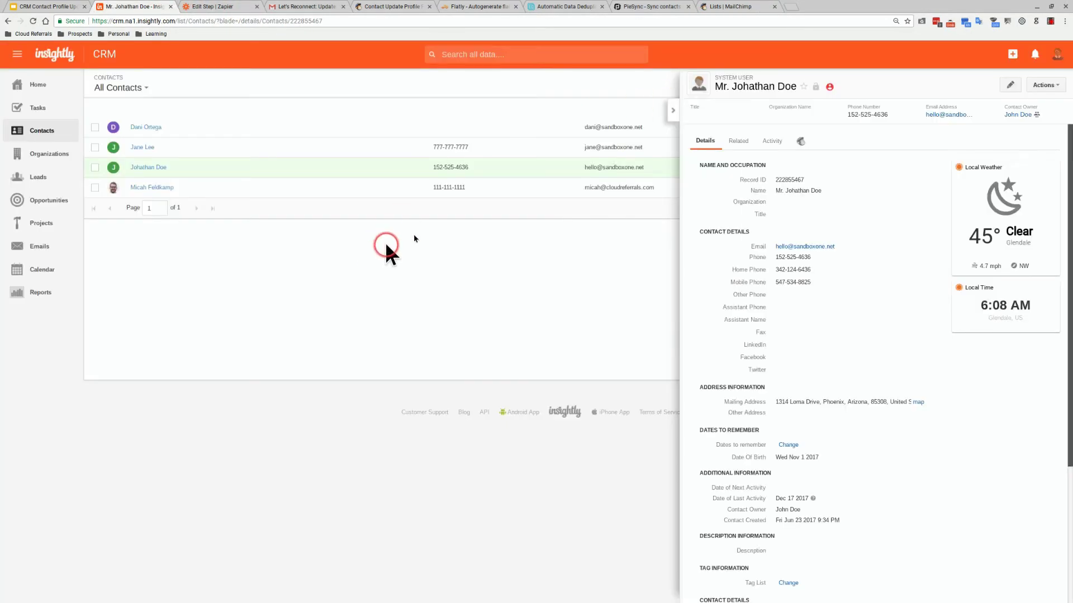
pyautogui.click(672, 113)
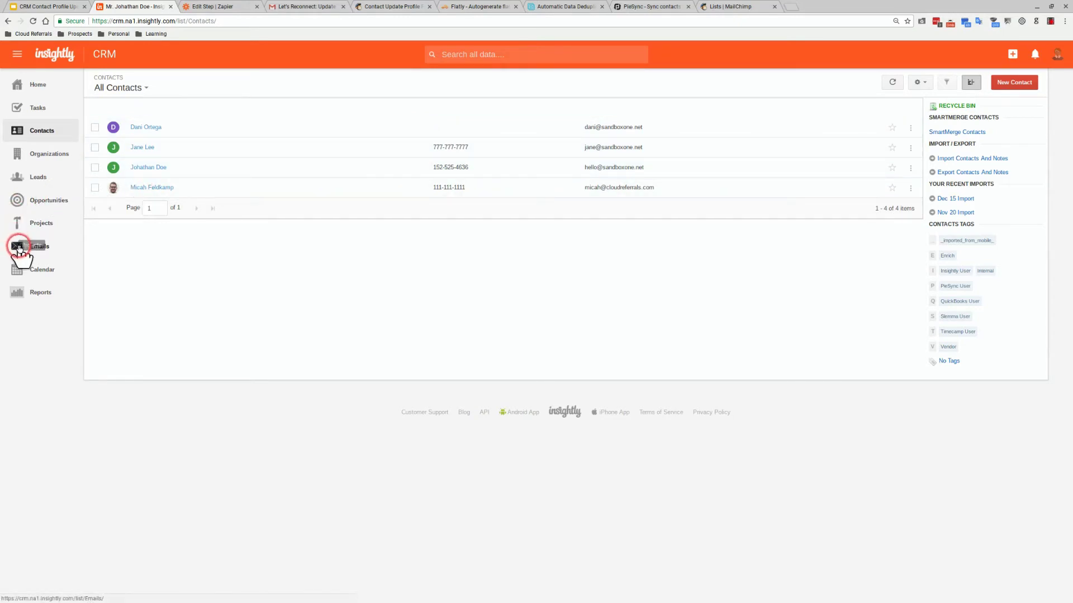
pyautogui.click(18, 293)
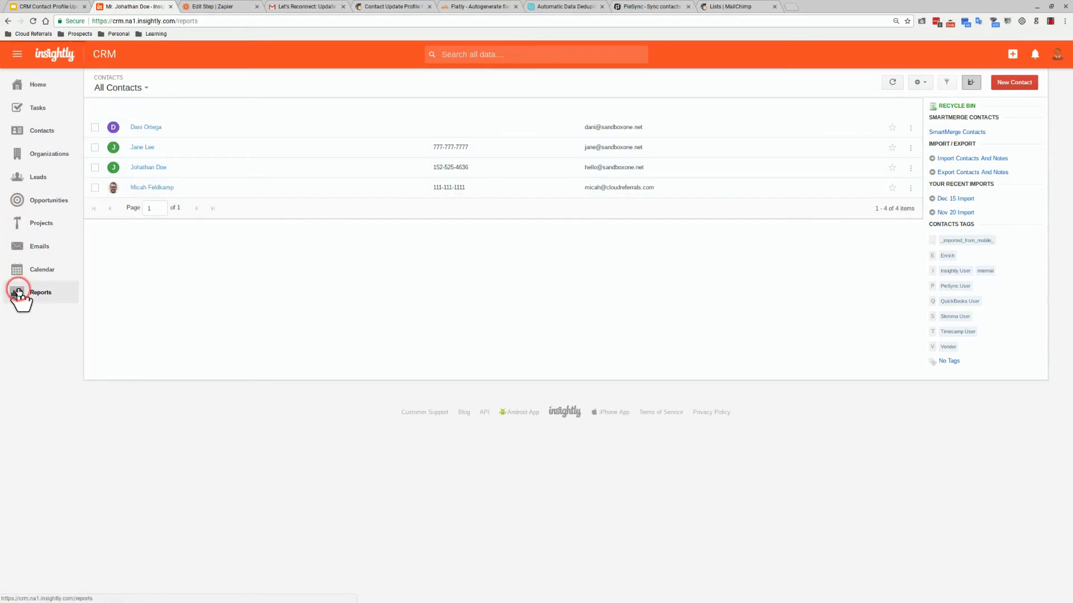
pyautogui.click(132, 229)
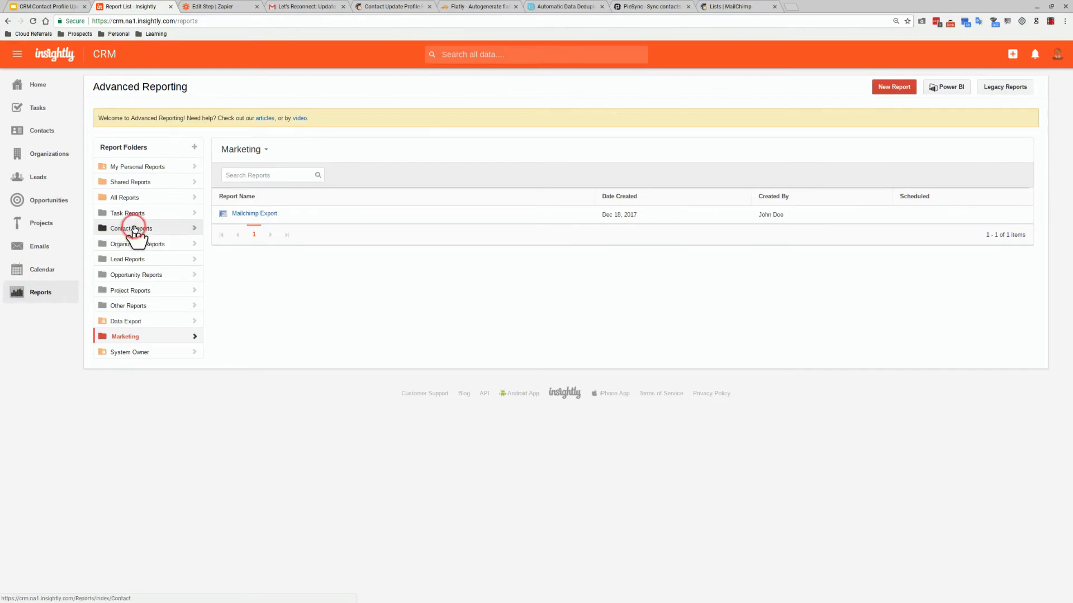
pyautogui.click(249, 210)
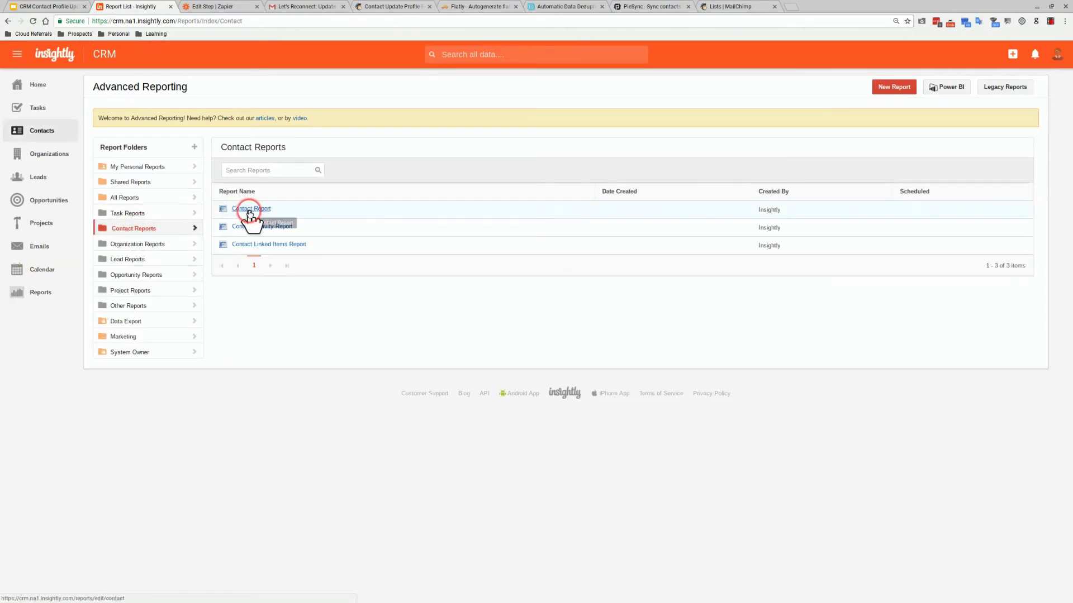
pyautogui.click(182, 338)
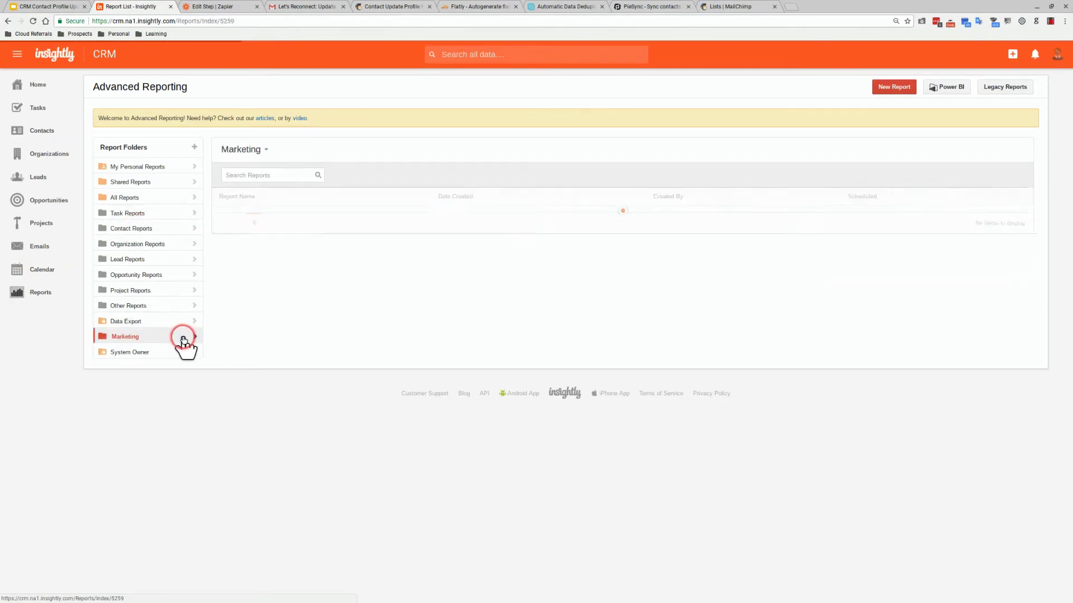
pyautogui.click(255, 214)
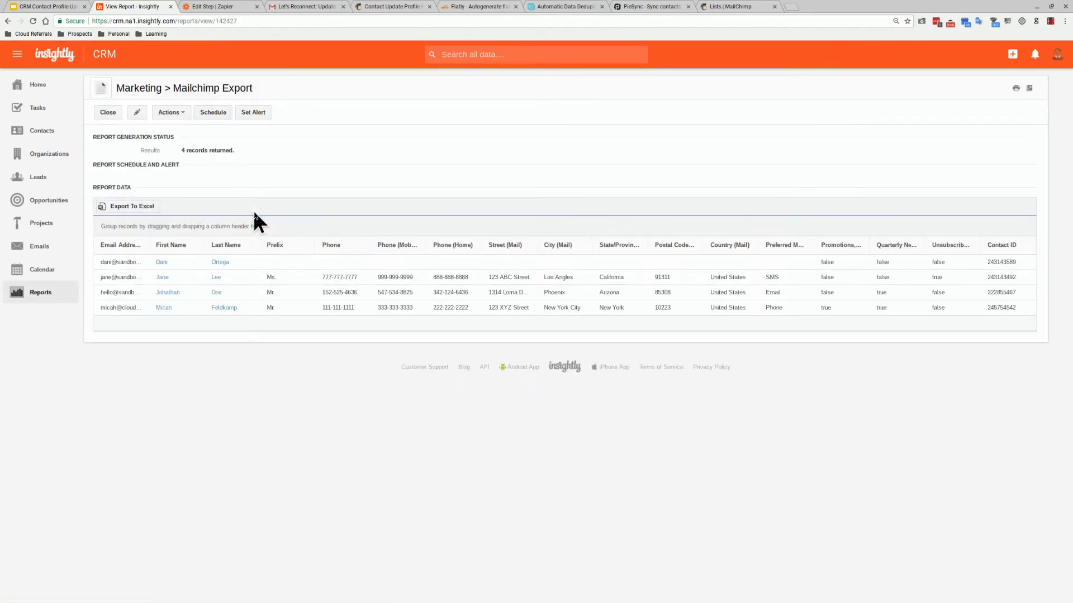
pyautogui.click(385, 8)
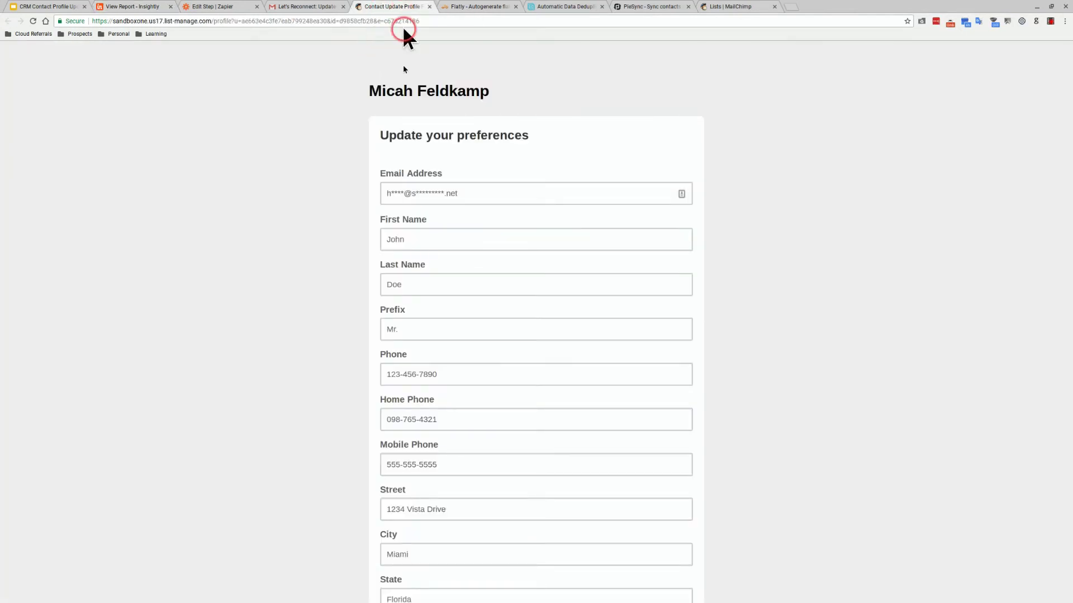
# Scroll through the subscriber's Mailchimp Update your preferences form
pyautogui.scroll(-4, 403, 137)
pyautogui.scroll(-5, 390, 197)
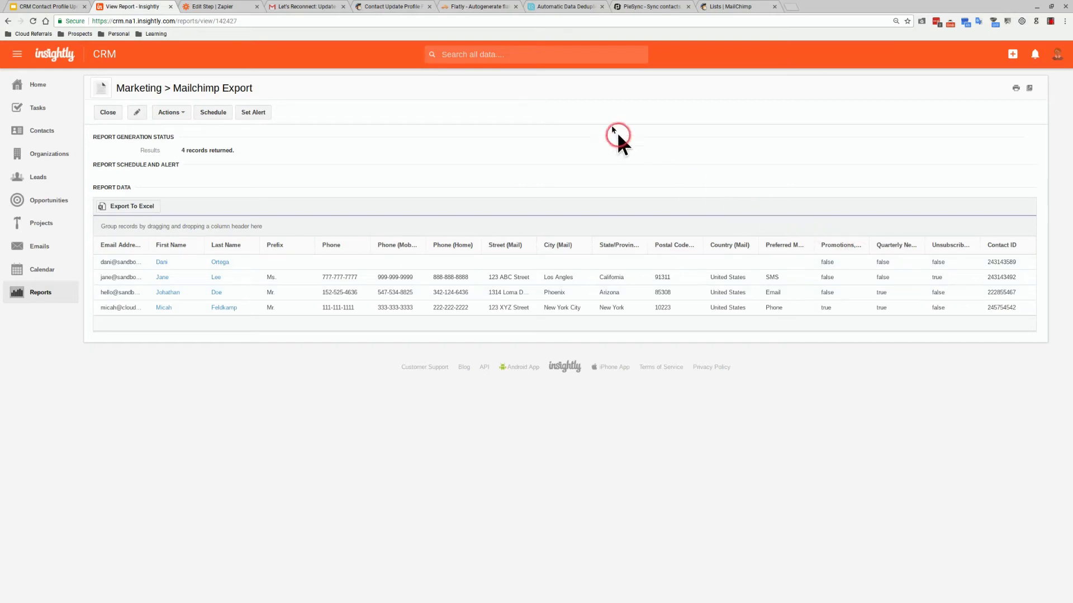
# Export the Mailchimp Export report's 4 records to Excel from the report's Actions menu
pyautogui.click(559, 8)
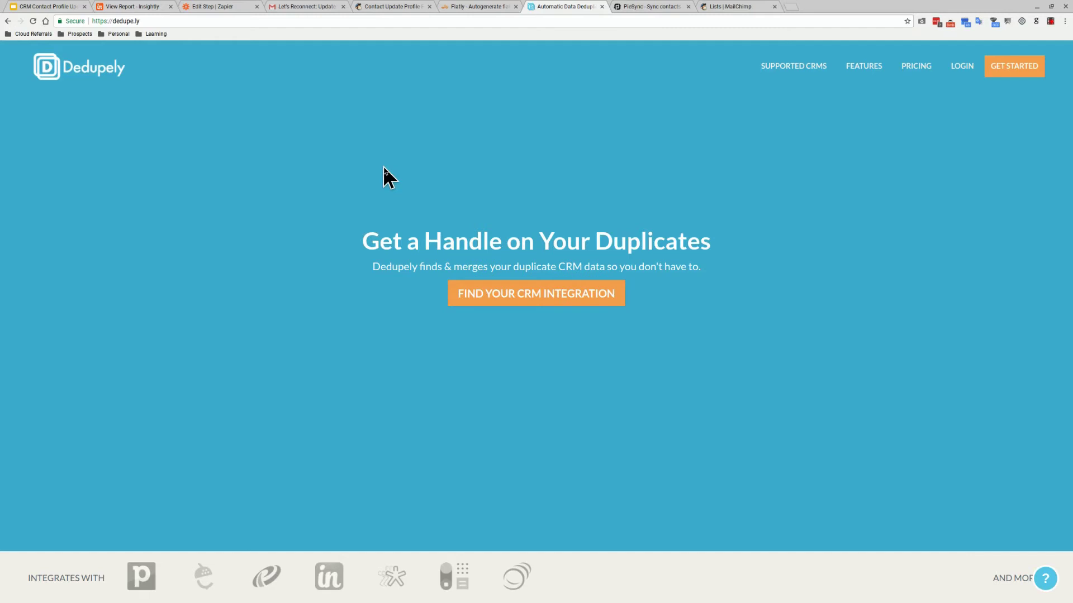
pyautogui.click(134, 8)
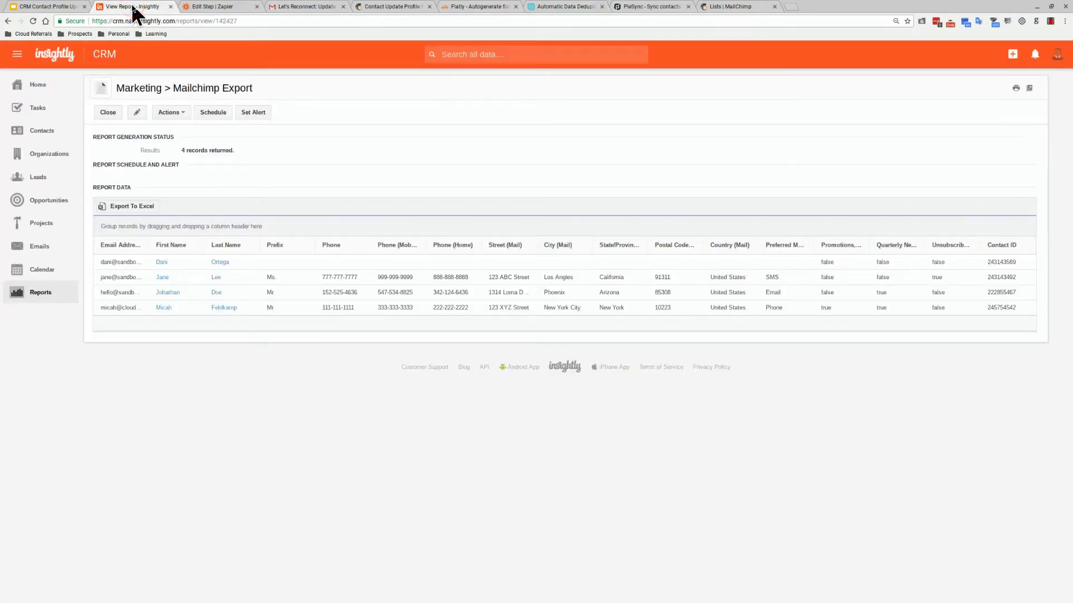
pyautogui.click(245, 116)
pyautogui.click(187, 114)
pyautogui.click(197, 188)
pyautogui.click(196, 194)
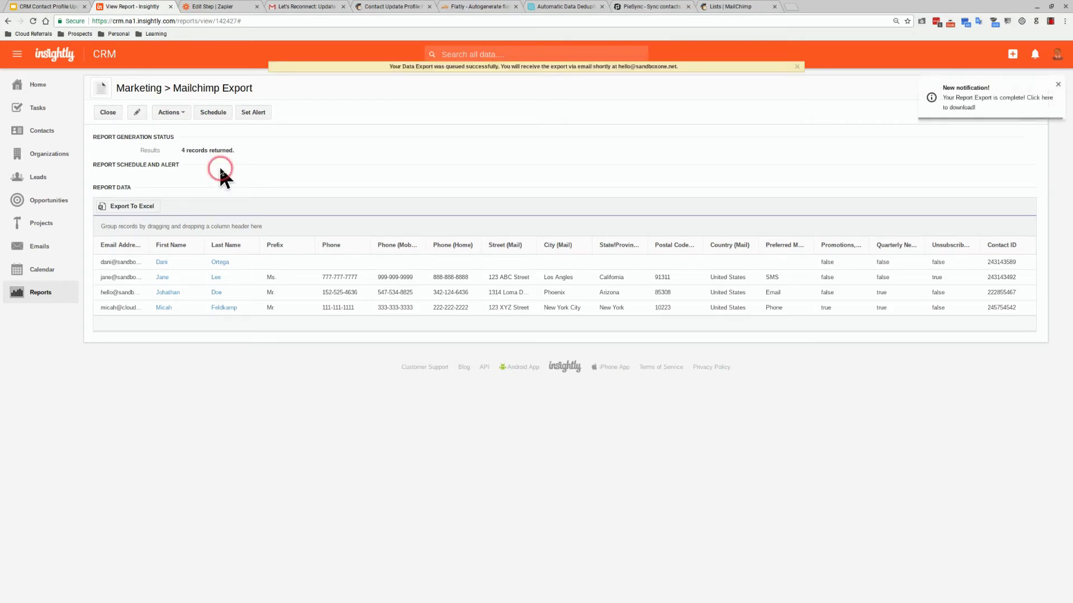
# Download the Mailchimp Export report from the Insightly Report Export completed email in Gmail
pyautogui.click(304, 6)
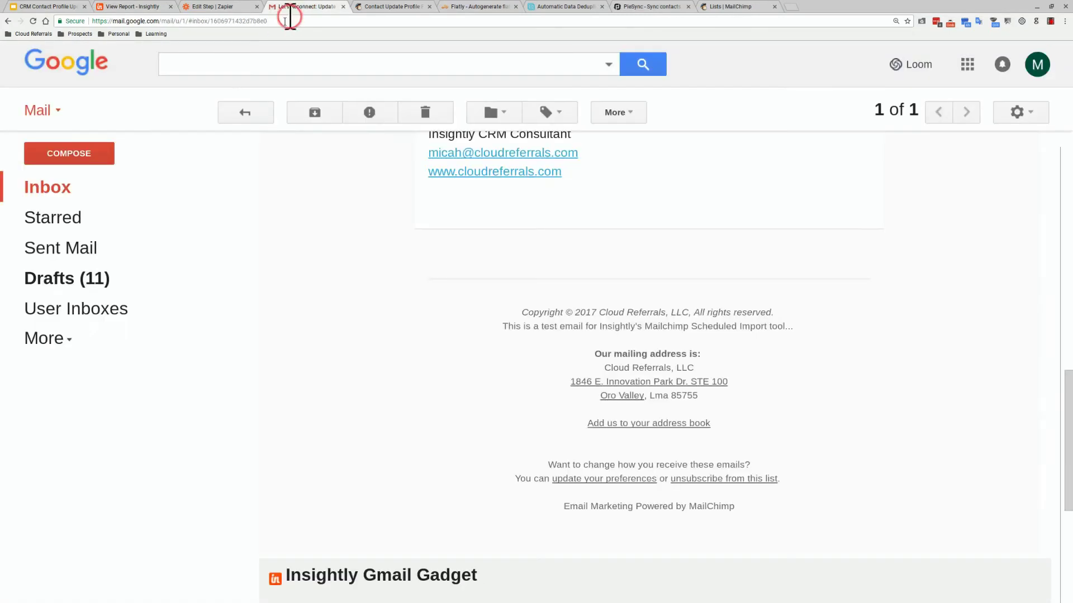
pyautogui.click(96, 186)
pyautogui.click(335, 151)
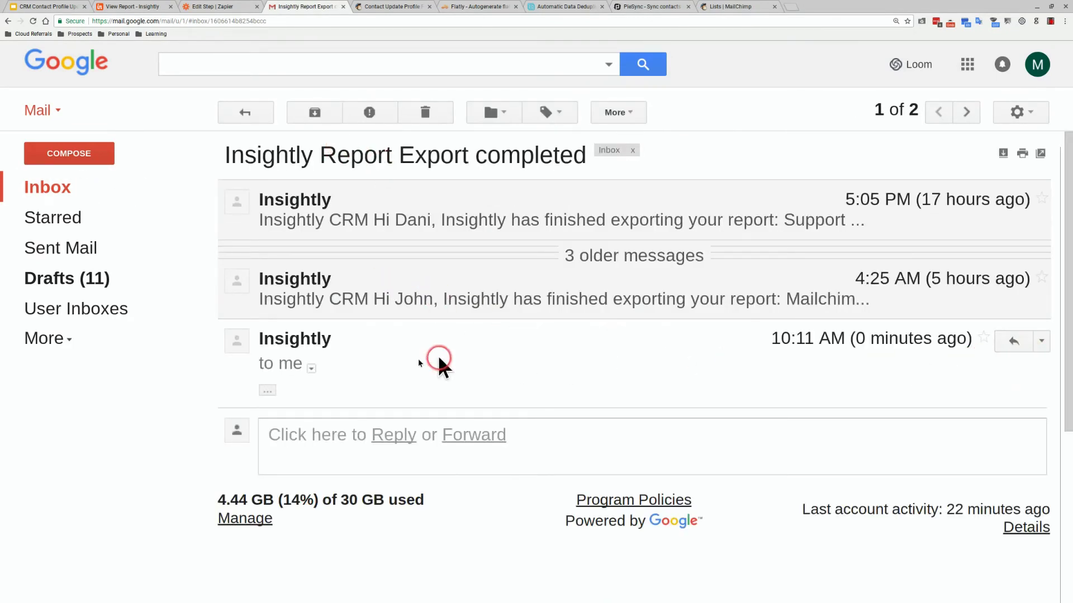
pyautogui.click(268, 390)
pyautogui.scroll(-2, 408, 388)
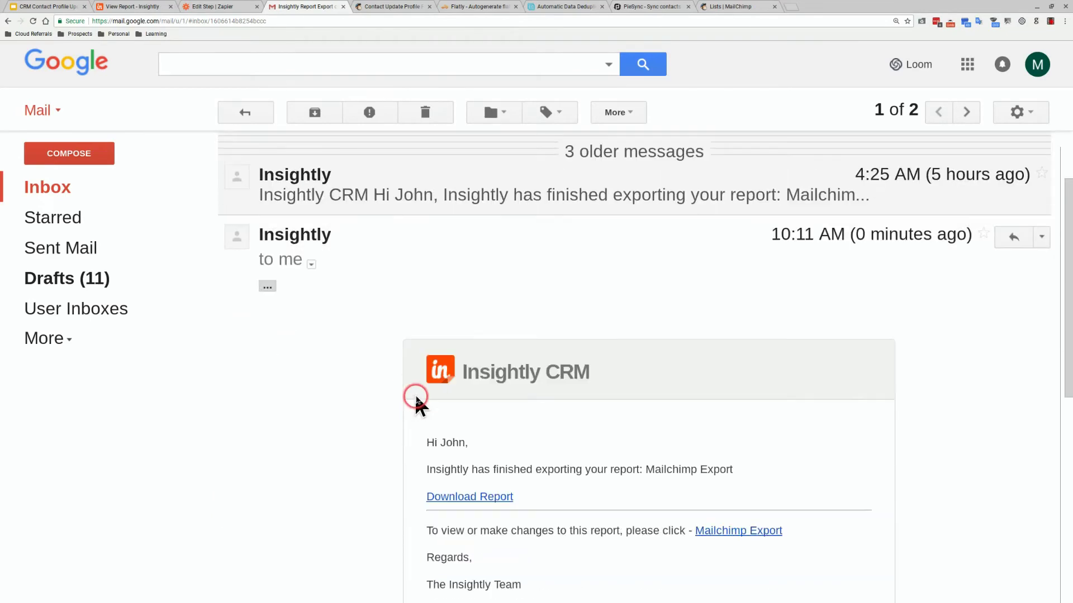
pyautogui.click(453, 497)
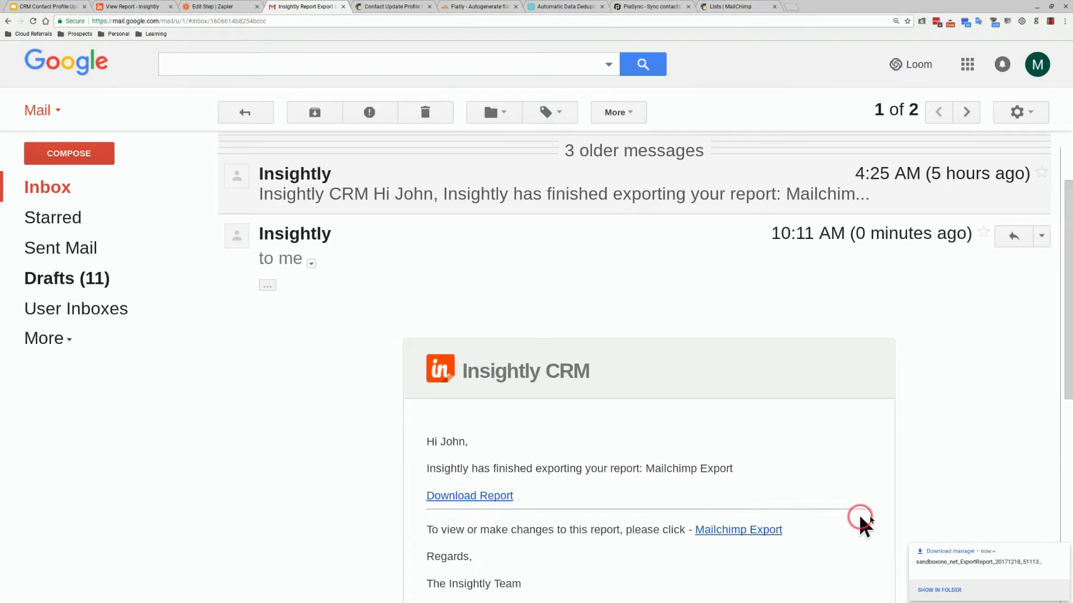
# Open the downloaded sandboxone_net_ExportReport_20171218_51113722 file in Google Sheets
pyautogui.click(1048, 23)
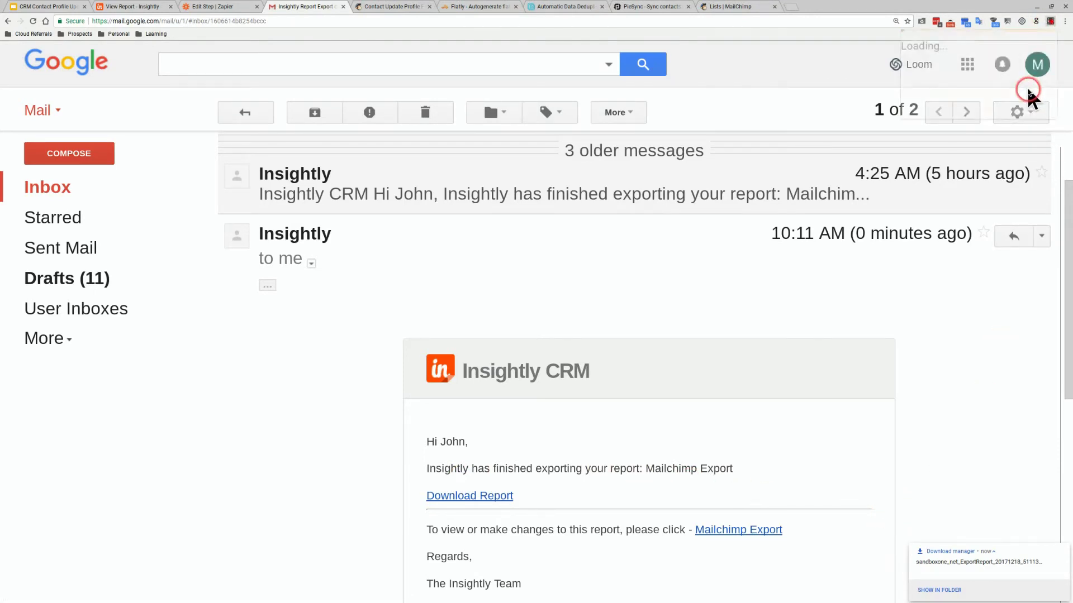
pyautogui.click(980, 162)
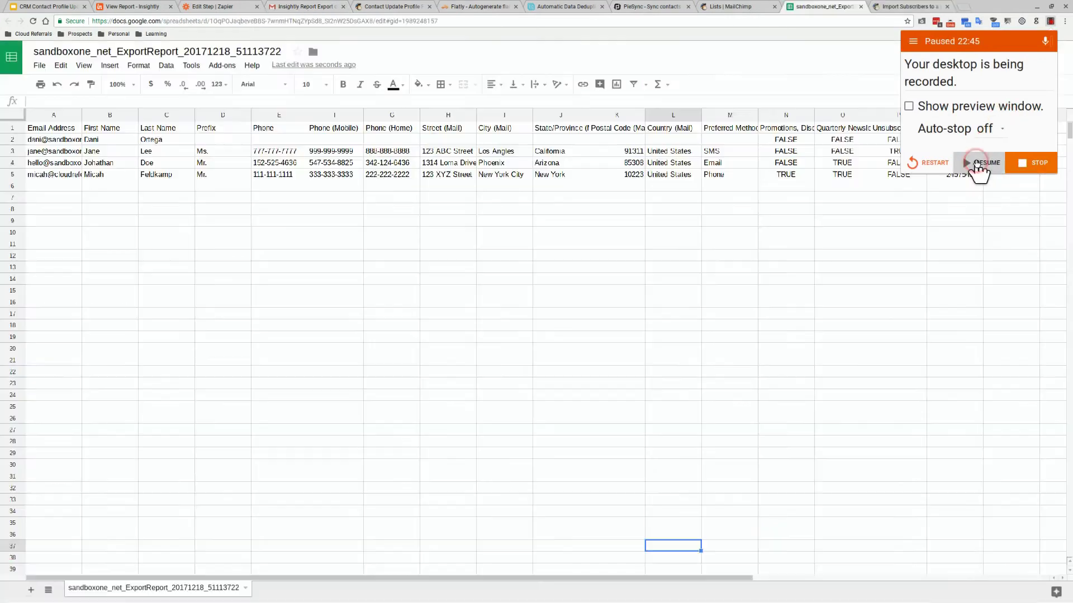
pyautogui.click(976, 163)
pyautogui.click(911, 219)
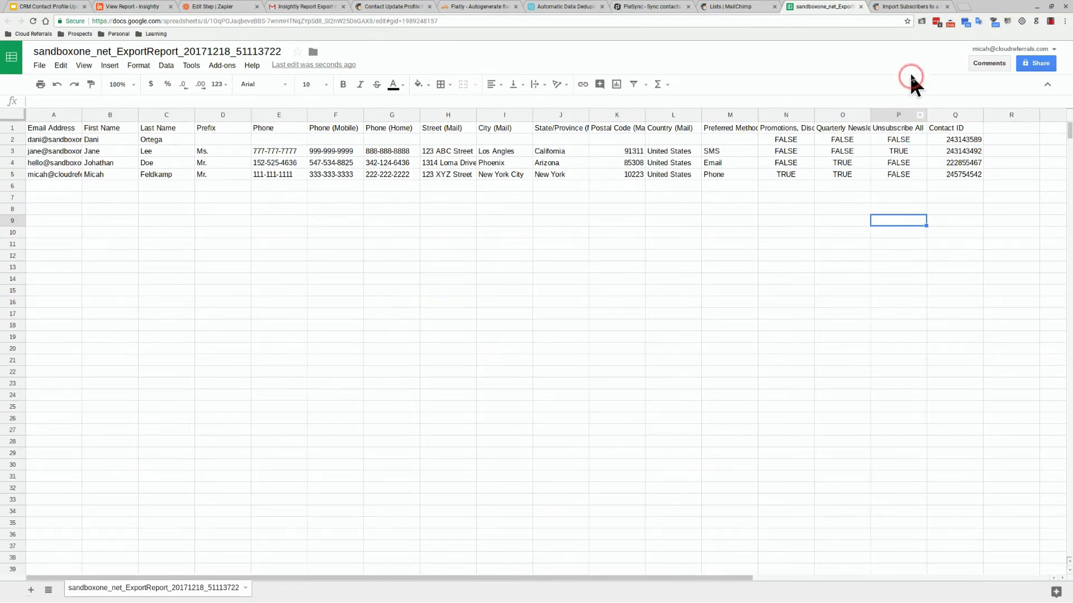
# Read down through the Import Subscribers to a List article
pyautogui.click(912, 8)
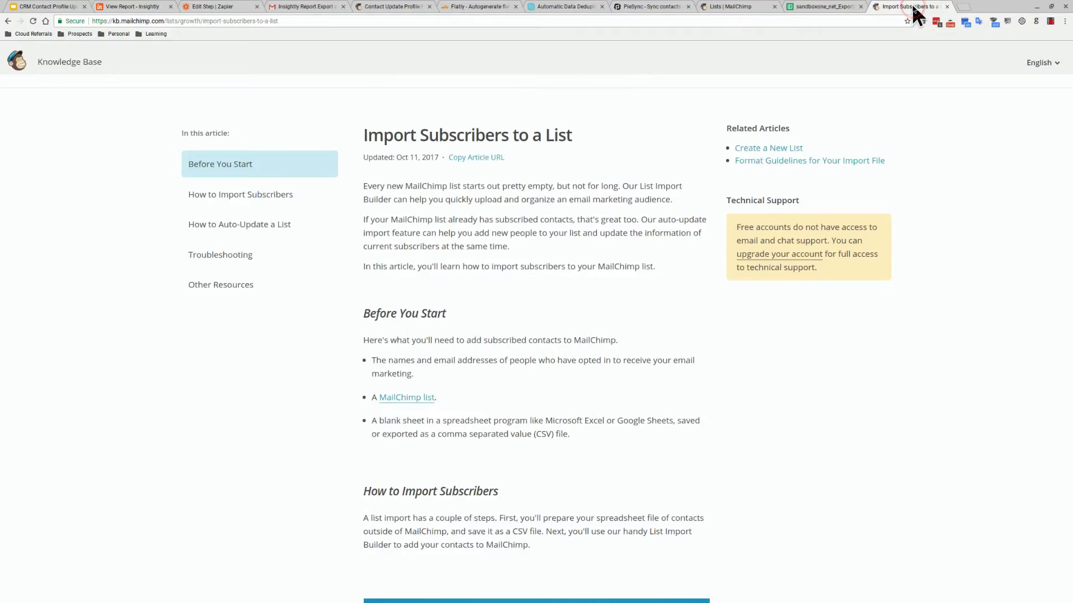
pyautogui.click(892, 32)
pyautogui.scroll(-3, 673, 167)
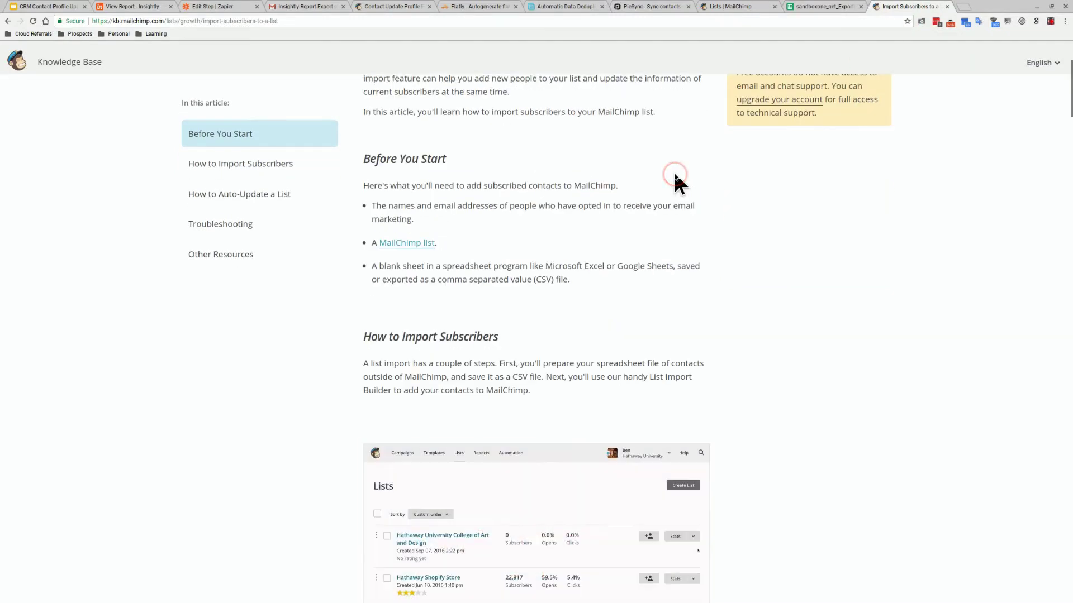
pyautogui.scroll(-1, 675, 175)
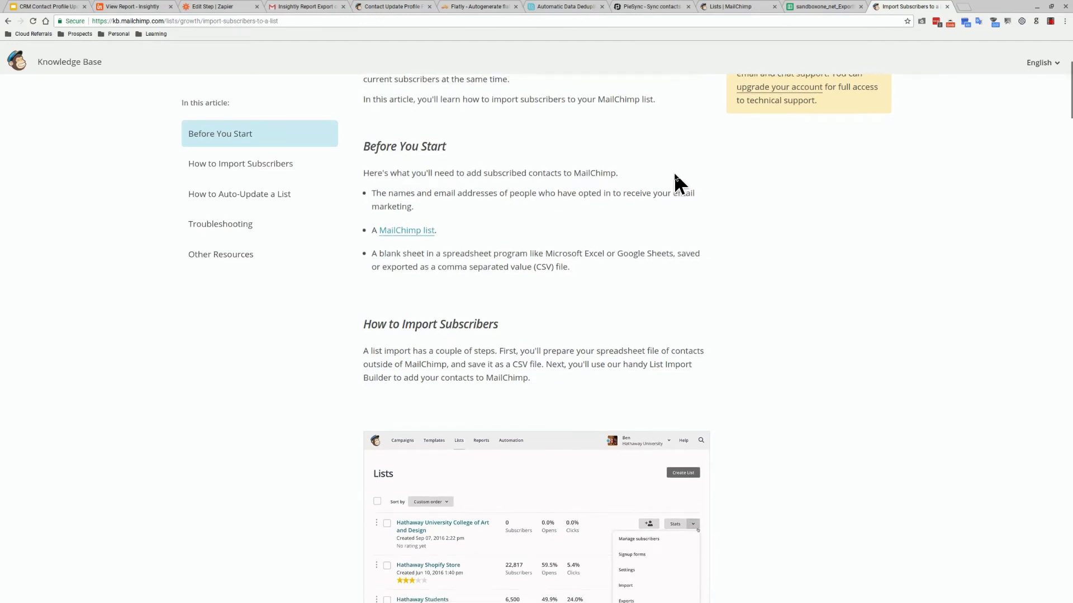
pyautogui.scroll(-7, 674, 172)
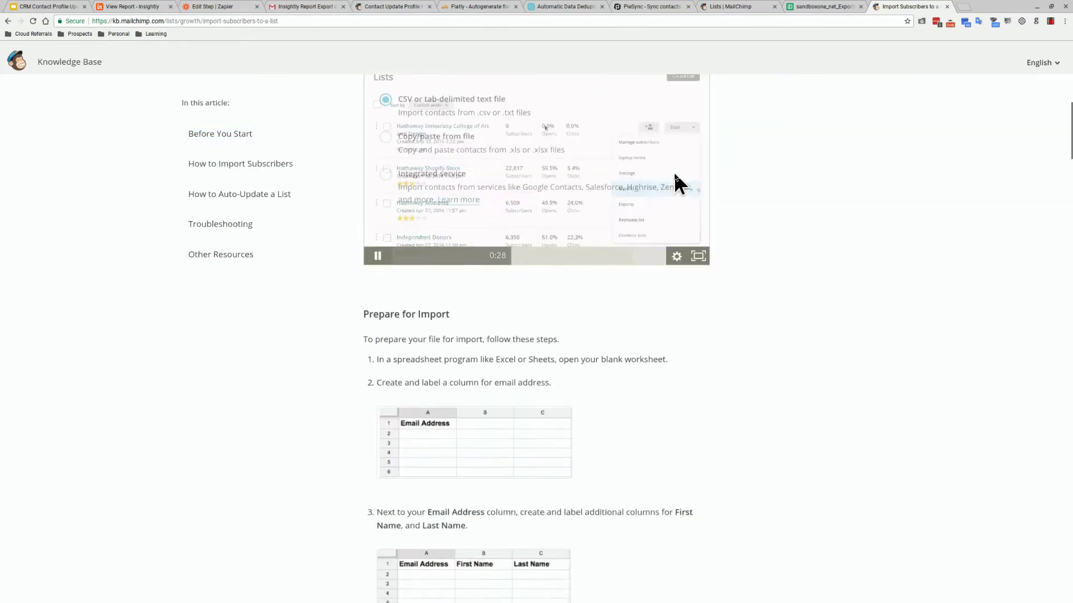
pyautogui.scroll(-4, 674, 172)
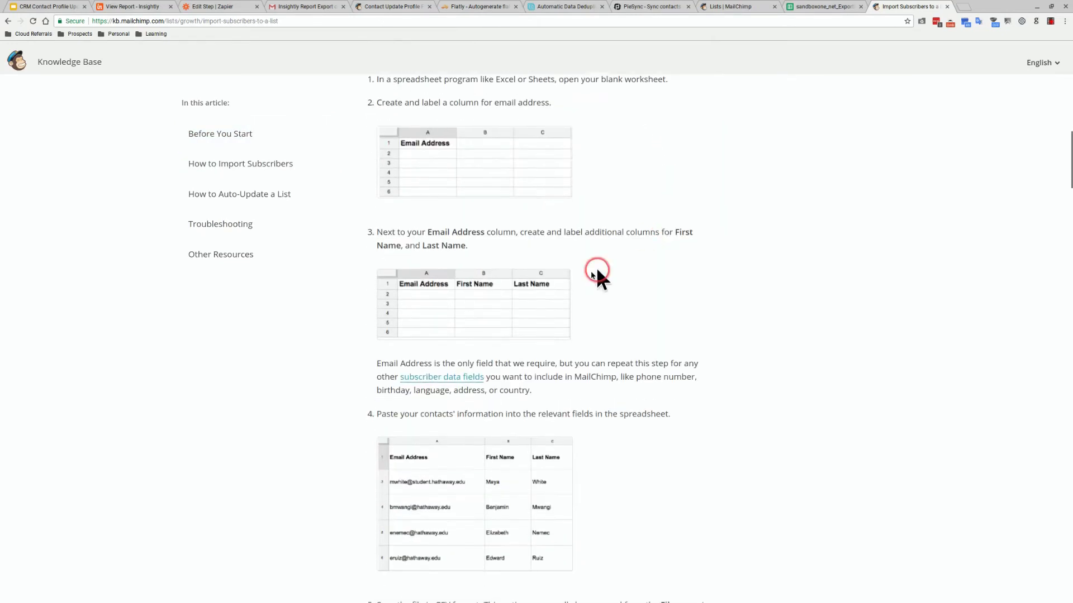
pyautogui.scroll(-6, 578, 288)
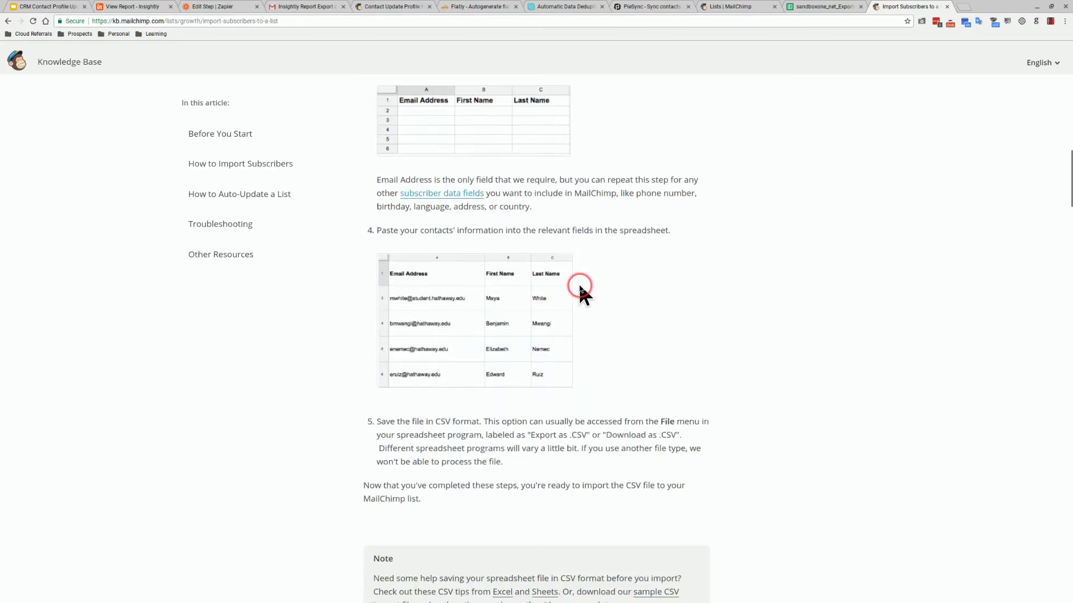
pyautogui.scroll(-13, 577, 286)
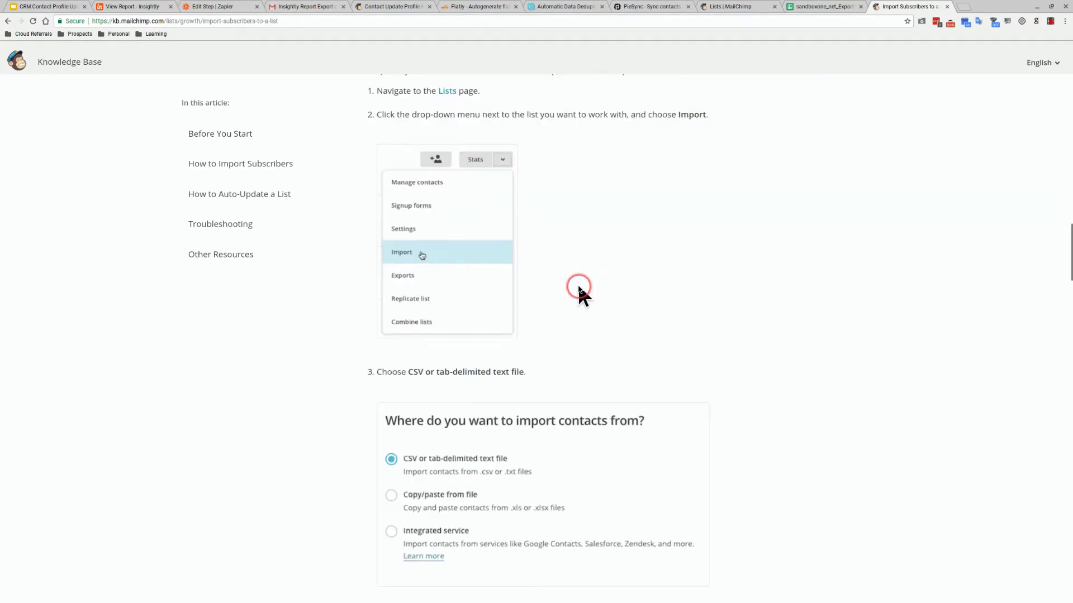
pyautogui.scroll(-9, 579, 288)
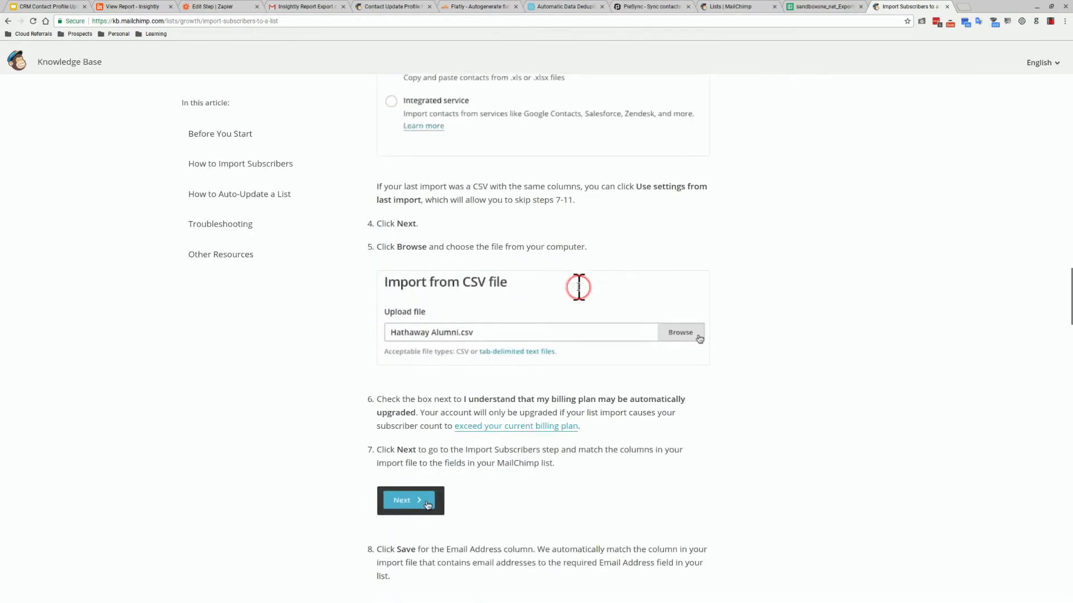
pyautogui.scroll(-10, 577, 286)
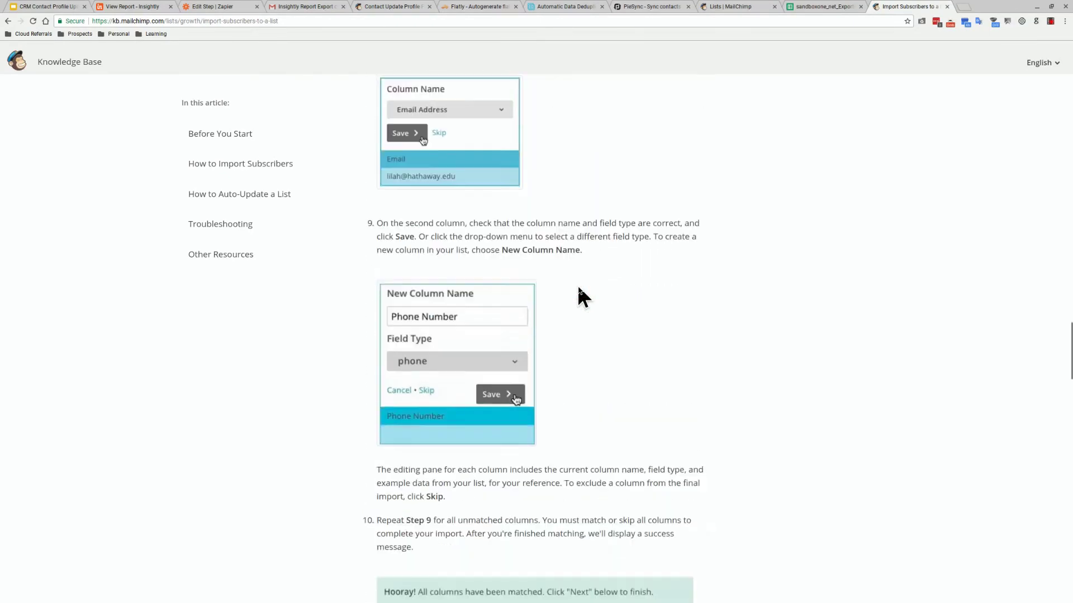
pyautogui.scroll(-9, 578, 286)
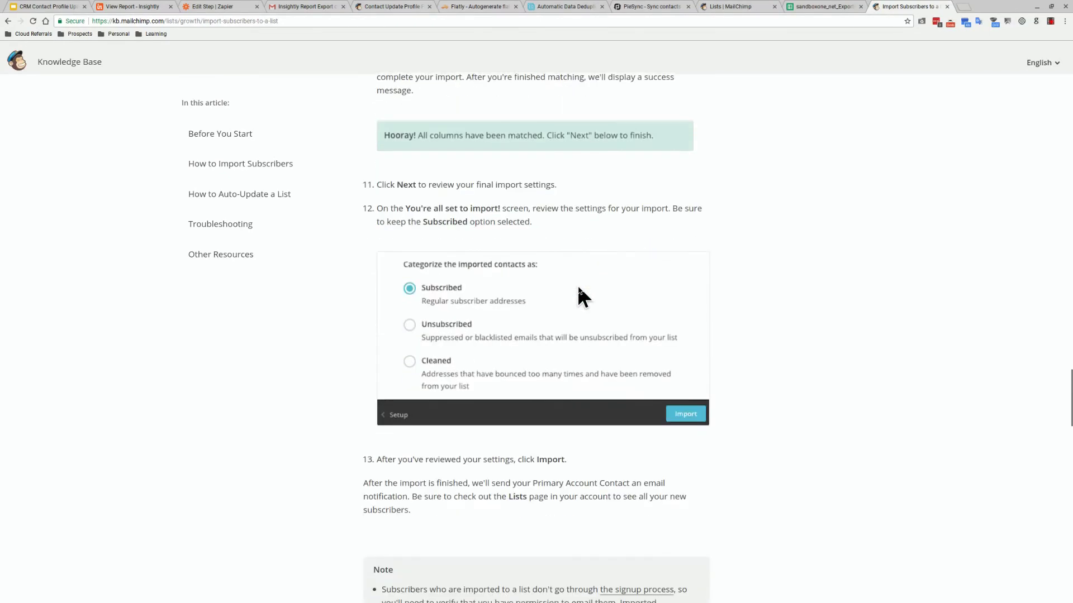
pyautogui.scroll(-8, 578, 288)
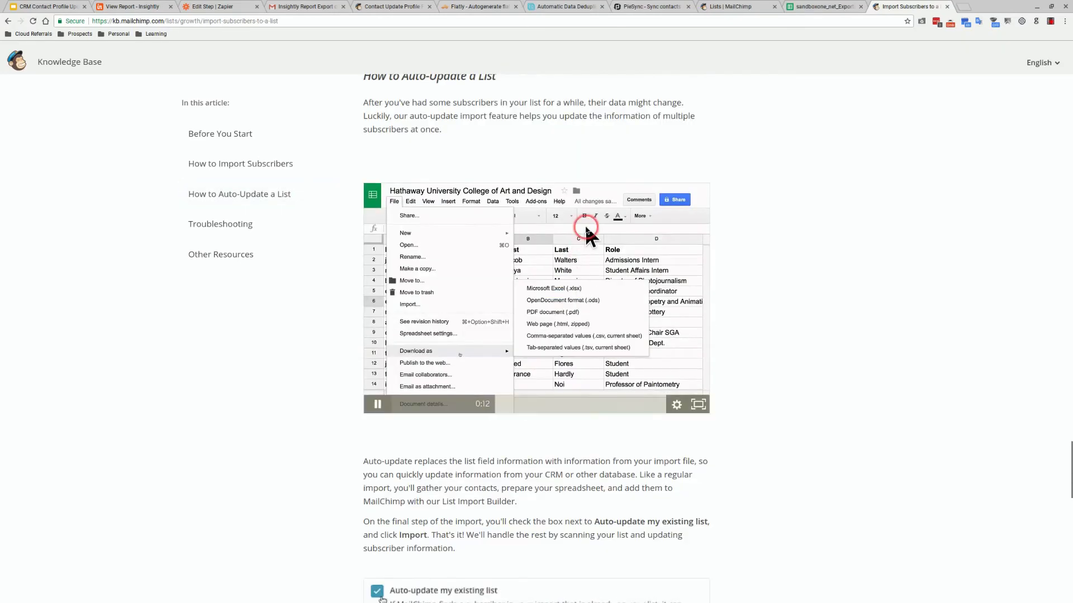
pyautogui.scroll(-3, 578, 288)
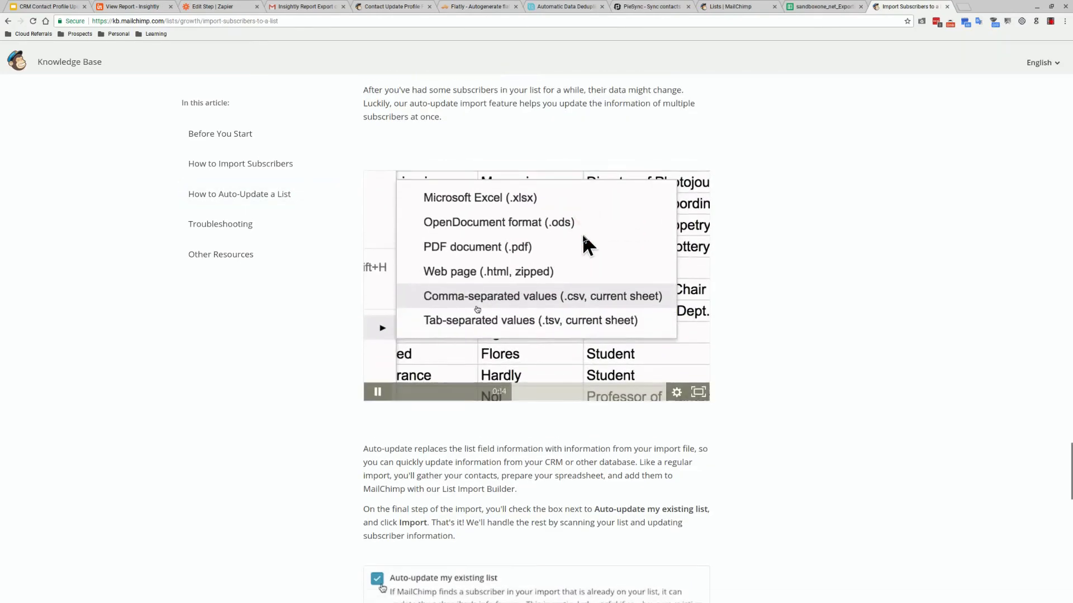
pyautogui.scroll(-3, 583, 237)
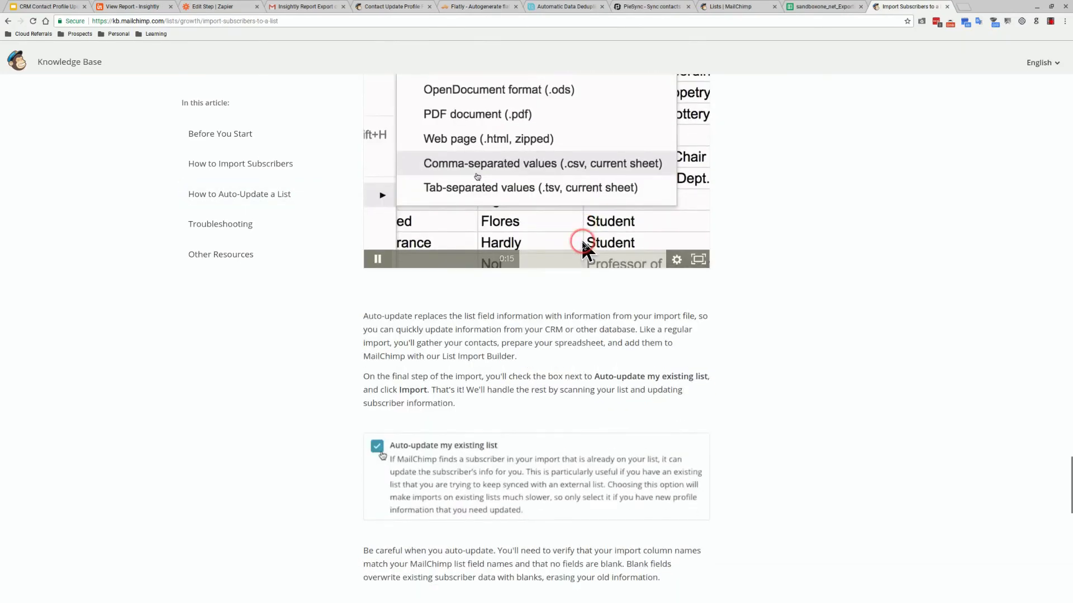
pyautogui.scroll(-2, 581, 249)
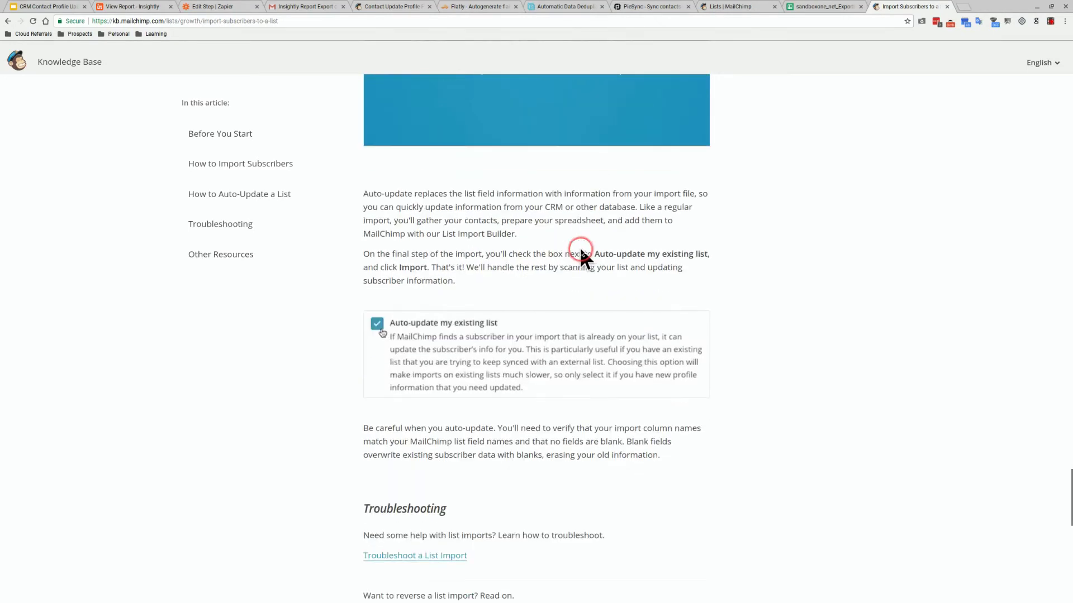
pyautogui.scroll(-5, 581, 250)
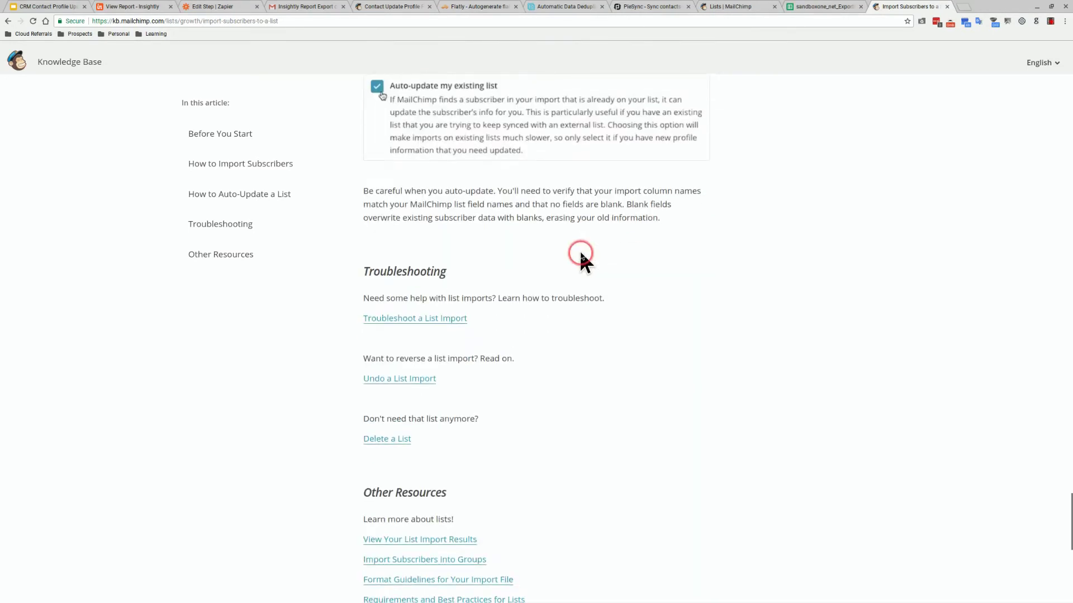
pyautogui.scroll(-2, 581, 254)
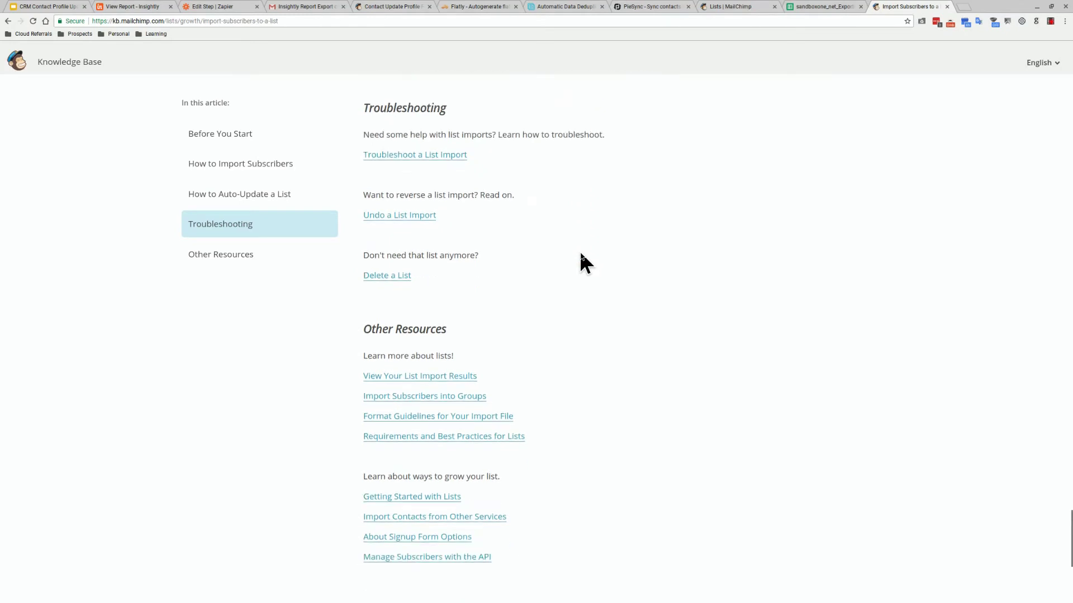
# Open the Format Guidelines for Your Import File link in a new tab
pyautogui.click(574, 256)
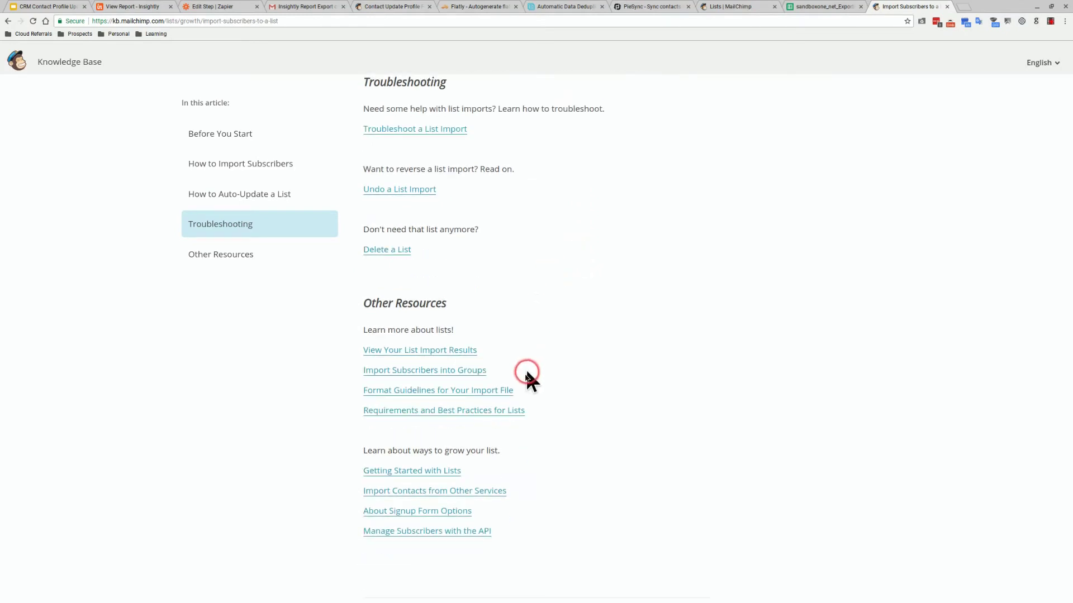
pyautogui.rightClick(501, 393)
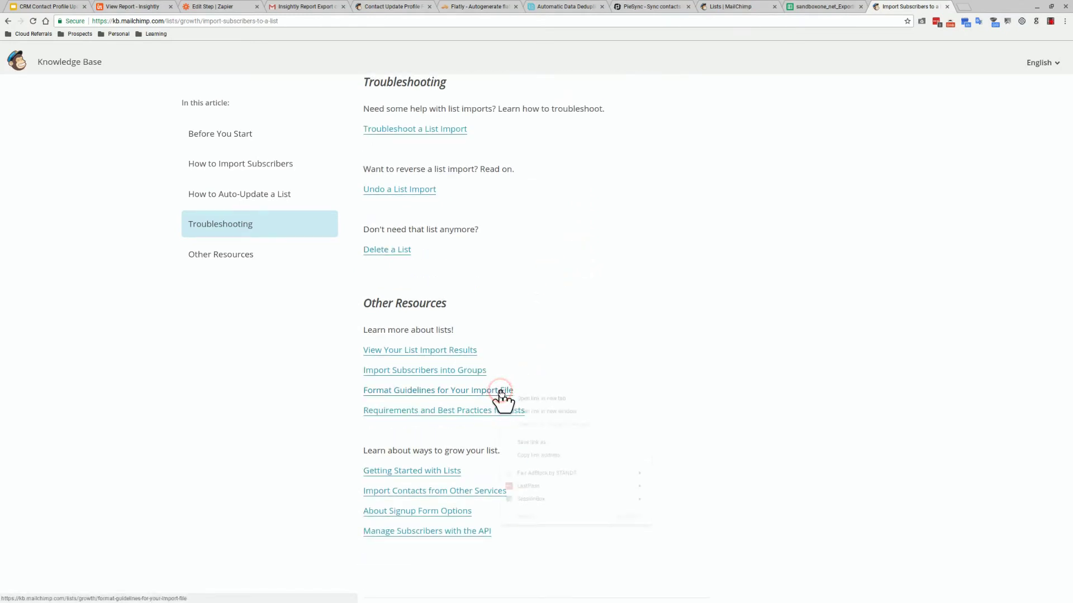
pyautogui.click(563, 398)
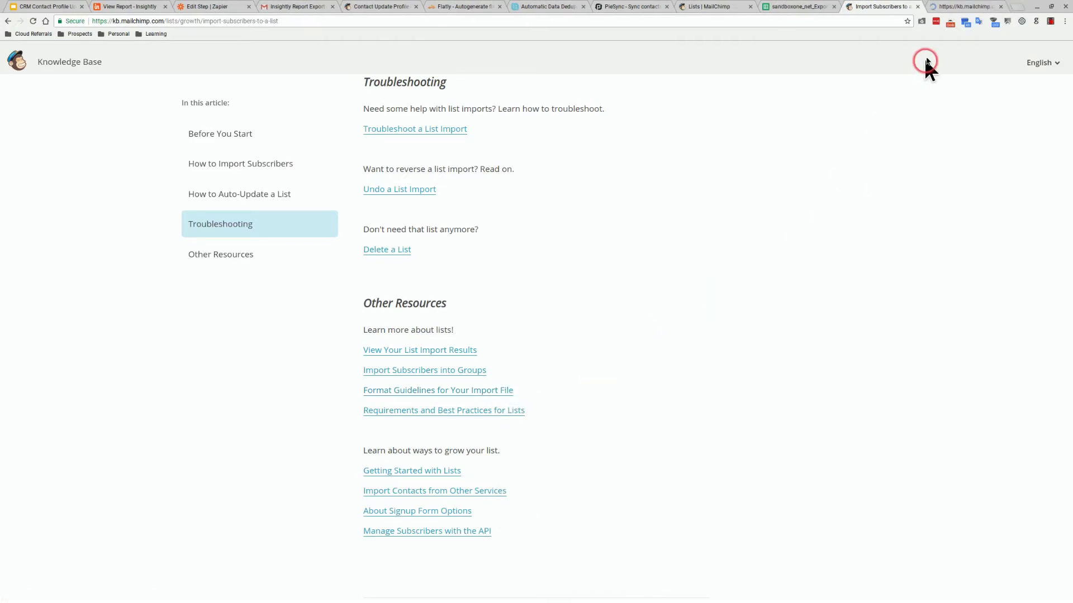
# Read the Format Guidelines article's Required Field section, then go back to the sandboxone_net_Export sheet
pyautogui.click(946, 7)
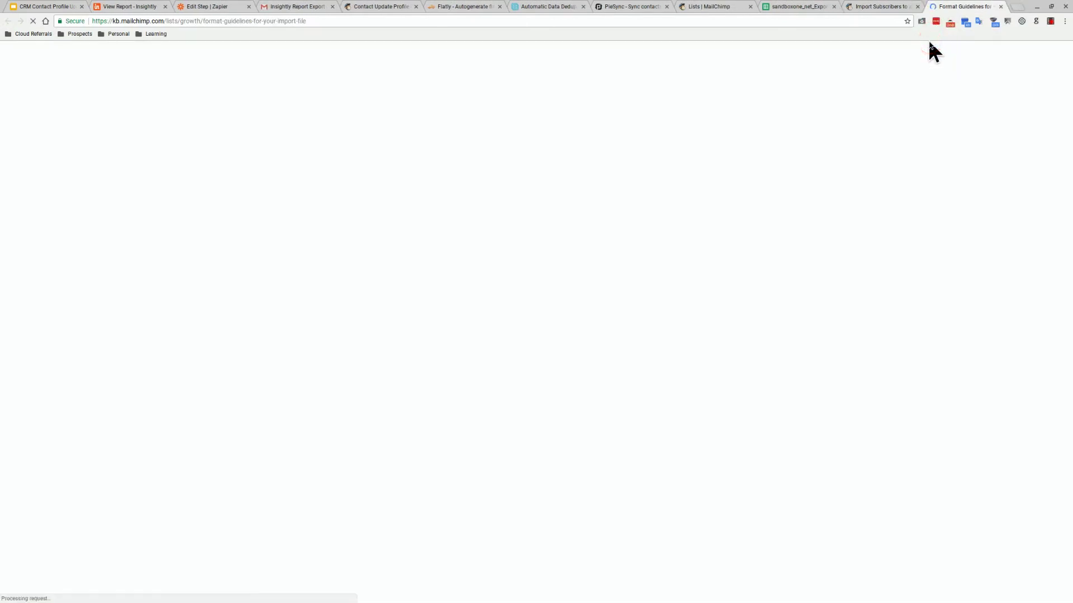
pyautogui.click(915, 57)
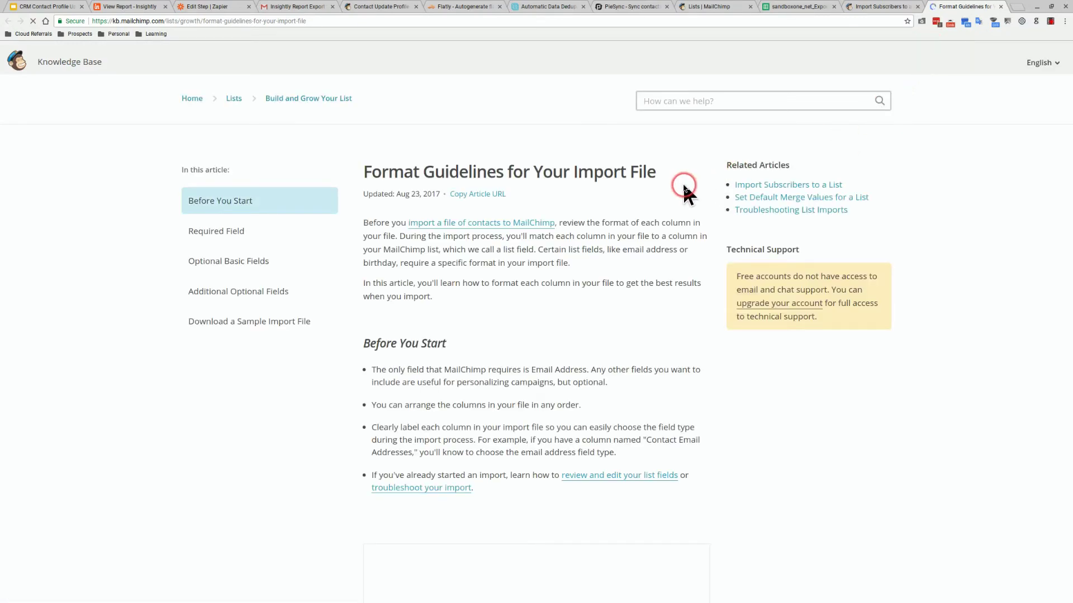
pyautogui.scroll(-8, 683, 183)
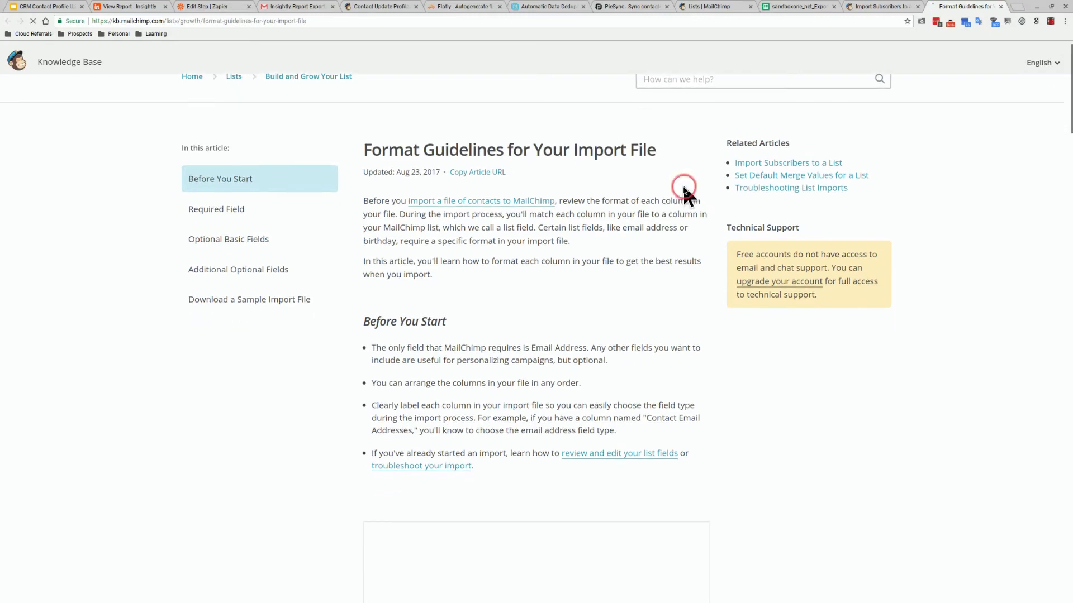
pyautogui.scroll(-1, 682, 187)
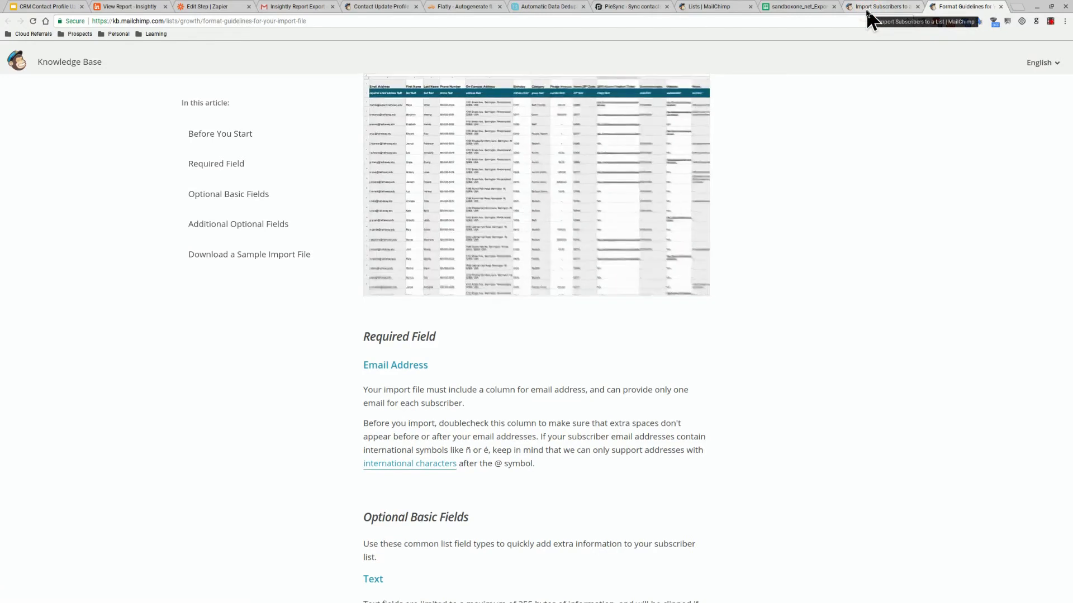
pyautogui.click(804, 7)
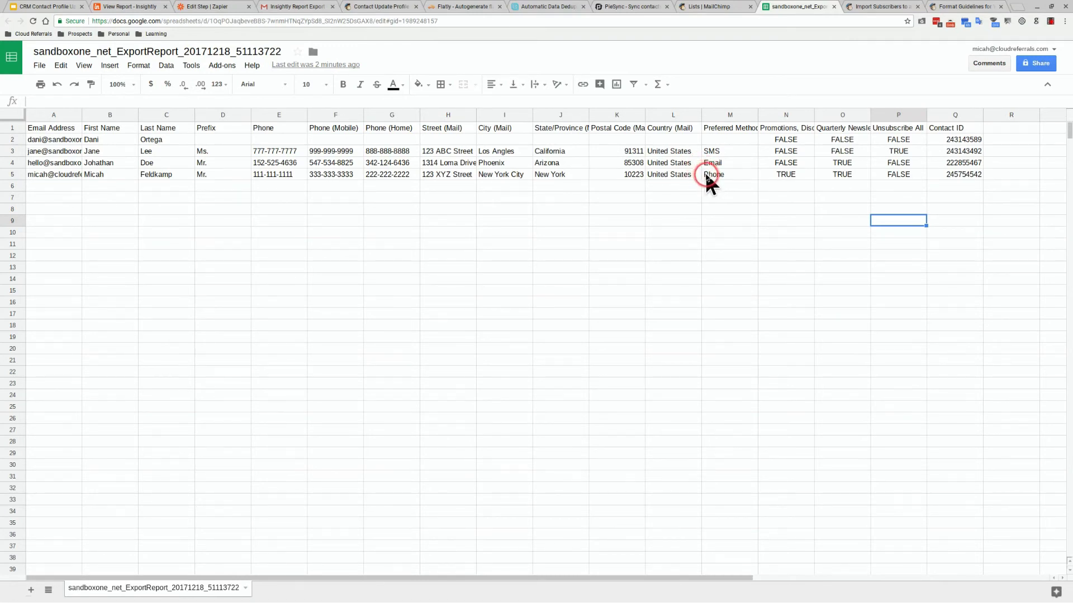
# Replace every False with No throughout the export sheet
pyautogui.moveTo(785, 140); pyautogui.dragTo(886, 177)
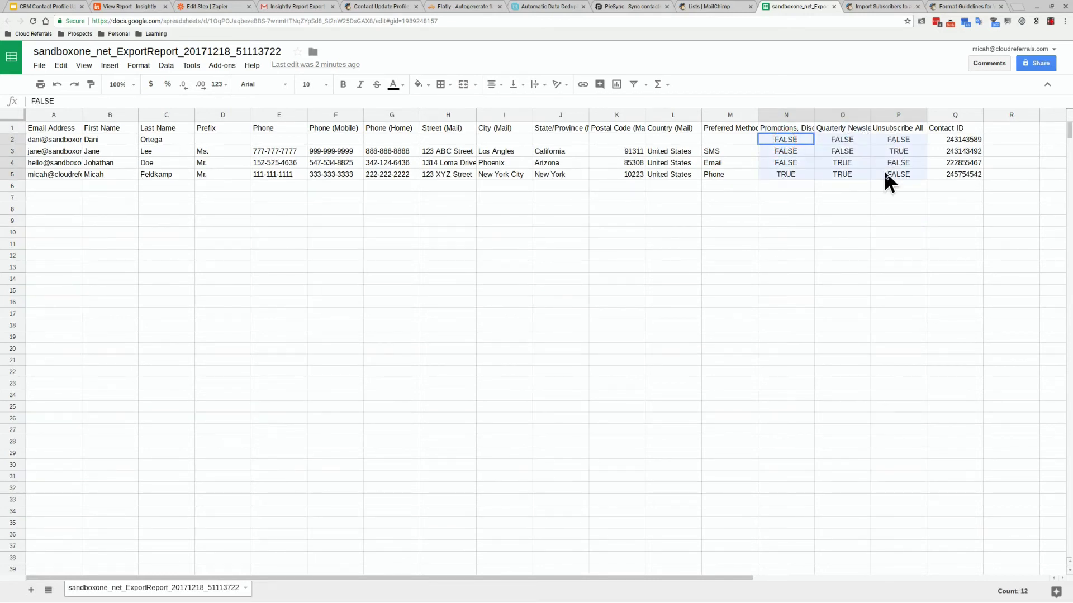
pyautogui.click(856, 202)
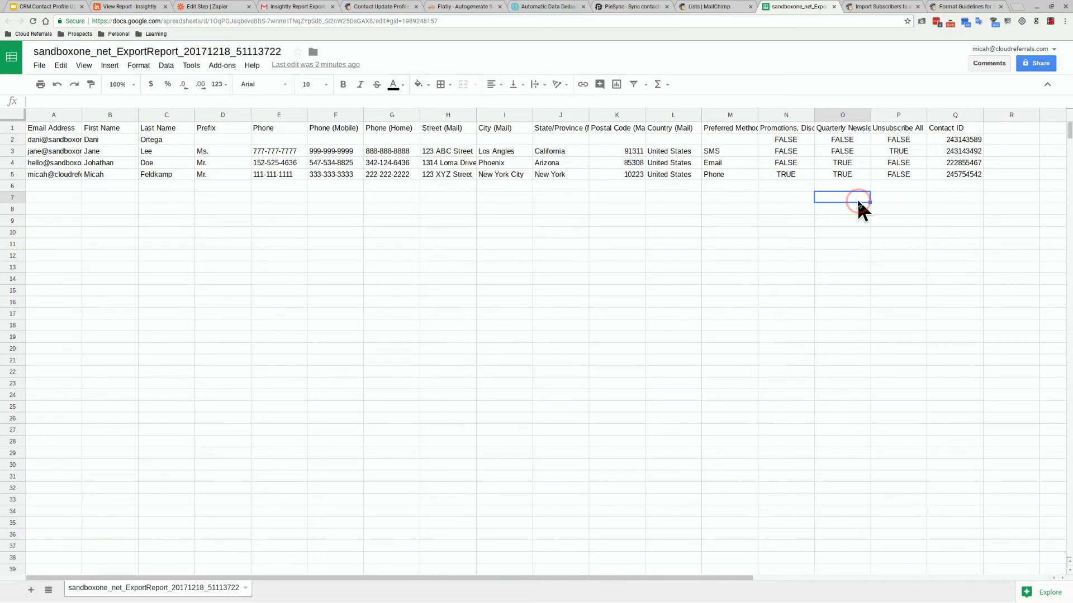
pyautogui.click(862, 203)
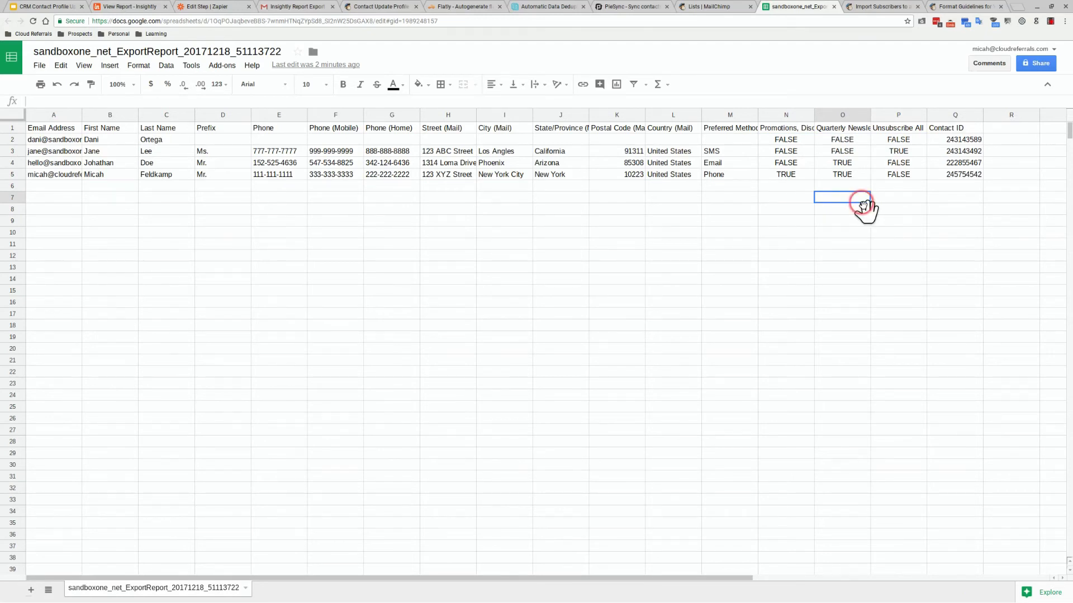
pyautogui.click(863, 204)
pyautogui.click(860, 207)
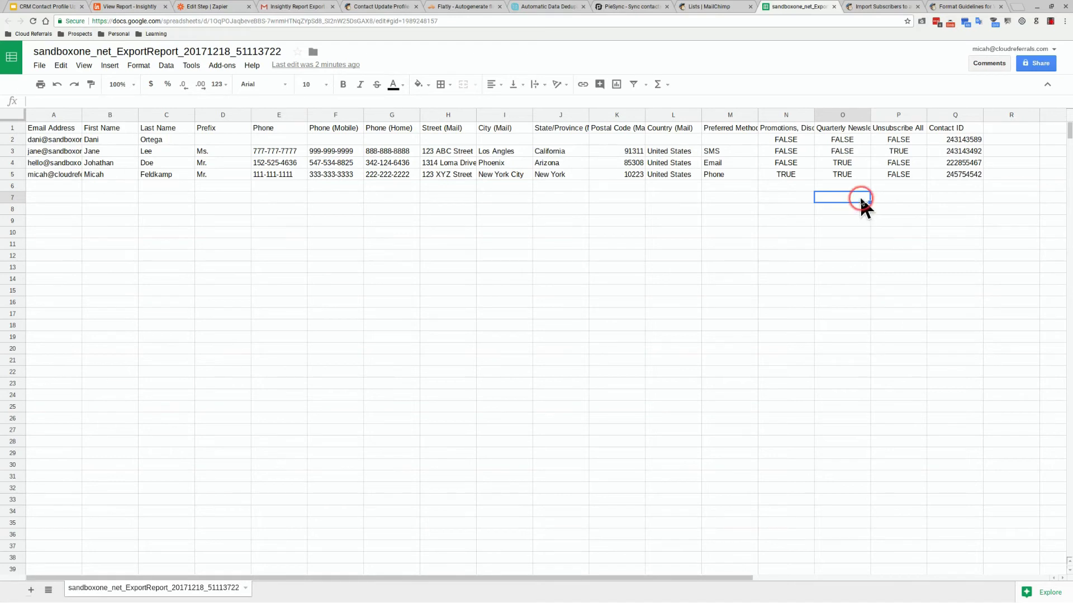
pyautogui.hotkey('ctrl', 'f')
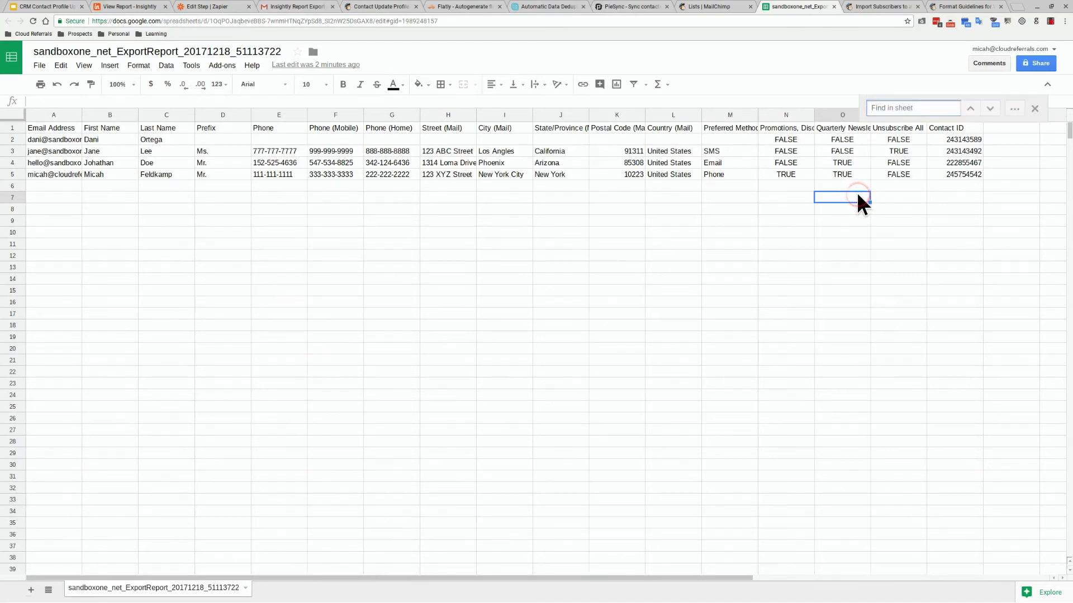
pyautogui.write('F')
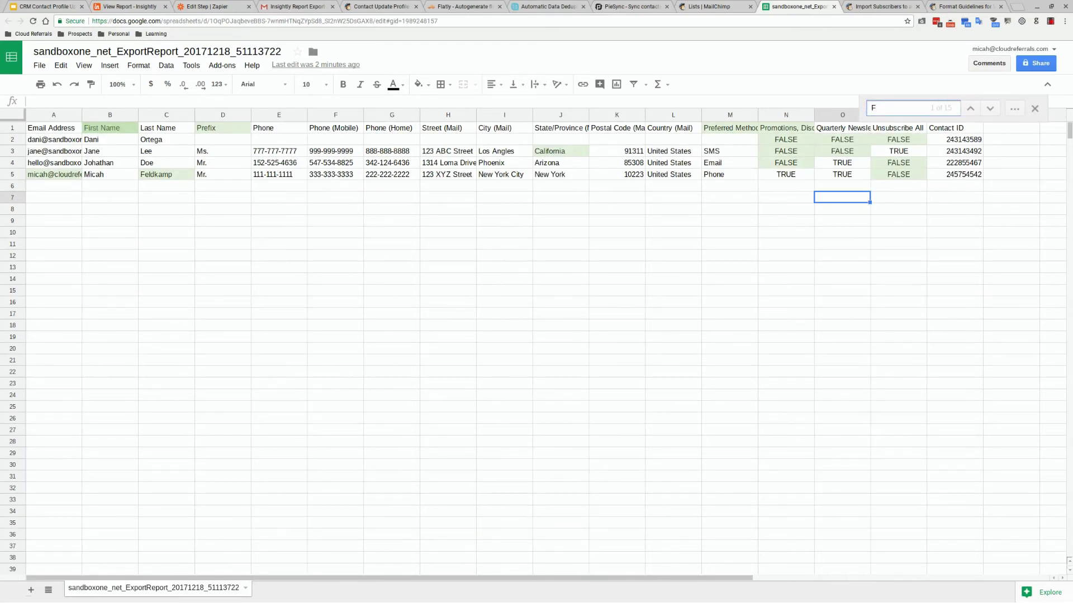
pyautogui.write('alse')
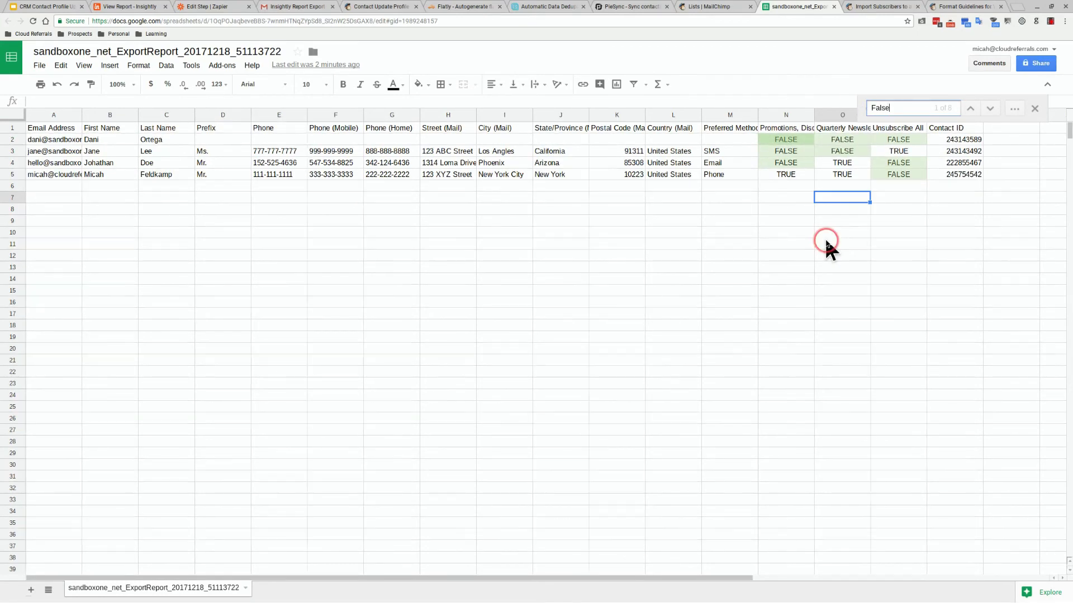
pyautogui.click(1006, 110)
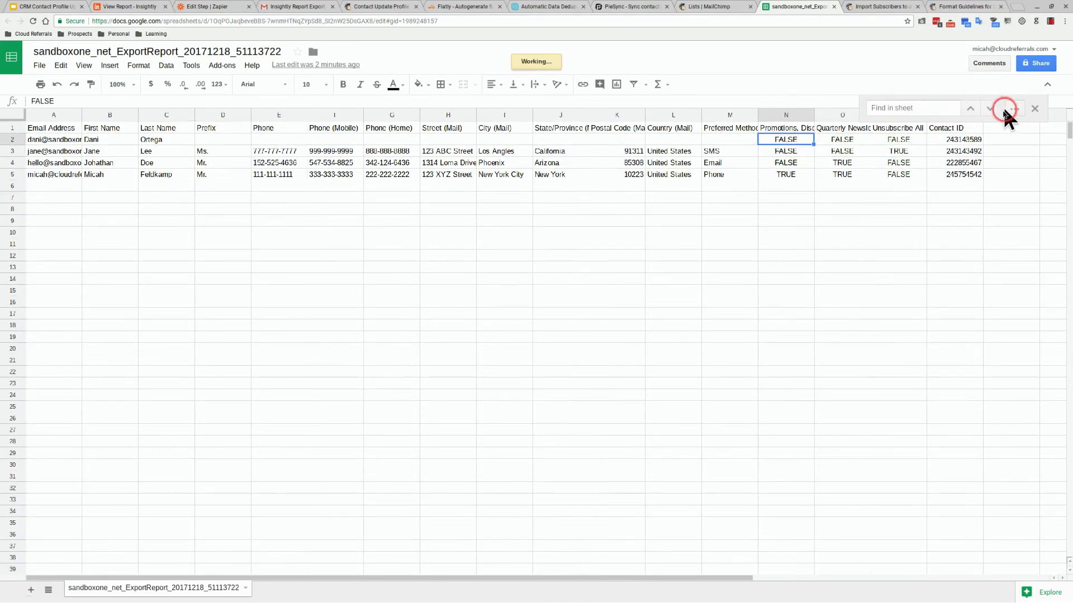
pyautogui.click(628, 297)
pyautogui.write('No')
pyautogui.click(569, 386)
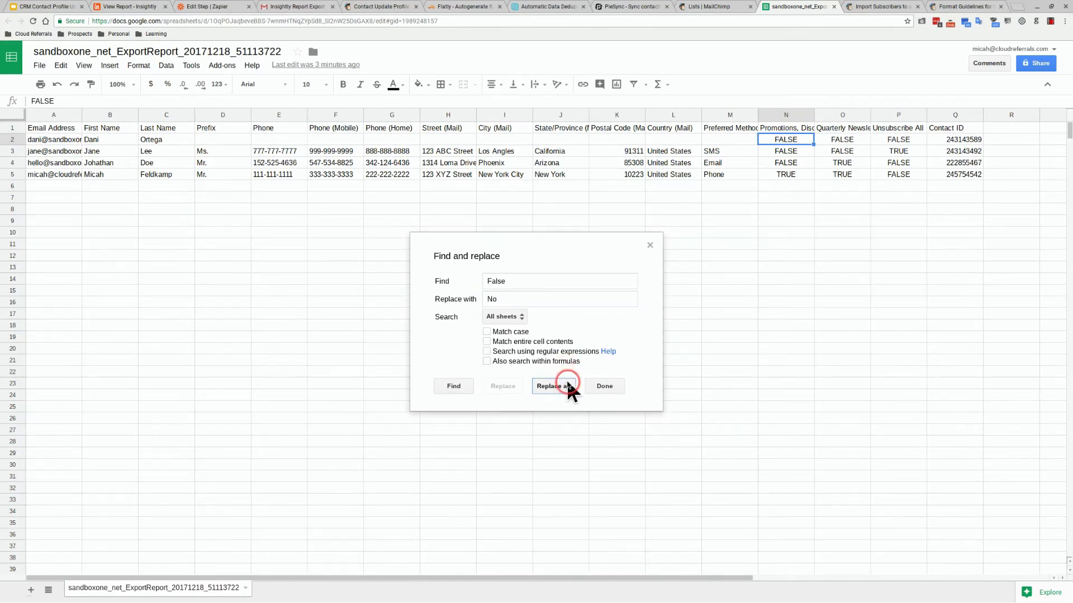
pyautogui.click(650, 244)
# Replace every True with Yes throughout the sheet
pyautogui.hotkey('ctrl', 'f')
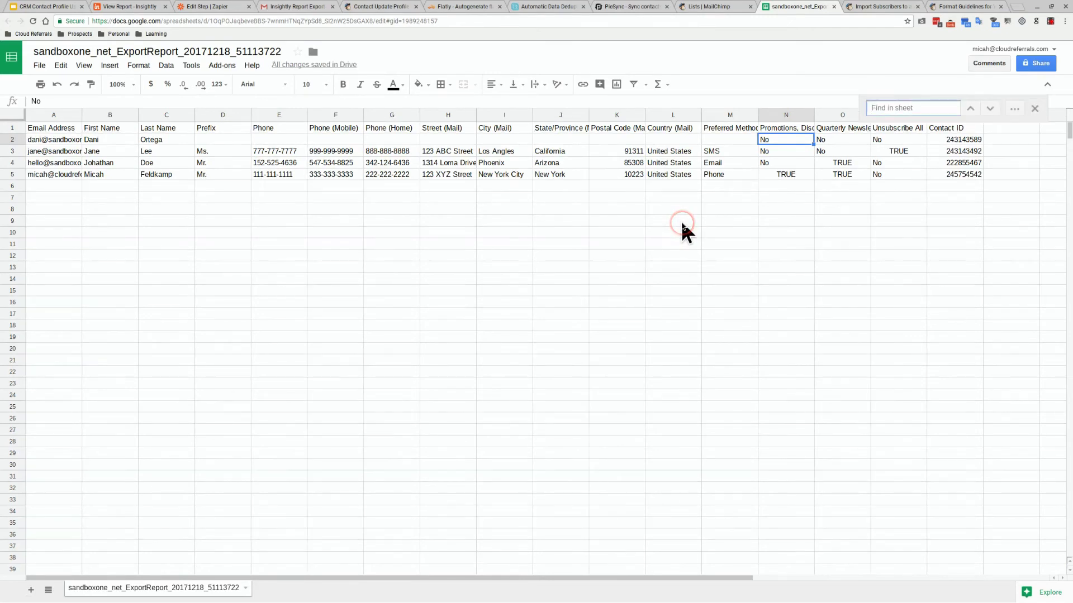
pyautogui.write('True')
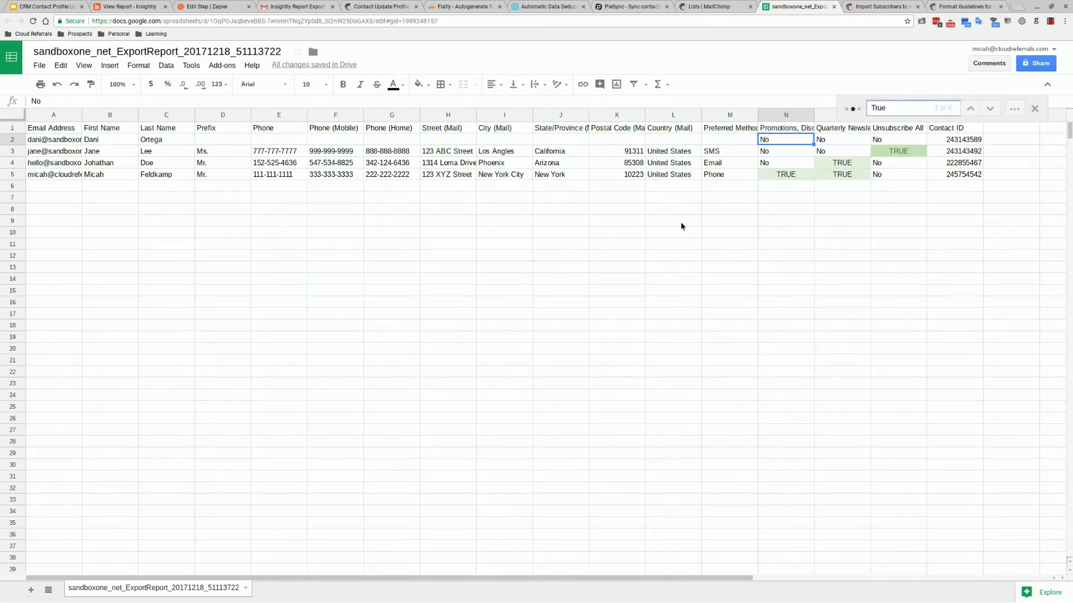
pyautogui.click(931, 151)
pyautogui.click(1014, 108)
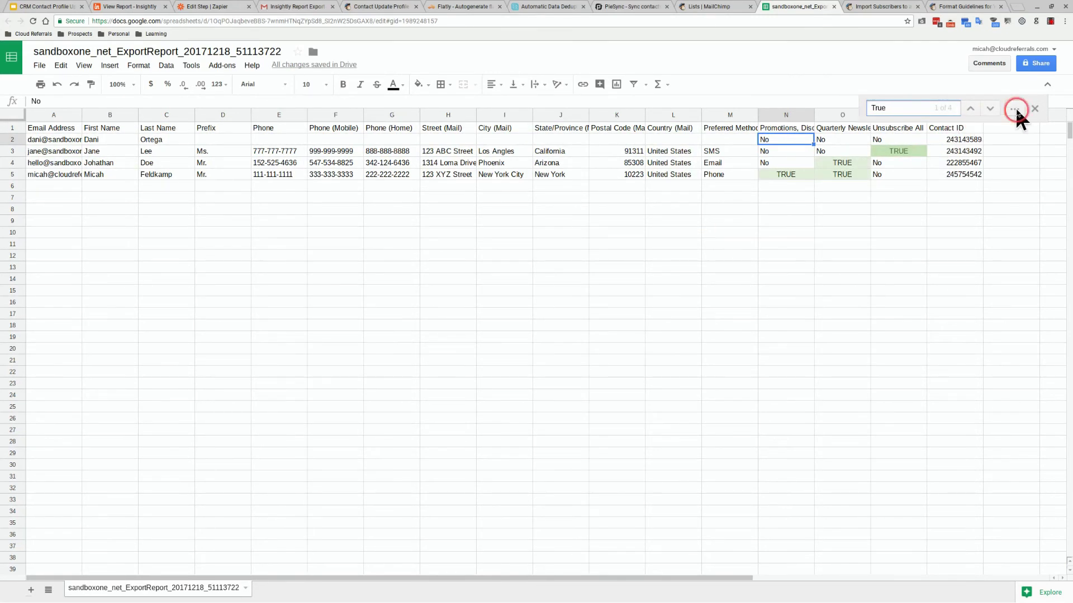
pyautogui.click(581, 280)
pyautogui.click(567, 298)
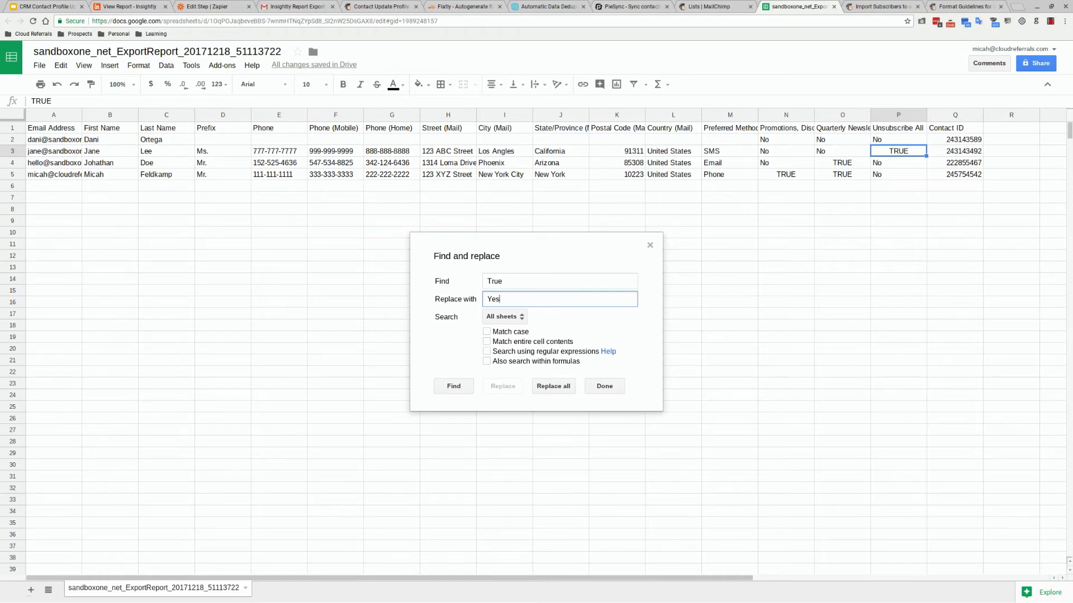
pyautogui.click(554, 386)
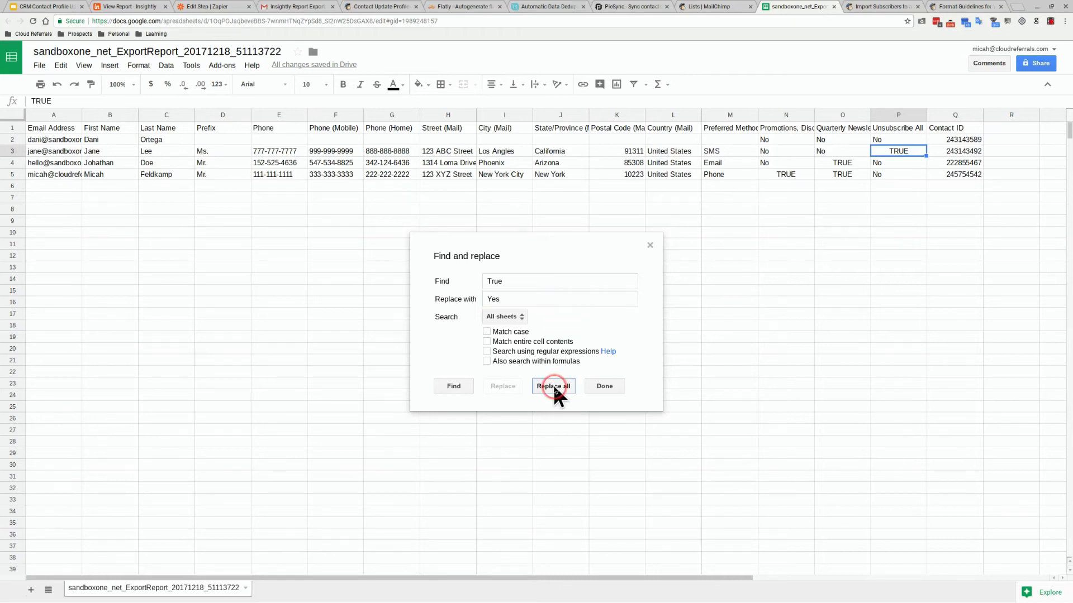
pyautogui.click(594, 397)
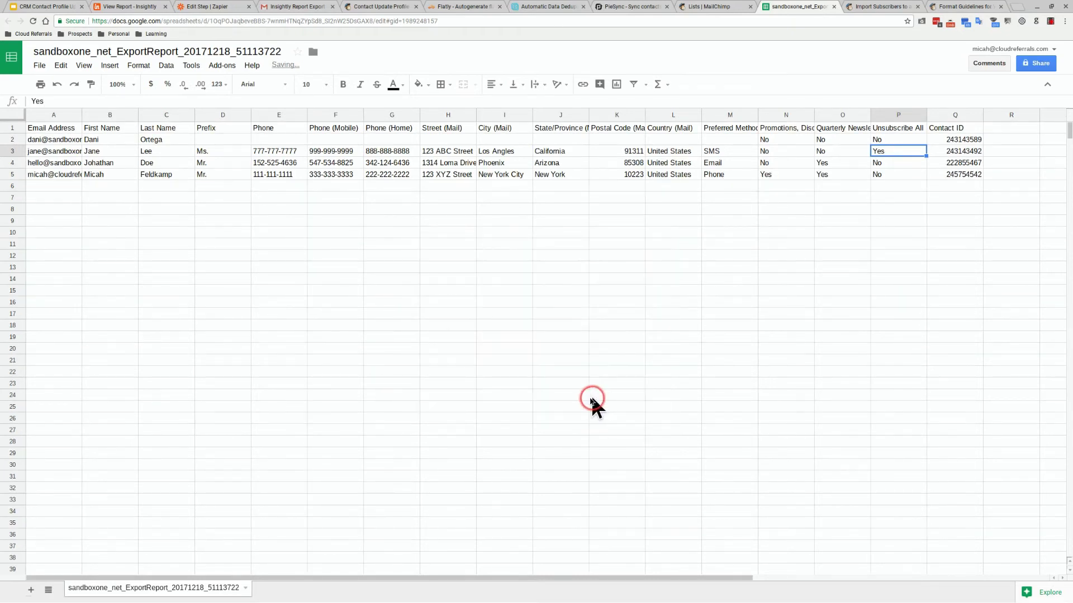
# Download the sheet as a comma-separated values (CSV) file
pyautogui.click(40, 67)
pyautogui.moveTo(134, 242)
pyautogui.click(173, 308)
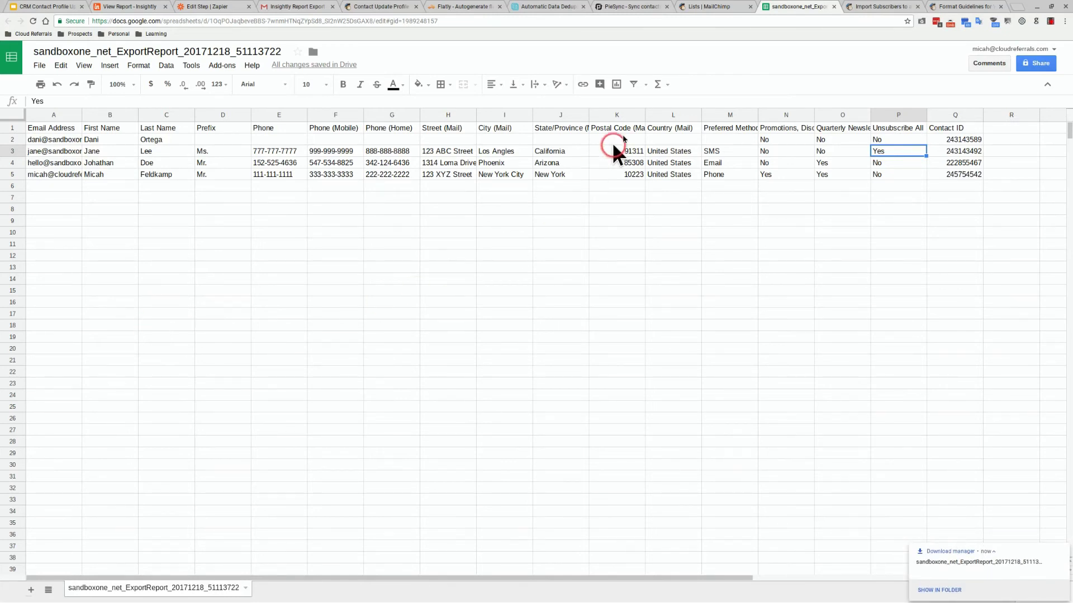
pyautogui.click(696, 7)
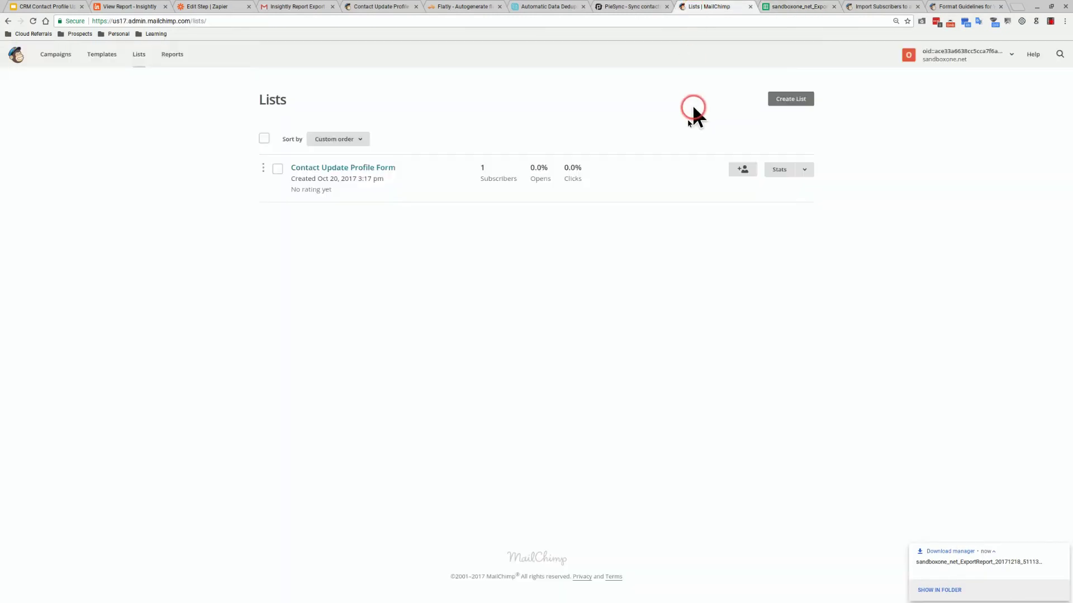
# In the Contact Update Profile Form list, choose to import contacts from a CSV file
pyautogui.click(385, 168)
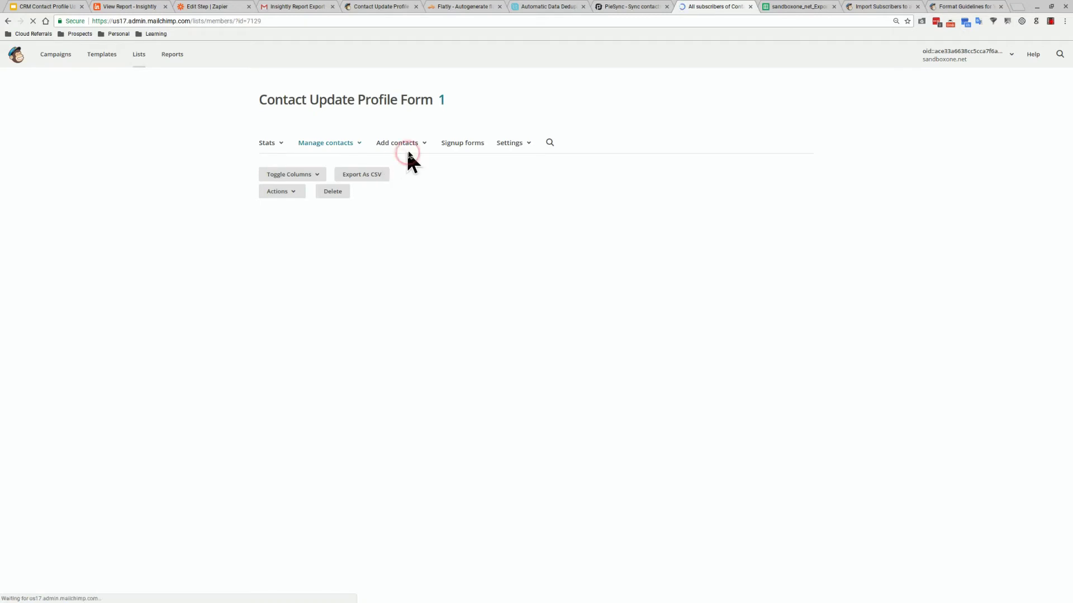
pyautogui.click(413, 142)
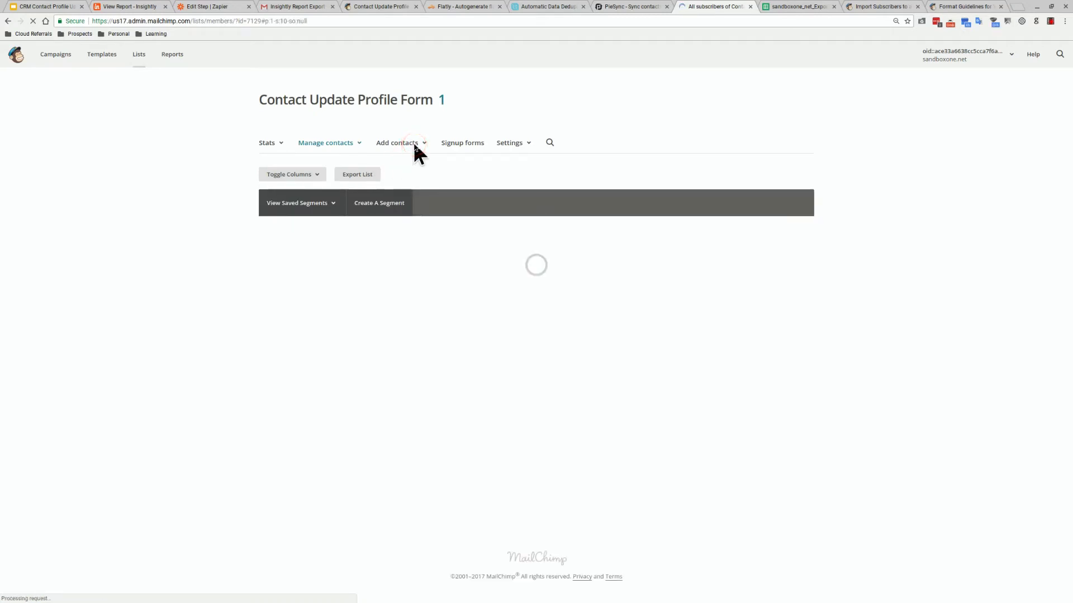
pyautogui.click(413, 146)
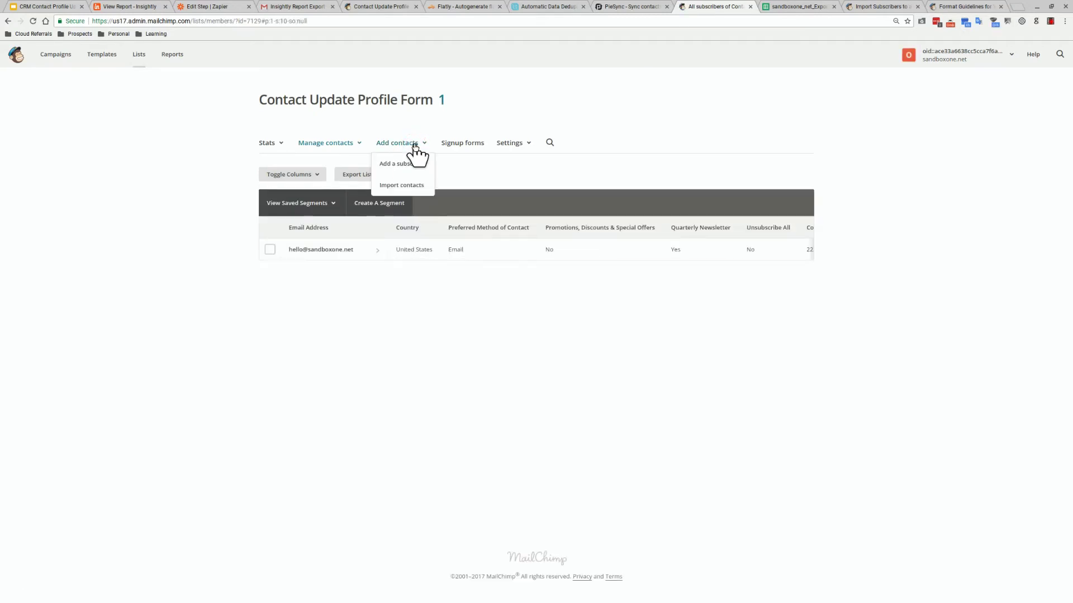
pyautogui.click(406, 186)
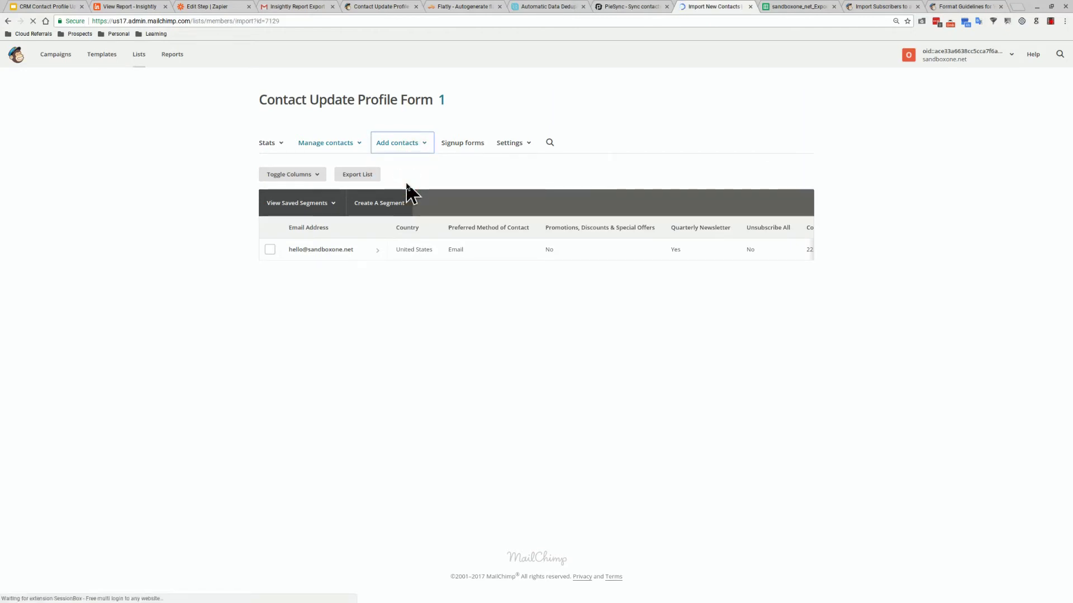
pyautogui.click(181, 183)
pyautogui.click(111, 161)
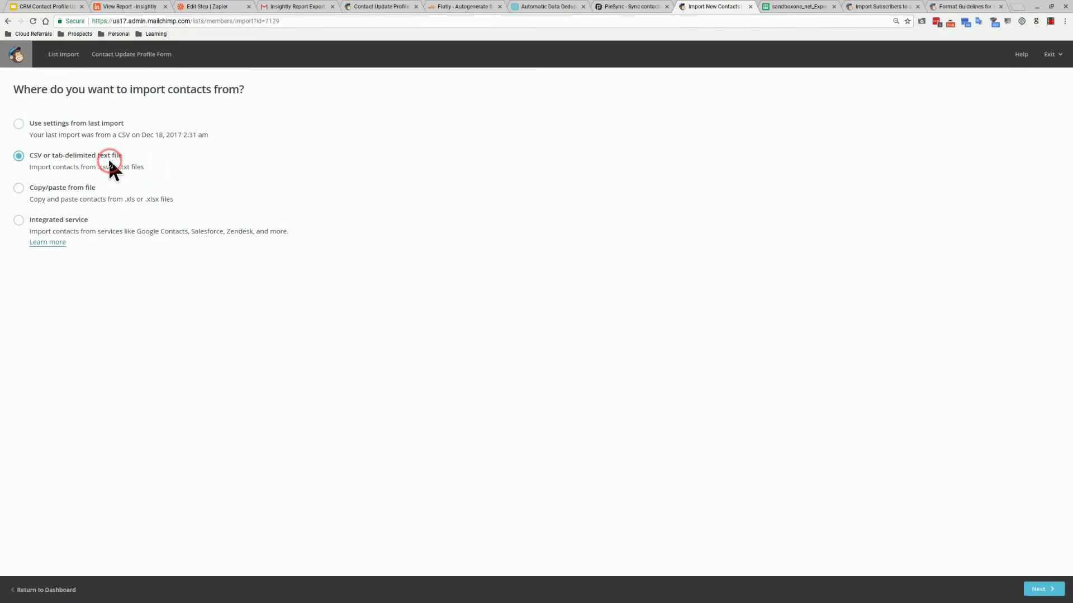
pyautogui.click(1036, 593)
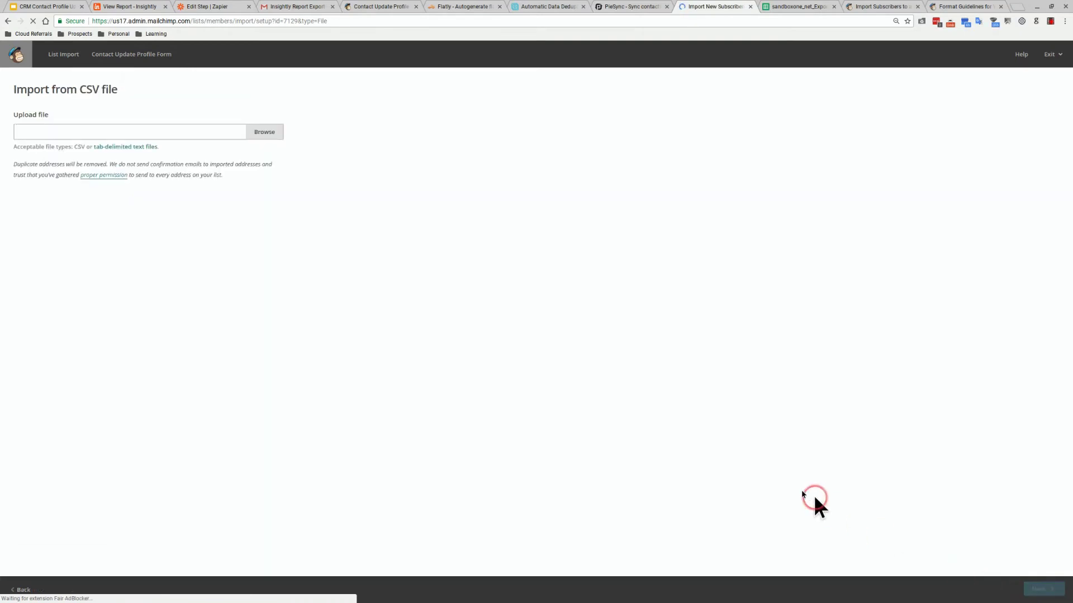
# Attach the newly downloaded export report file for upload
pyautogui.click(269, 132)
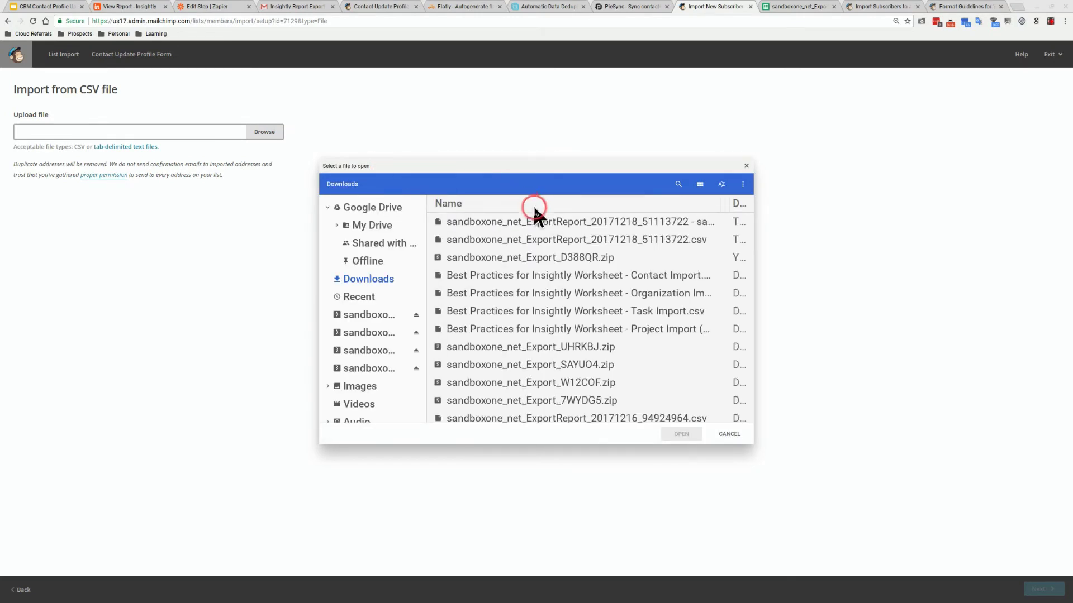
pyautogui.click(543, 221)
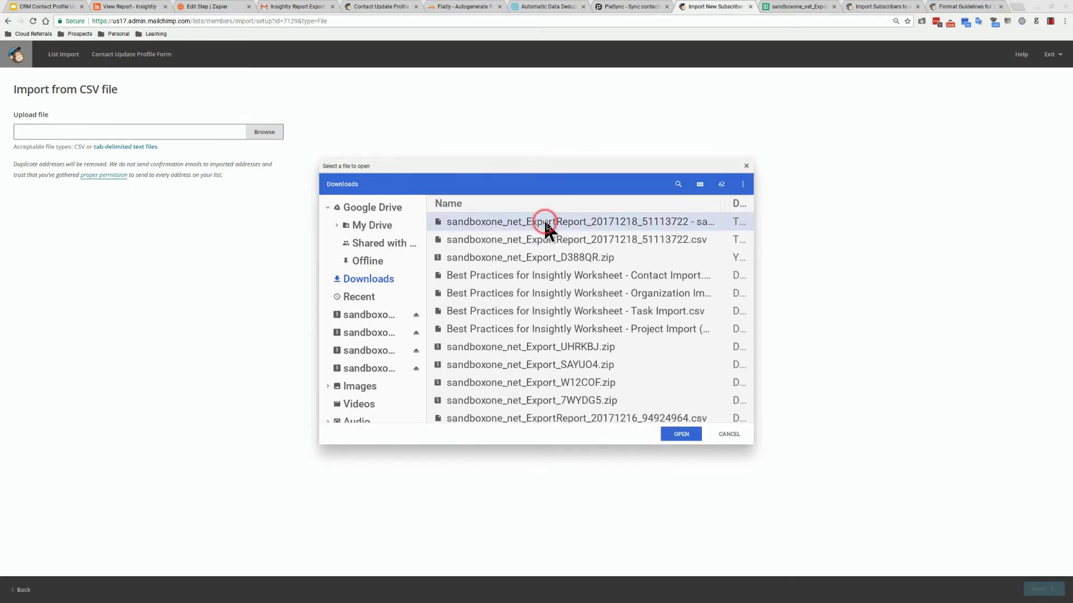
pyautogui.click(683, 436)
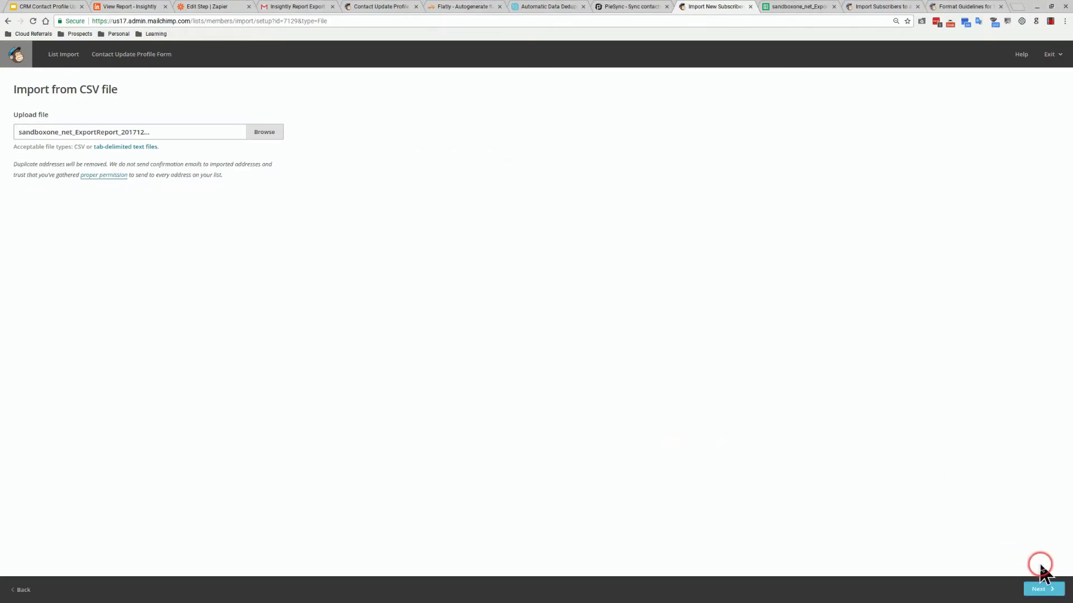
# Map the Phone (Mobile), Phone (Home), Street and City columns to Mobile Phone, Home Phone, Street and City
pyautogui.click(1045, 589)
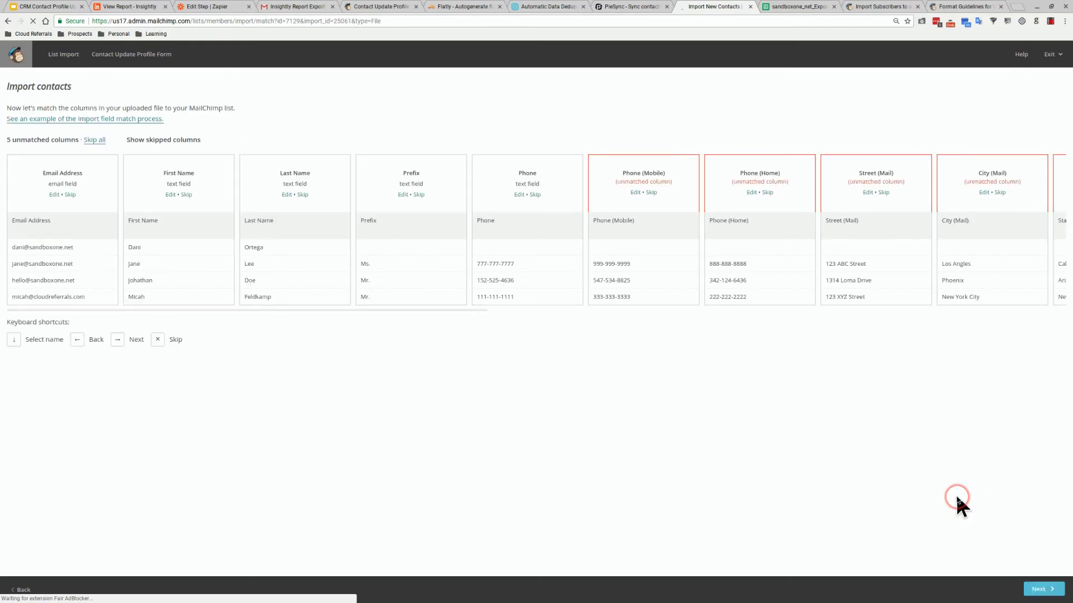
pyautogui.click(729, 372)
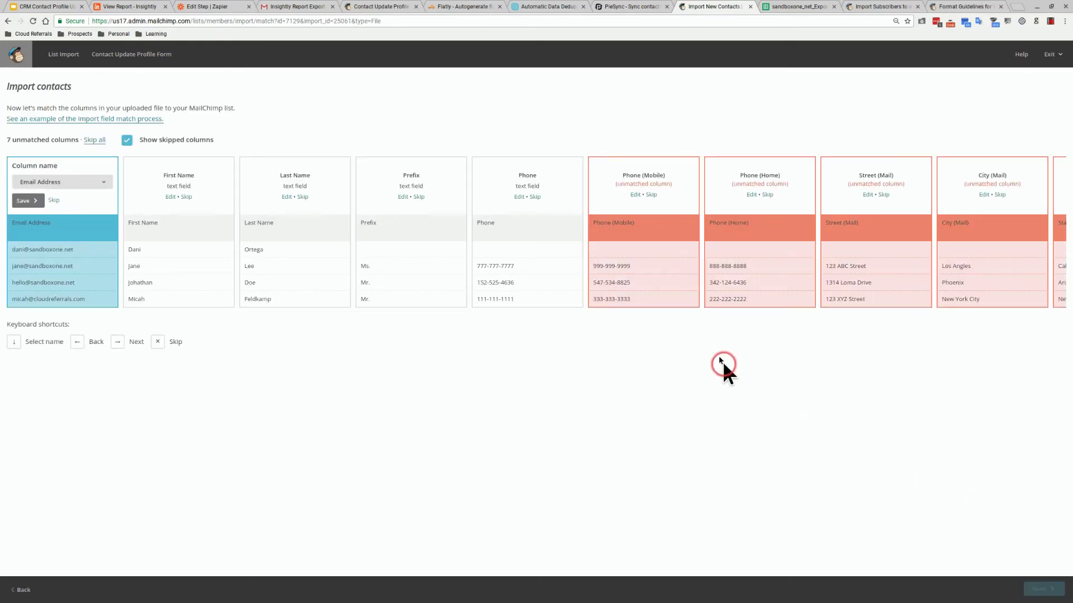
pyautogui.click(637, 196)
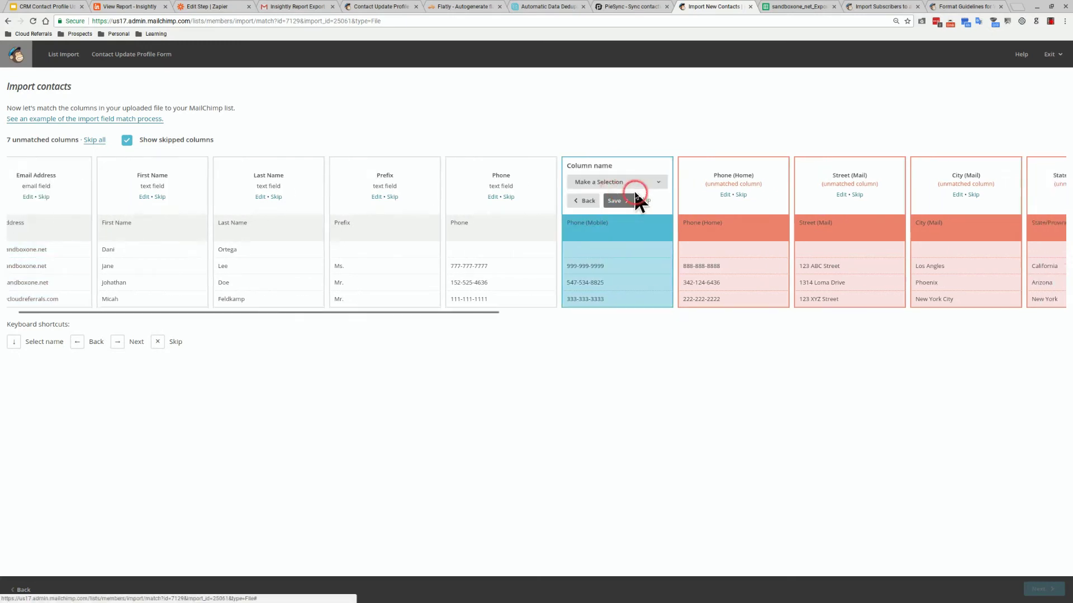
pyautogui.click(533, 182)
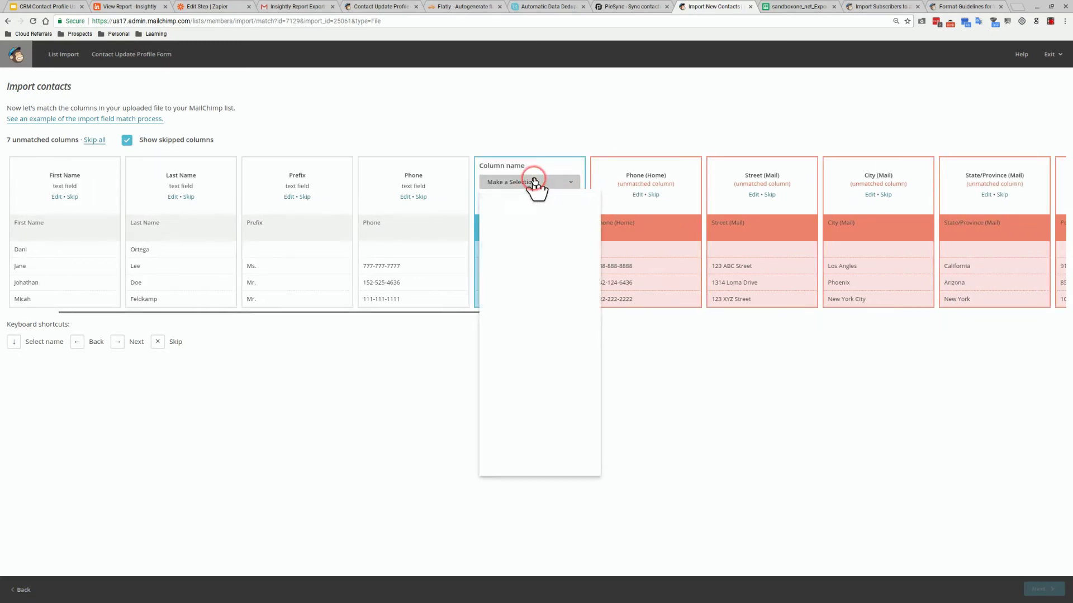
pyautogui.click(514, 332)
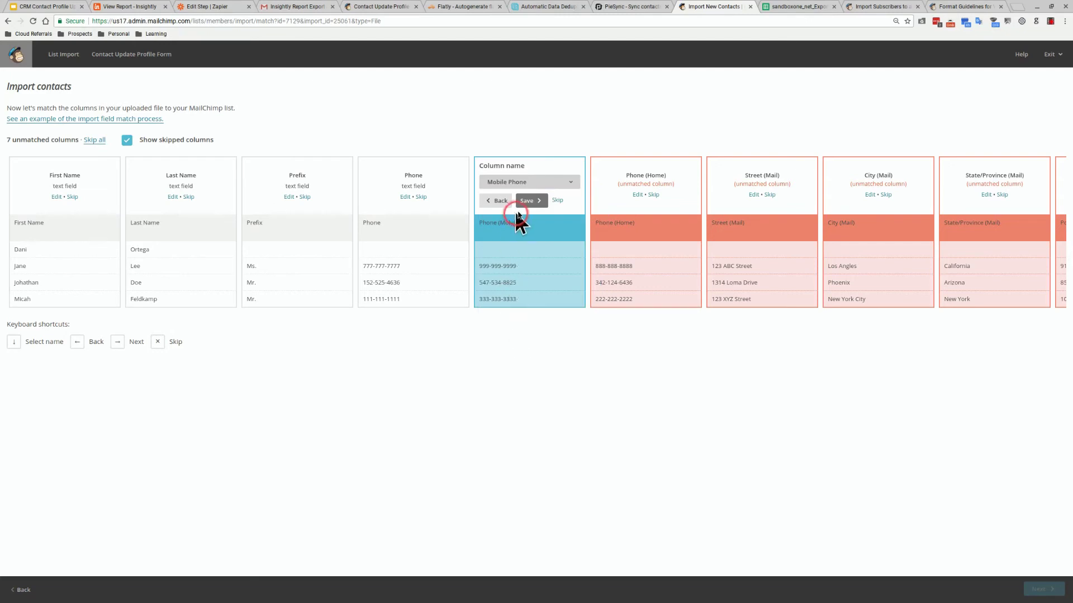
pyautogui.click(528, 202)
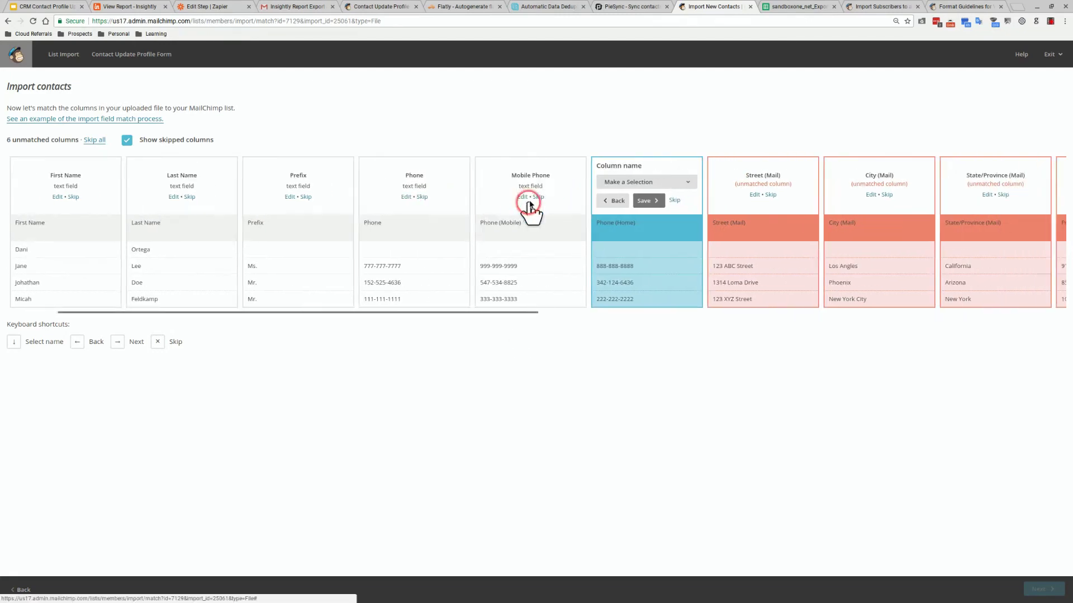
pyautogui.click(620, 182)
pyautogui.click(627, 319)
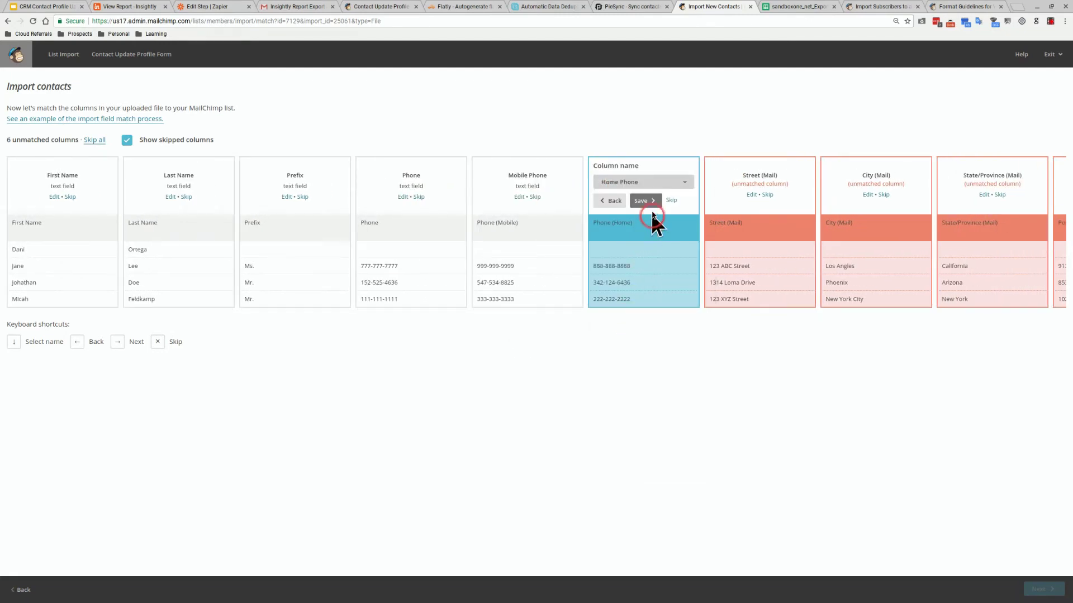
pyautogui.click(648, 203)
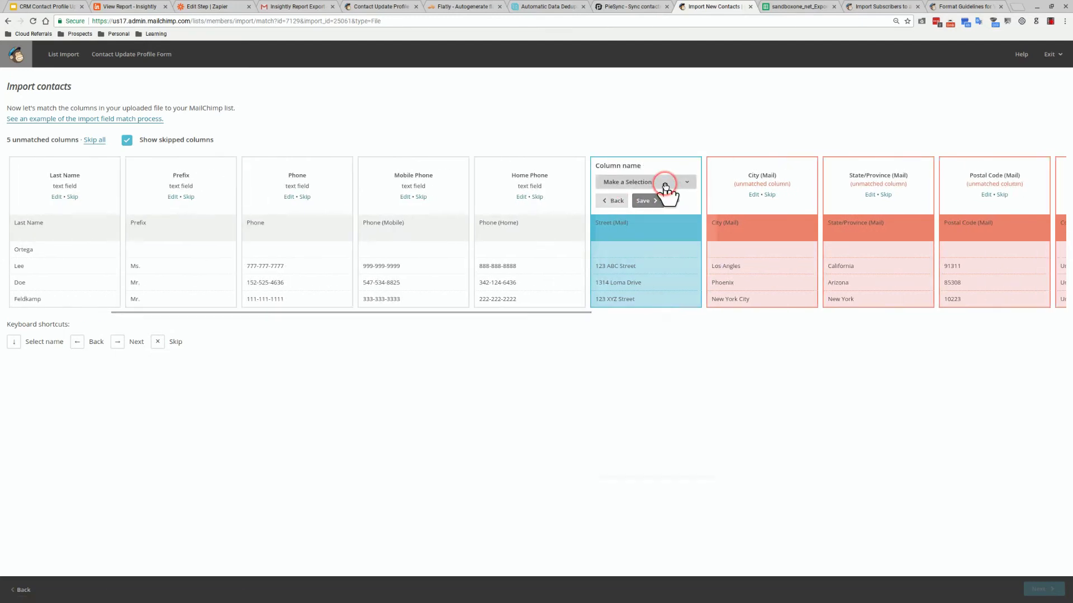
pyautogui.click(665, 185)
pyautogui.click(645, 342)
pyautogui.click(649, 201)
pyautogui.click(740, 182)
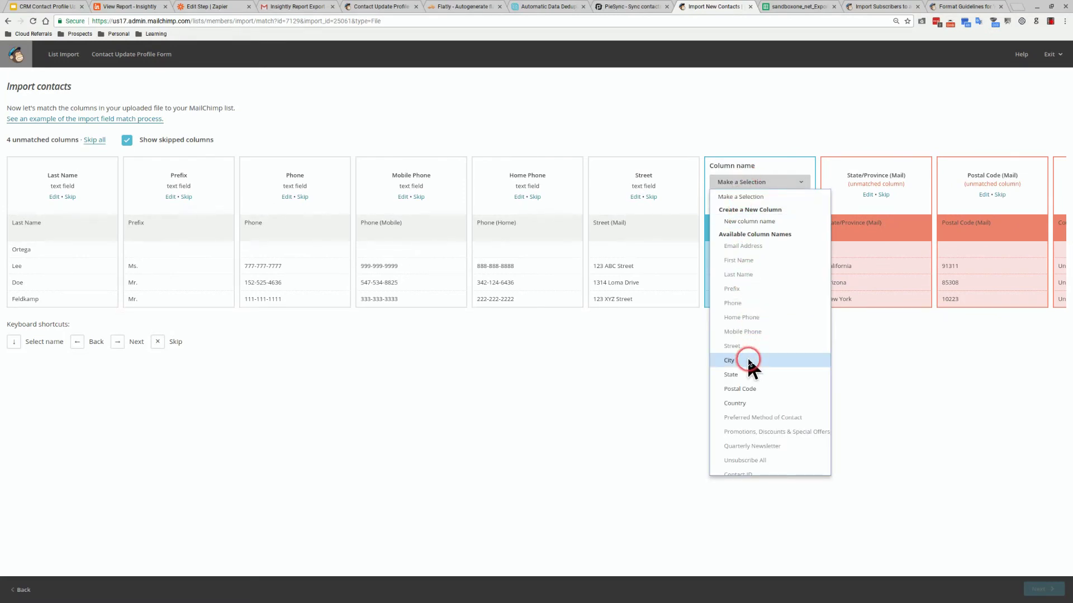
pyautogui.click(746, 361)
pyautogui.click(764, 203)
# Map State, Postal Code, Country and the contact-preference columns, then continue to review
pyautogui.click(766, 184)
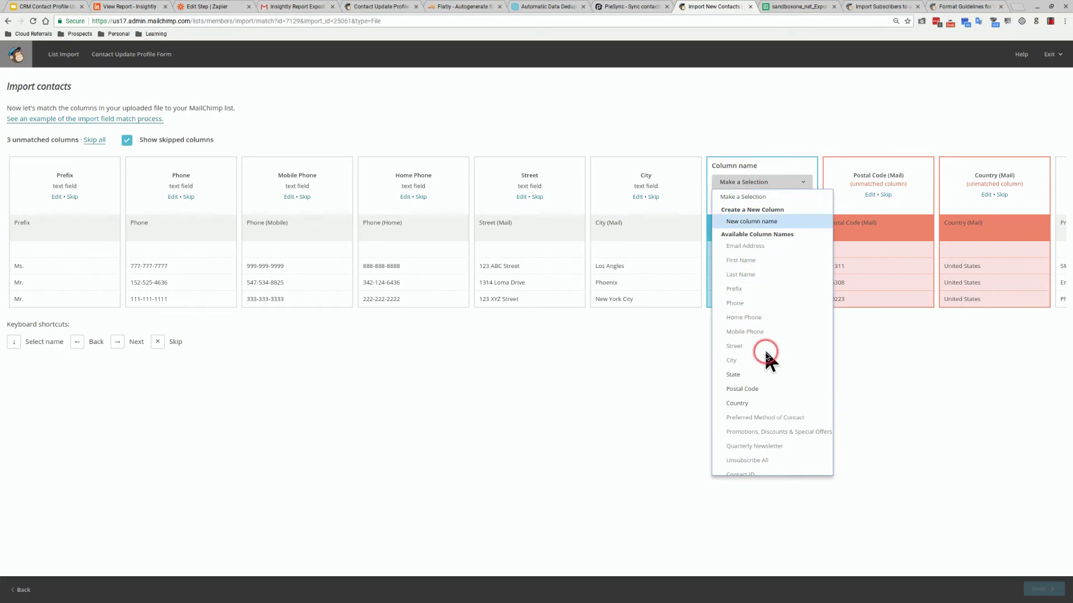
pyautogui.click(758, 374)
pyautogui.click(761, 202)
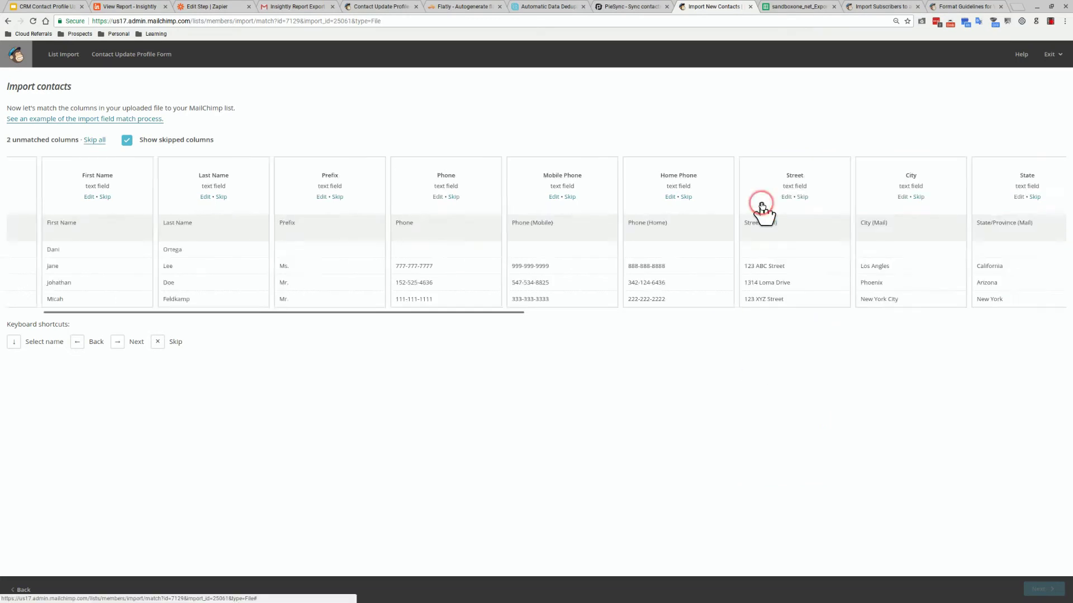
pyautogui.click(855, 183)
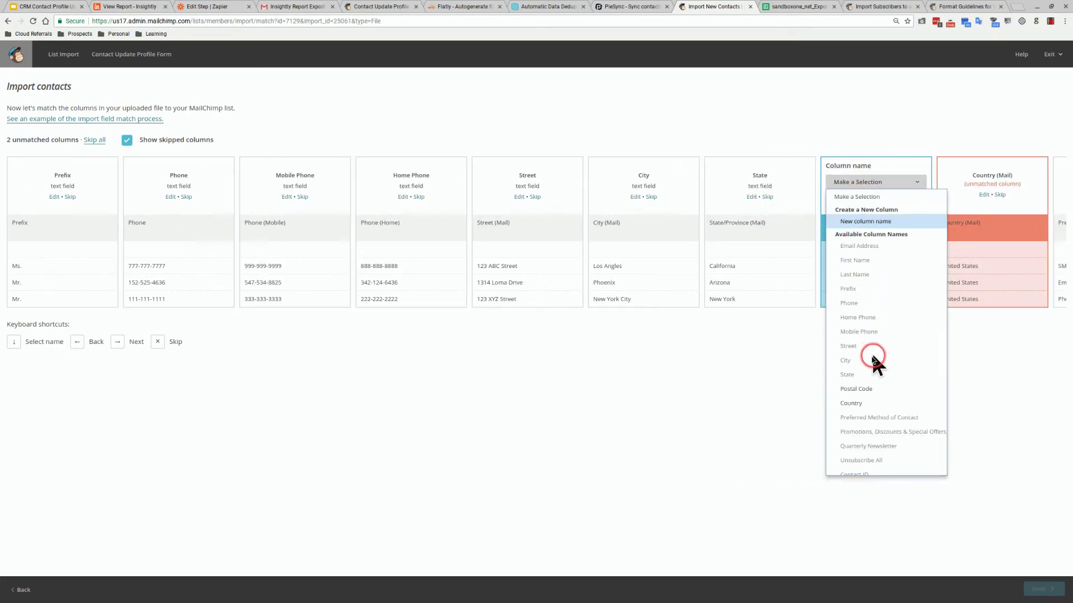
pyautogui.click(866, 388)
pyautogui.click(873, 202)
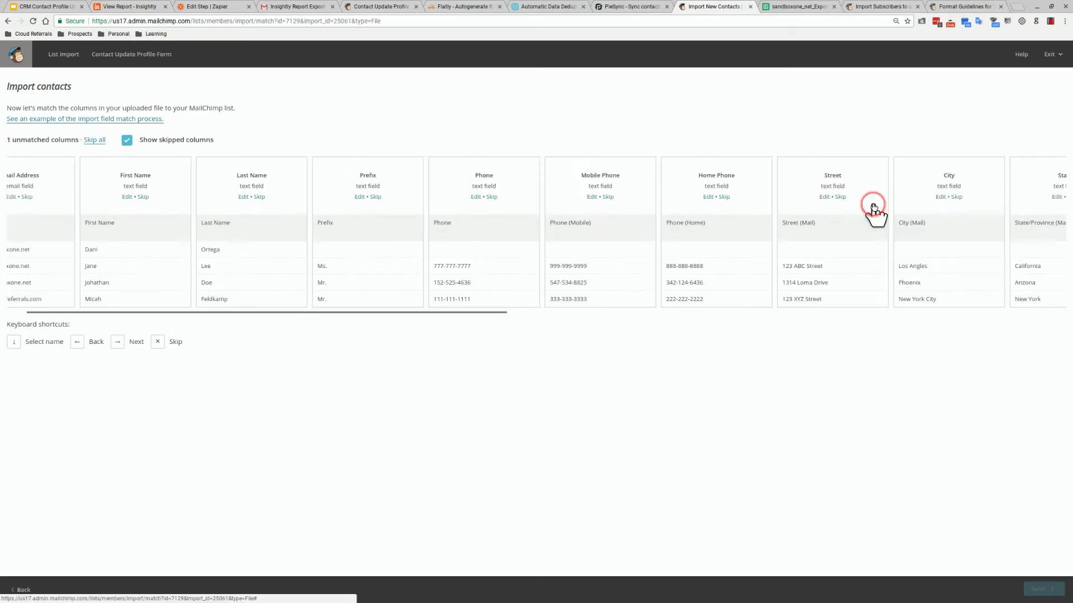
pyautogui.click(877, 183)
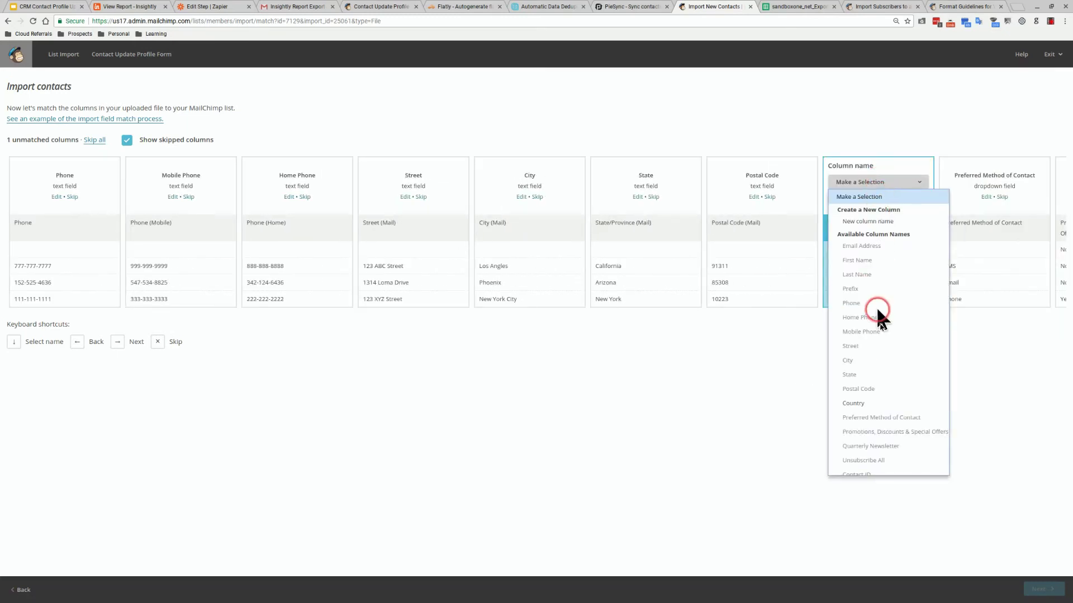
pyautogui.click(869, 401)
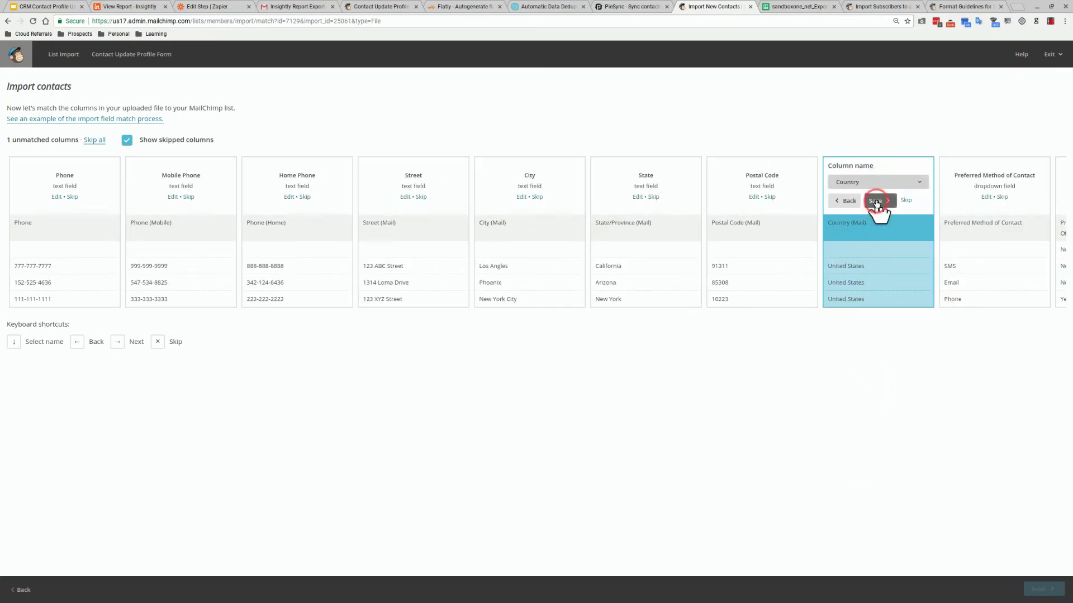
pyautogui.click(878, 200)
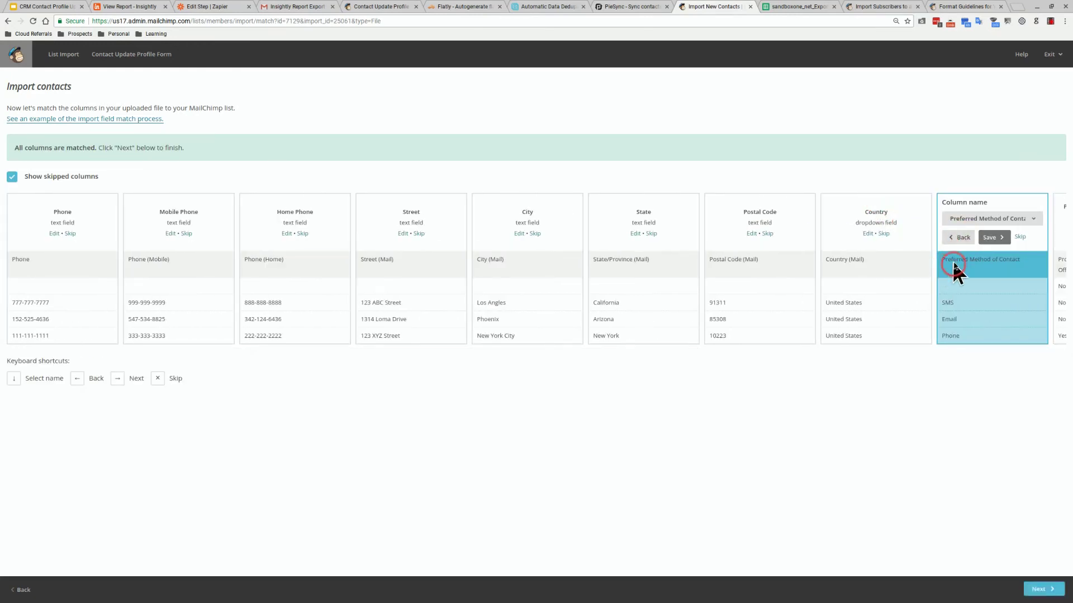
pyautogui.click(955, 295)
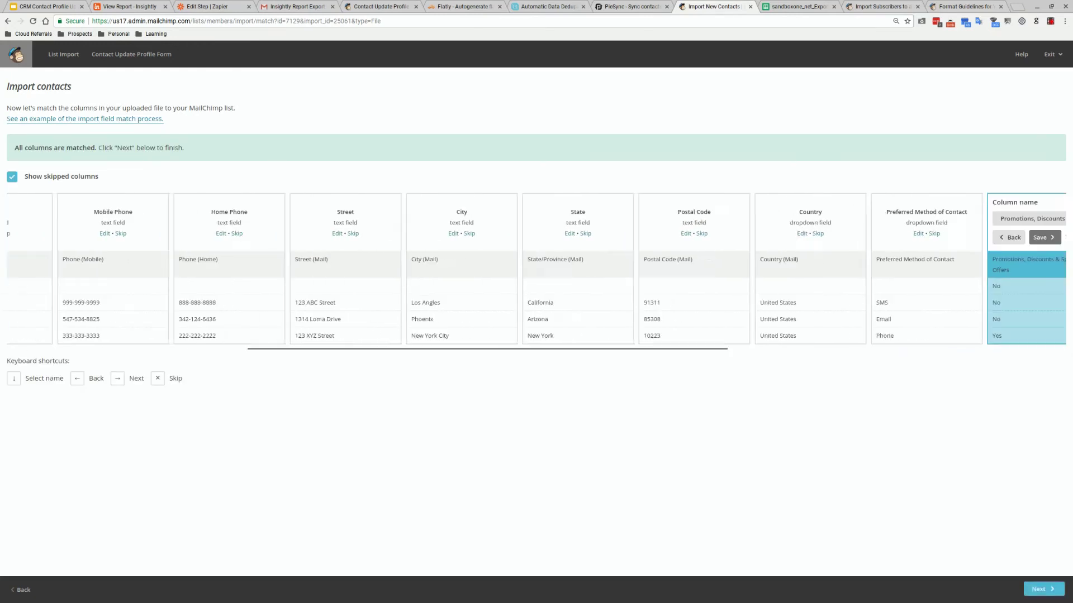
pyautogui.press('Right')
pyautogui.press('Right')
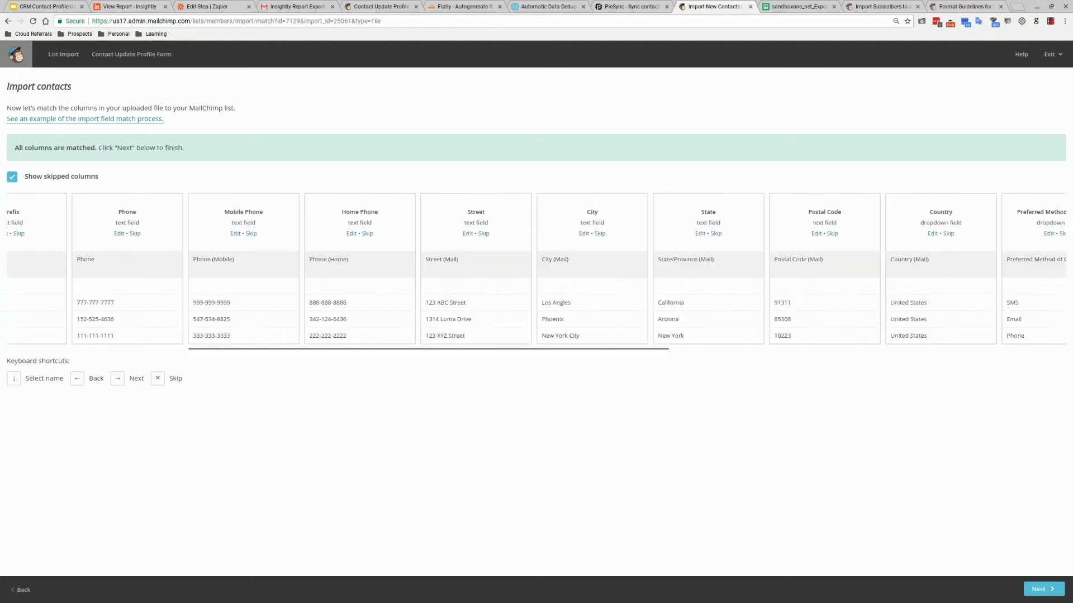
pyautogui.press('Right')
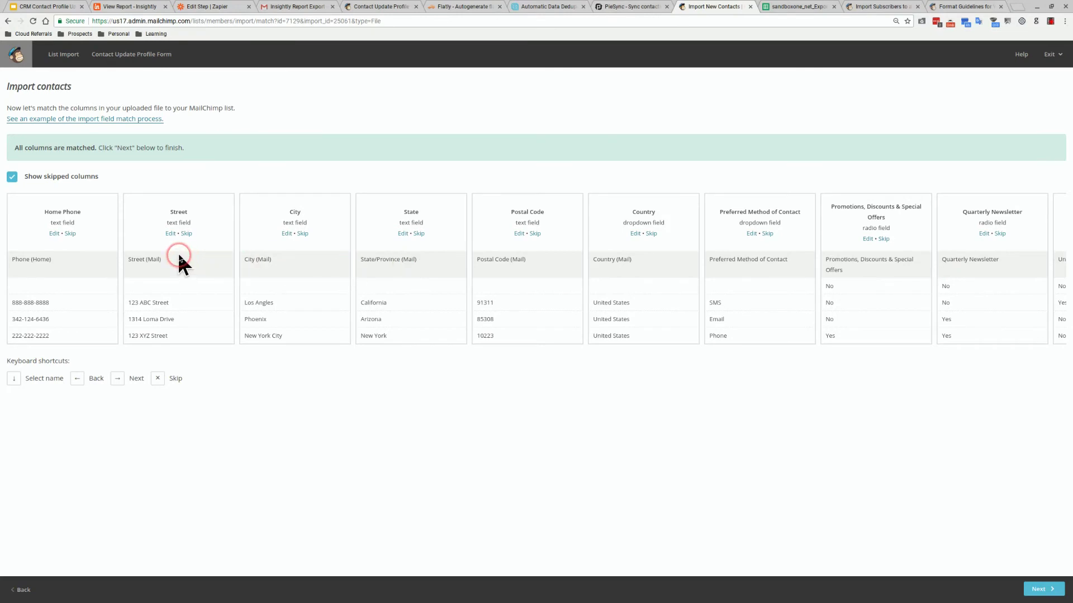
pyautogui.click(1041, 589)
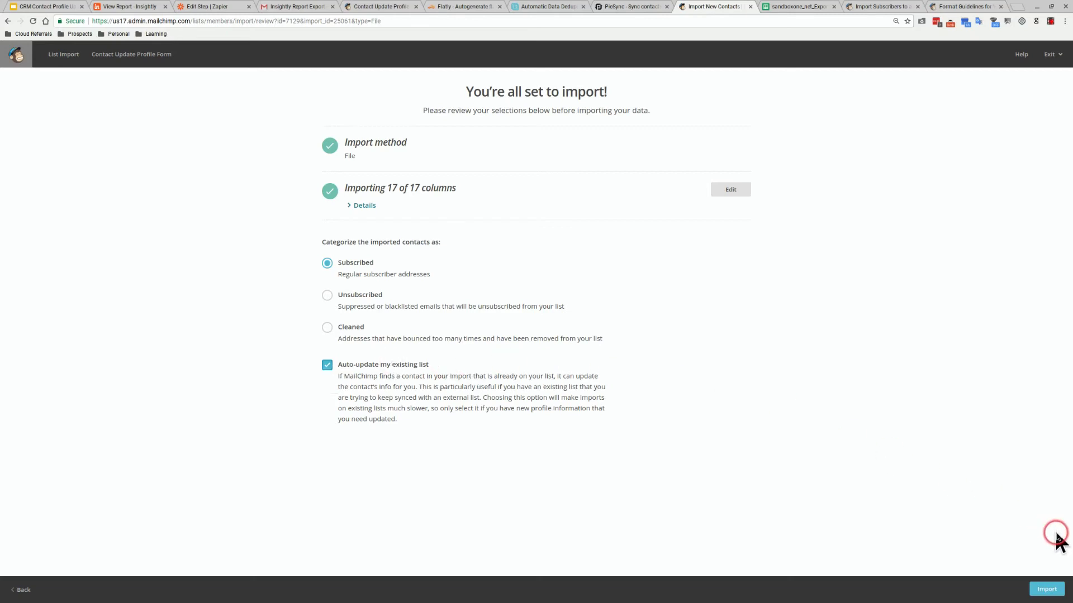
# Import all 17 columns as subscribed, auto-updating the list's 4 existing contacts
pyautogui.click(1054, 589)
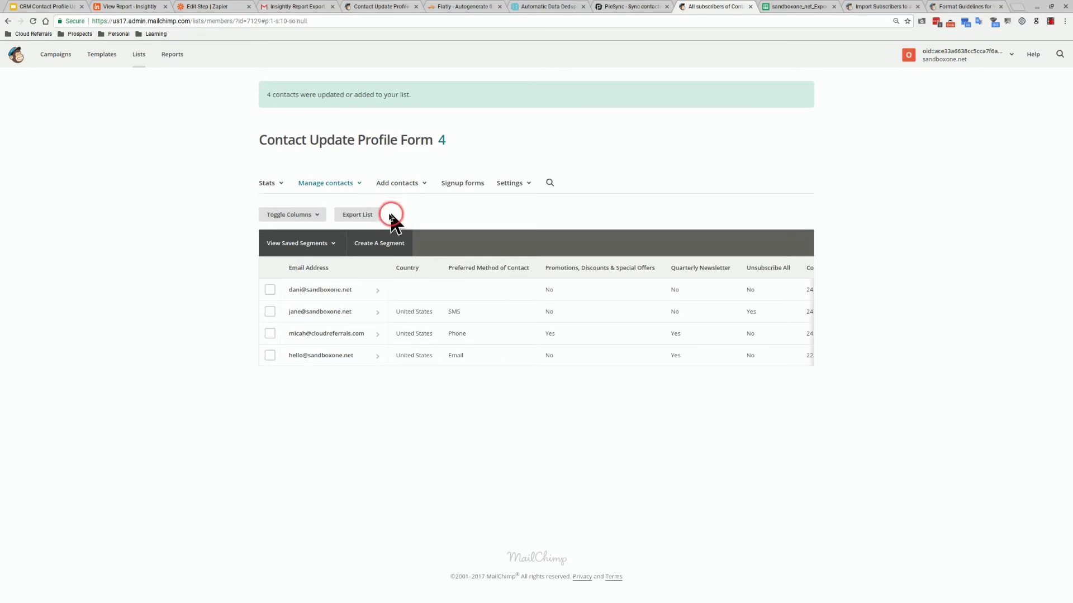
# Show First Name, Last Name, Prefix, Phone, Home/Mobile Phone, Street, City, State, Postal Code and Country columns
pyautogui.click(310, 216)
pyautogui.click(279, 239)
pyautogui.click(278, 262)
pyautogui.click(279, 284)
pyautogui.click(279, 306)
pyautogui.scroll(-1, 278, 305)
pyautogui.click(278, 291)
pyautogui.click(278, 313)
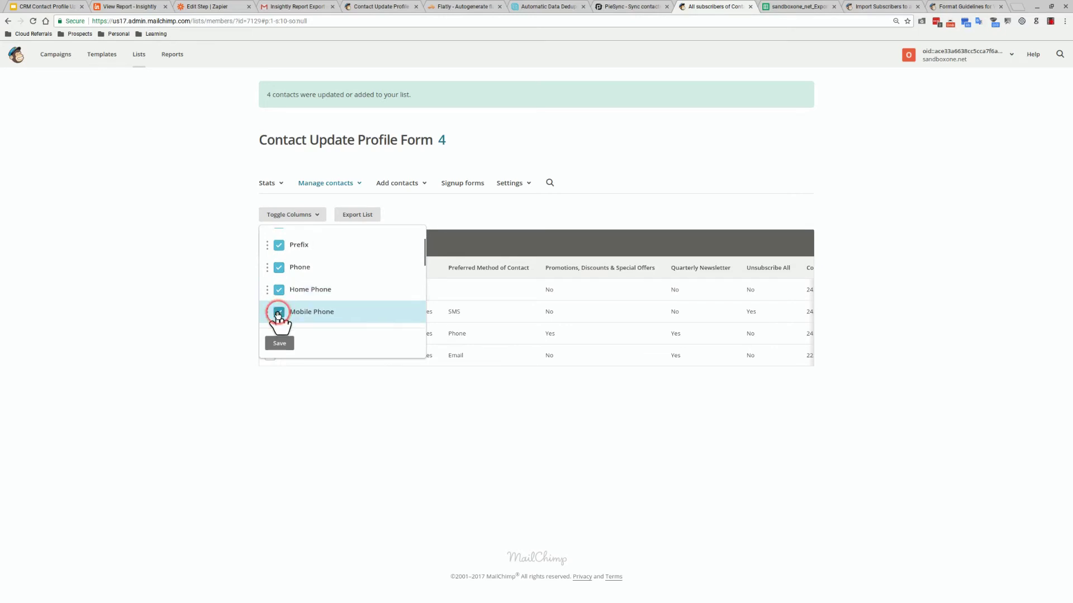
pyautogui.scroll(-2, 278, 274)
pyautogui.click(278, 260)
pyautogui.click(276, 291)
pyautogui.click(279, 306)
pyautogui.scroll(-1, 280, 307)
pyautogui.click(279, 308)
pyautogui.scroll(-1, 281, 308)
pyautogui.click(283, 310)
pyautogui.scroll(-1, 283, 310)
pyautogui.click(284, 343)
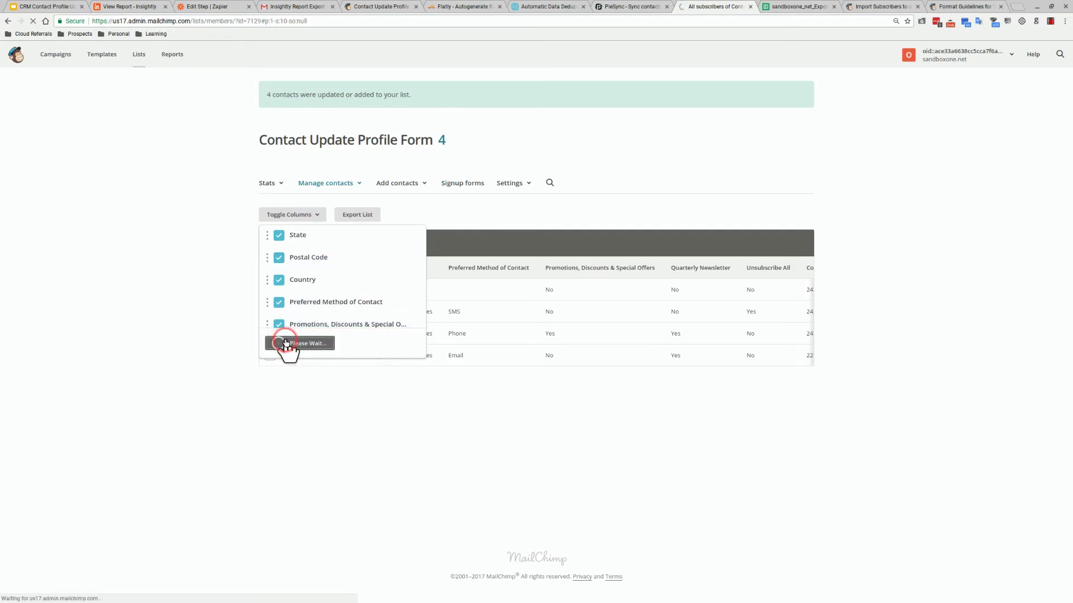
# Compare against the exported subscriber spreadsheet and return to the Mailchimp subscriber list
pyautogui.click(398, 308)
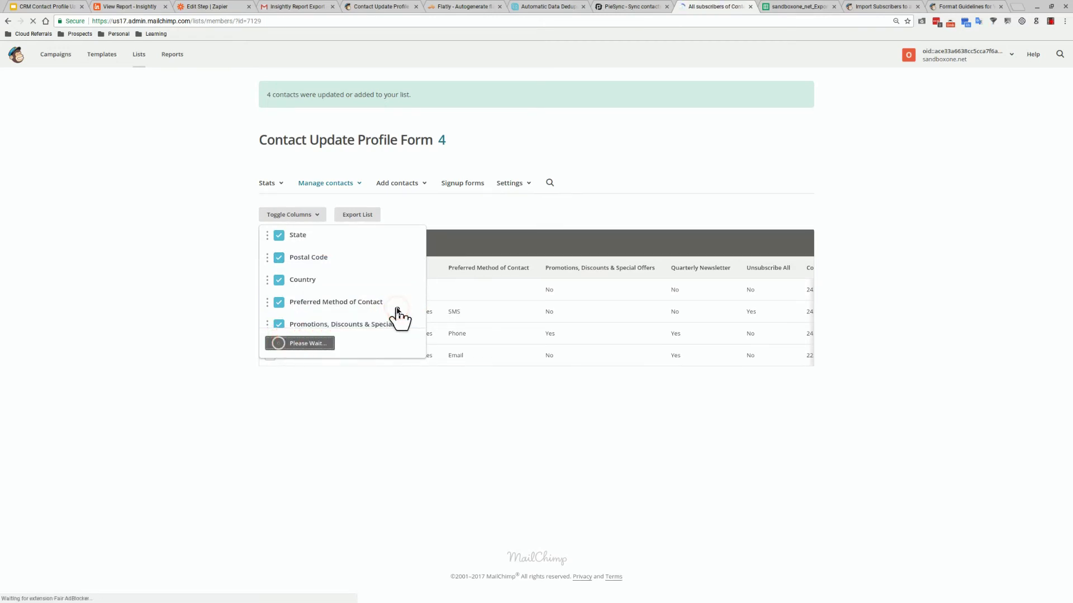
pyautogui.click(405, 294)
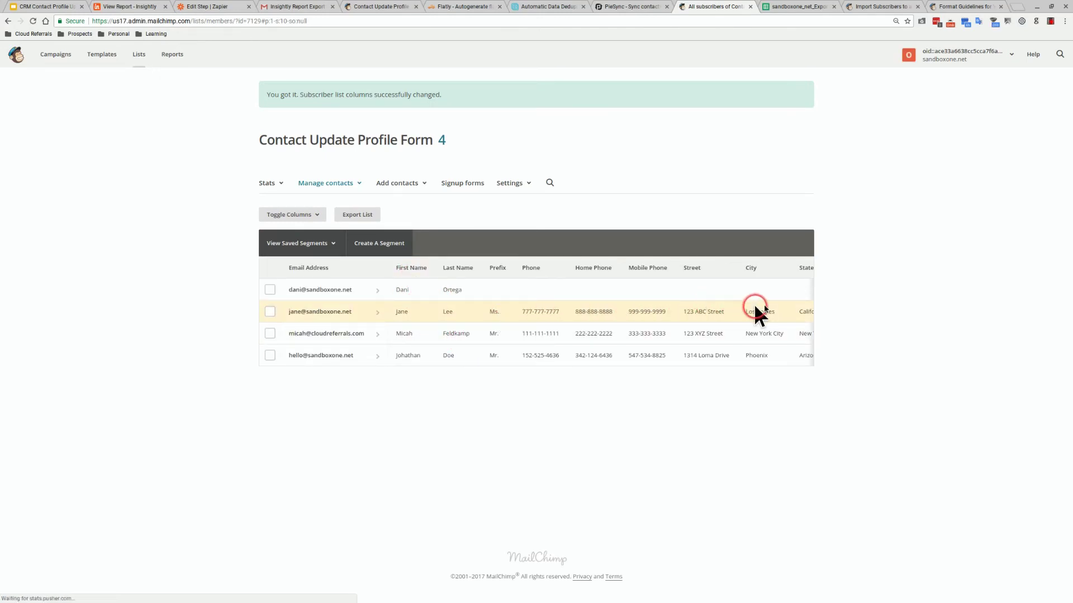
pyautogui.click(785, 17)
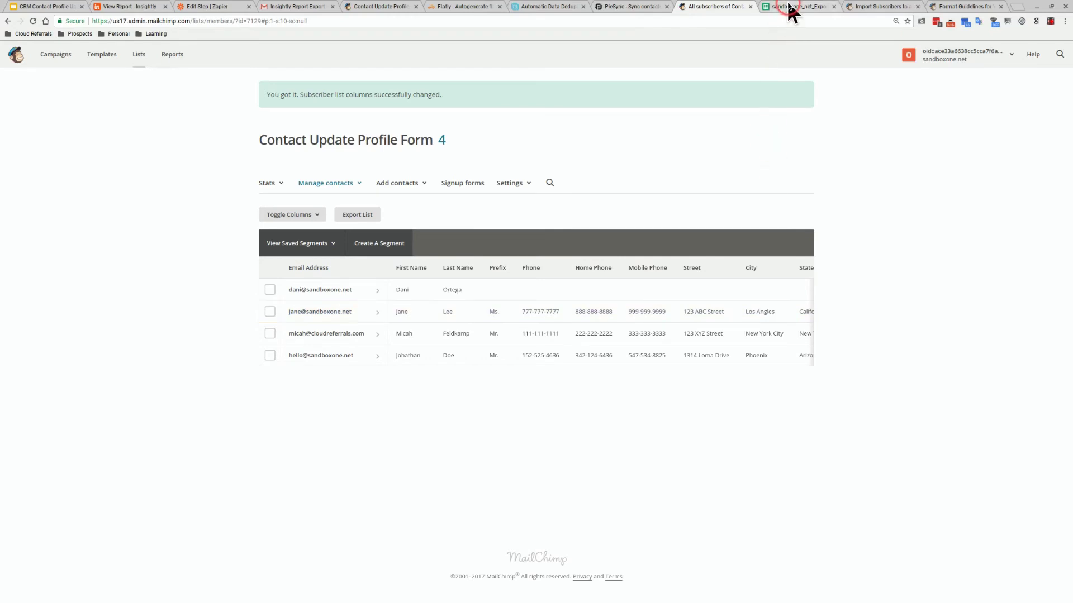
pyautogui.click(788, 6)
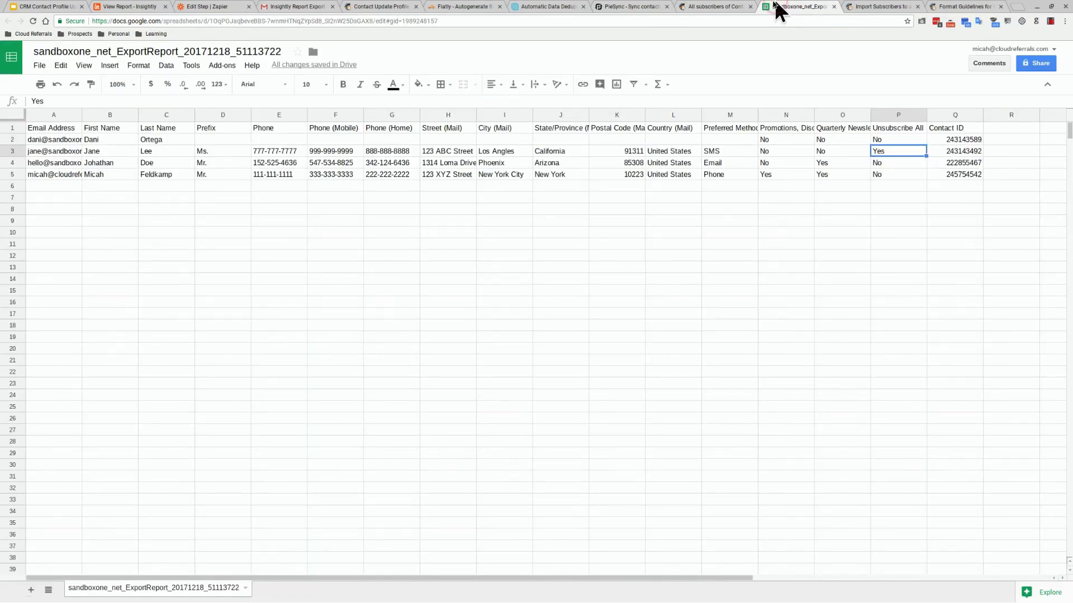
pyautogui.click(730, 3)
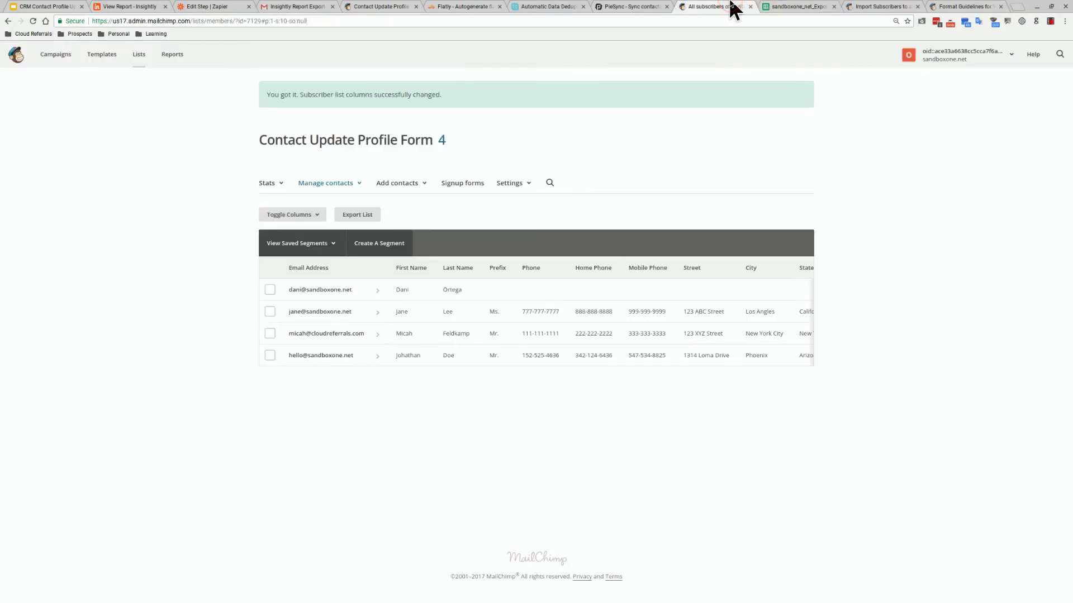
pyautogui.click(732, 32)
# From the Zapier dashboard, edit the Contact Profile Update zap and expand its Mailchimp Updated Subscriber trigger
pyautogui.click(213, 6)
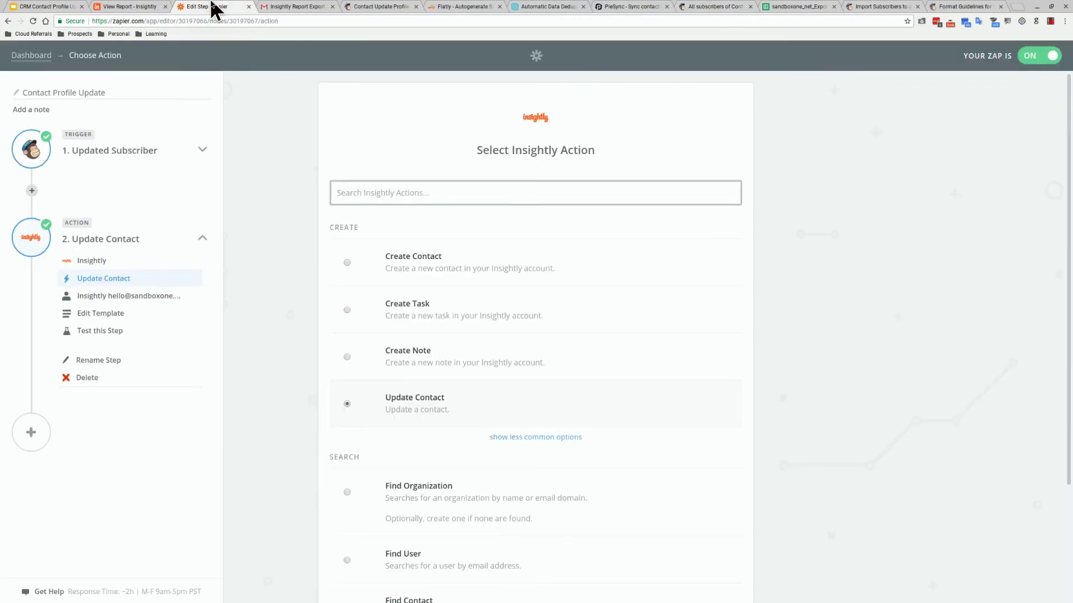
pyautogui.click(79, 60)
pyautogui.click(33, 57)
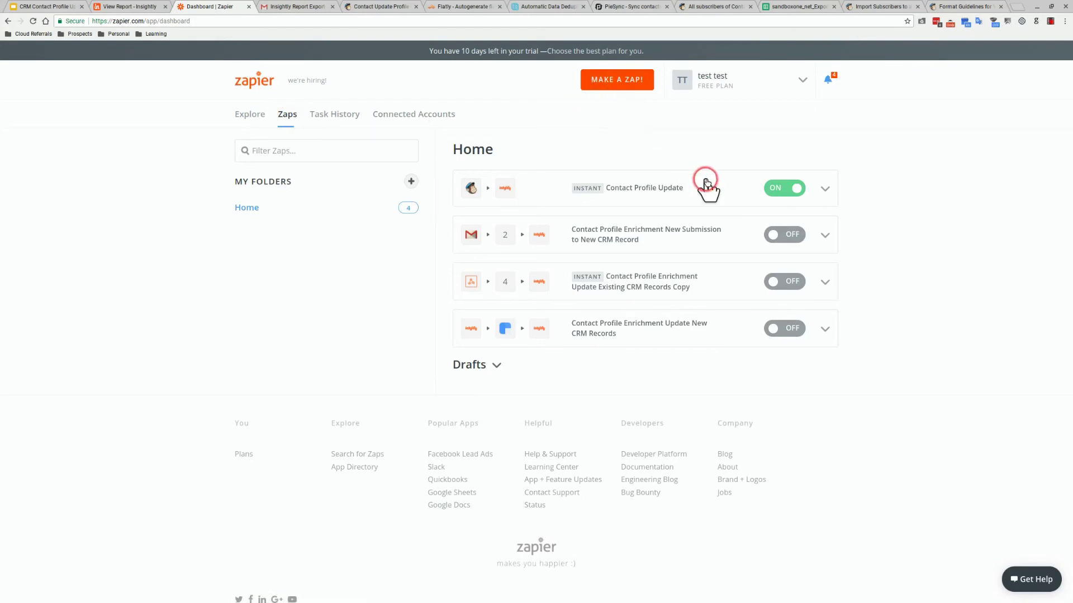
pyautogui.click(821, 199)
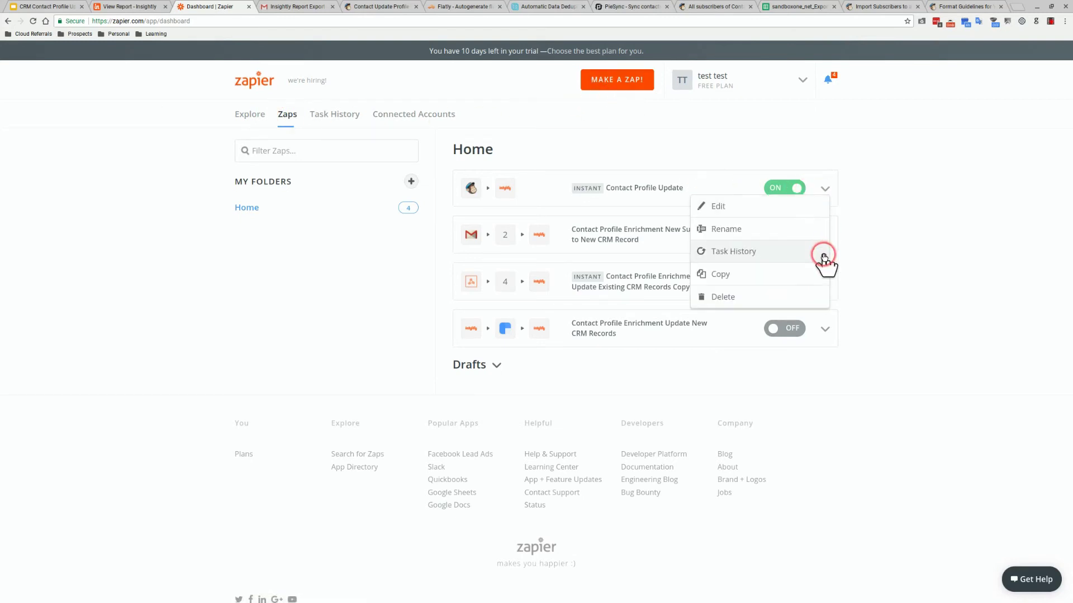
pyautogui.click(809, 212)
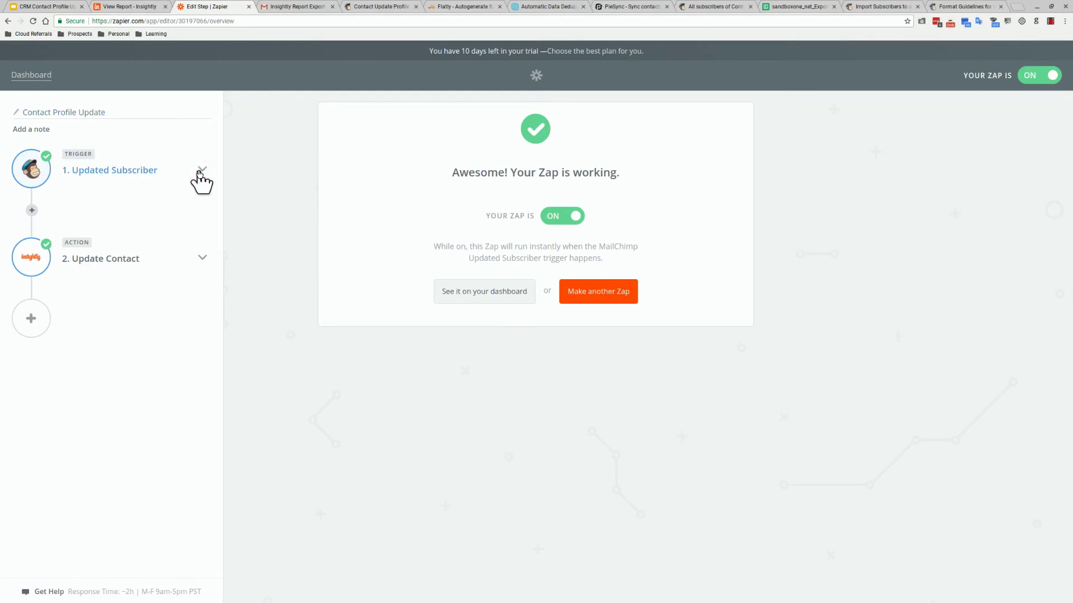
pyautogui.click(200, 174)
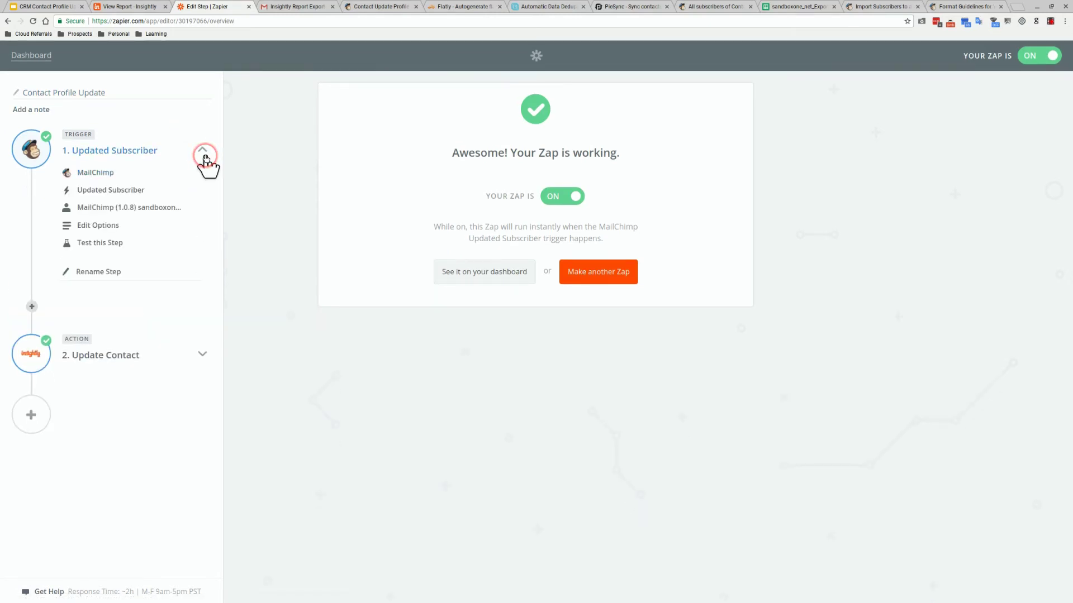
# Review the trigger's MailChimp app, Updated Subscriber event, connected account and list settings
pyautogui.click(142, 170)
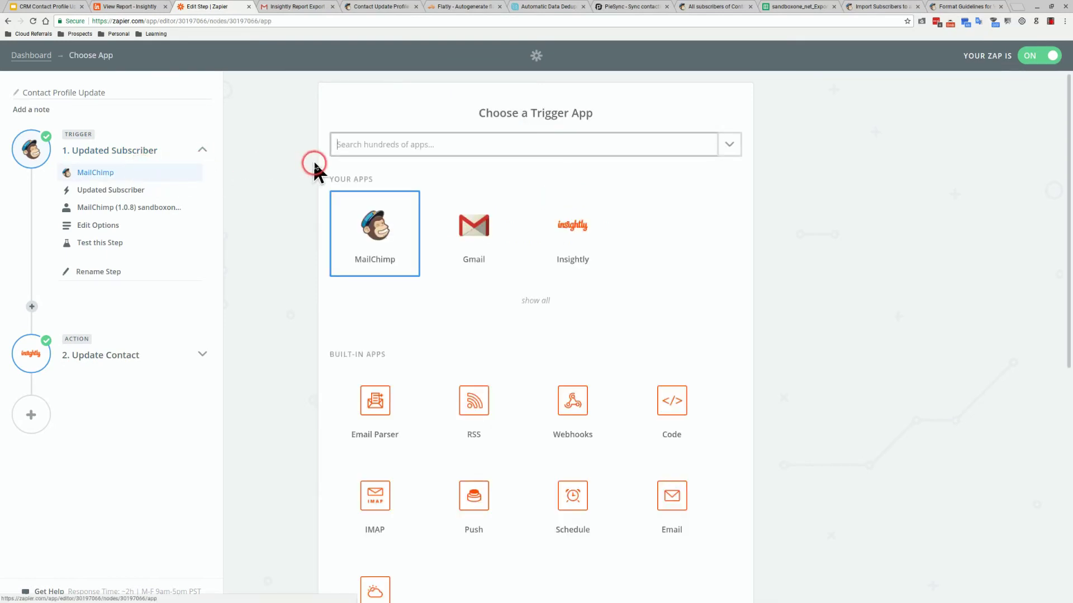
pyautogui.click(358, 213)
pyautogui.click(166, 197)
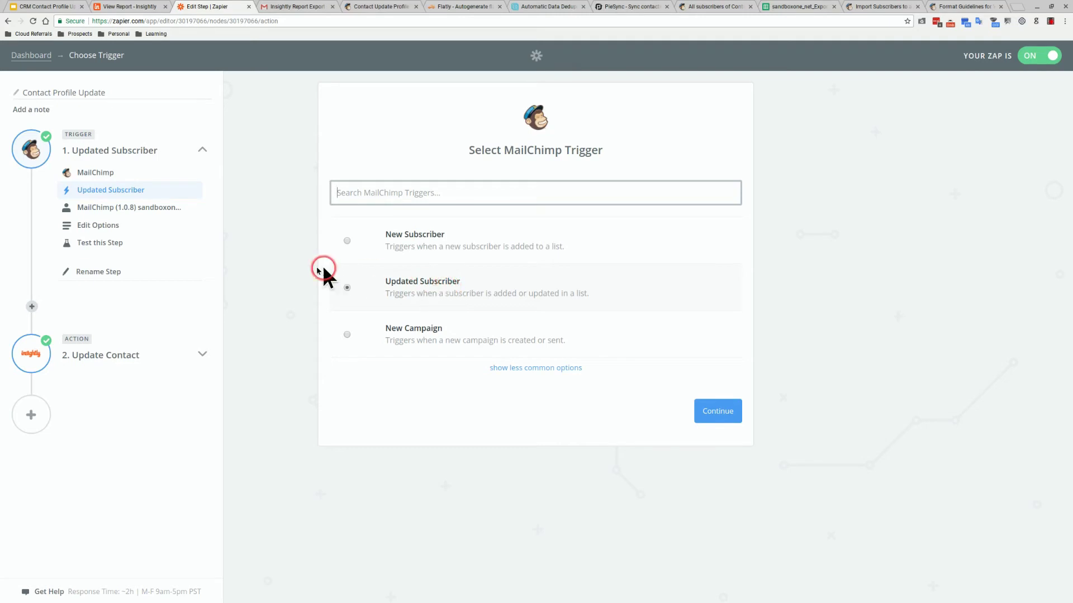
pyautogui.click(170, 216)
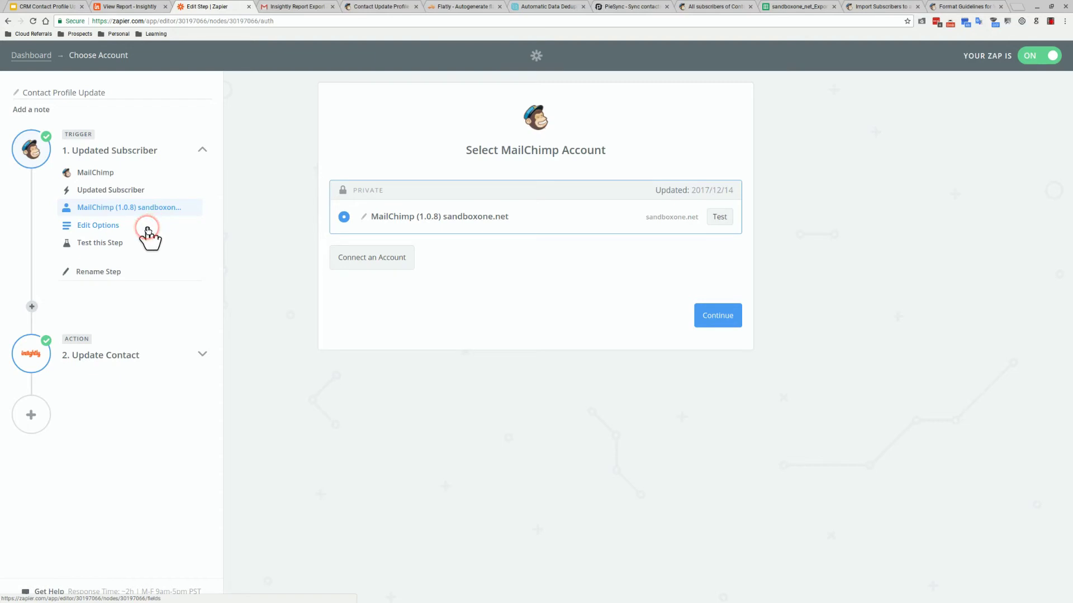
pyautogui.click(148, 229)
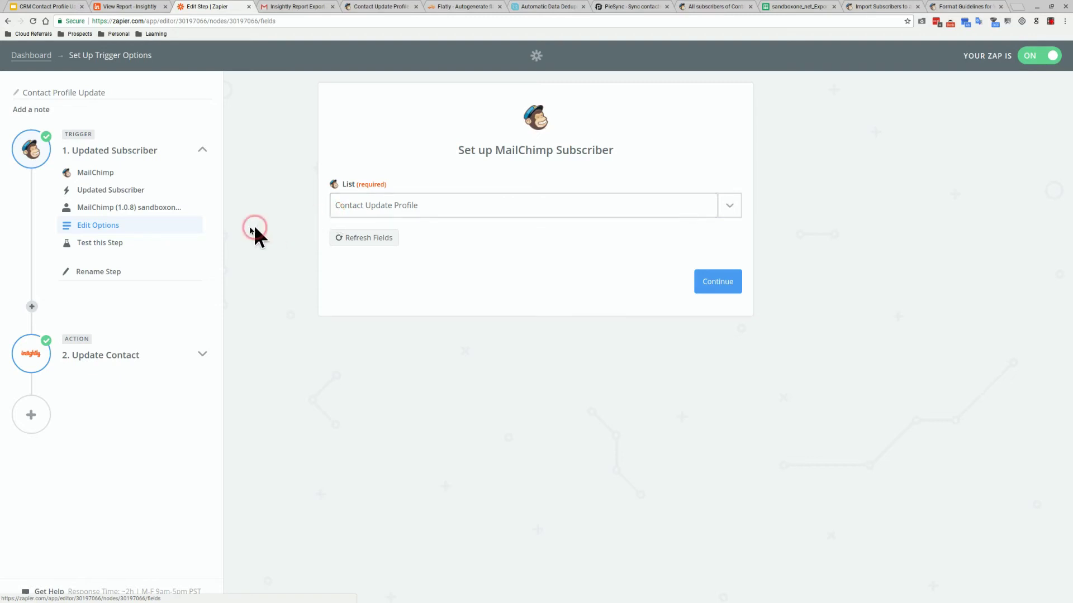
pyautogui.click(141, 247)
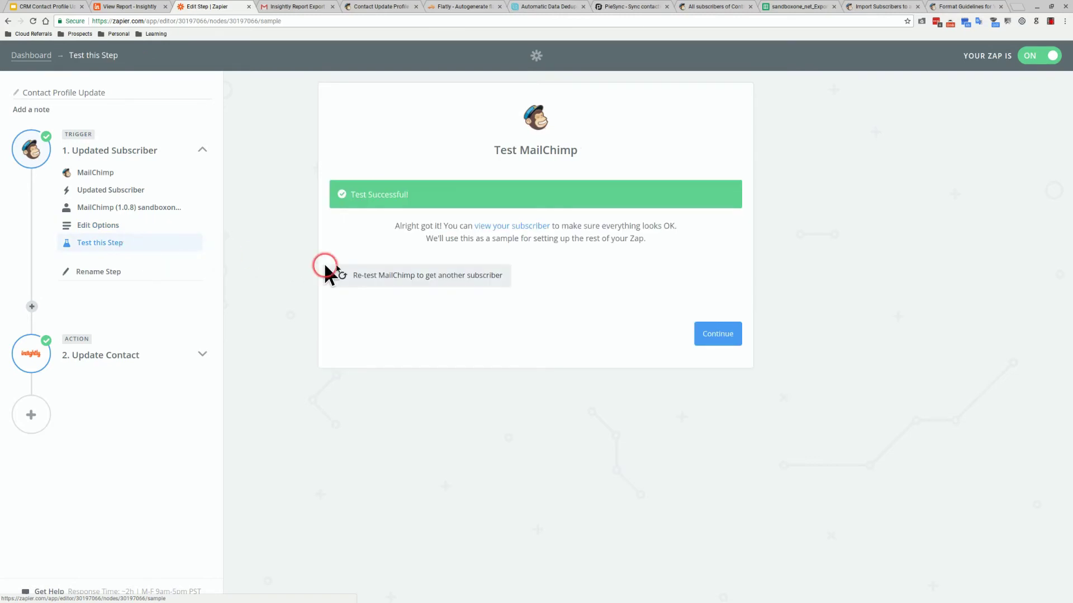
# Re-test the trigger with an existing subscriber, continue, and expand the Update Contact action
pyautogui.click(506, 276)
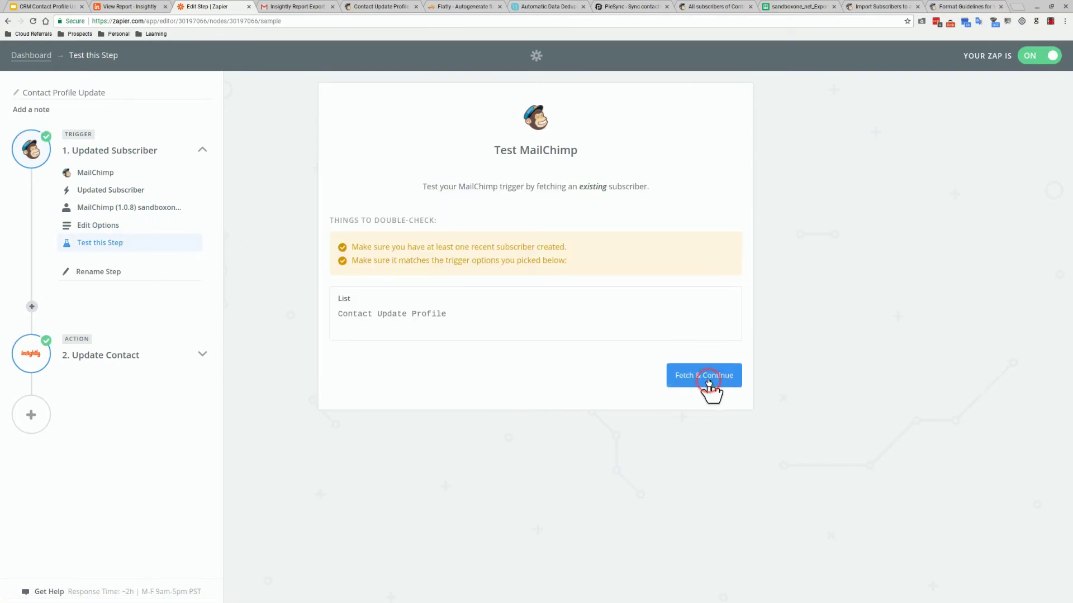
pyautogui.click(708, 382)
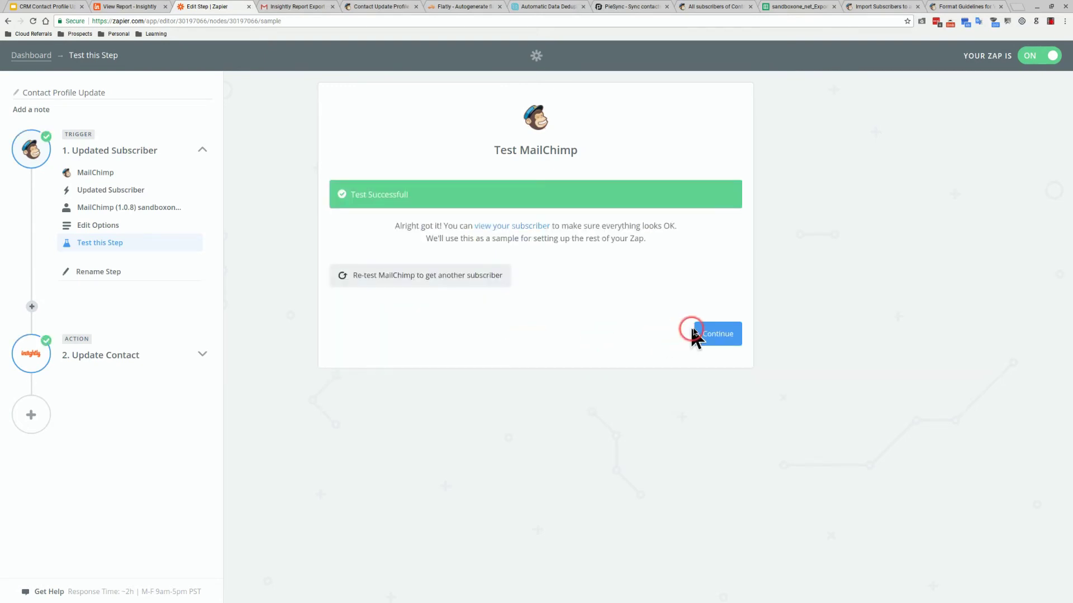
pyautogui.click(709, 334)
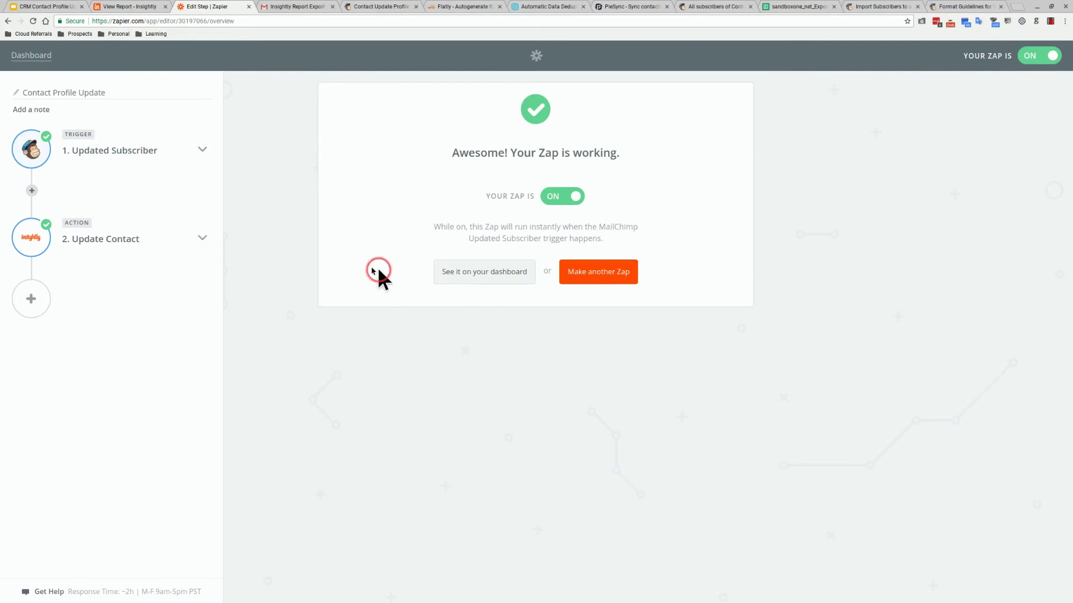
pyautogui.click(203, 239)
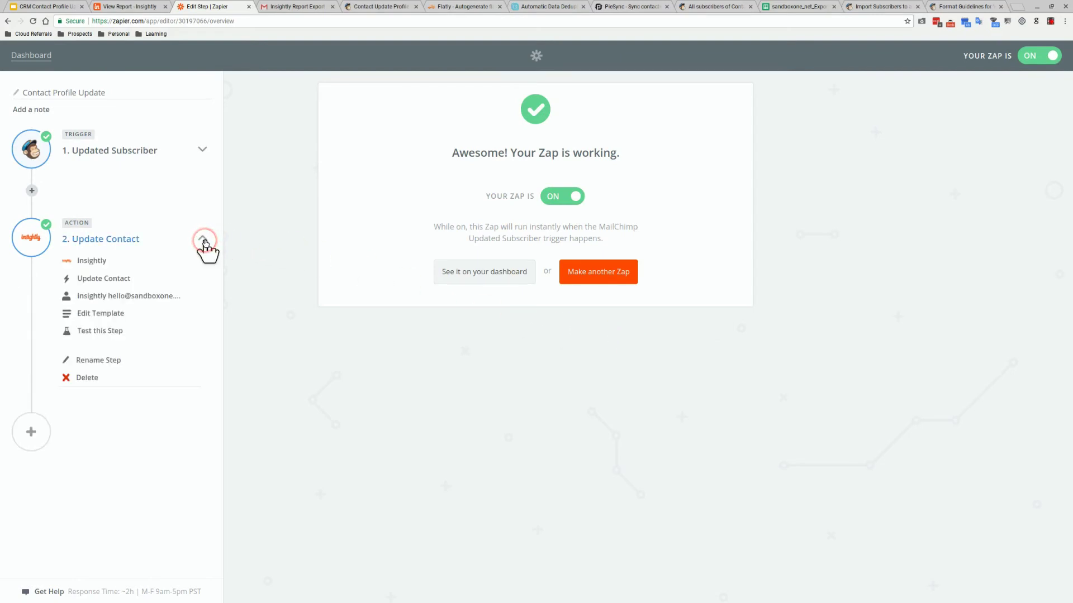
# Keep Insightly as step 2's app, choose the Update Contact action, and select the Insightly account
pyautogui.click(142, 259)
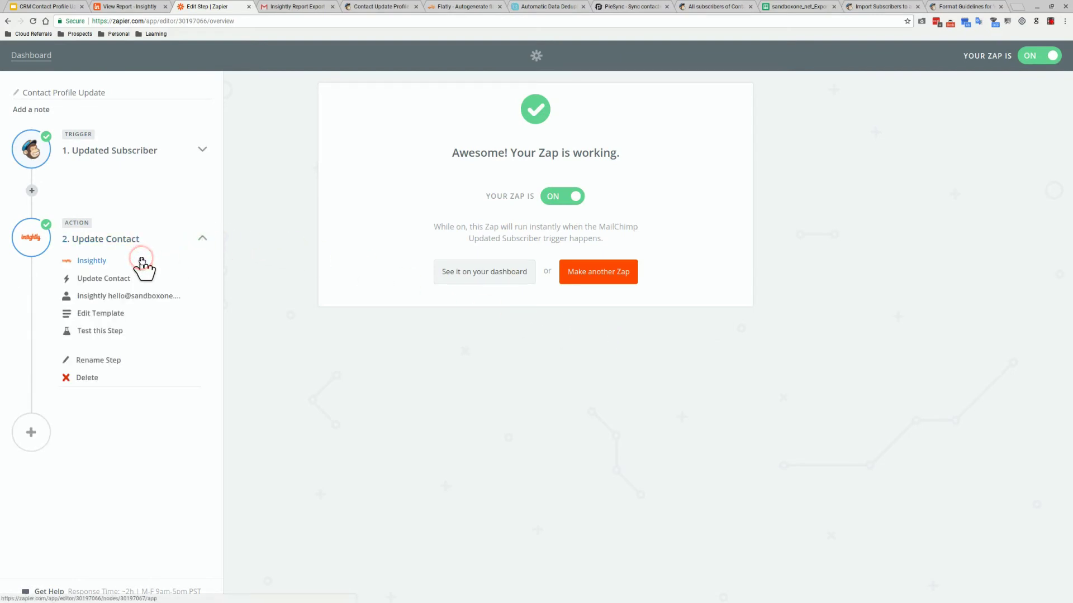
pyautogui.click(396, 234)
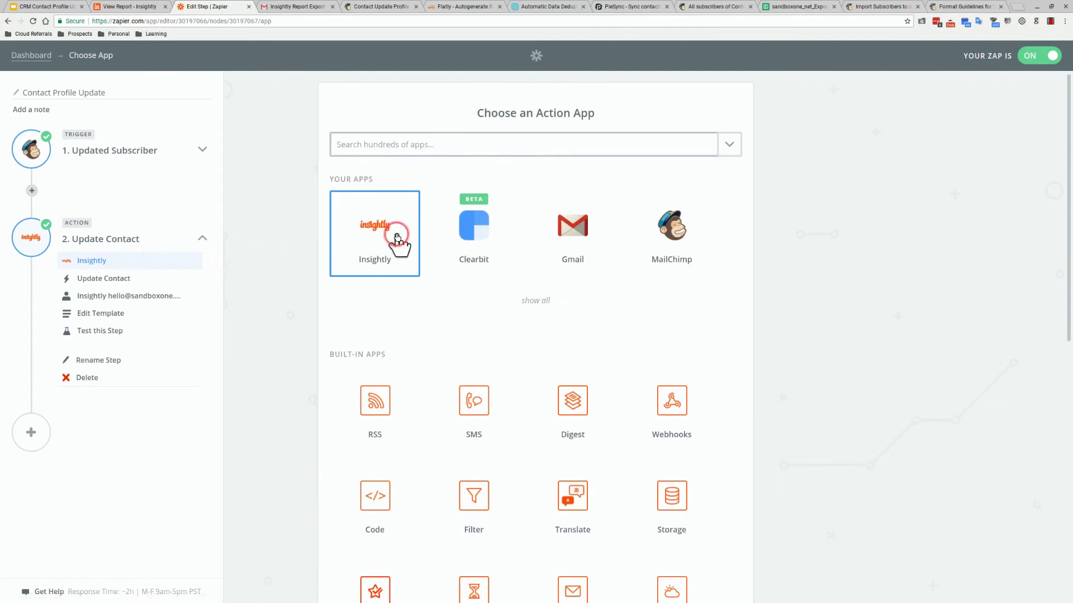
pyautogui.click(370, 251)
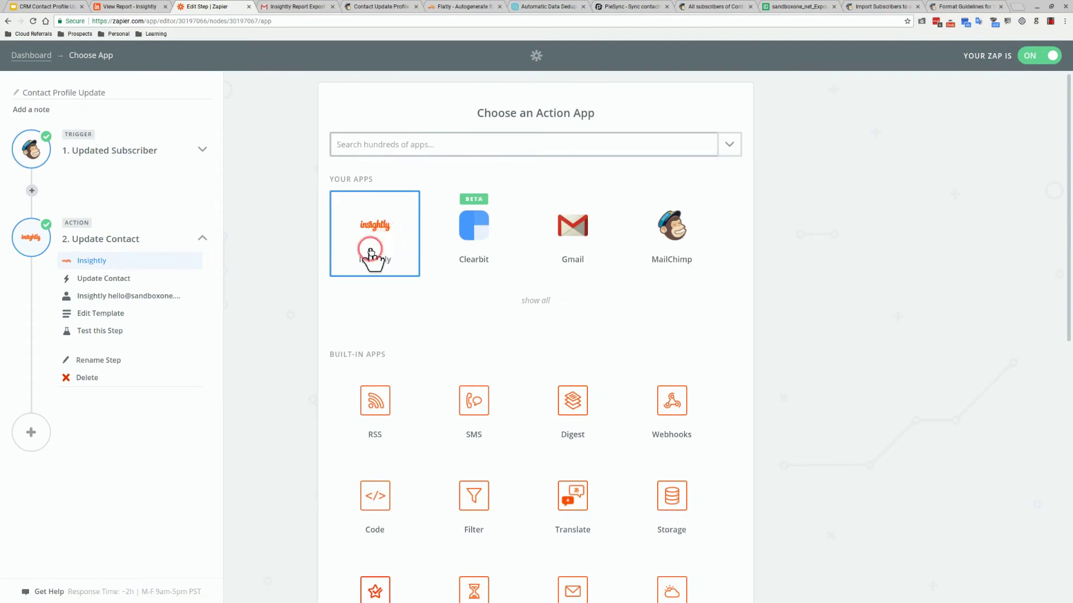
pyautogui.click(152, 282)
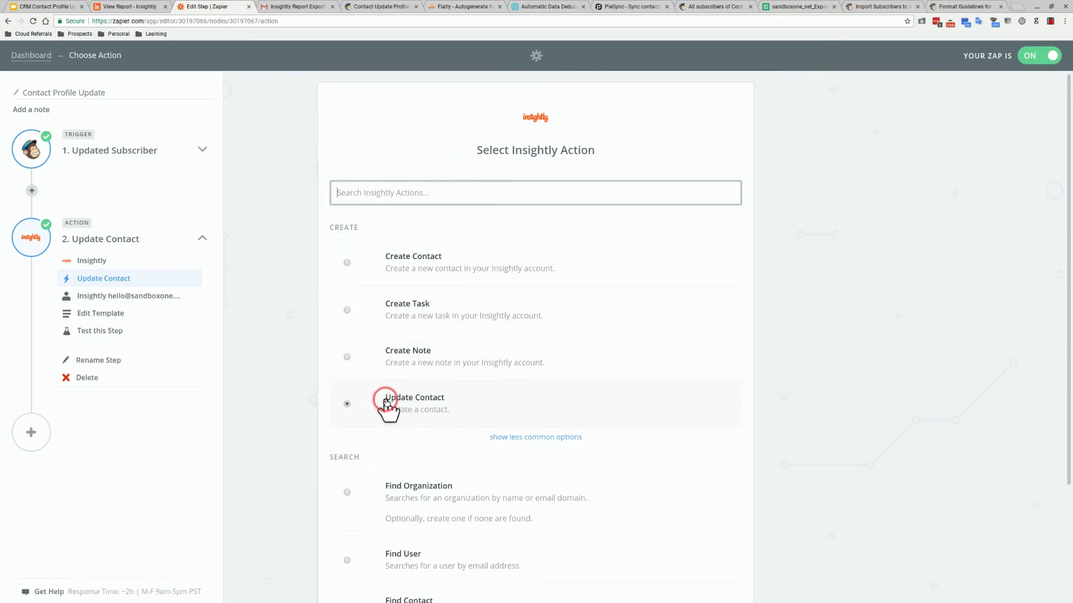
pyautogui.click(181, 295)
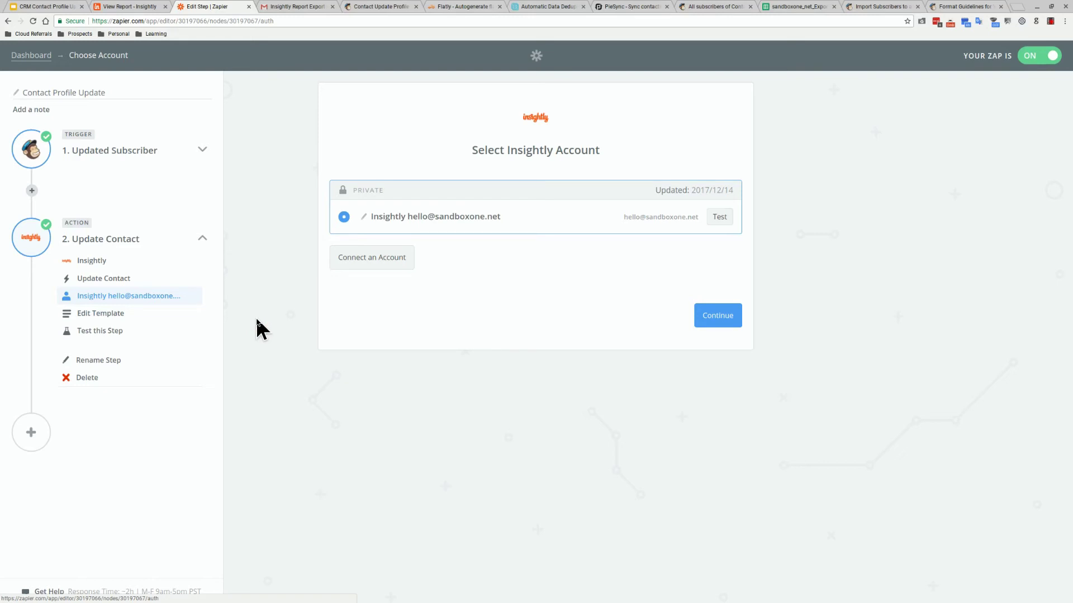
pyautogui.click(257, 319)
# Open the Update Contact field mapping template, then go to Mailchimp's Contact Update Profile Form subscriber list
pyautogui.click(163, 318)
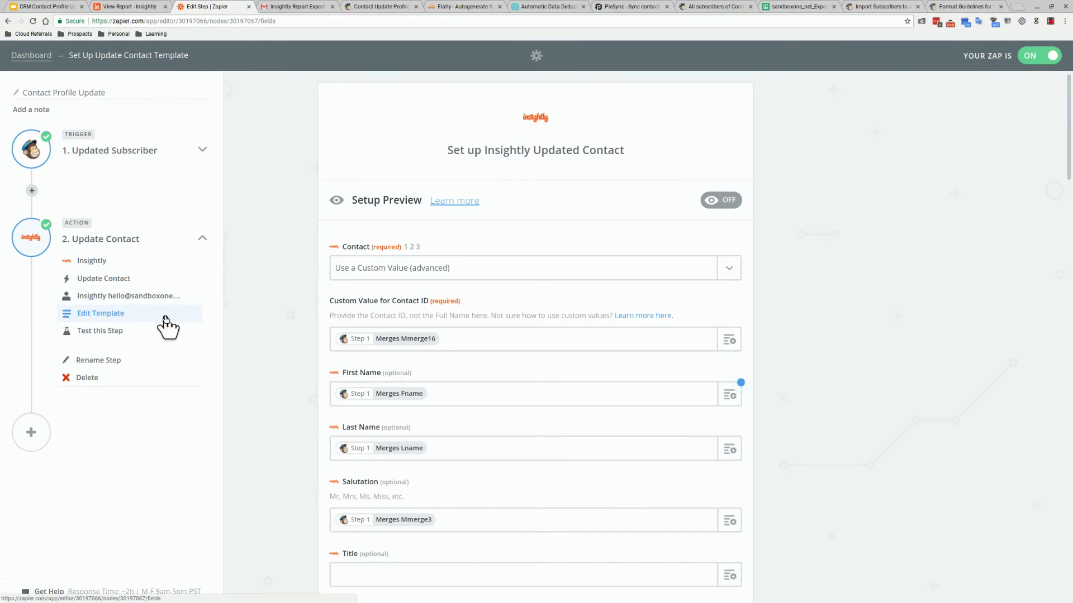
pyautogui.click(167, 319)
pyautogui.click(379, 10)
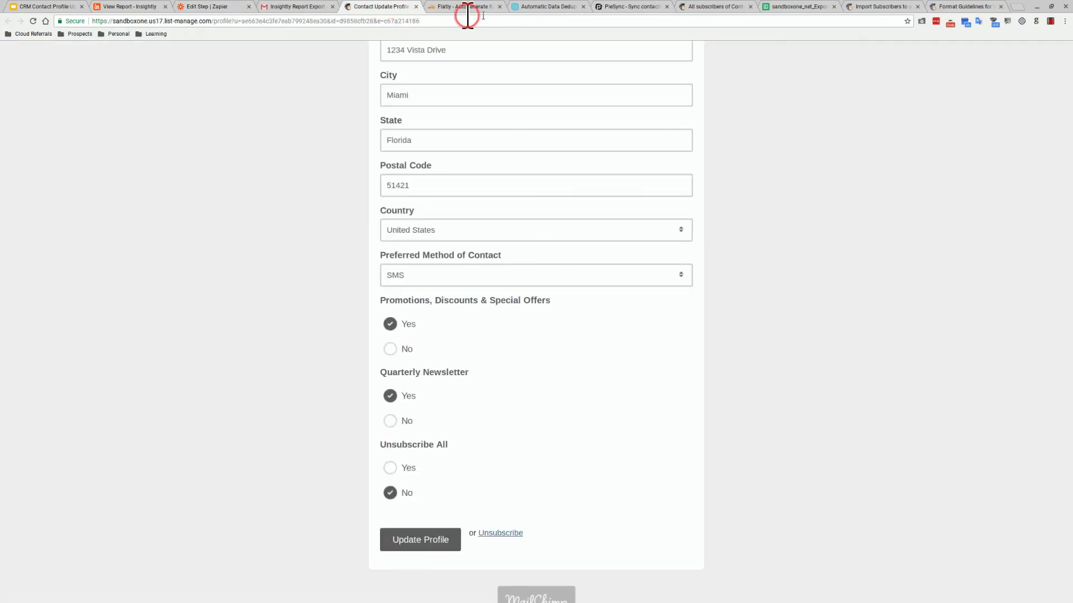
pyautogui.click(690, 10)
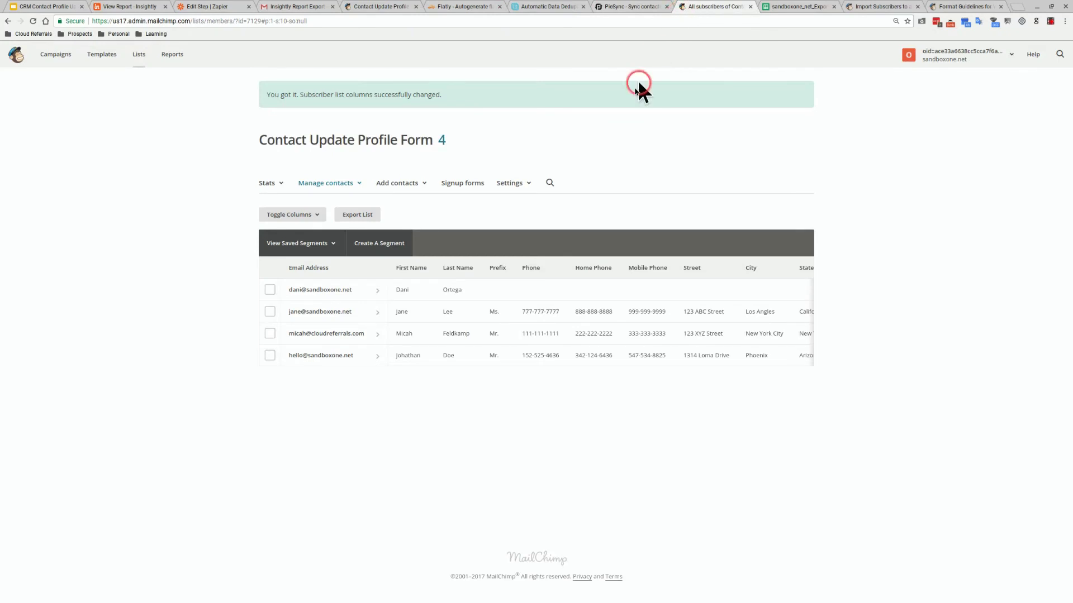
# Open the list's 'List fields and *|MERGE|* tags' settings page and restore the browser window
pyautogui.click(523, 187)
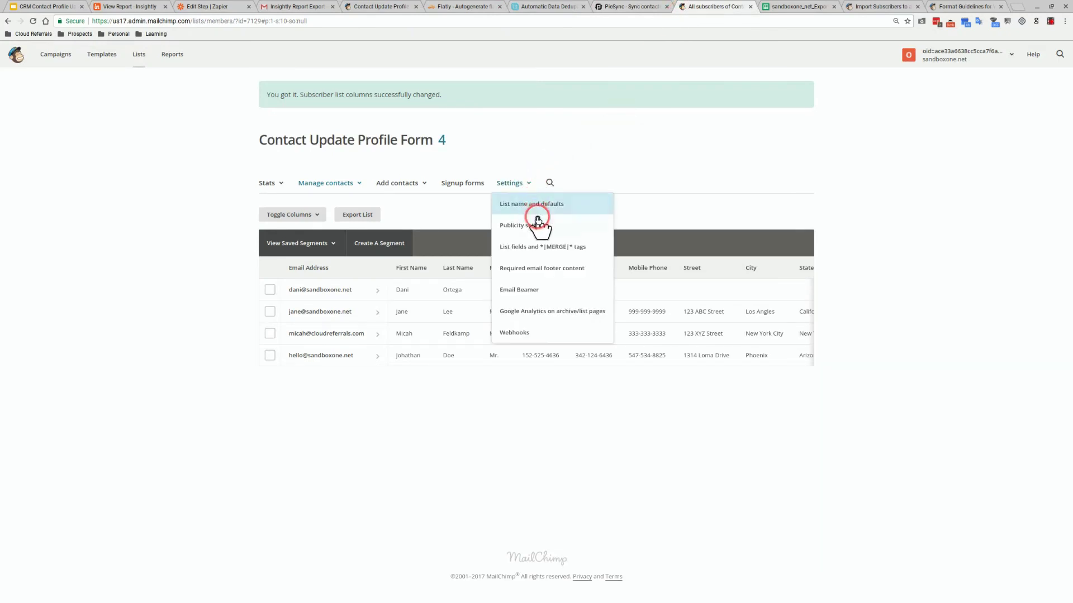
pyautogui.click(538, 247)
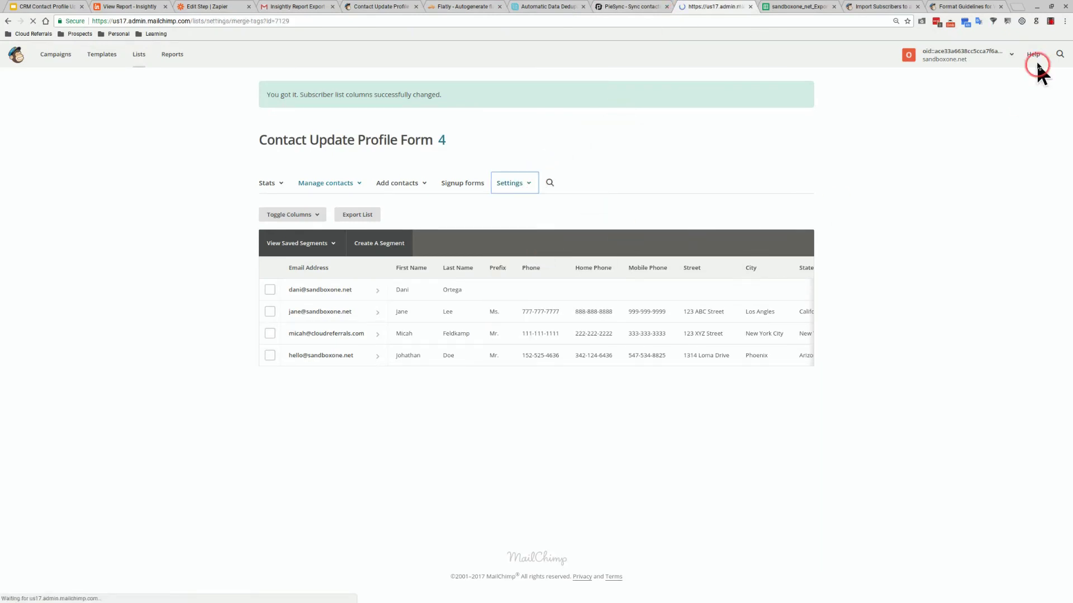
pyautogui.click(1052, 7)
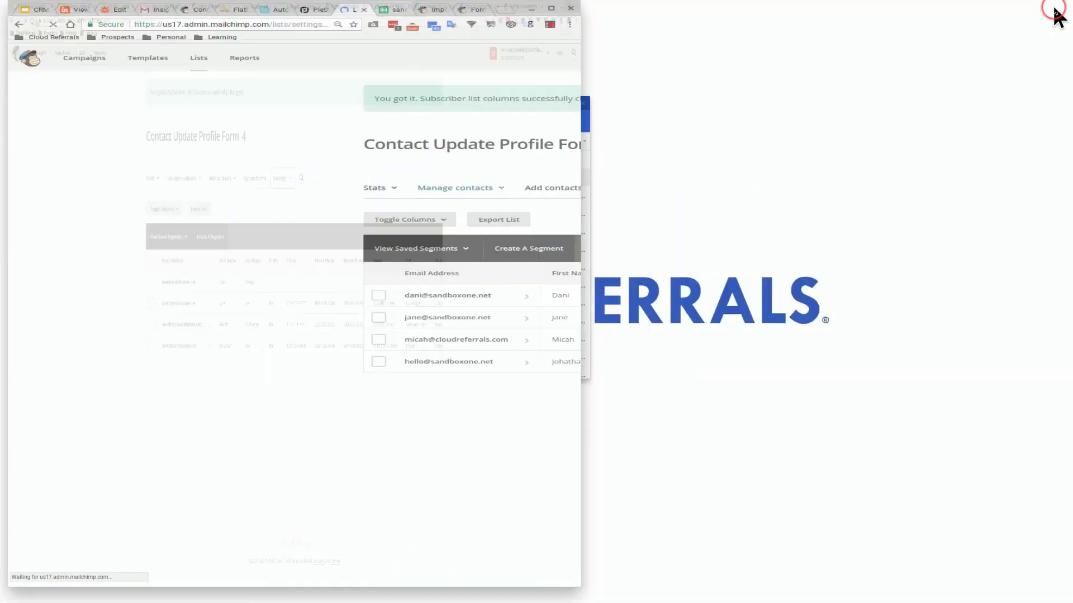
# Tear the merge tags page into its own window, tiled right of the widened Zapier template
pyautogui.moveTo(256, 11); pyautogui.dragTo(823, 13)
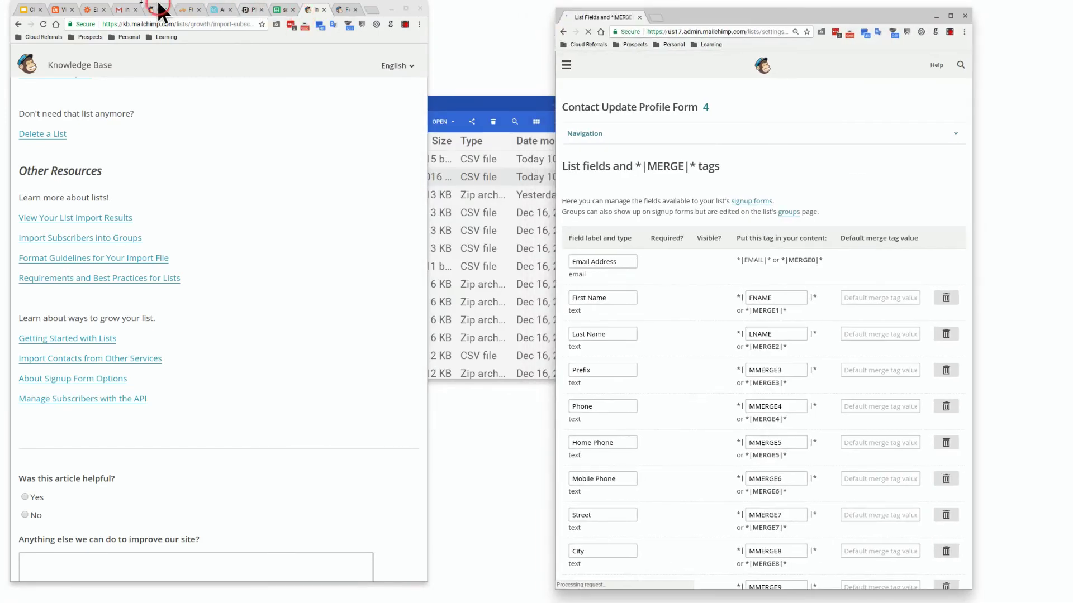
pyautogui.click(100, 8)
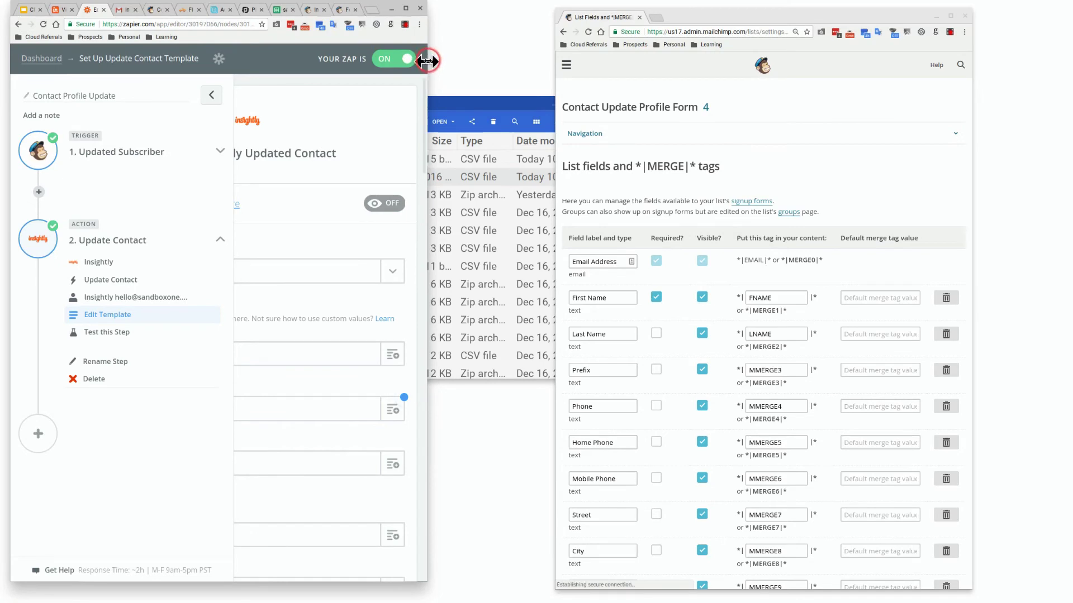
pyautogui.moveTo(428, 60); pyautogui.dragTo(699, 84)
pyautogui.moveTo(746, 18); pyautogui.dragTo(900, 18)
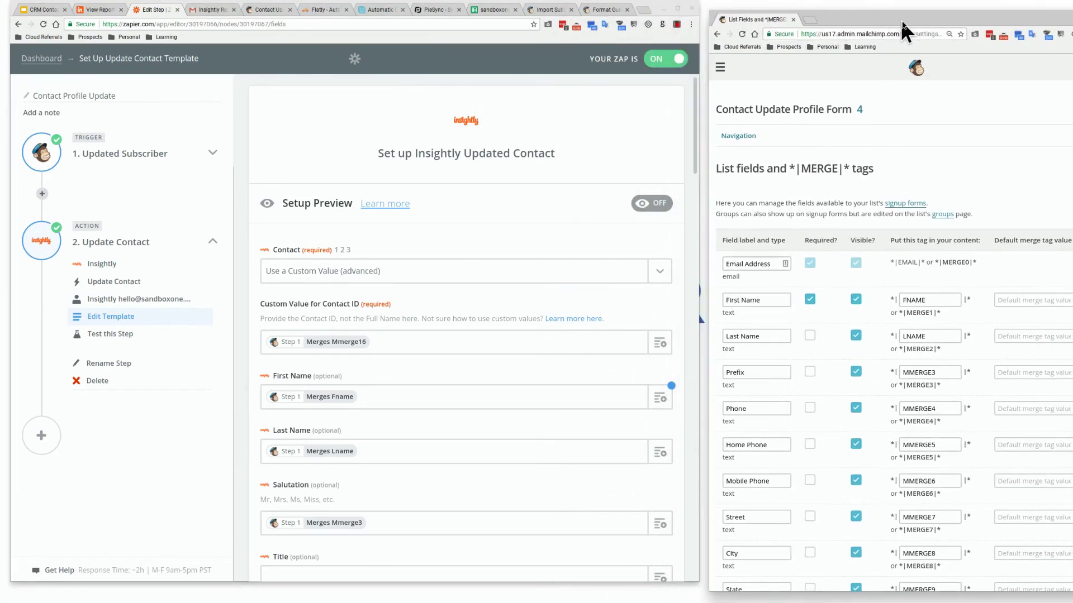
pyautogui.click(594, 178)
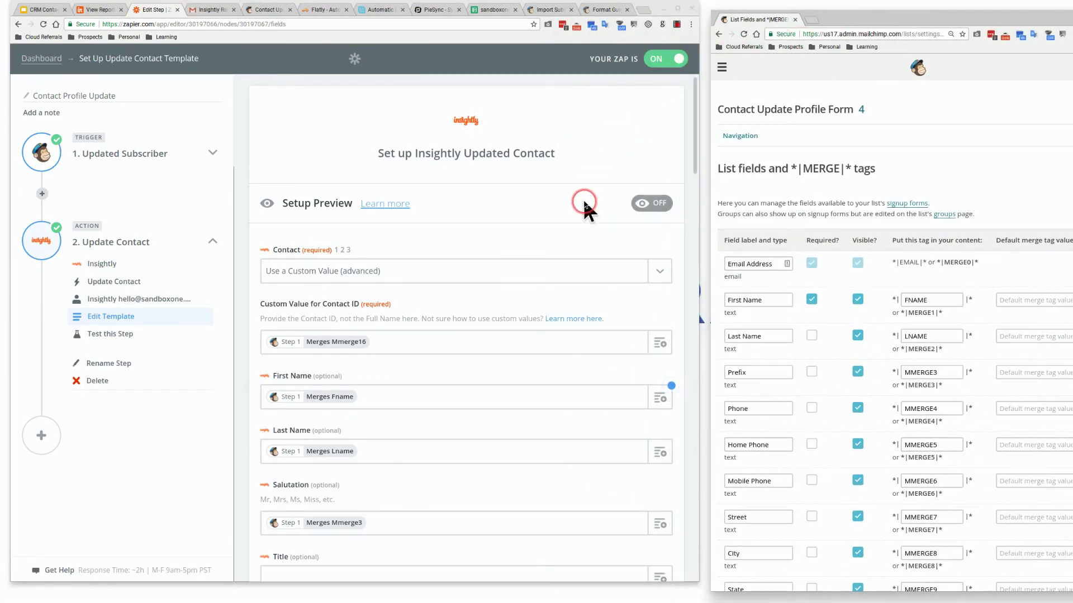
pyautogui.scroll(-1, 581, 211)
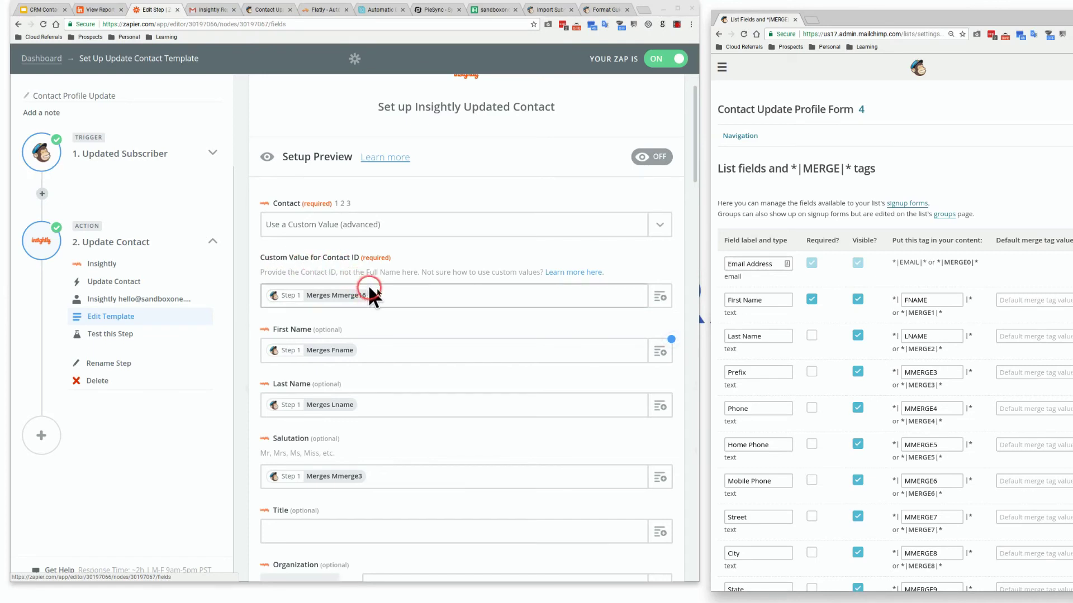
pyautogui.click(652, 296)
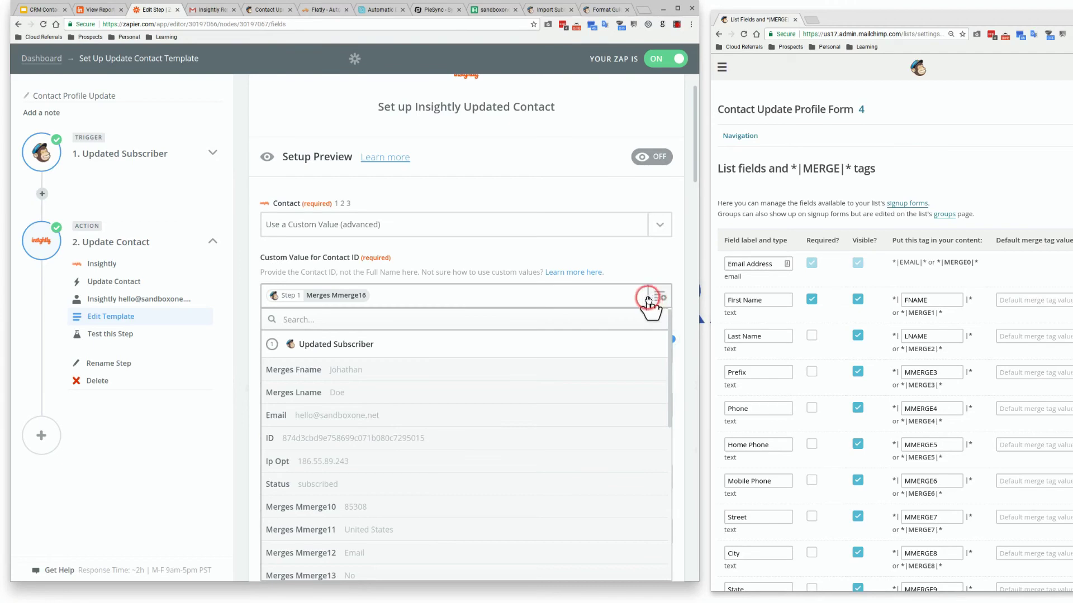
pyautogui.scroll(-6, 726, 330)
pyautogui.scroll(-6, 732, 325)
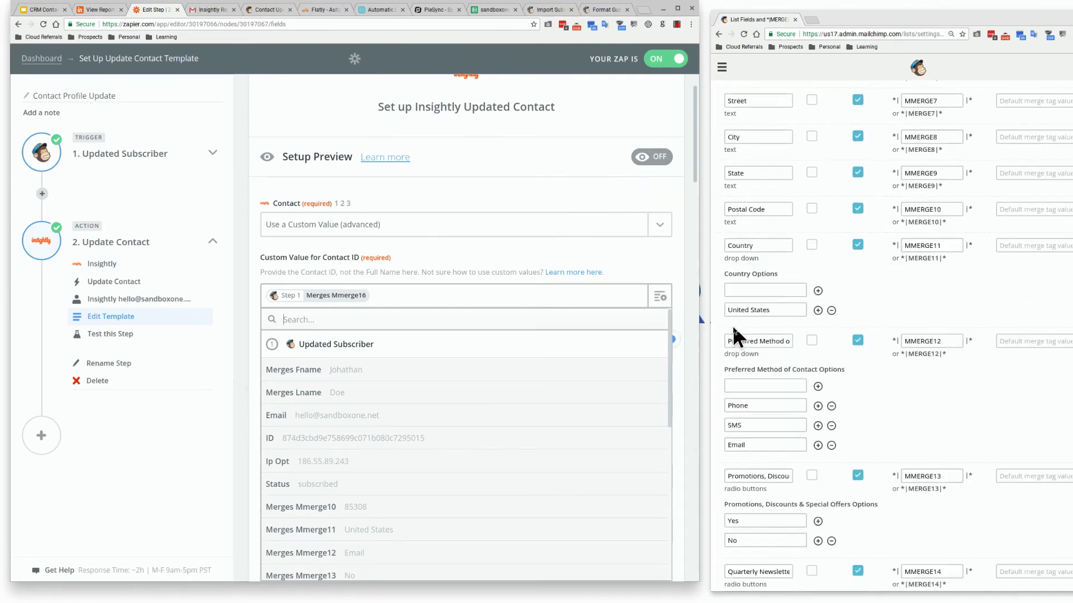
pyautogui.scroll(-1, 733, 327)
pyautogui.click(744, 308)
pyautogui.click(802, 327)
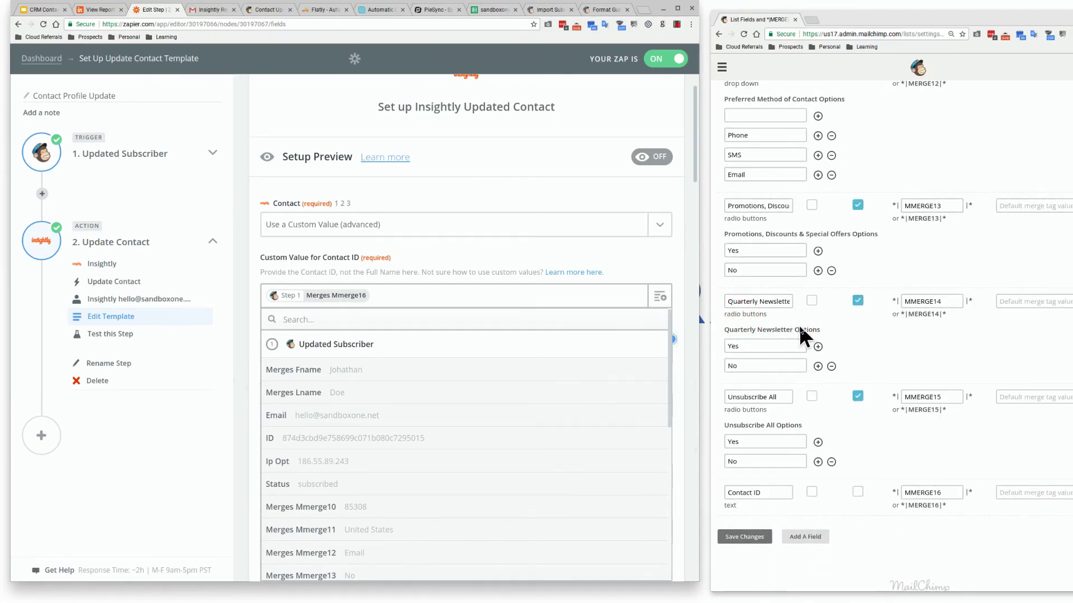
pyautogui.click(771, 159)
pyautogui.click(881, 143)
pyautogui.click(588, 321)
pyautogui.write('mmerge')
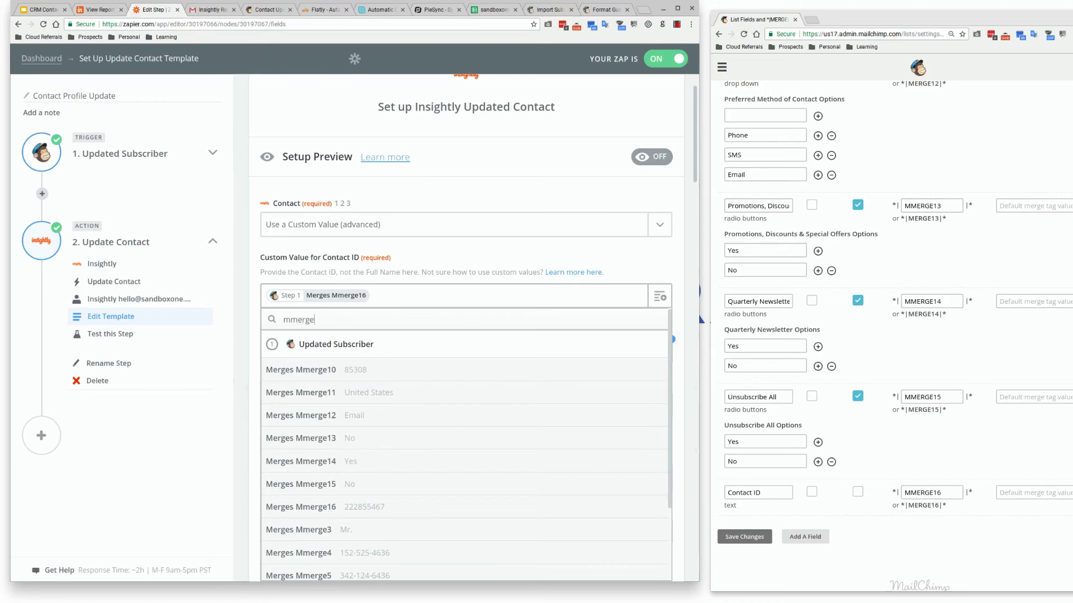
pyautogui.write('16')
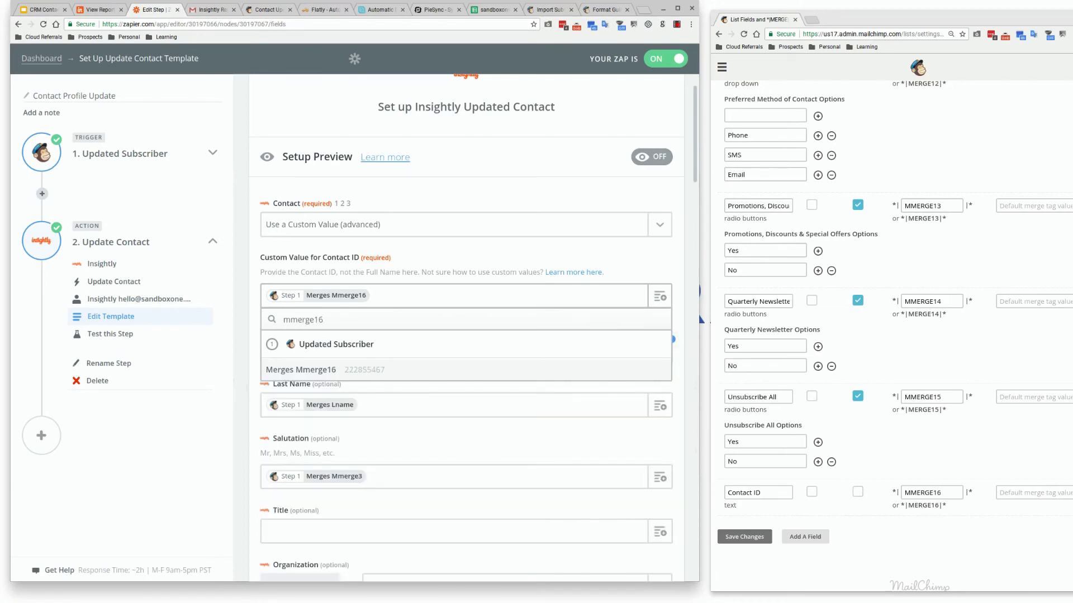
pyautogui.click(550, 369)
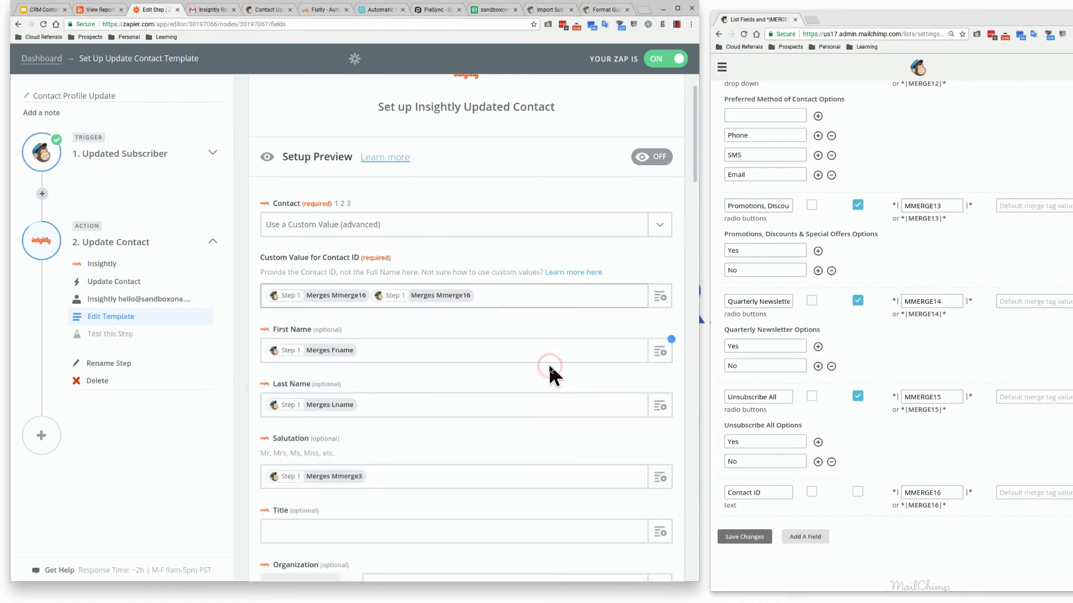
pyautogui.press('BackSpace')
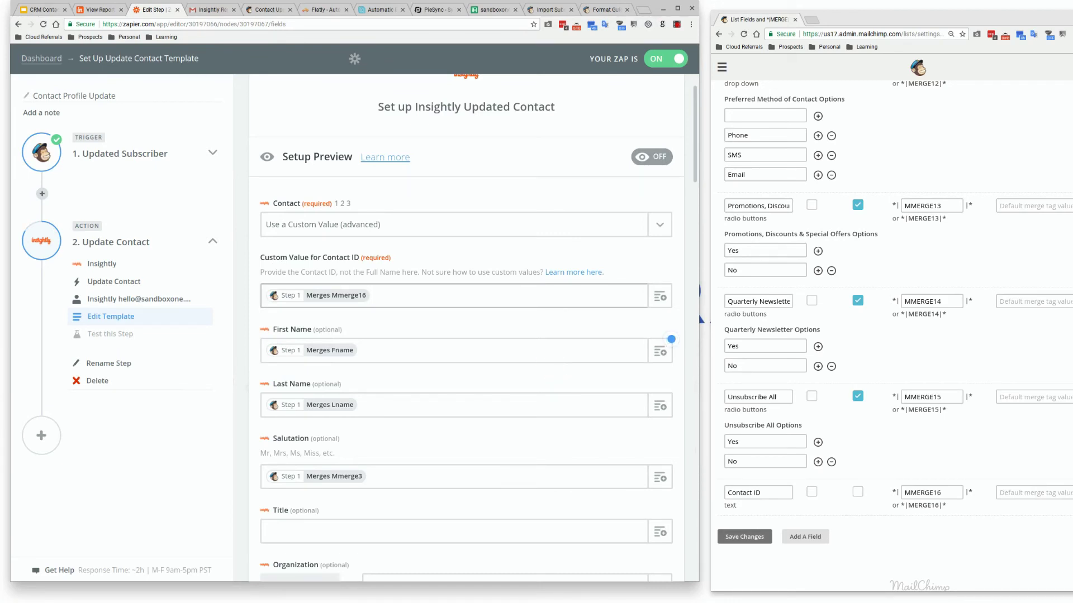
# Finish the Contact ID mapping and review the template's remaining fields down to Unsubscribe All
pyautogui.click(416, 380)
pyautogui.scroll(-2, 416, 381)
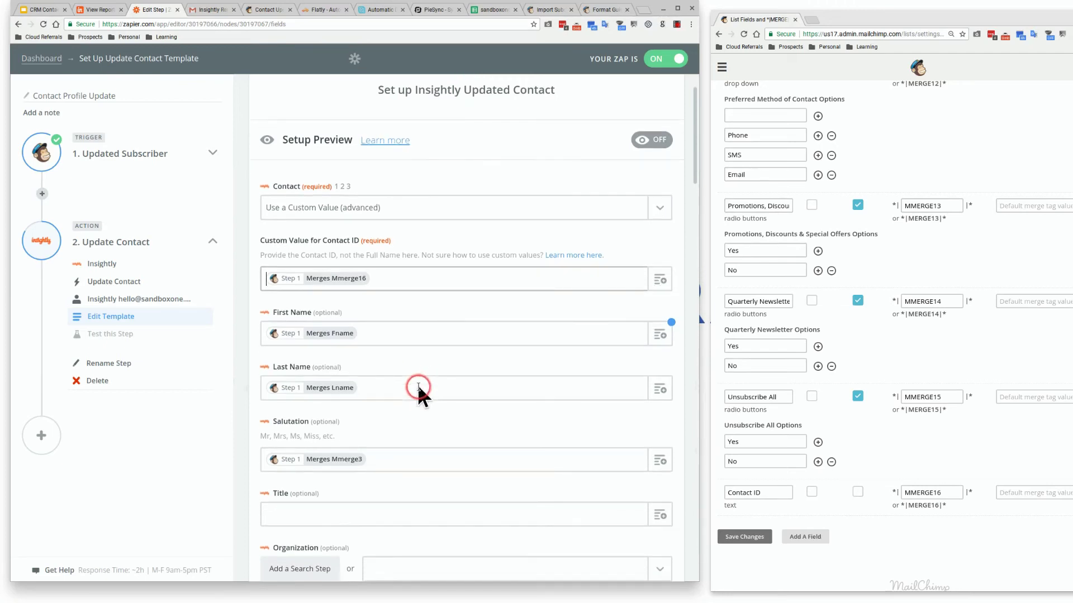
pyautogui.scroll(12, 846, 400)
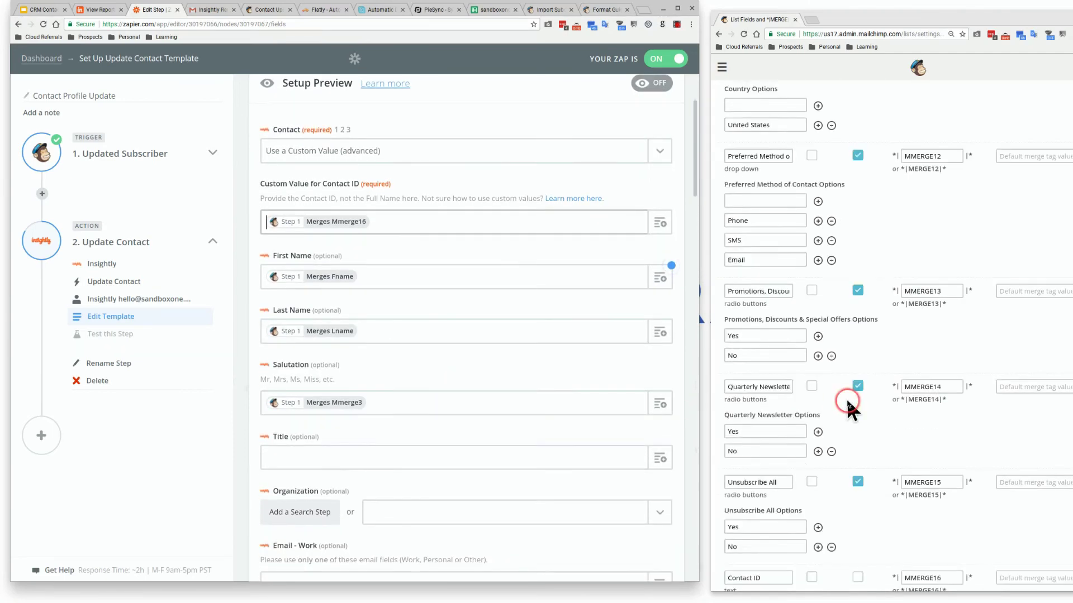
pyautogui.scroll(1, 884, 369)
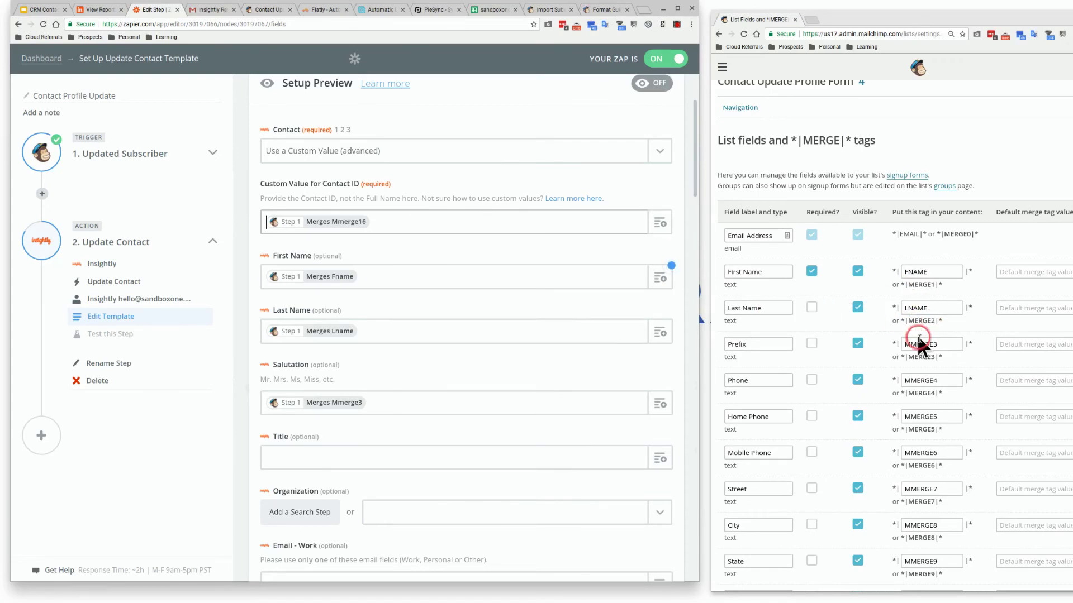
pyautogui.scroll(-9, 563, 328)
pyautogui.scroll(10, 562, 326)
pyautogui.click(542, 316)
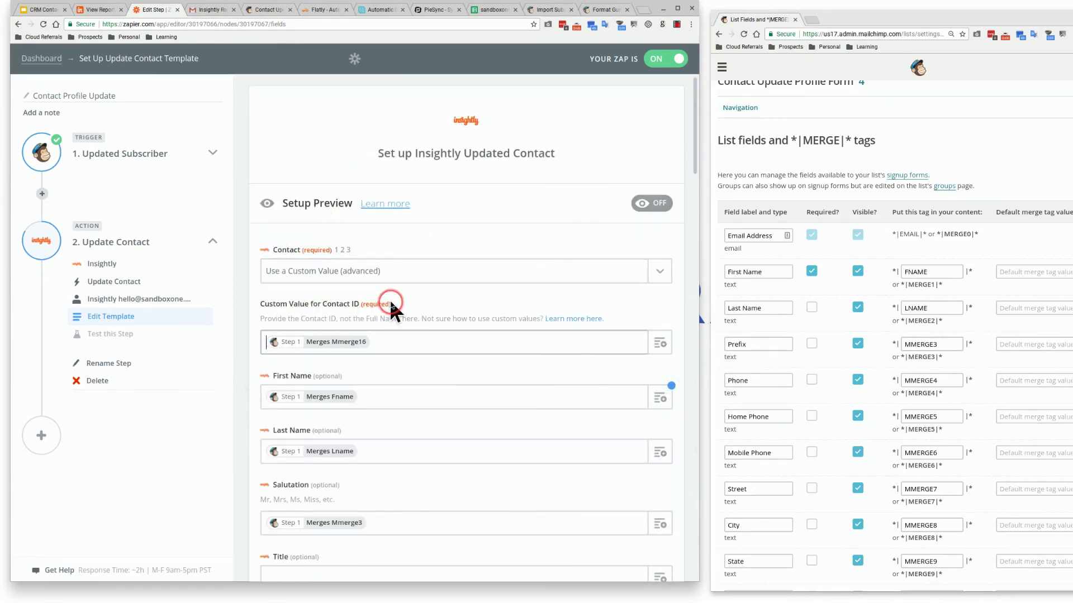
pyautogui.scroll(-6, 390, 302)
pyautogui.scroll(-9, 390, 300)
pyautogui.scroll(-9, 391, 303)
pyautogui.scroll(-4, 391, 300)
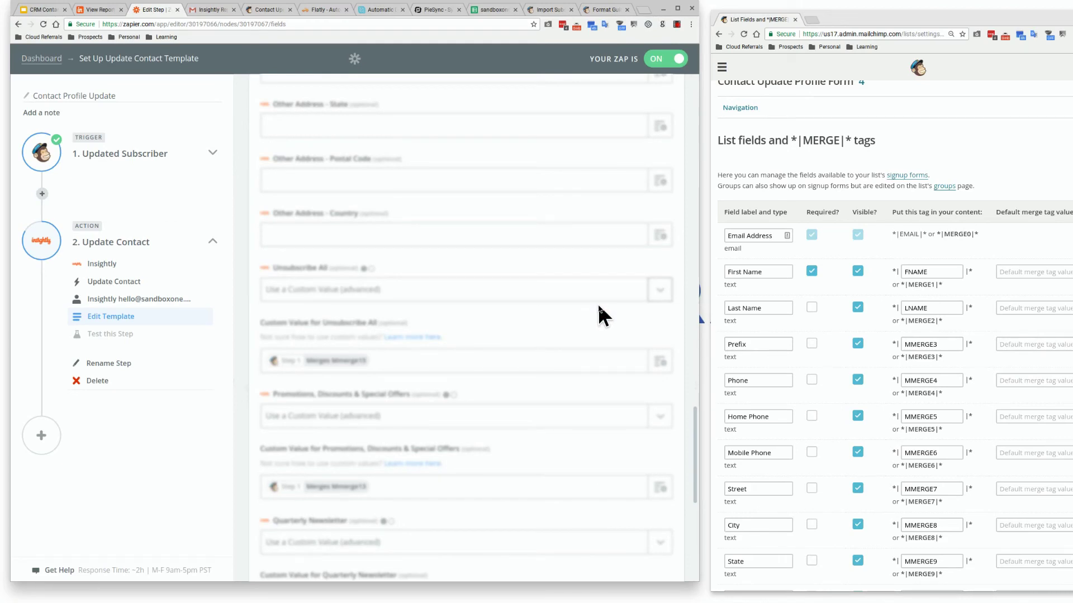
# Map Unsubscribe All to a custom value, Step 1 Merges Mmerge15, and scroll to Continue
pyautogui.click(659, 293)
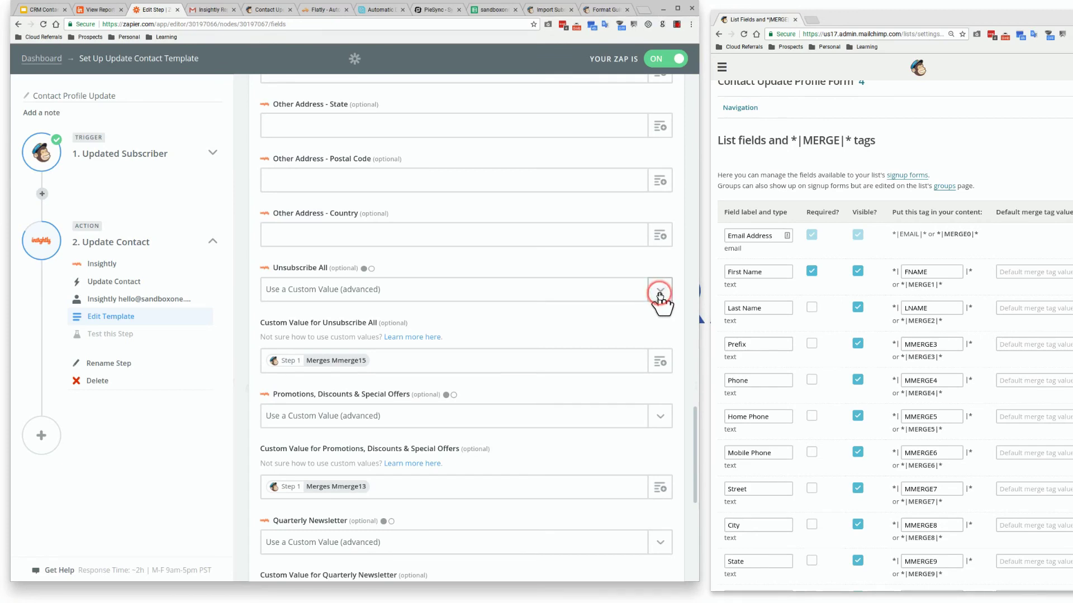
pyautogui.click(556, 405)
pyautogui.click(680, 383)
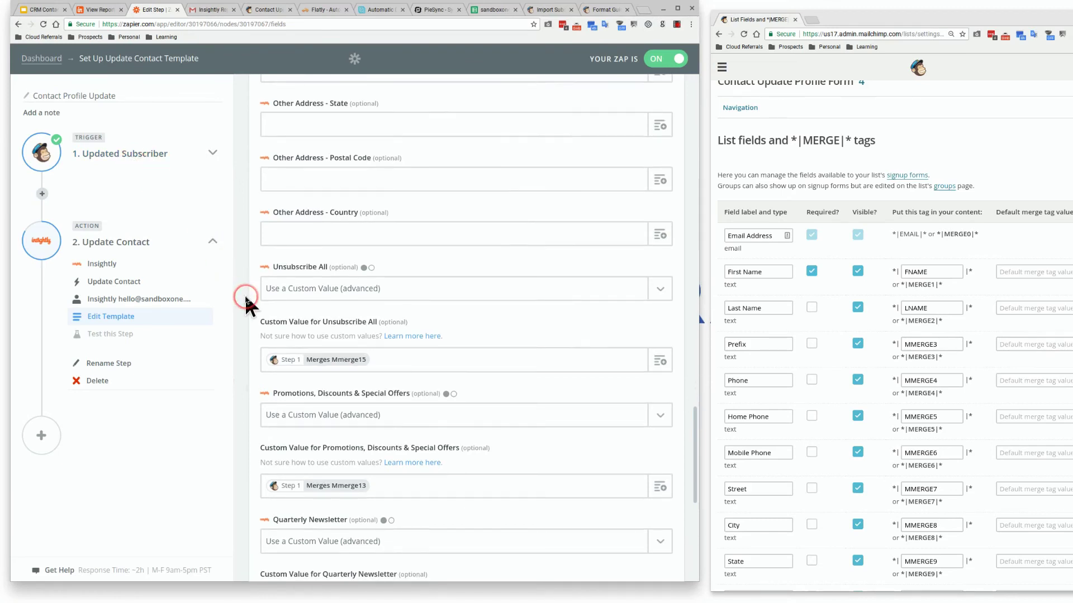
pyautogui.scroll(-7, 244, 297)
pyautogui.scroll(-1, 245, 294)
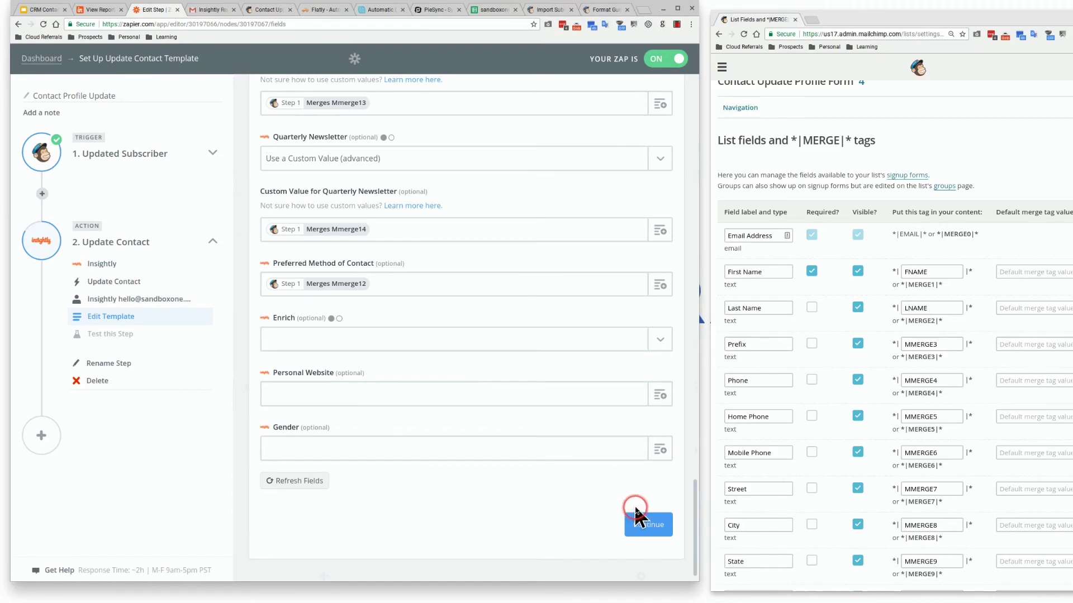
# Continue past the successful test and finish the Contact Profile Update Zap so it's switched on
pyautogui.click(644, 537)
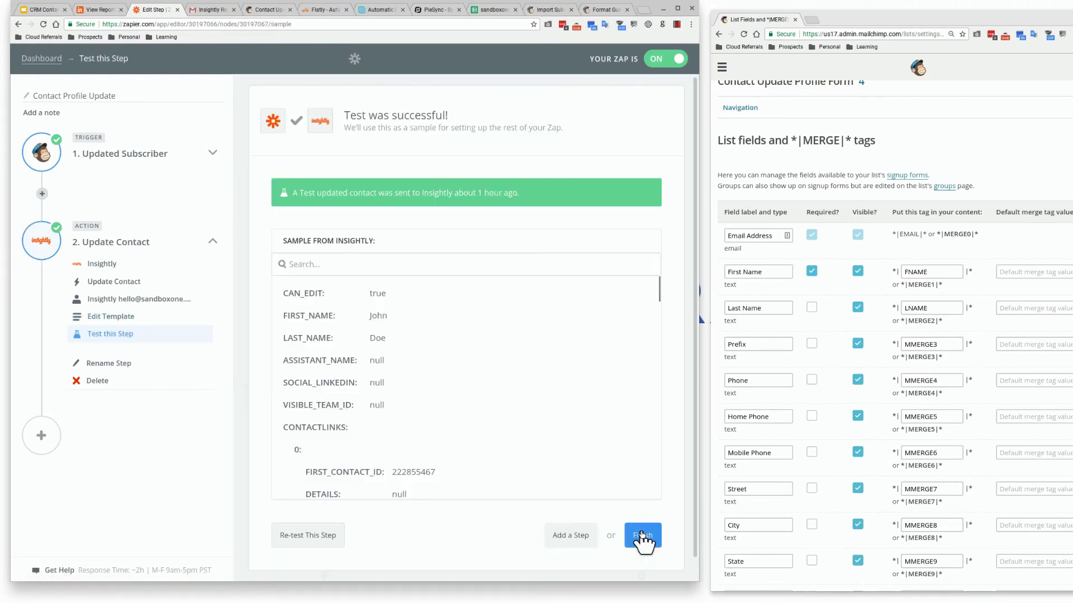
pyautogui.click(643, 536)
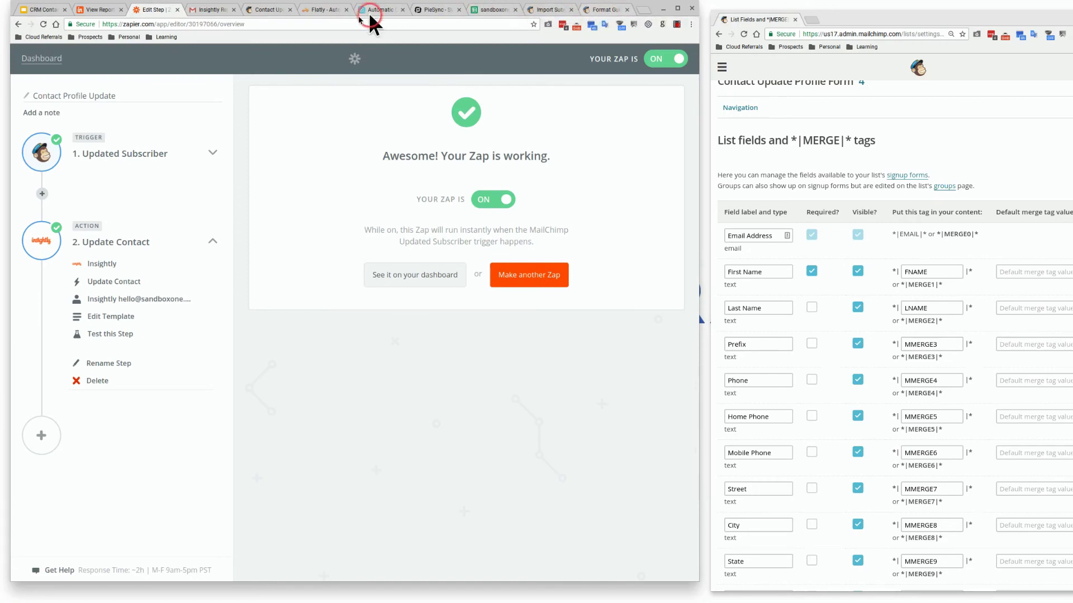
pyautogui.click(280, 12)
# Close the profile update form, both import help articles, and the sandboxone spreadsheet tab
pyautogui.click(290, 10)
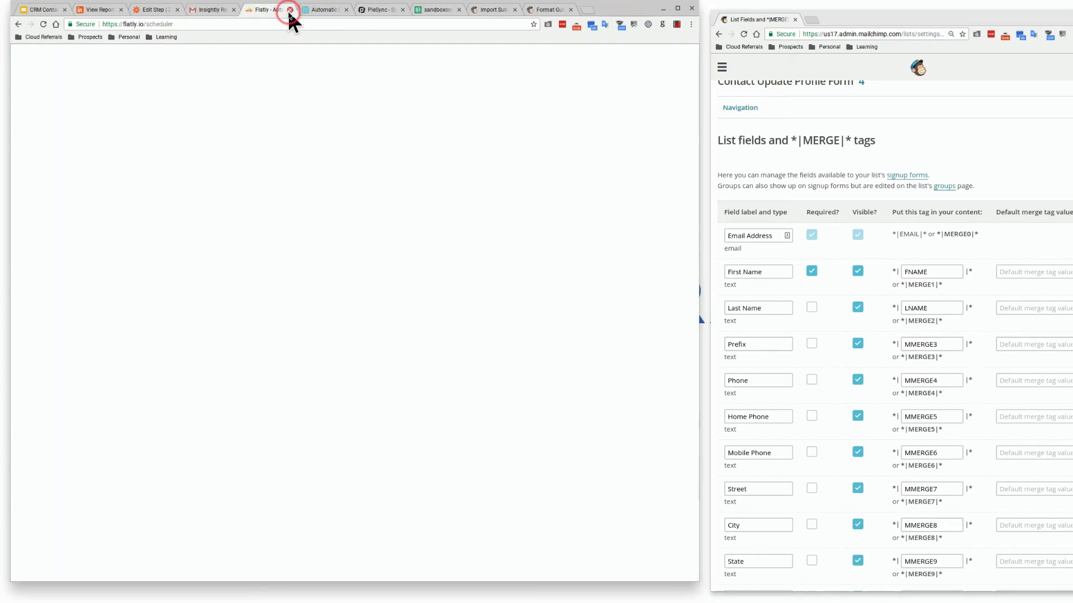
pyautogui.click(486, 11)
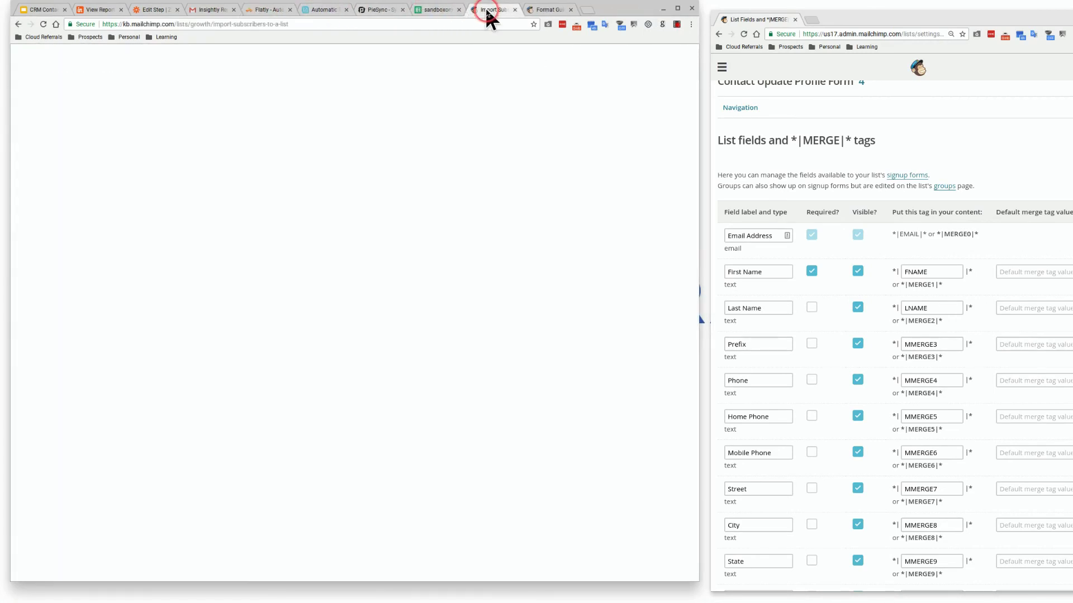
pyautogui.click(515, 10)
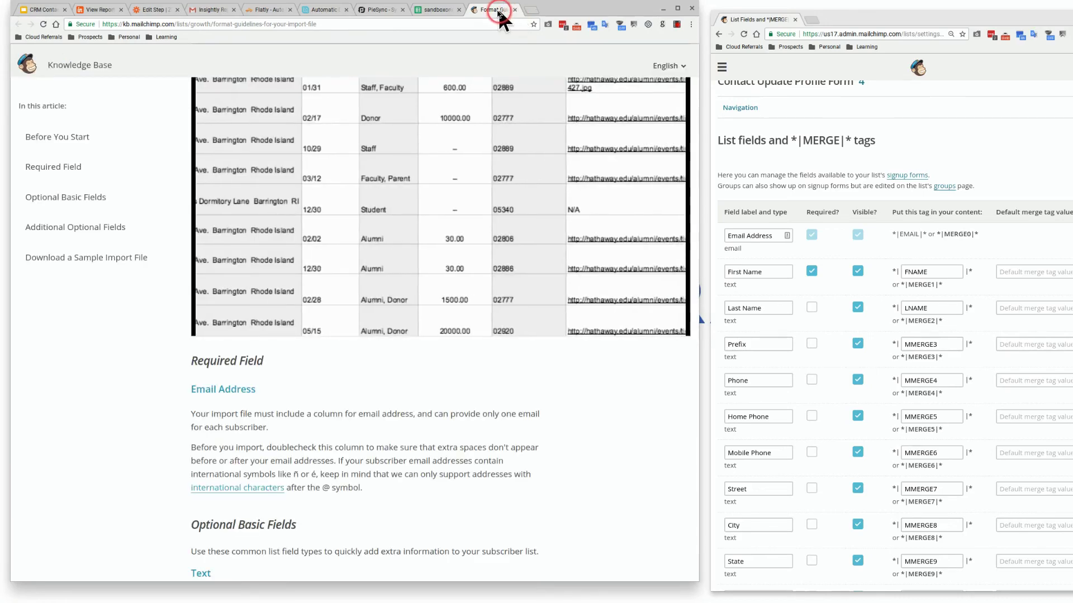
pyautogui.click(515, 10)
pyautogui.click(514, 10)
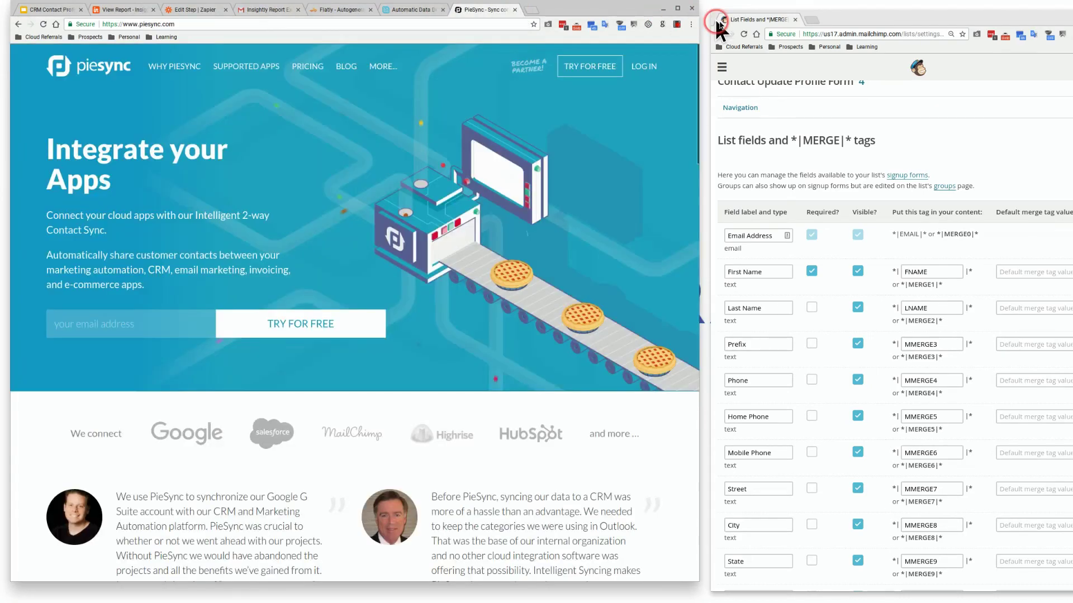
# Merge the Mailchimp tab into a full-screen main window and view the list's contacts
pyautogui.click(713, 18)
pyautogui.moveTo(713, 18); pyautogui.dragTo(645, 7)
pyautogui.click(675, 9)
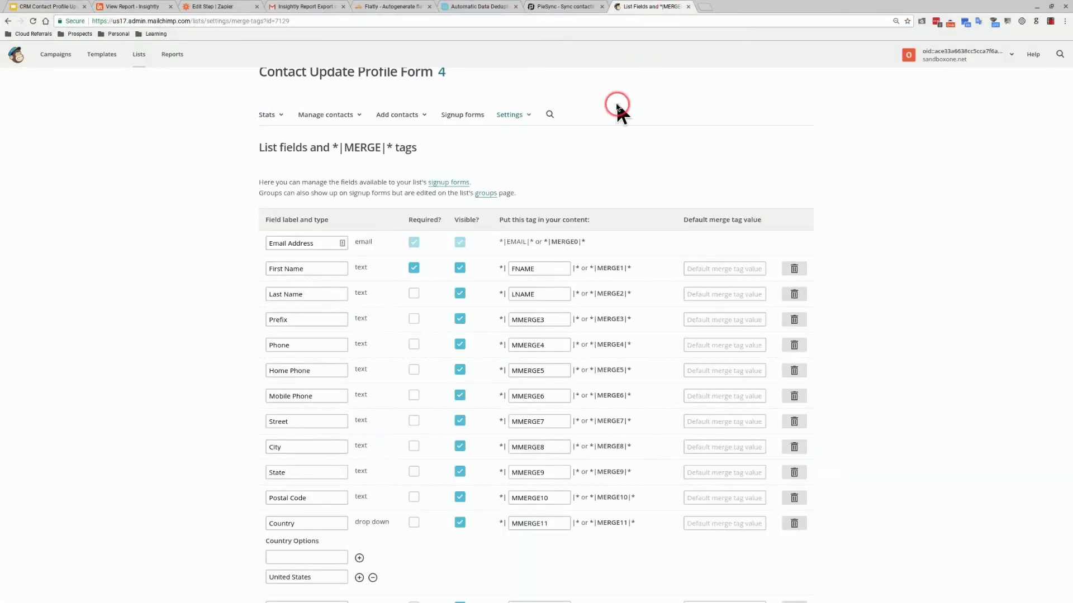
pyautogui.click(365, 117)
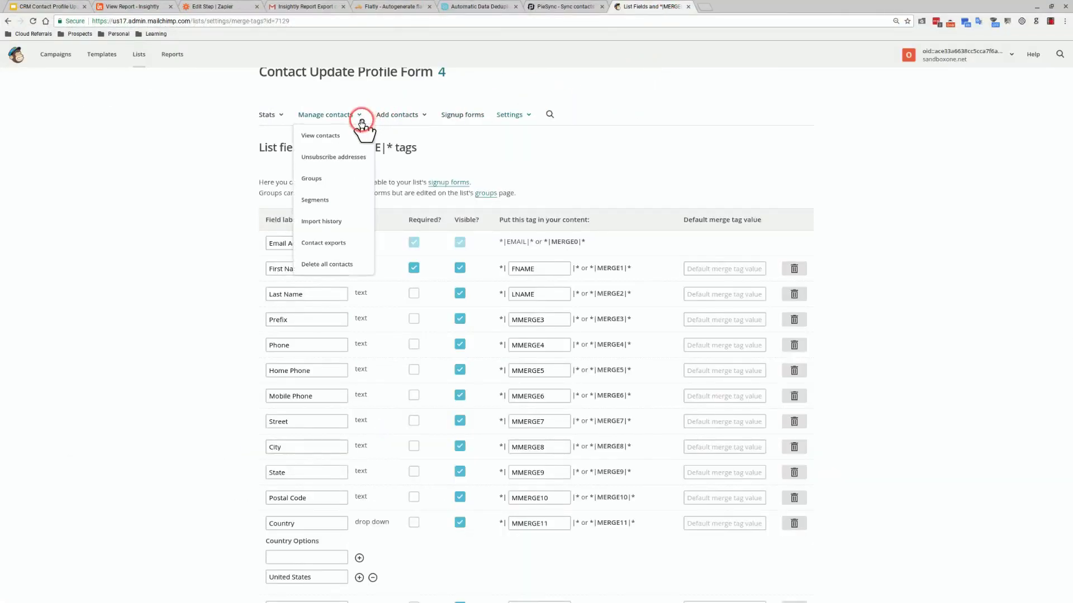
pyautogui.click(357, 138)
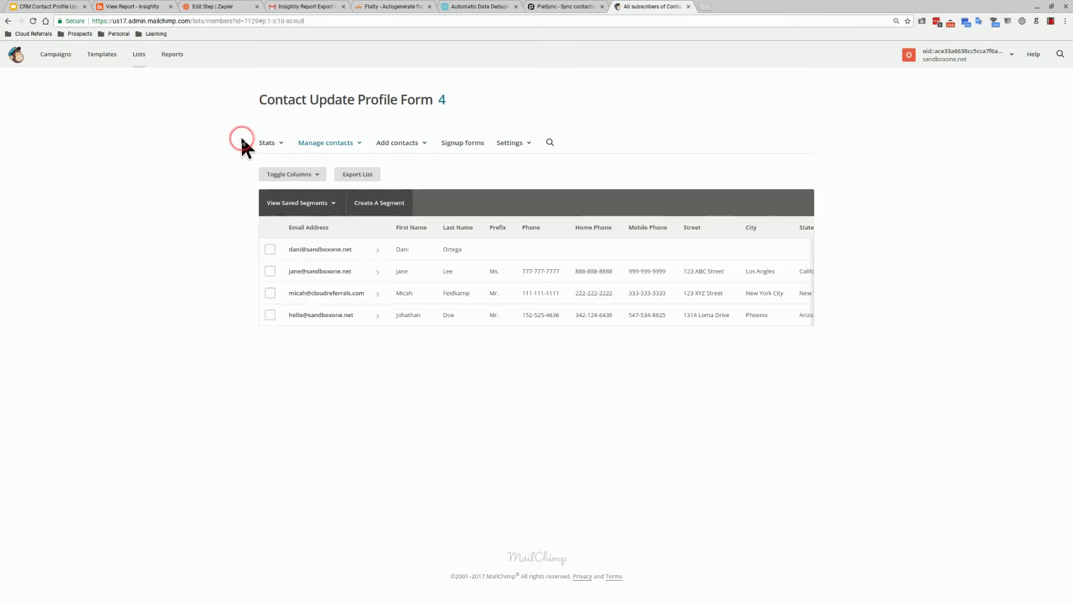
# Follow the update link in Gmail's 'Let's Reconnect: Update Your Information' email, then return to Mailchimp's subscribers
pyautogui.click(290, 8)
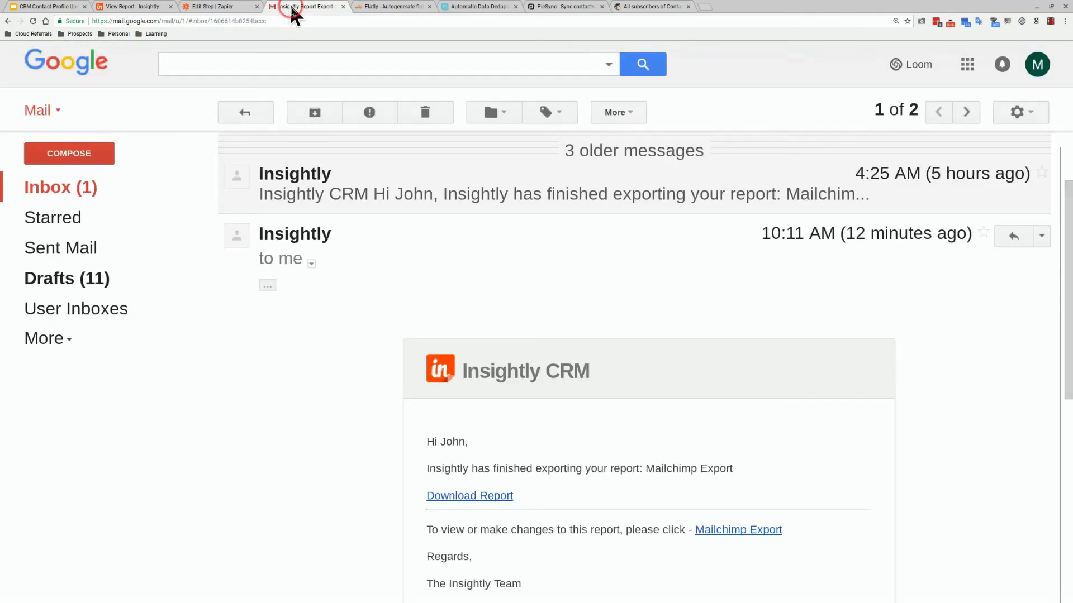
pyautogui.click(124, 192)
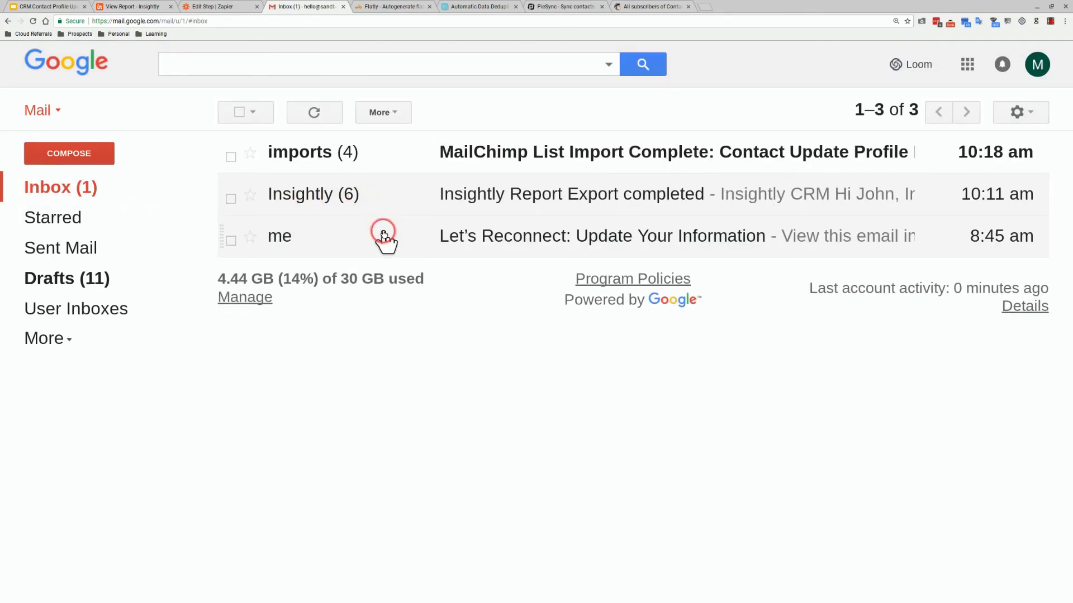
pyautogui.click(384, 234)
pyautogui.scroll(-7, 433, 266)
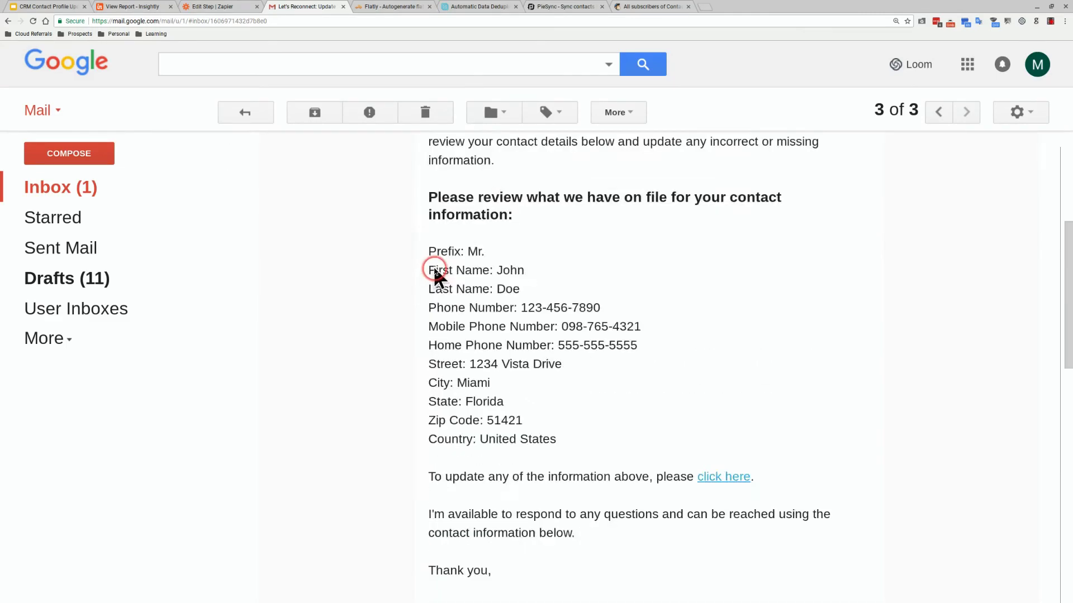
pyautogui.click(718, 316)
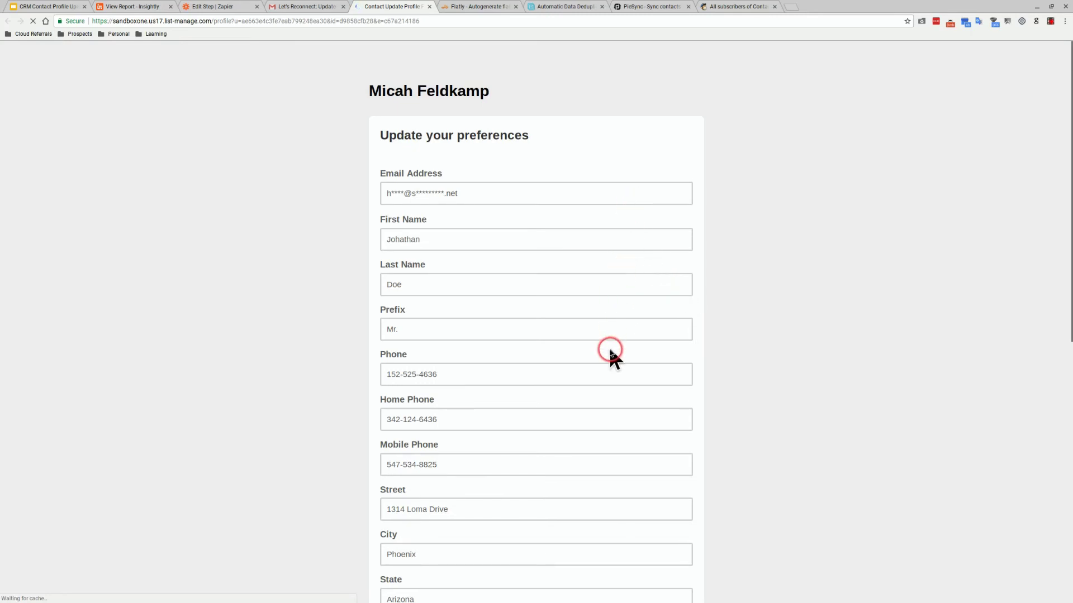
pyautogui.scroll(-4, 610, 352)
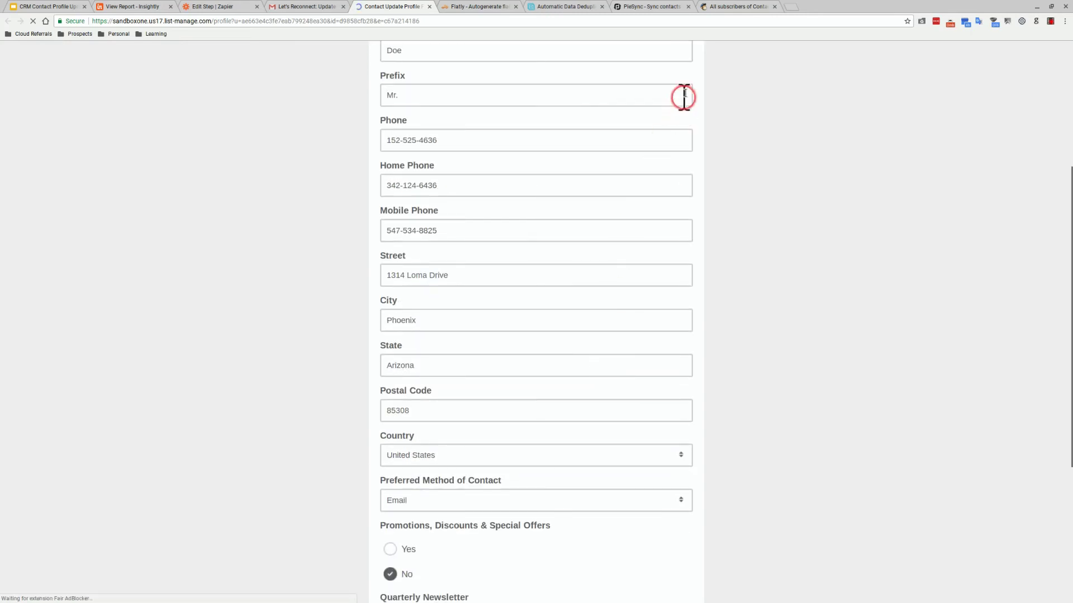
pyautogui.click(735, 6)
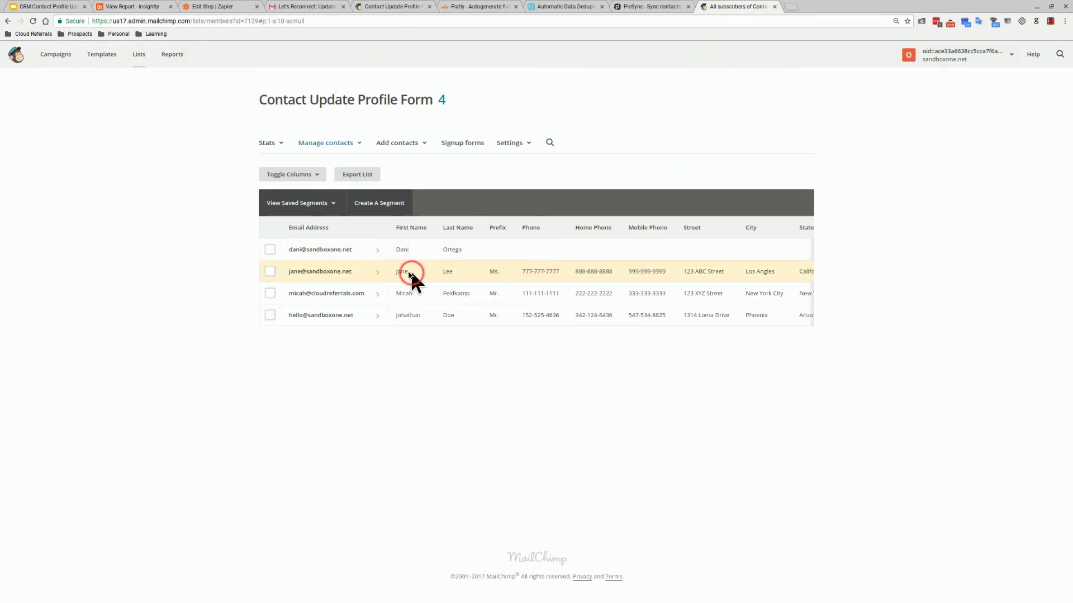
pyautogui.click(361, 274)
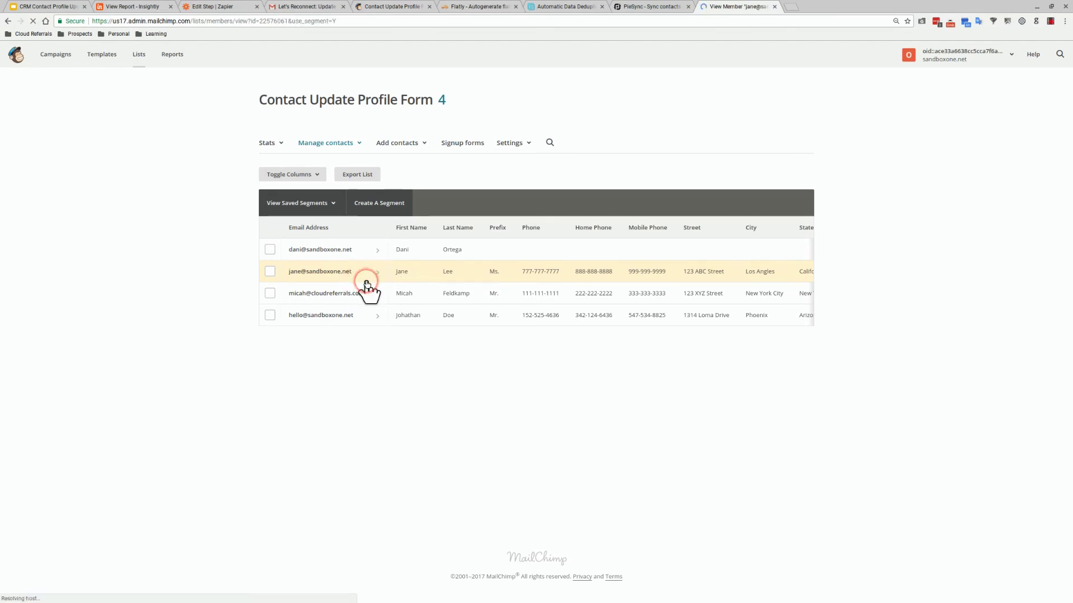
# Open the second subscriber's profile and make its Details editable
pyautogui.click(368, 289)
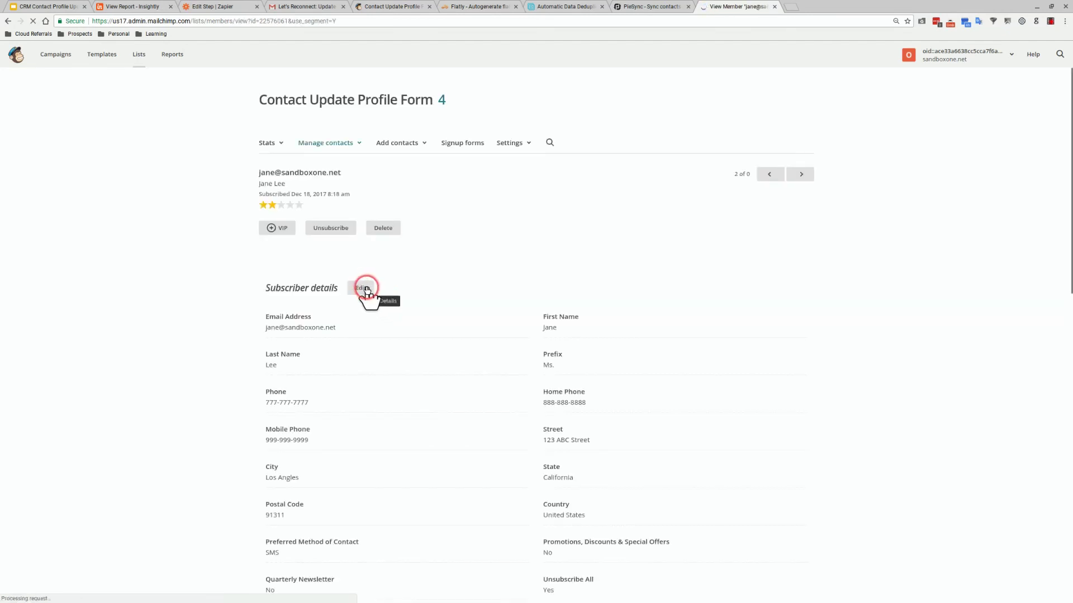
pyautogui.click(368, 288)
pyautogui.click(587, 339)
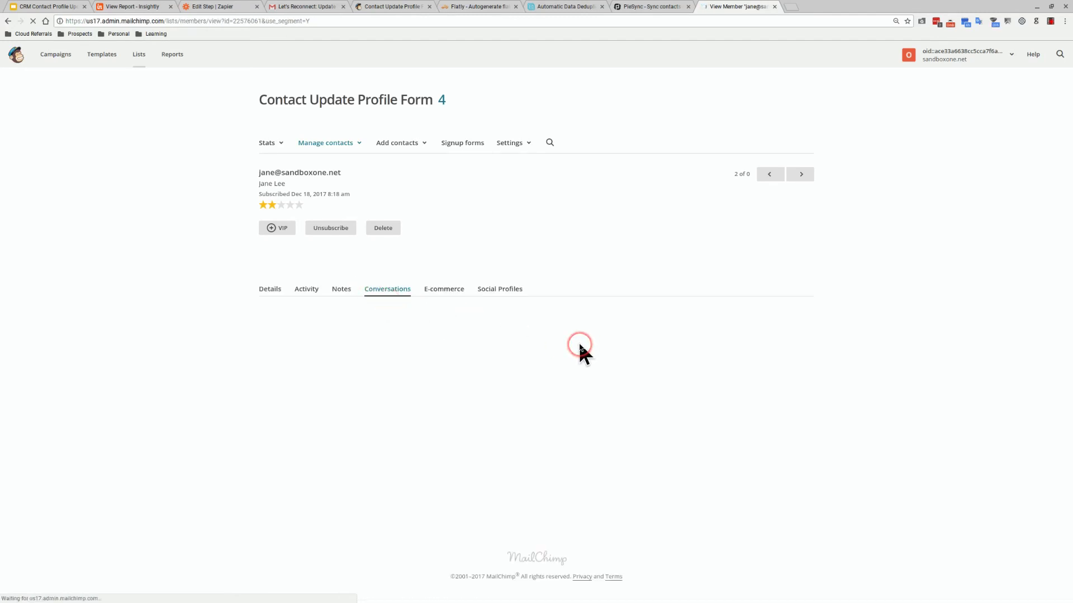
pyautogui.scroll(-2, 567, 363)
pyautogui.click(263, 223)
pyautogui.click(354, 253)
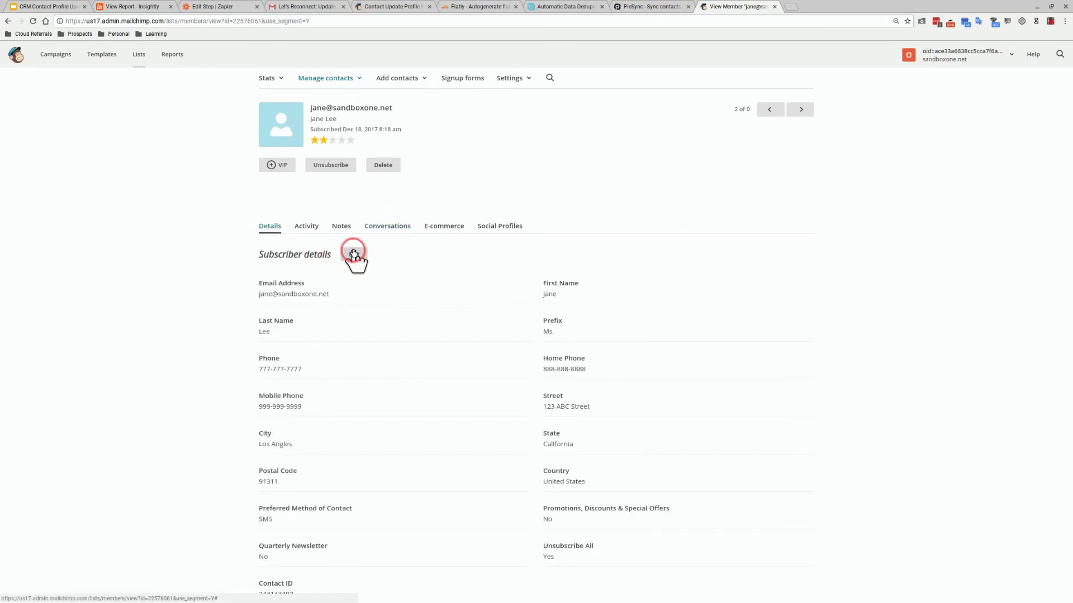
# Trim the first name and enter new phone, home phone and mobile numbers (11, 222, 3)
pyautogui.click(580, 296)
pyautogui.press('BackSpace')
pyautogui.press('Tab')
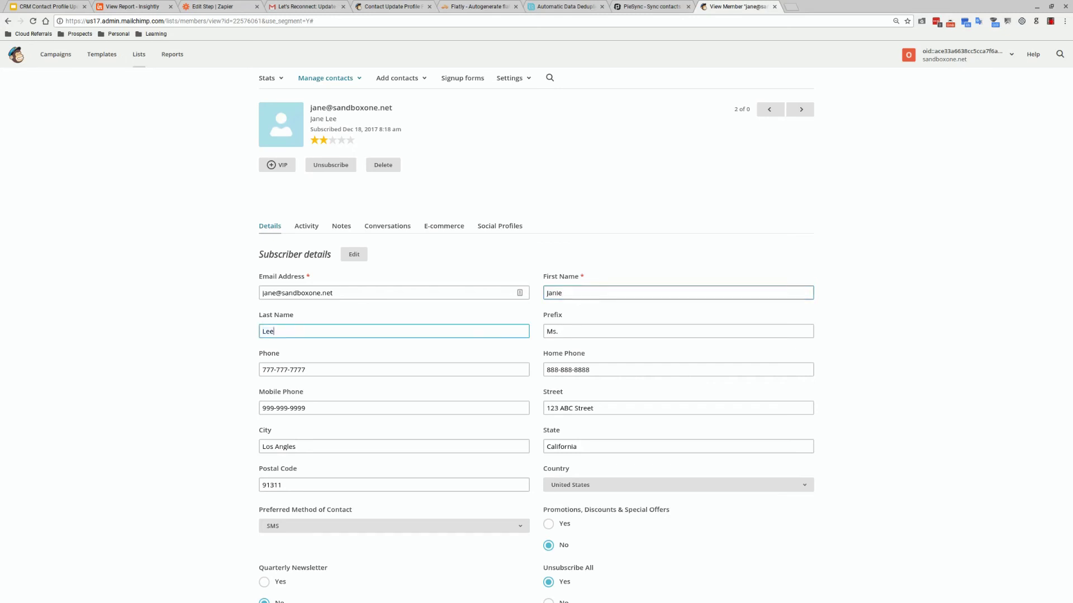
pyautogui.press('Tab')
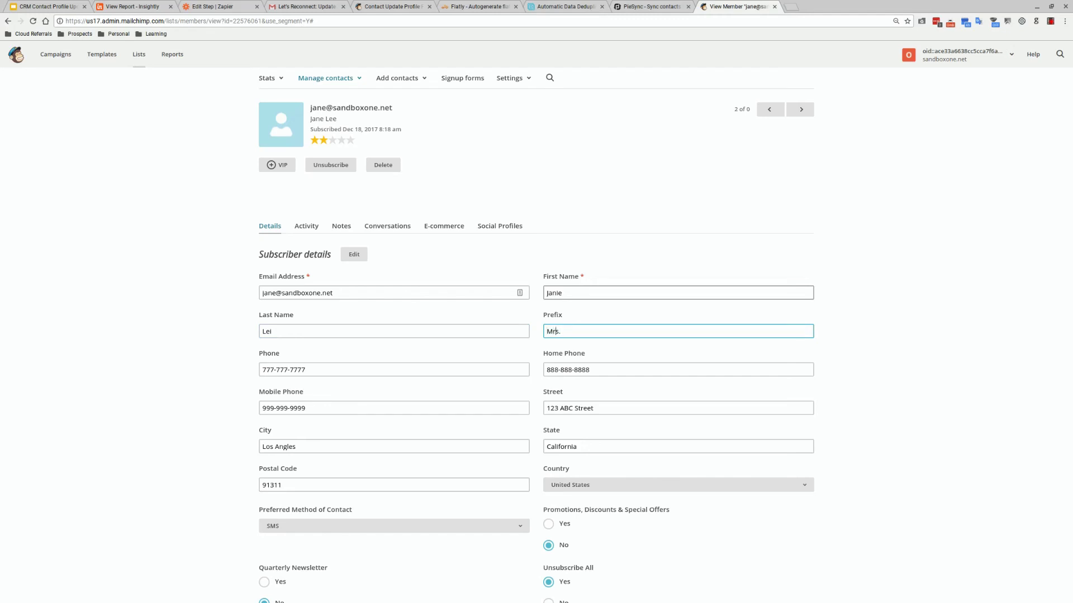
pyautogui.press('Tab')
pyautogui.write('11')
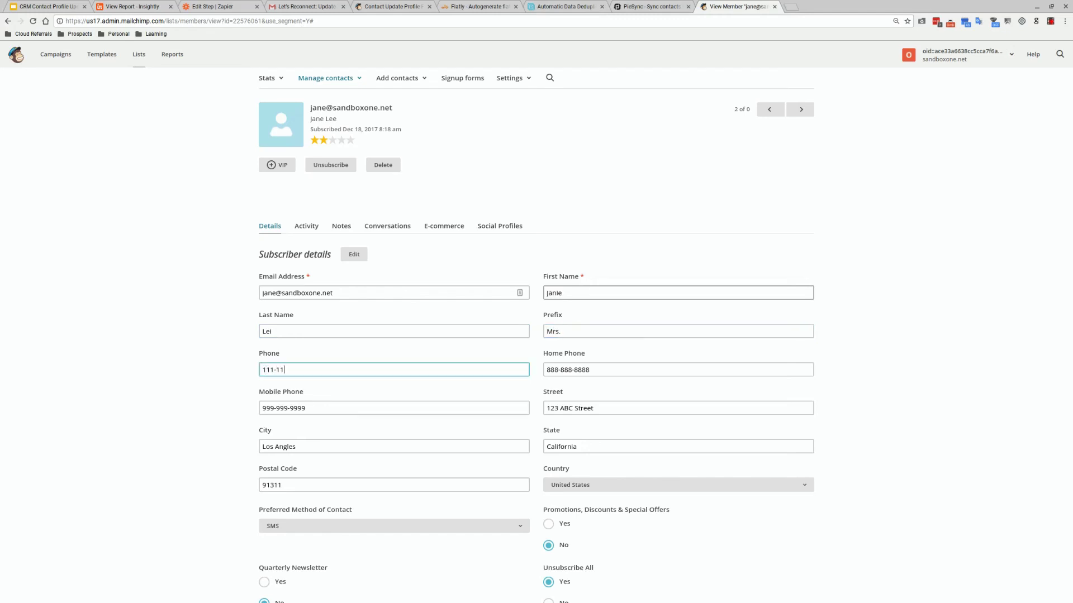
pyautogui.press('Tab')
pyautogui.write('222')
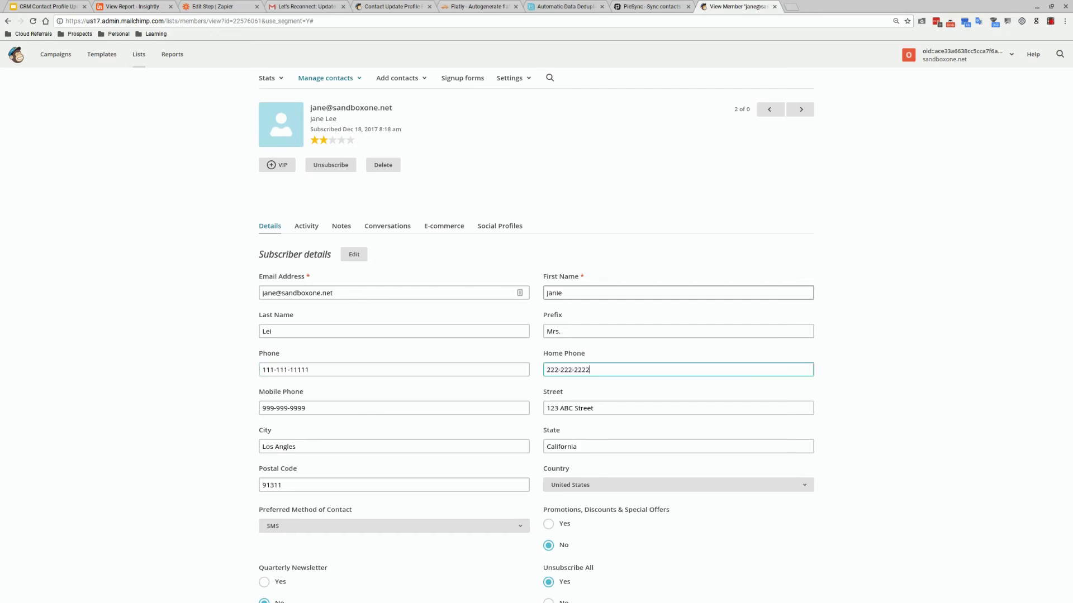
pyautogui.press('Tab')
pyautogui.write('3')
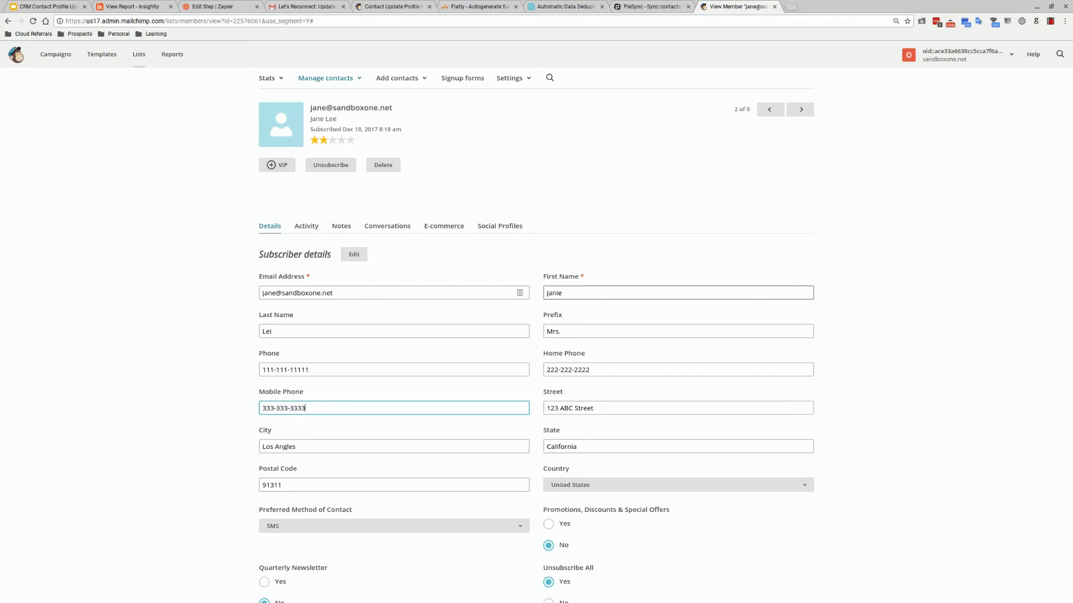
# Clear the old street and enter the new city 'Ph…' and state 'Ari…' through postal code
pyautogui.press('Tab')
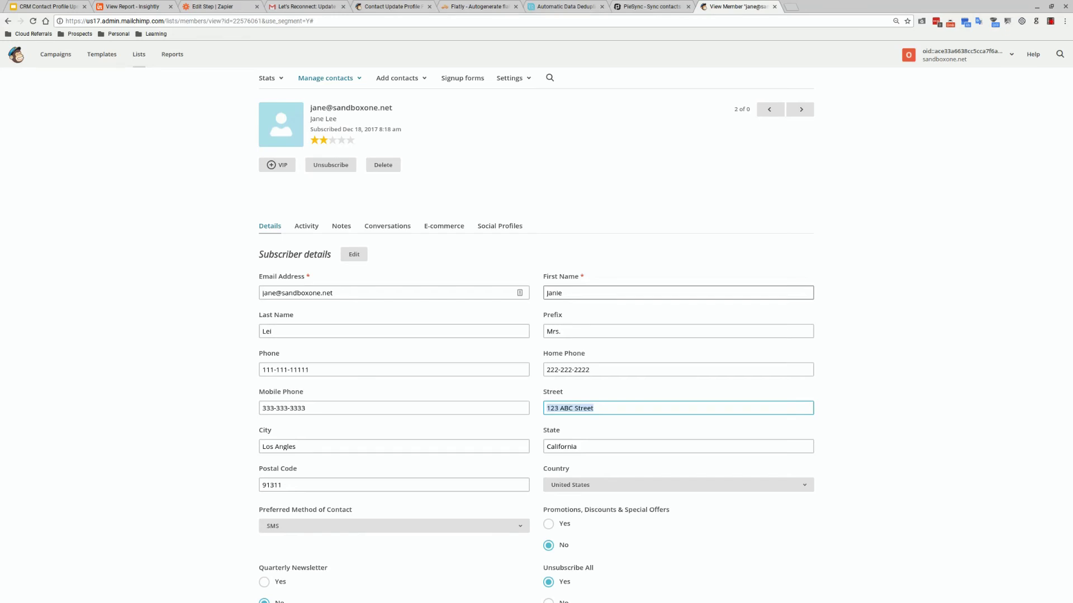
pyautogui.press('BackSpace')
pyautogui.press('Tab')
pyautogui.write('Ph')
pyautogui.press('Tab')
pyautogui.write('Ari')
pyautogui.press('Tab')
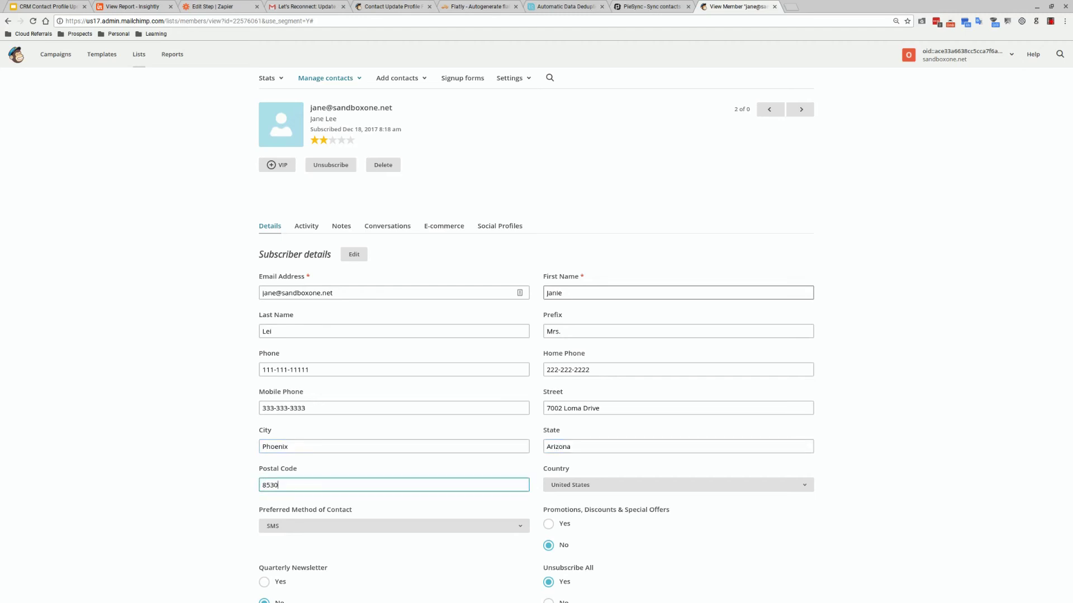
pyautogui.press('Tab')
pyautogui.press('Tab')
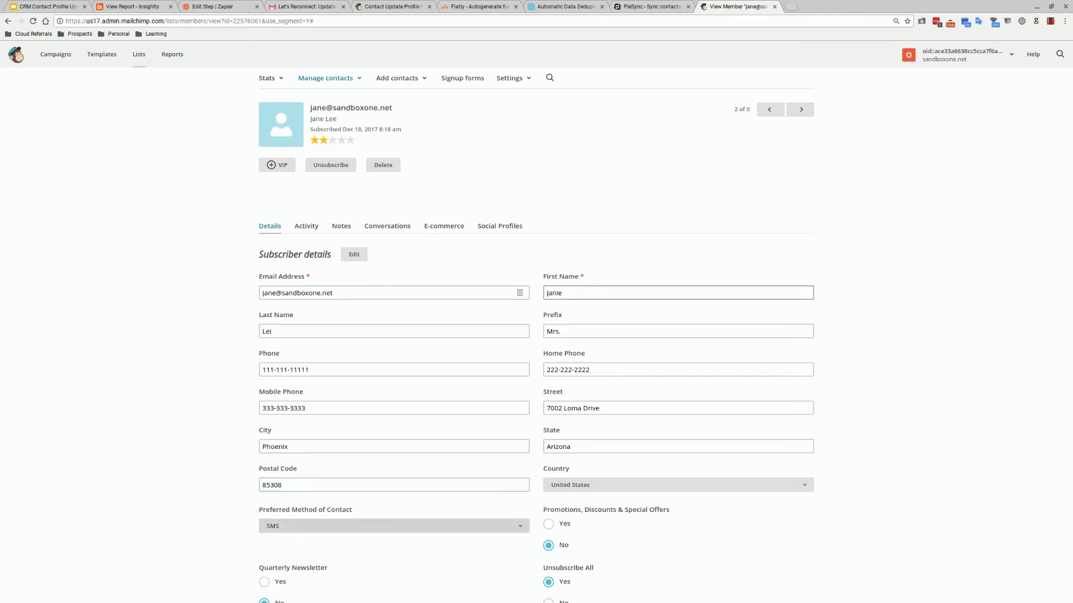
pyautogui.scroll(-2, 491, 328)
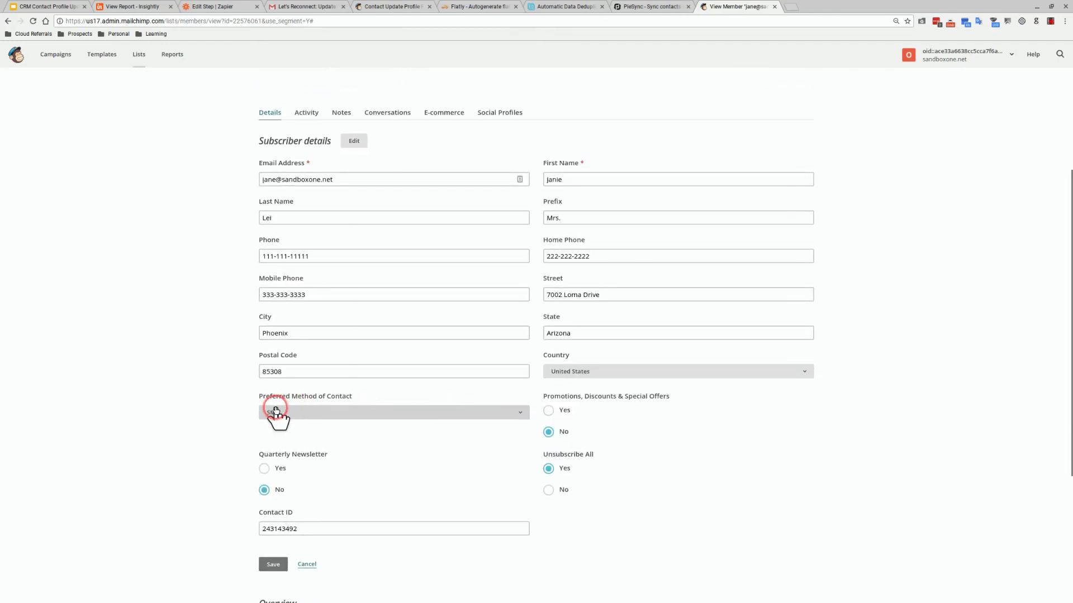
# Set Preferred Method of Contact to Email and select Yes for promotions and special offers
pyautogui.click(278, 412)
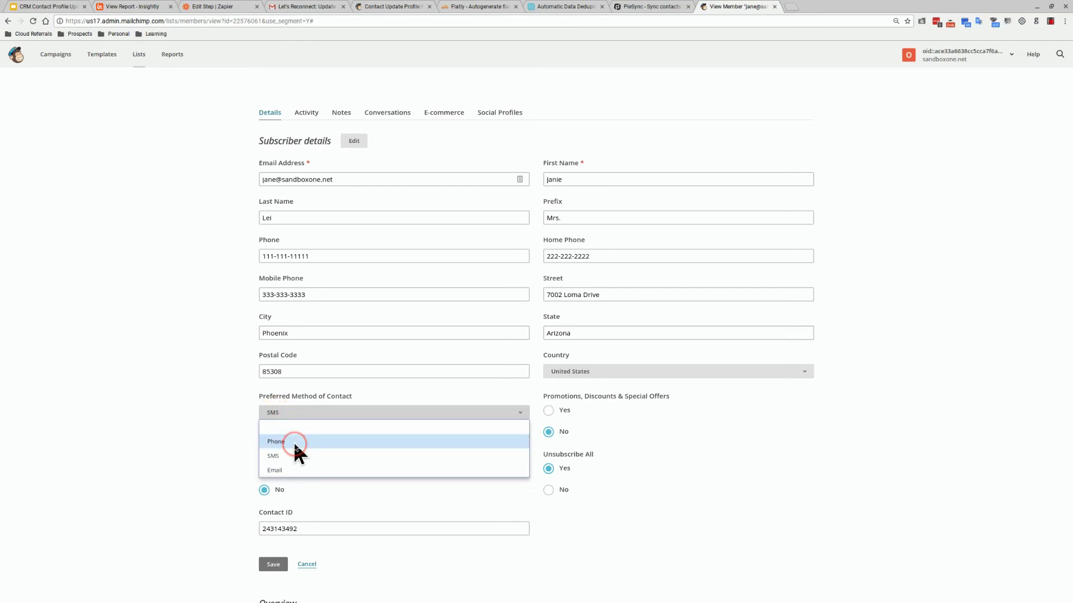
pyautogui.click(294, 470)
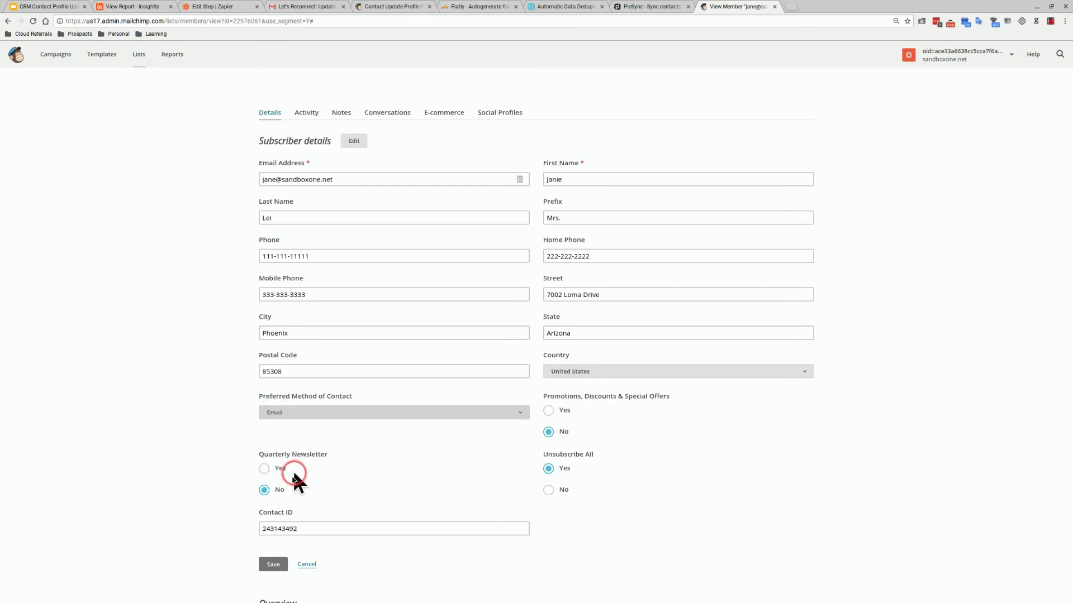
pyautogui.click(550, 412)
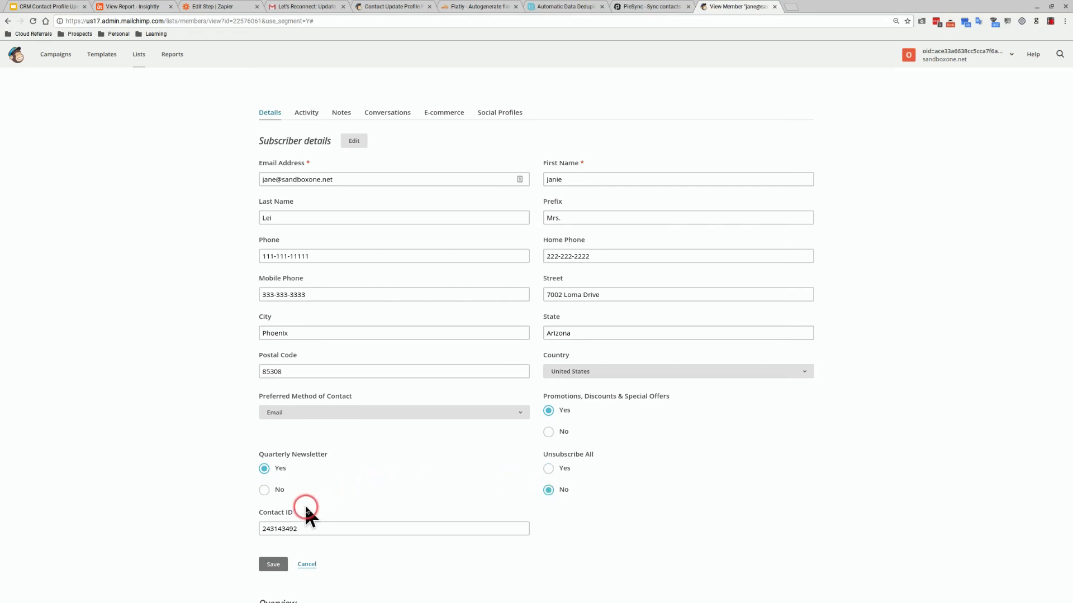
# Check the profile update form, then save the subscriber's edited details
pyautogui.click(398, 7)
pyautogui.scroll(-4, 411, 363)
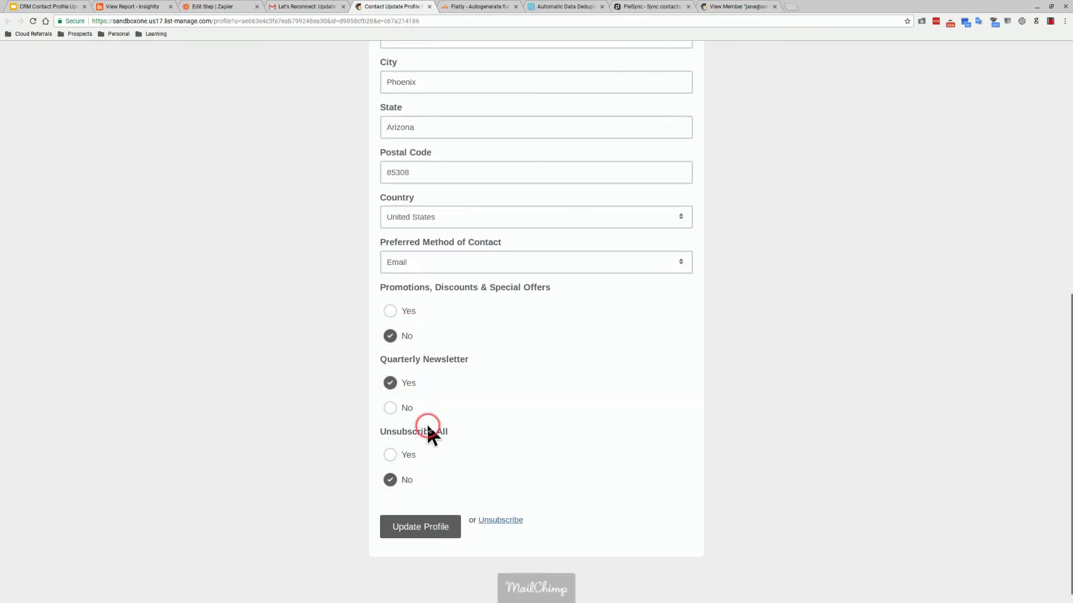
pyautogui.scroll(9, 429, 434)
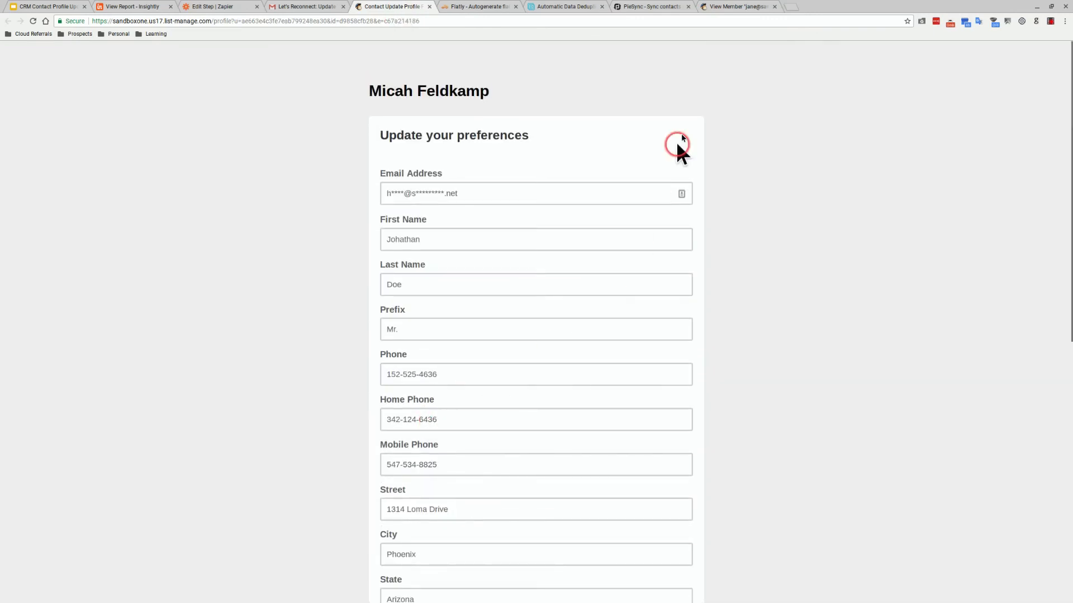
pyautogui.click(713, 8)
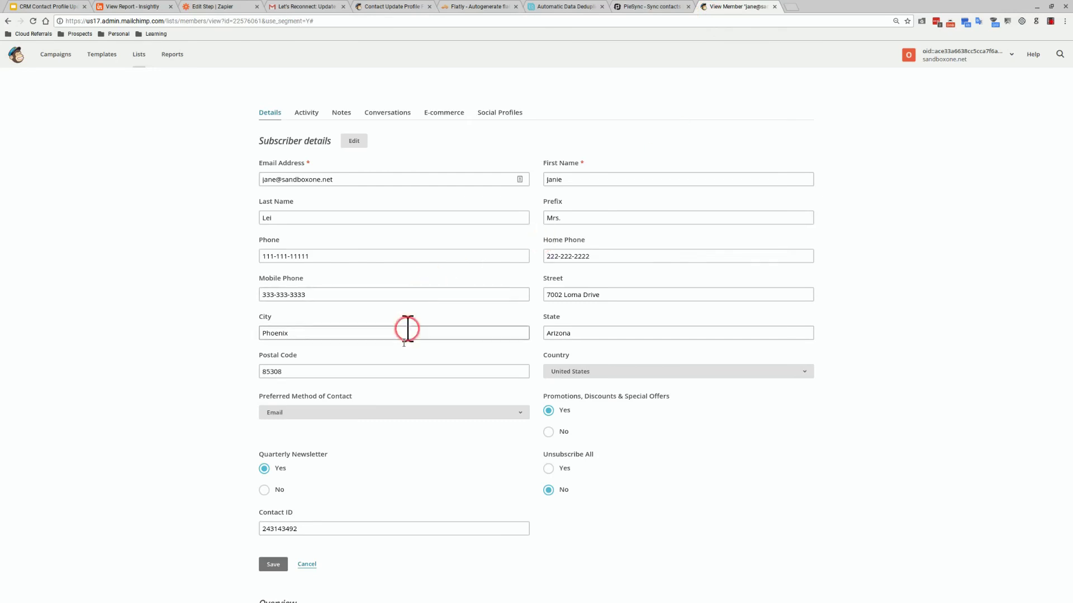
pyautogui.scroll(-1, 391, 384)
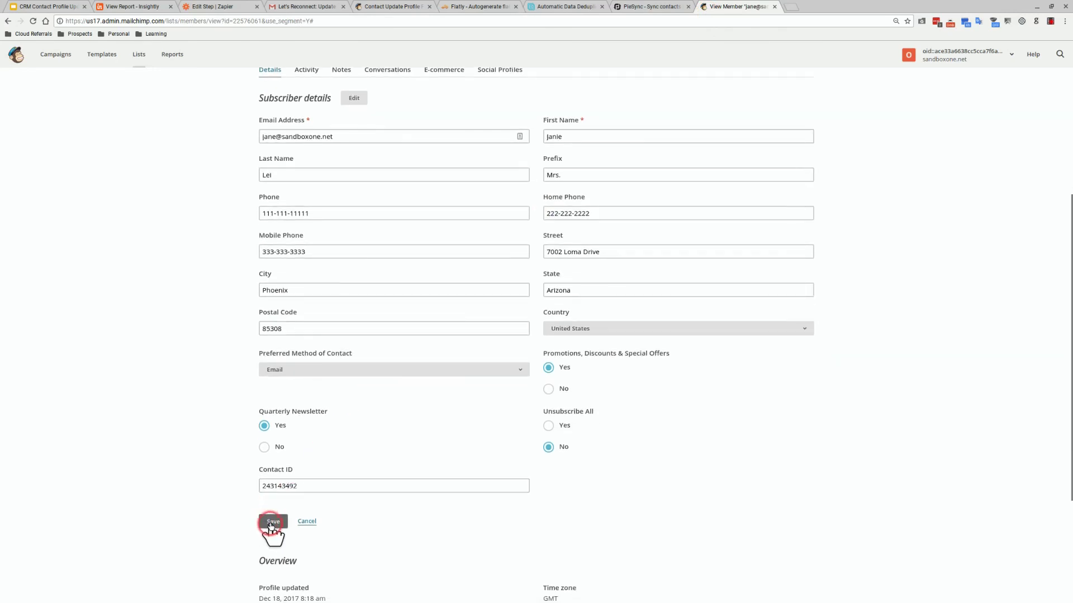
pyautogui.click(268, 522)
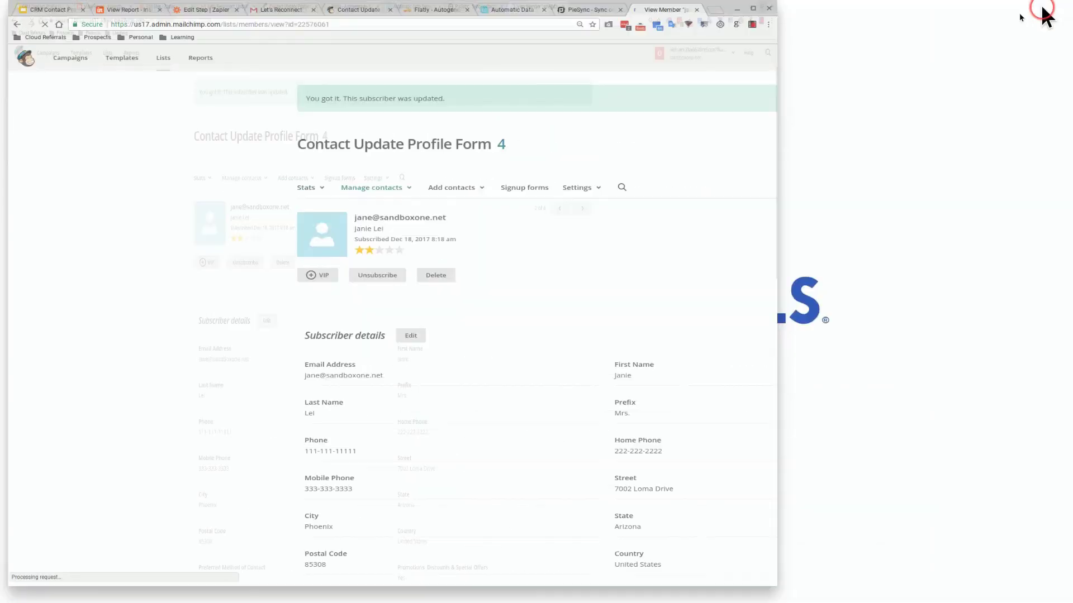
# Tile the Mailchimp subscriber window beside Insightly and bring up Insightly's Contacts list
pyautogui.moveTo(583, 11); pyautogui.dragTo(888, 12)
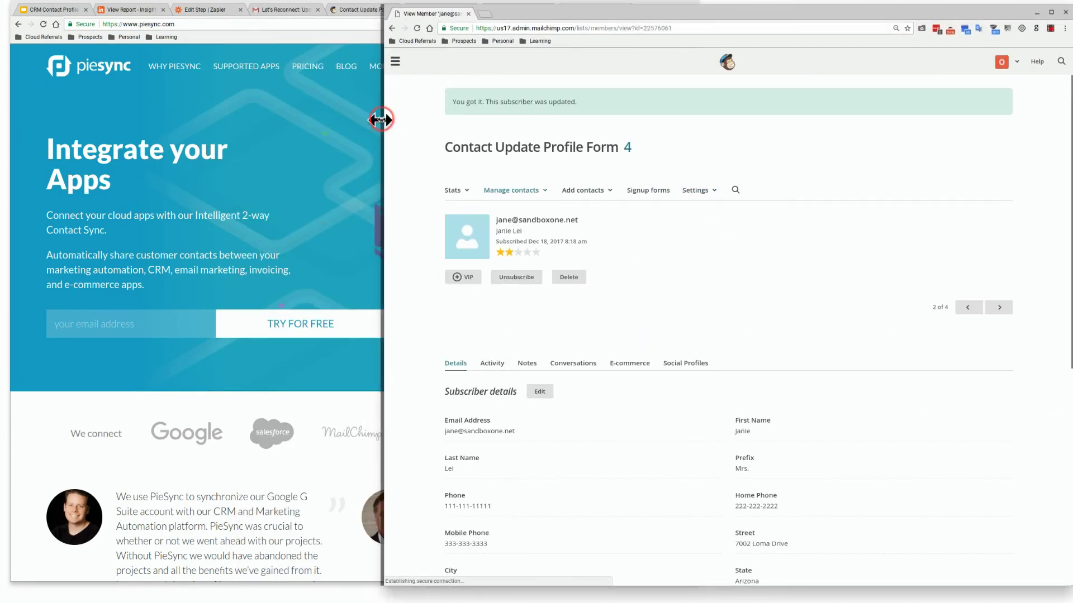
pyautogui.moveTo(380, 119); pyautogui.dragTo(617, 144)
pyautogui.scroll(-5, 737, 284)
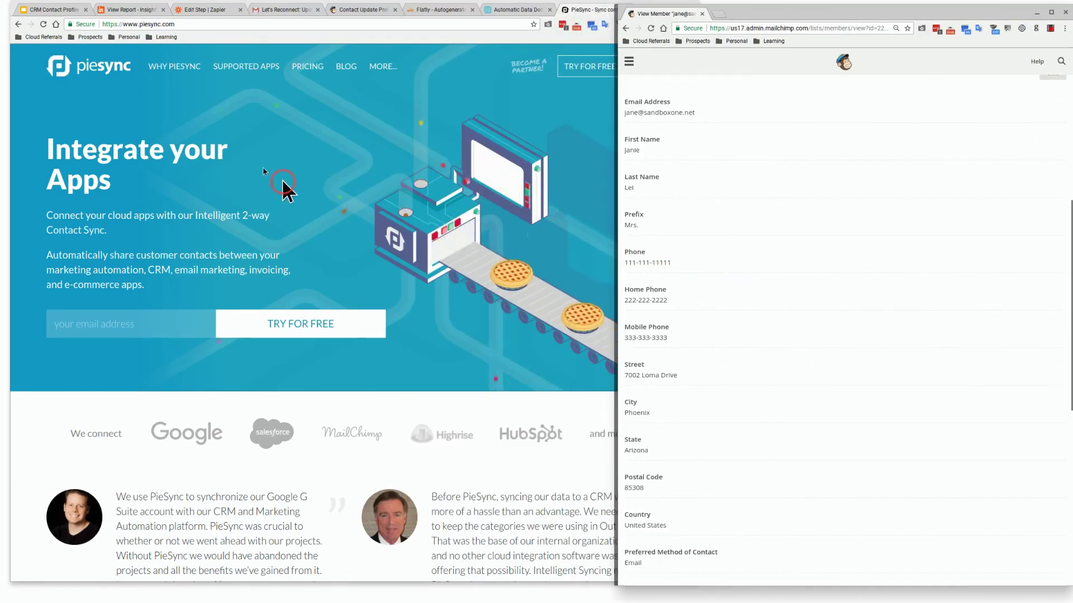
pyautogui.click(132, 11)
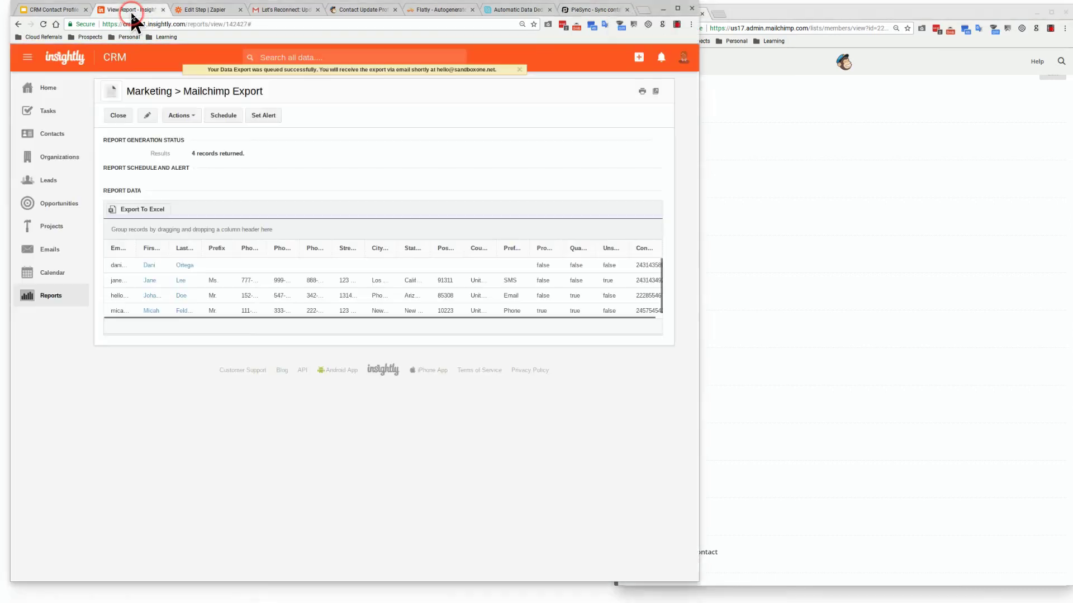
pyautogui.click(60, 135)
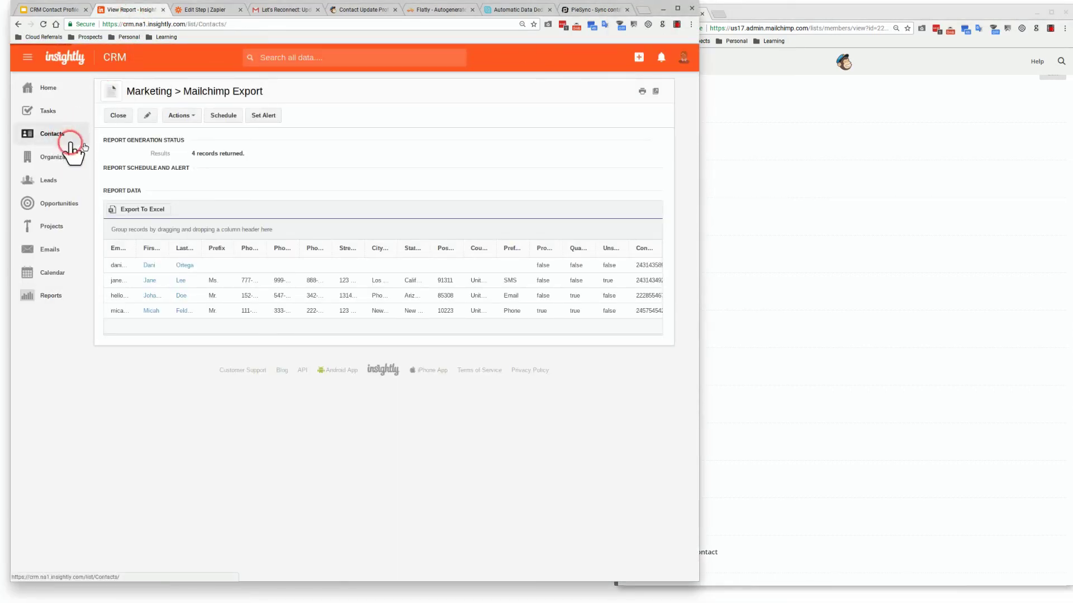
pyautogui.moveTo(698, 141); pyautogui.dragTo(613, 141)
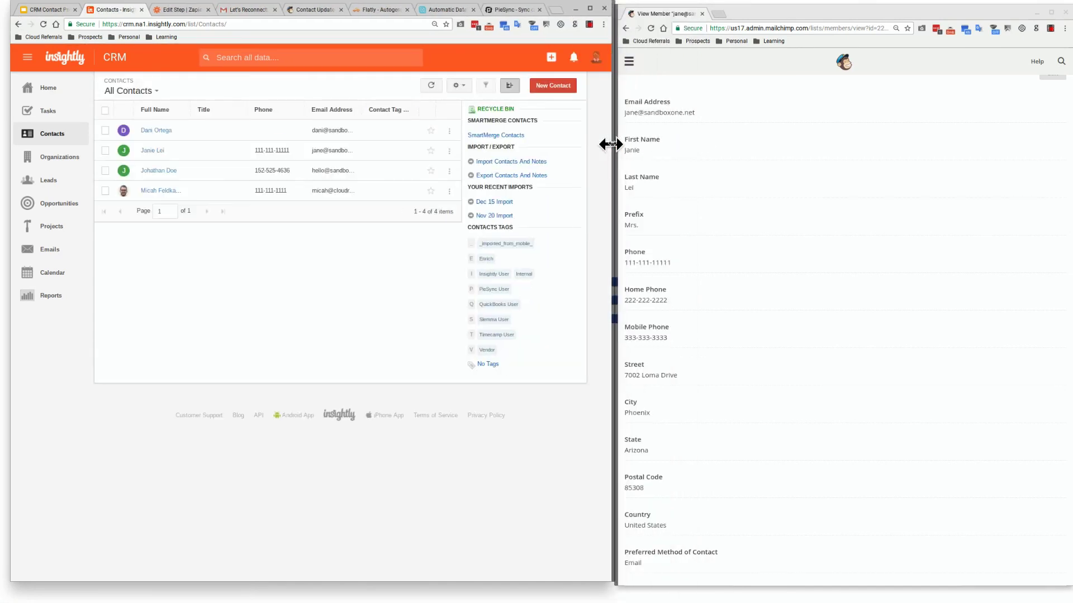
# Open the updated contact's record and scroll to its Communication Preferences
pyautogui.click(153, 151)
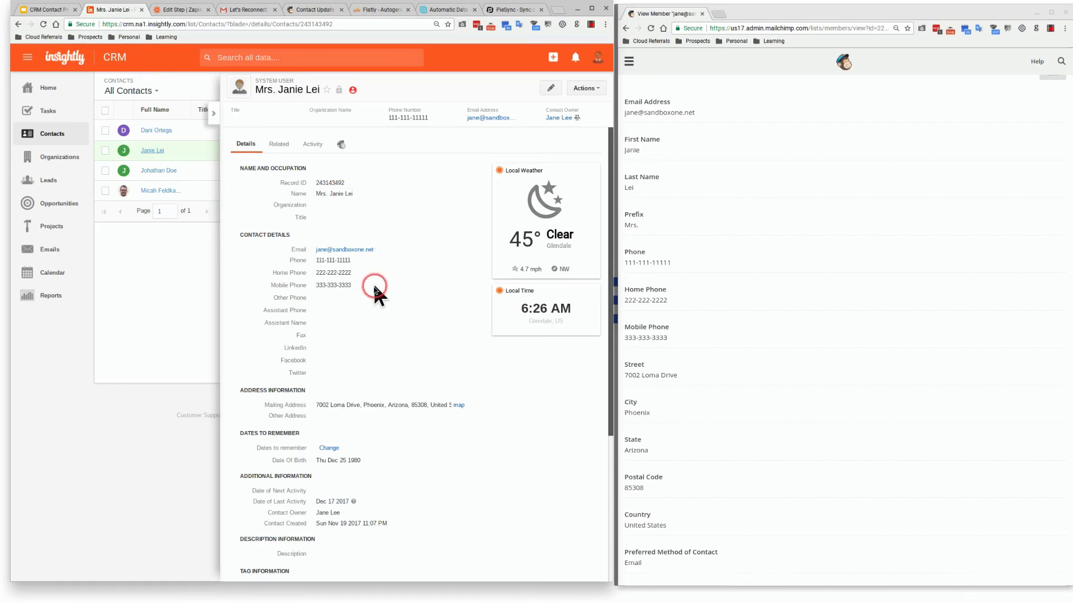
pyautogui.scroll(-3, 372, 294)
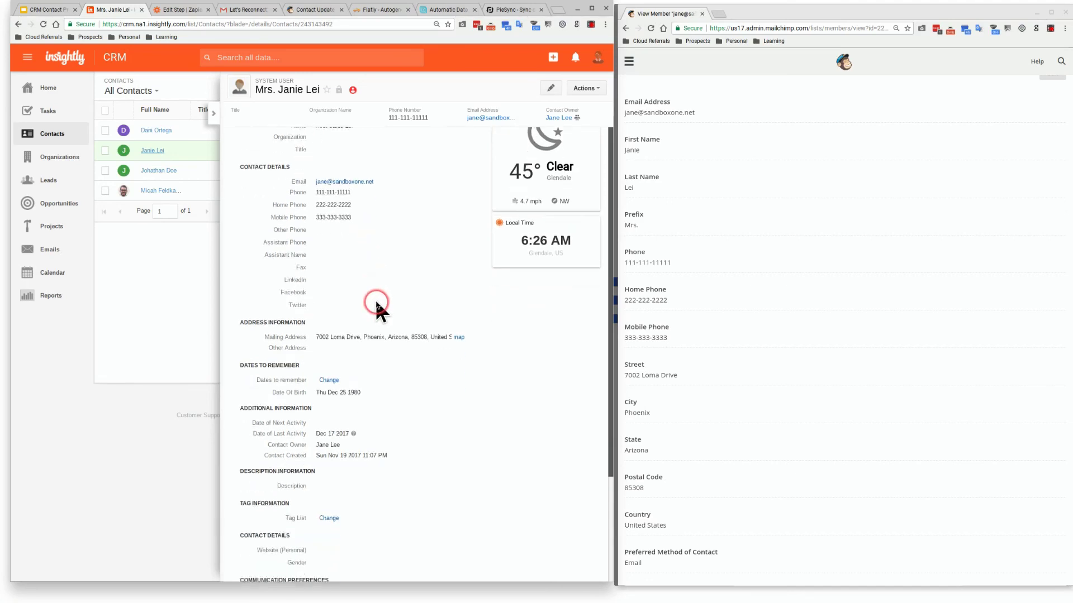
pyautogui.scroll(-3, 402, 351)
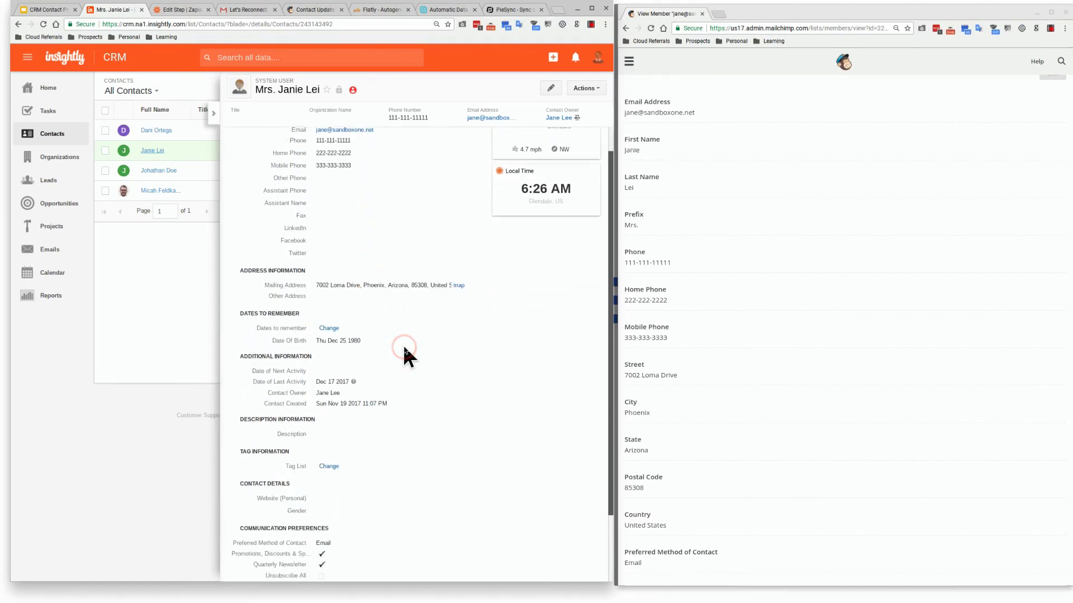
pyautogui.scroll(-3, 400, 351)
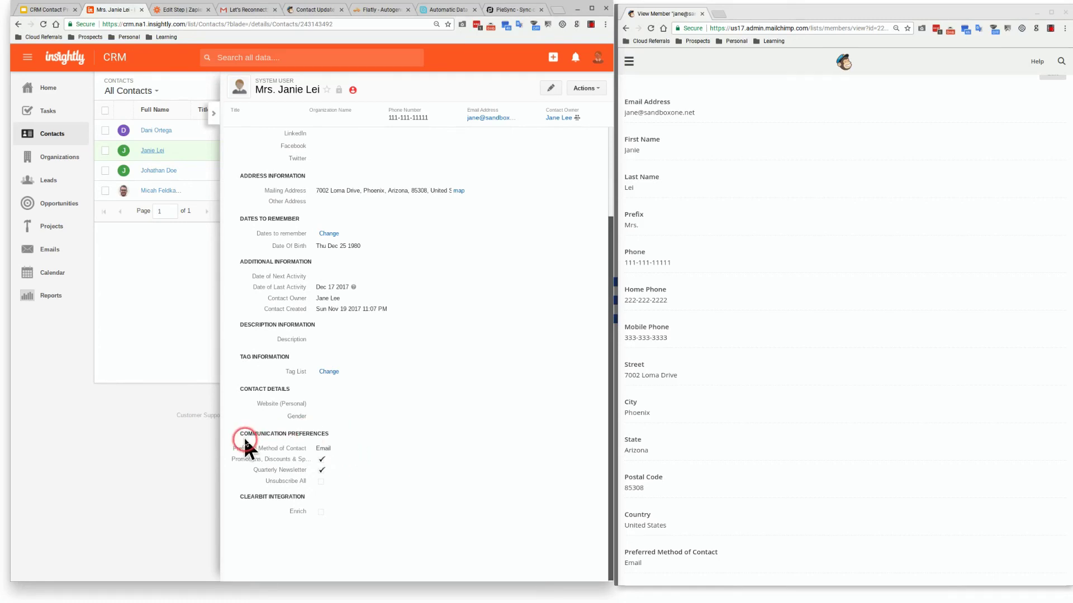
pyautogui.scroll(8, 353, 469)
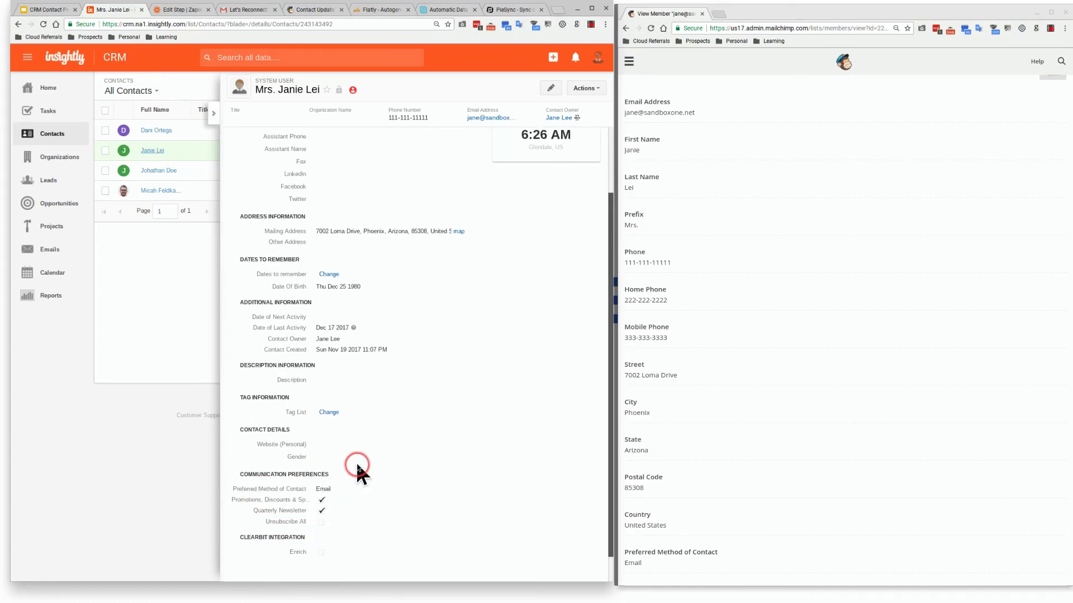
pyautogui.click(357, 461)
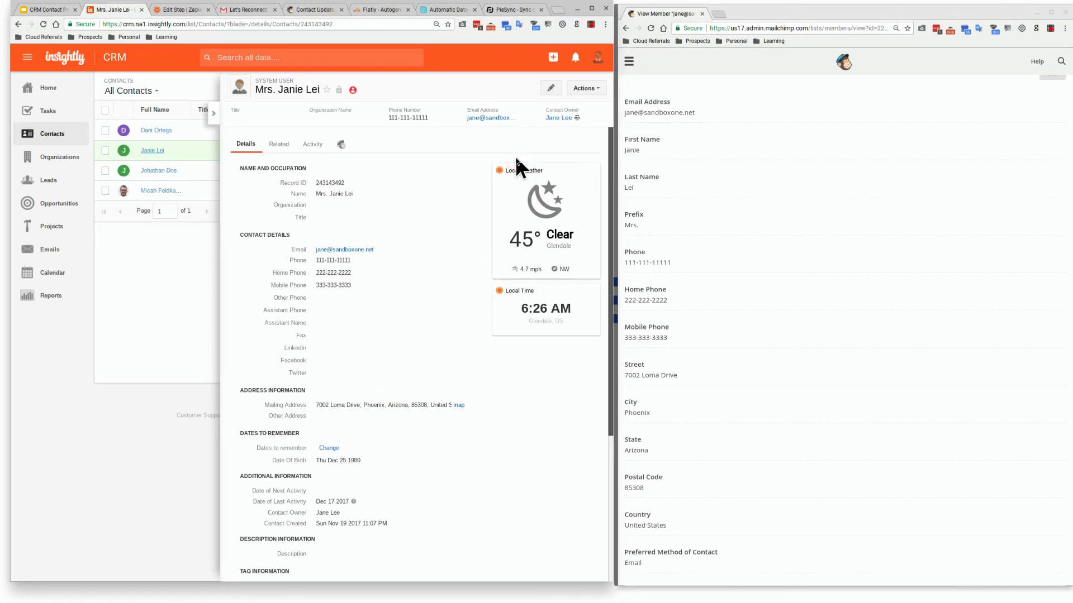
pyautogui.moveTo(676, 12); pyautogui.dragTo(545, 4)
# Open the newest Contact Profile Update run from the Zapier dashboard's task history
pyautogui.click(586, 7)
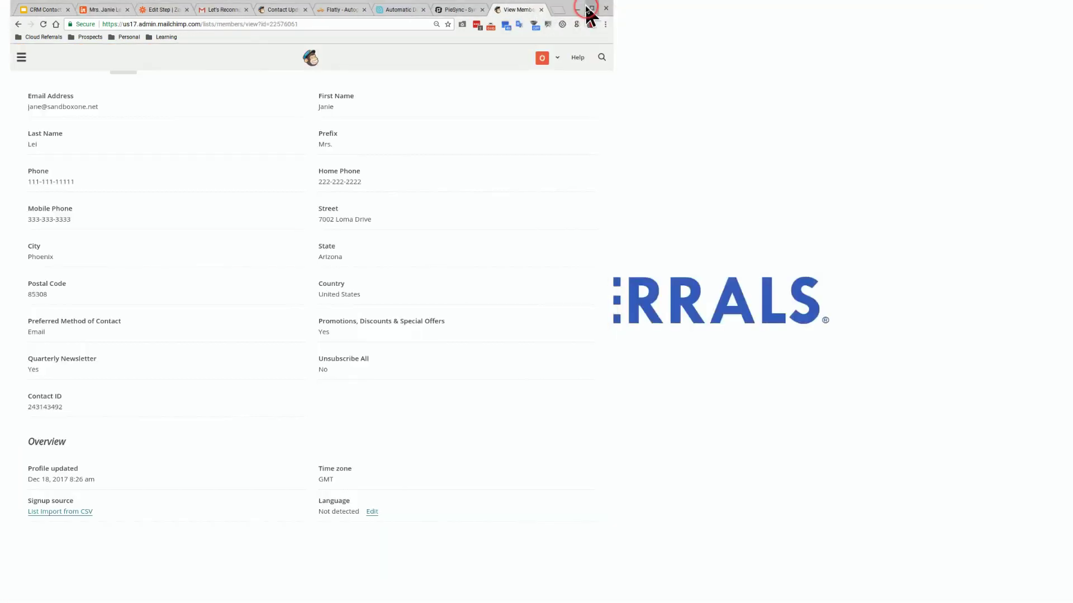
pyautogui.click(231, 4)
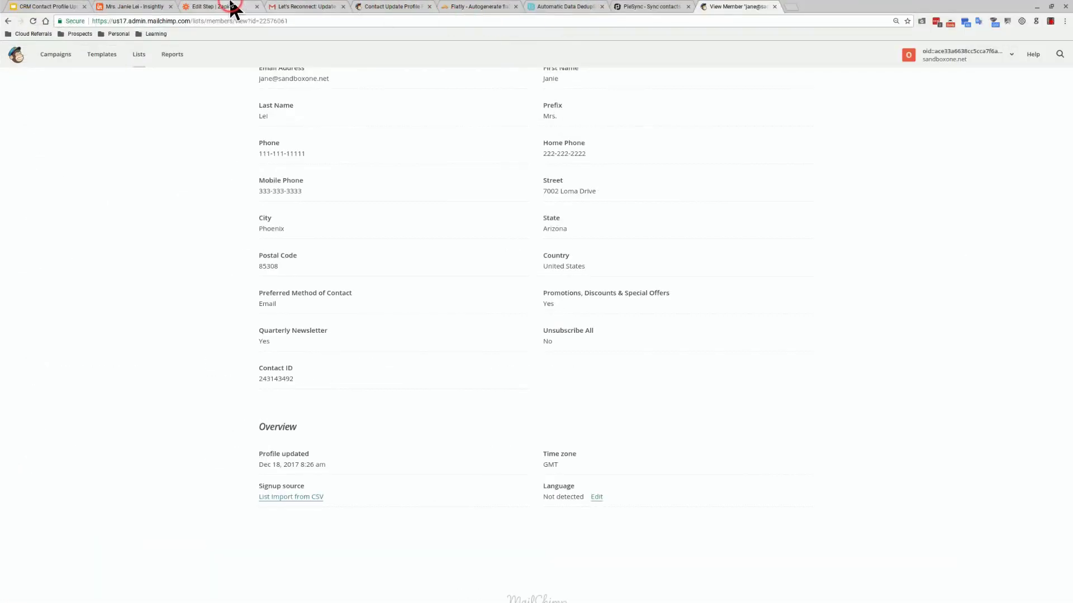
pyautogui.click(223, 6)
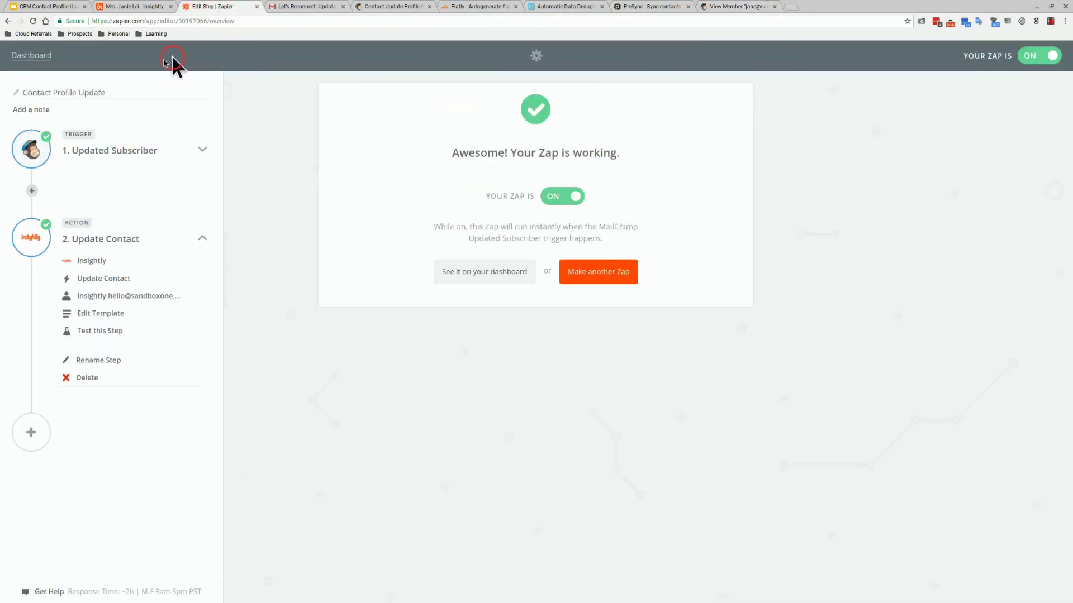
pyautogui.click(35, 57)
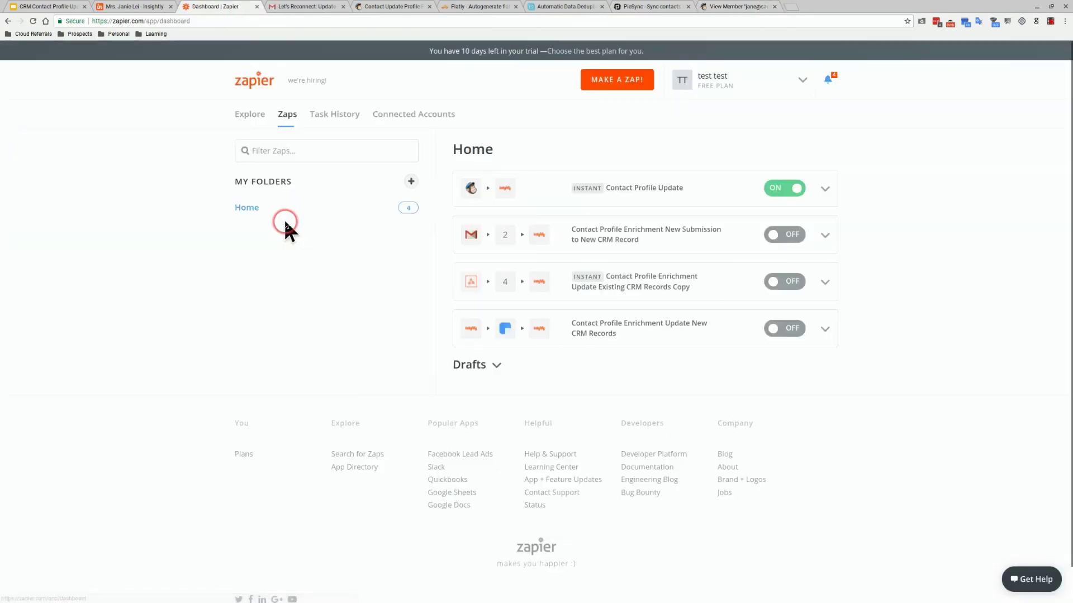
pyautogui.click(340, 122)
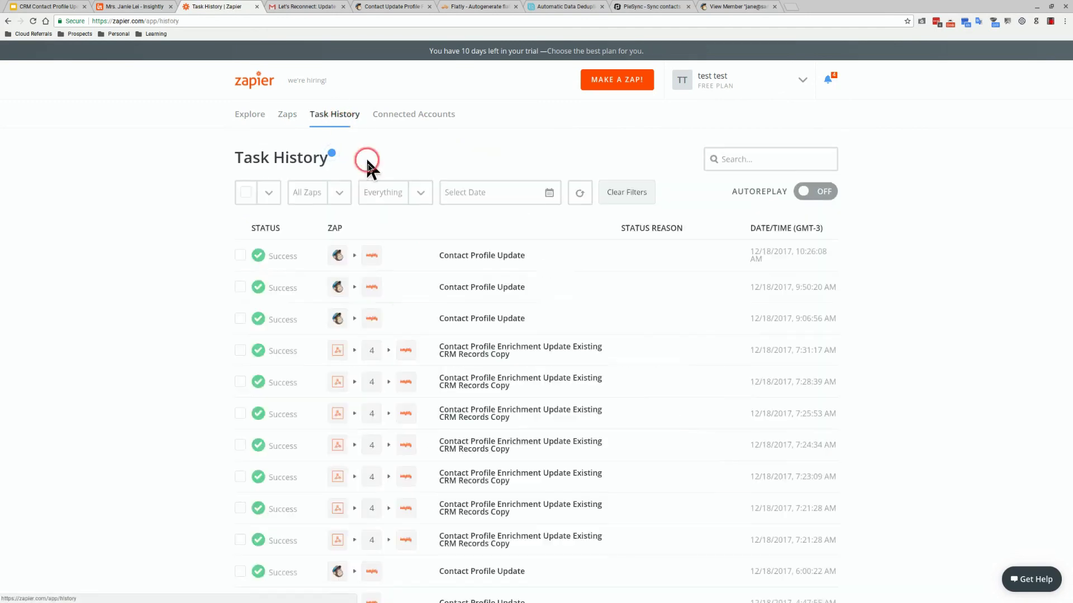
pyautogui.click(419, 260)
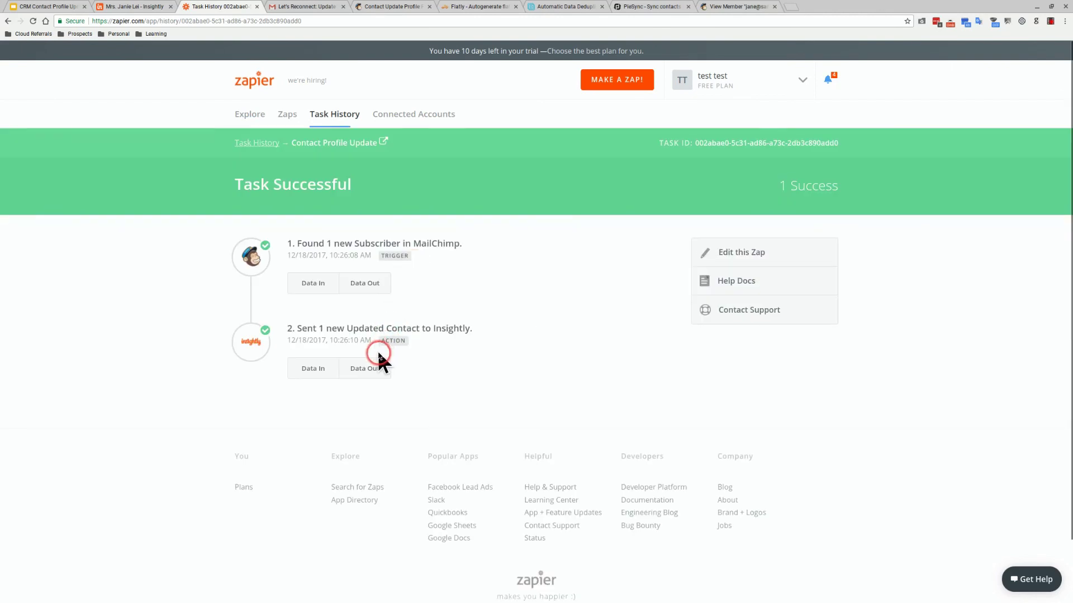
# Review the Mailchimp Data Out and Insightly Data In, confirming the Mrs. salutation and Phoenix address
pyautogui.click(364, 287)
pyautogui.scroll(-5, 370, 336)
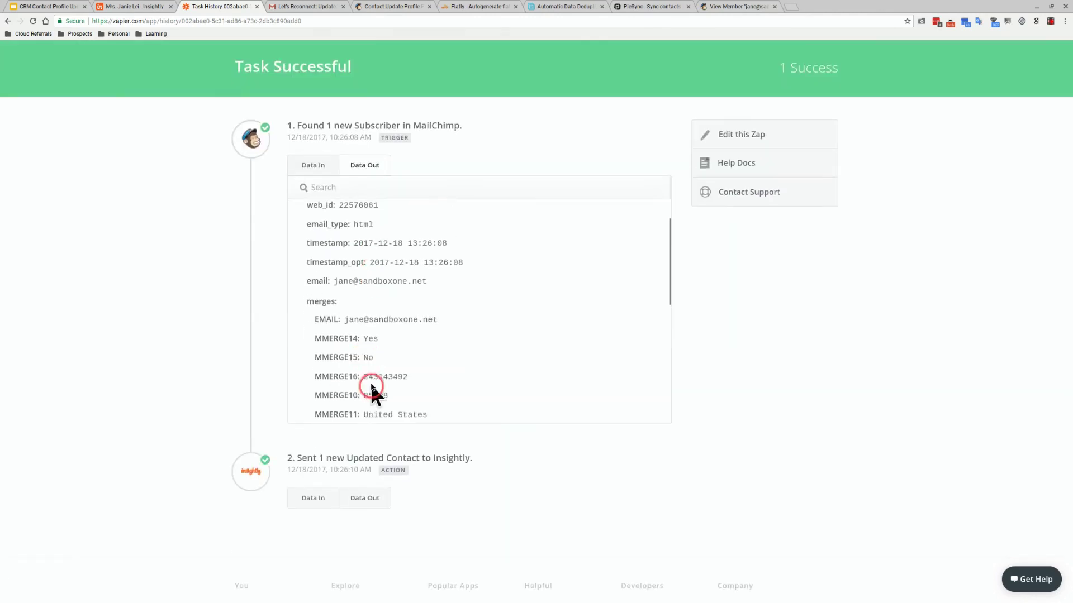
pyautogui.scroll(-6, 369, 386)
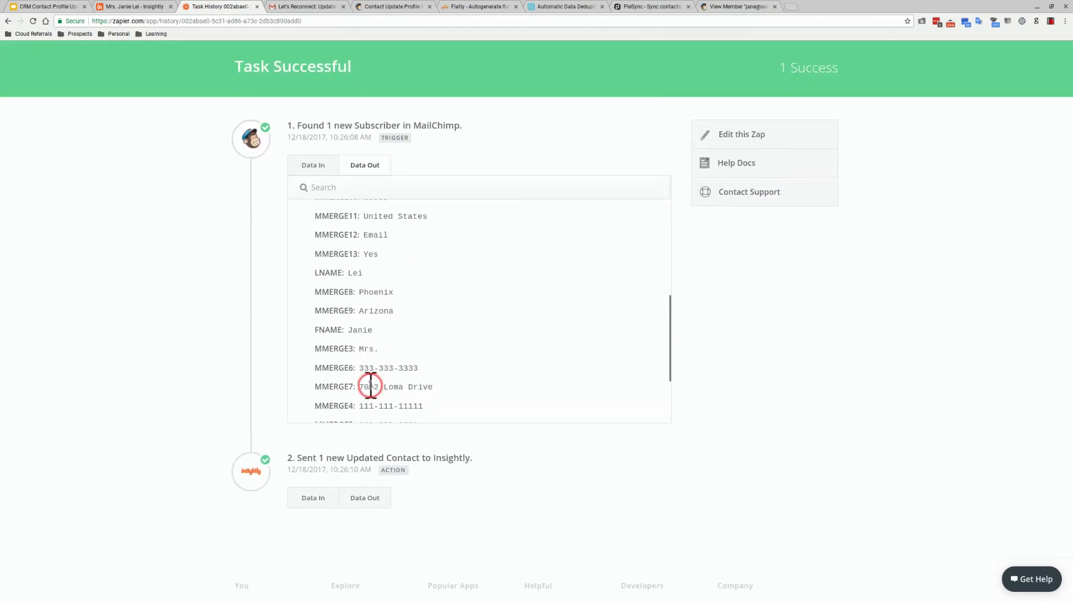
pyautogui.click(373, 494)
pyautogui.click(312, 497)
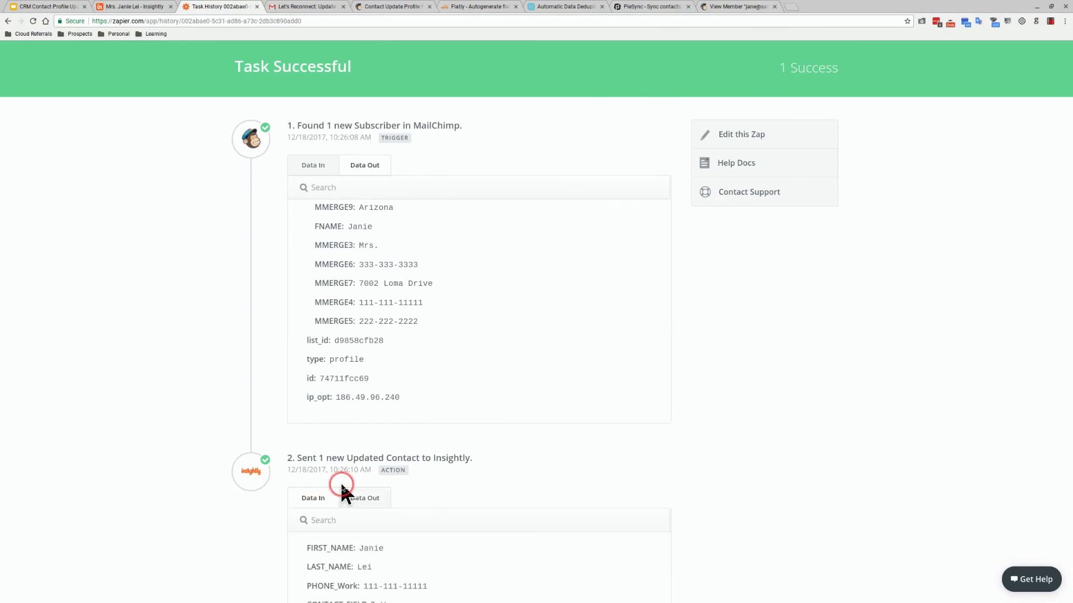
pyautogui.scroll(-4, 339, 487)
pyautogui.scroll(-4, 340, 482)
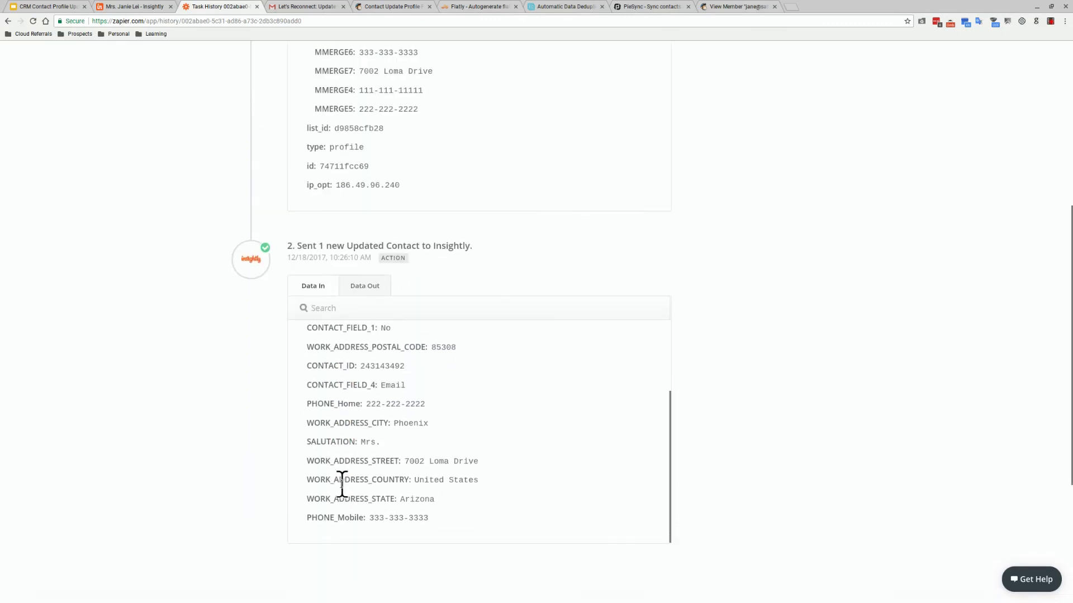
pyautogui.scroll(2, 514, 442)
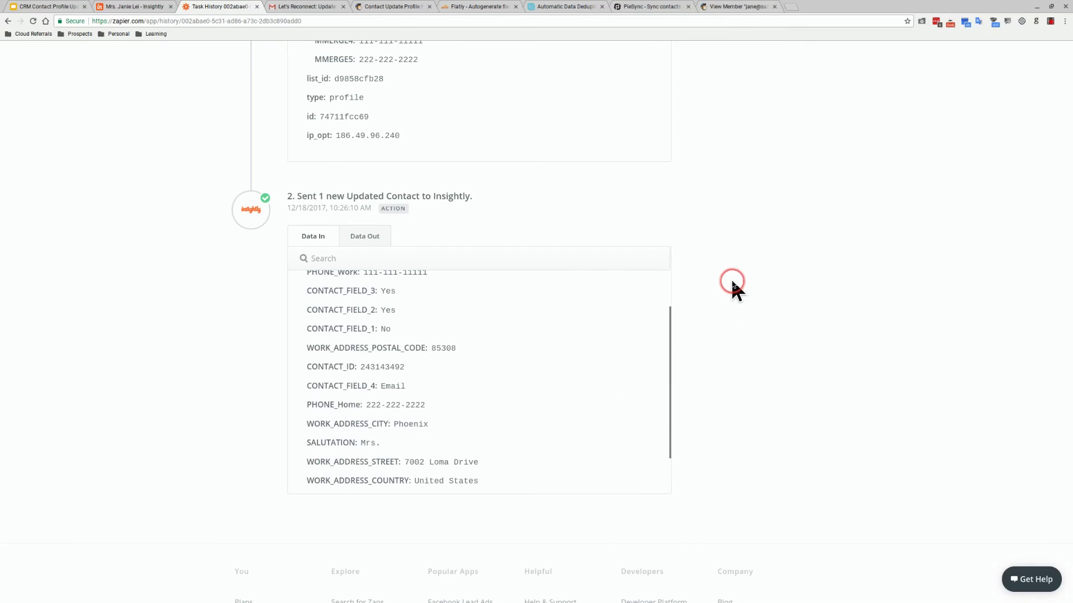
pyautogui.scroll(4, 733, 287)
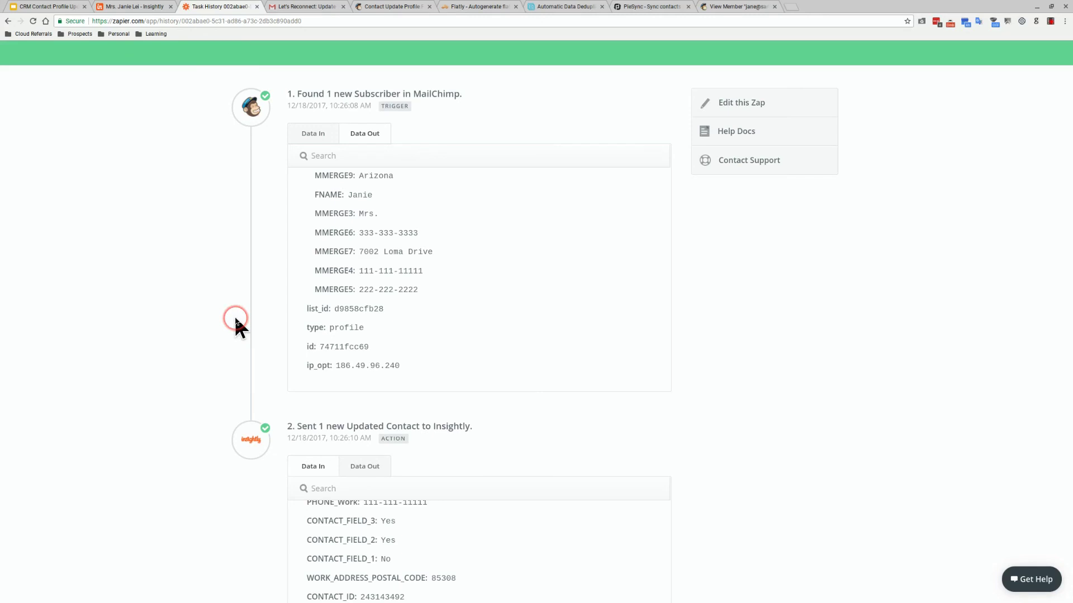
# Scroll back to the top of the successful task record and bring up the subscriber's Mailchimp member profile
pyautogui.scroll(1, 235, 321)
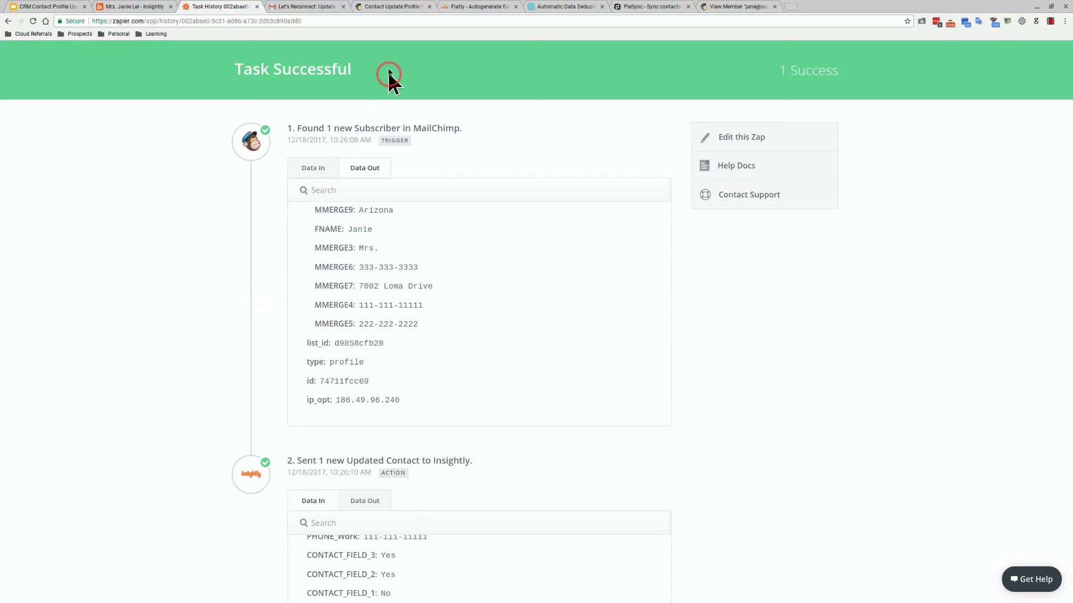
pyautogui.click(735, 6)
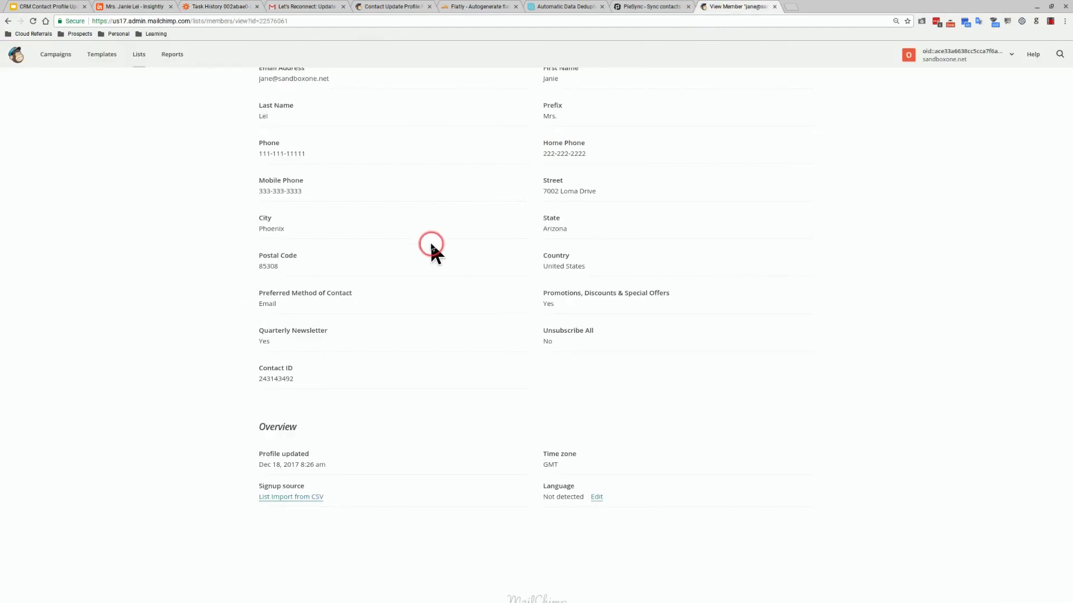
# In Mailchimp Lists, select the Contact Update Profile Form list (4 subscribers) and look over its sort and action menus
pyautogui.scroll(6, 431, 241)
pyautogui.click(145, 63)
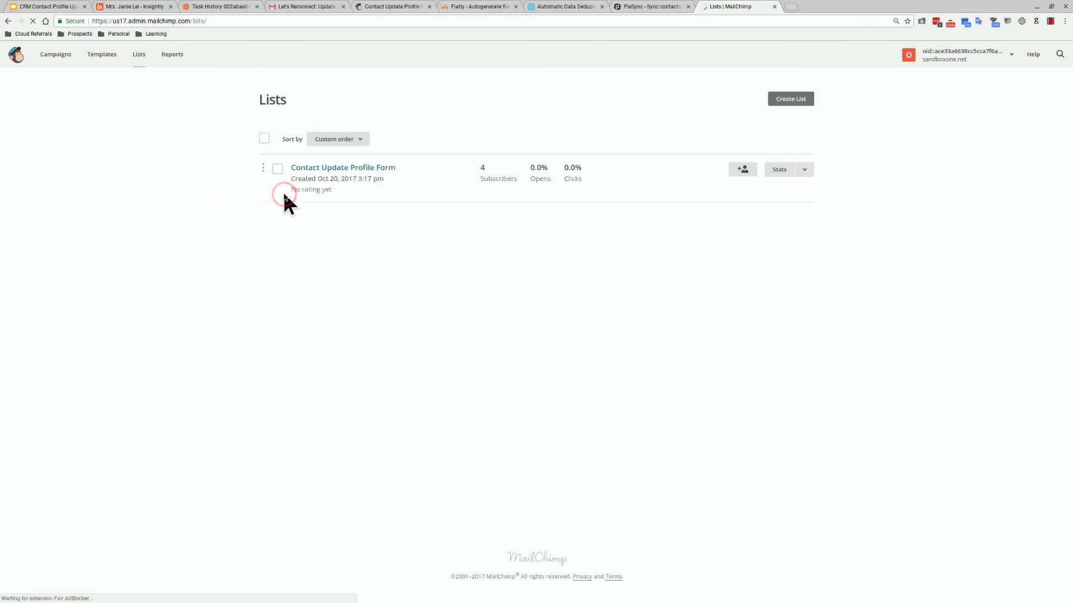
pyautogui.click(276, 170)
pyautogui.click(354, 152)
pyautogui.click(516, 233)
pyautogui.click(807, 174)
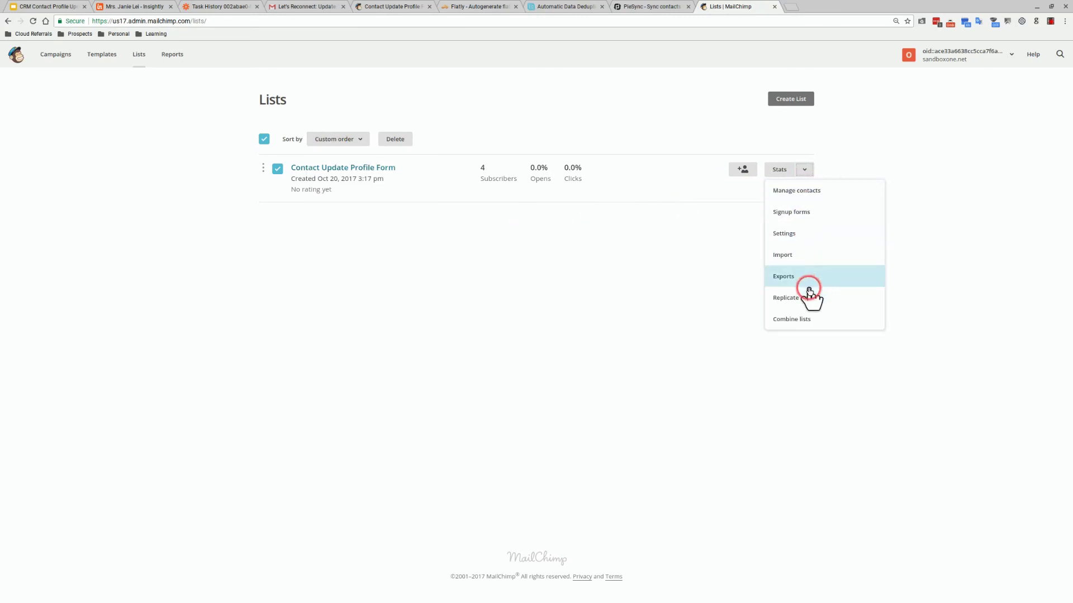
pyautogui.click(718, 279)
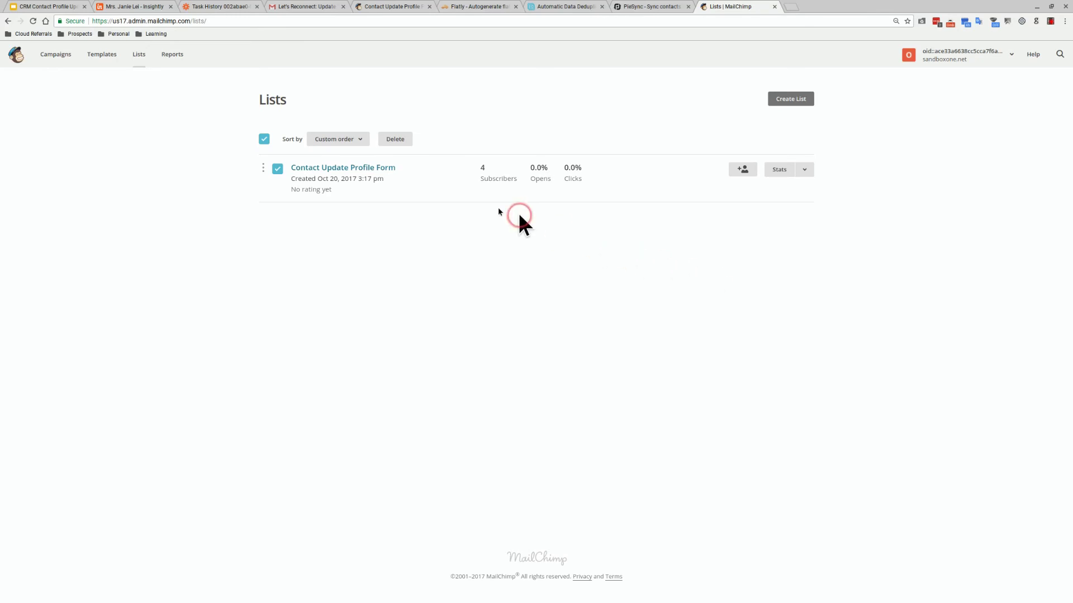
# Back in Zapier, open the switched-on Contact Profile Update zap in the editor from the Zaps list
pyautogui.click(190, 7)
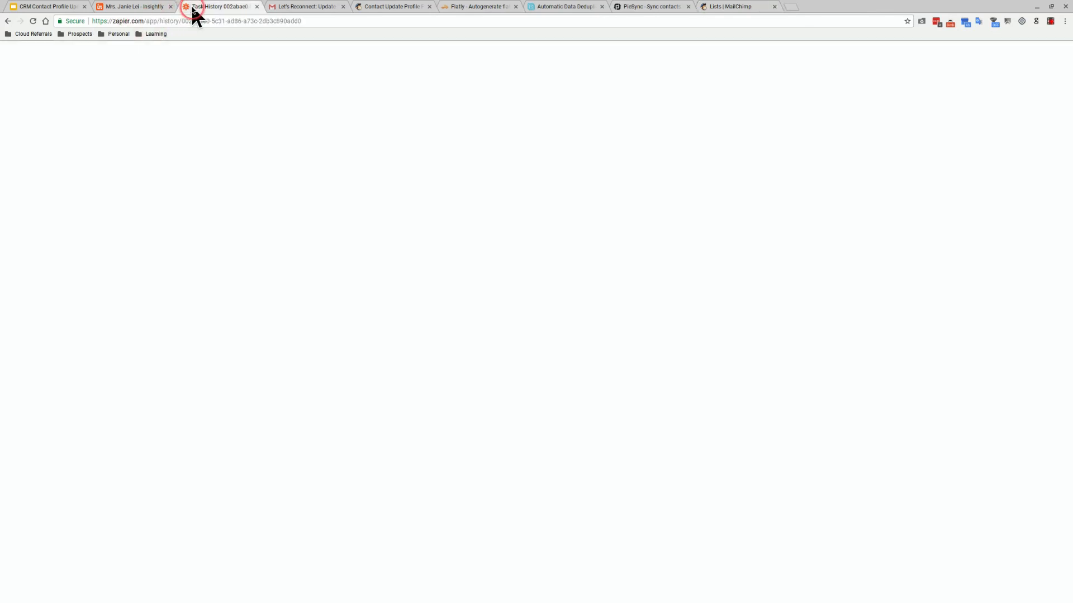
pyautogui.scroll(3, 172, 136)
pyautogui.click(289, 114)
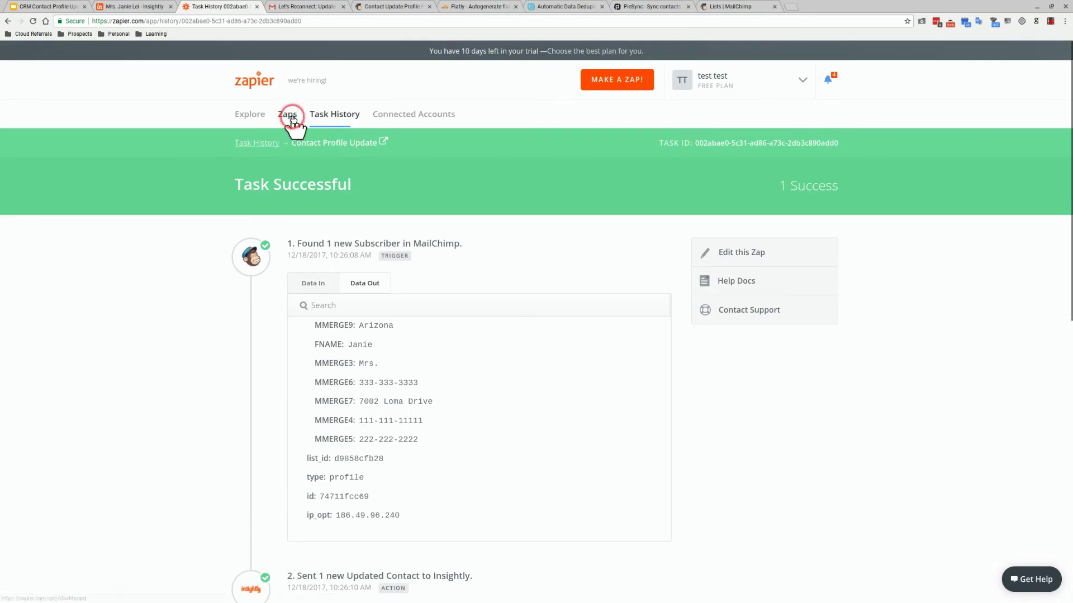
pyautogui.click(826, 192)
pyautogui.click(781, 272)
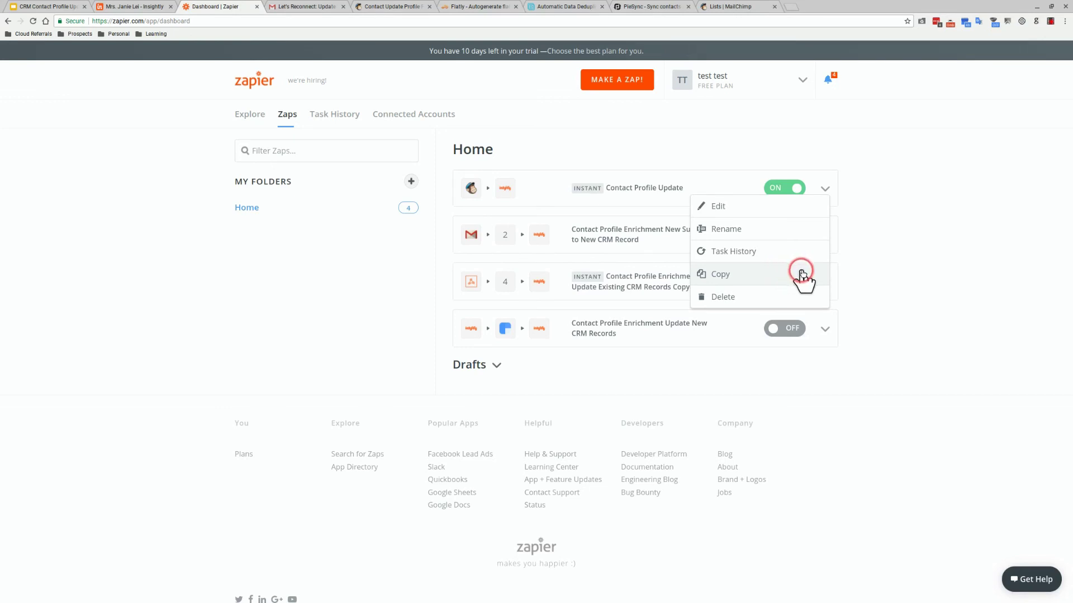
pyautogui.click(846, 257)
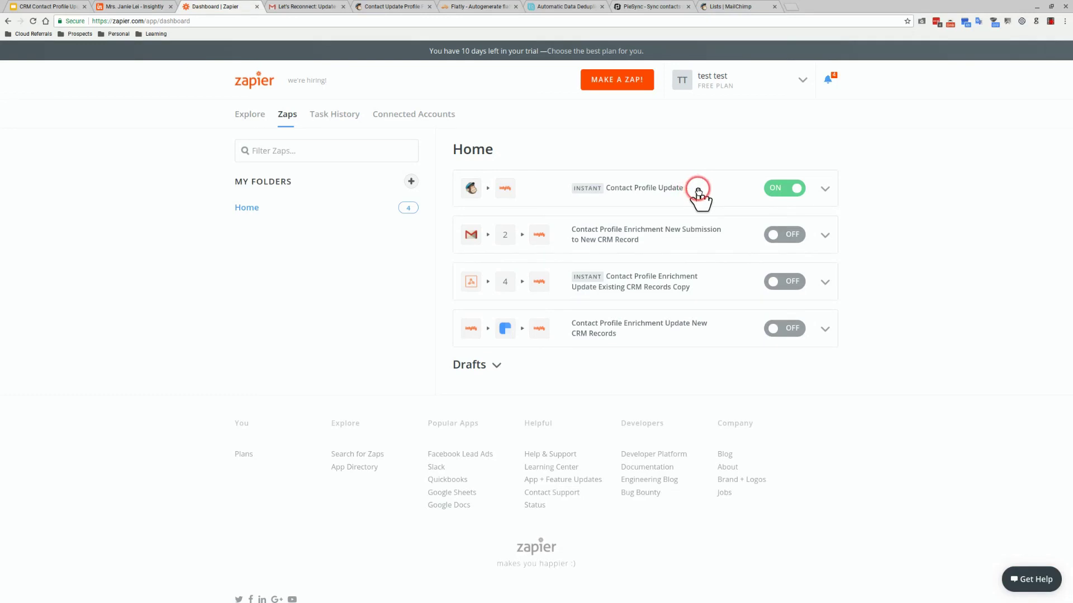
pyautogui.click(824, 190)
pyautogui.click(795, 211)
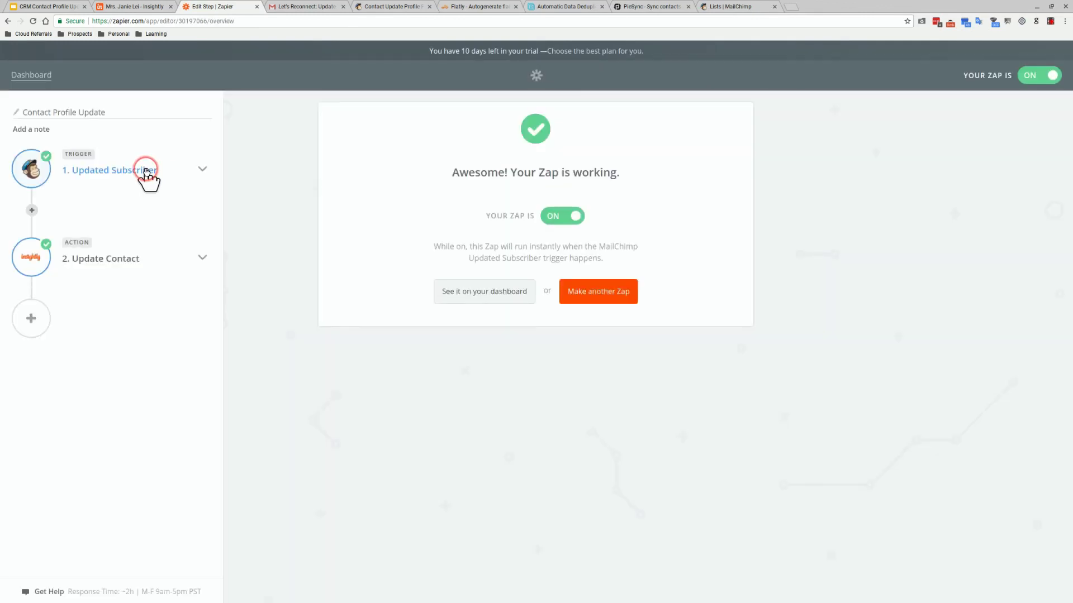
# Inspect the Updated Subscriber list setup and Update Contact field mappings, then show the Cloud Referrals consultant slide
pyautogui.click(143, 174)
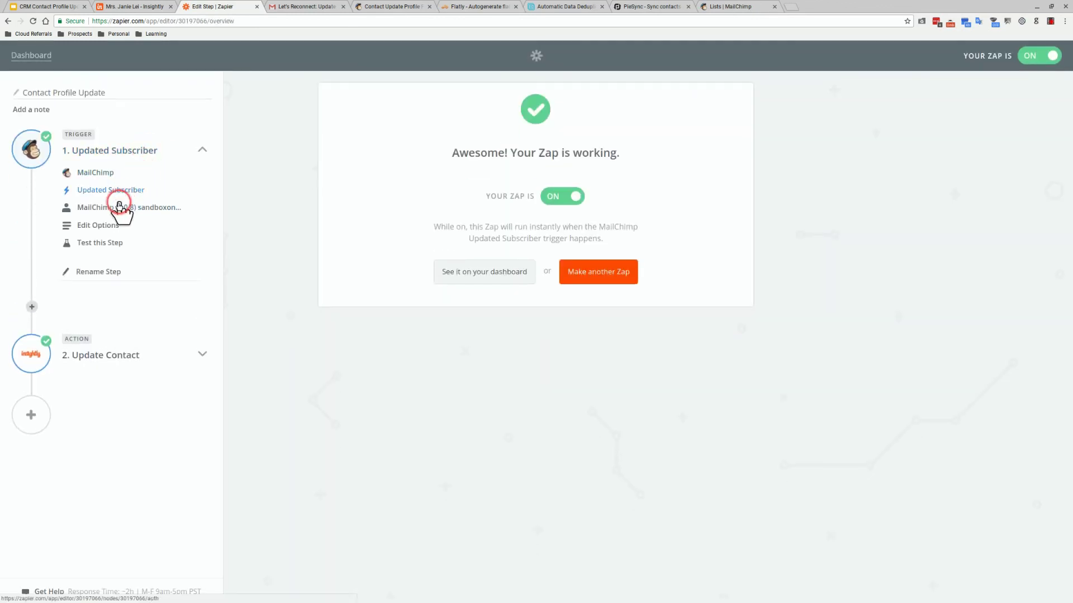
pyautogui.click(110, 226)
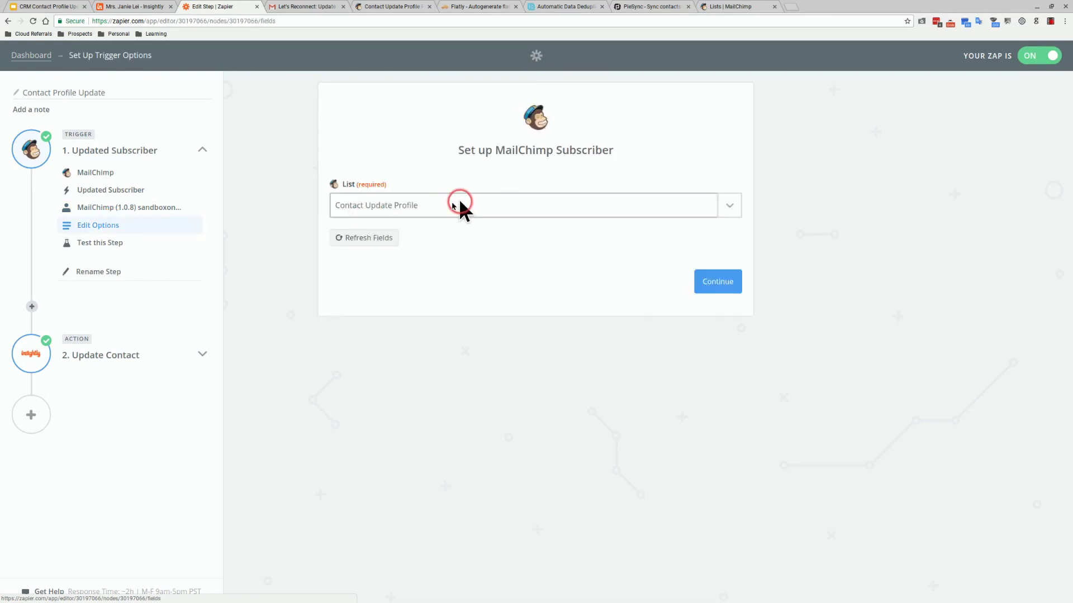
pyautogui.click(162, 356)
pyautogui.click(110, 433)
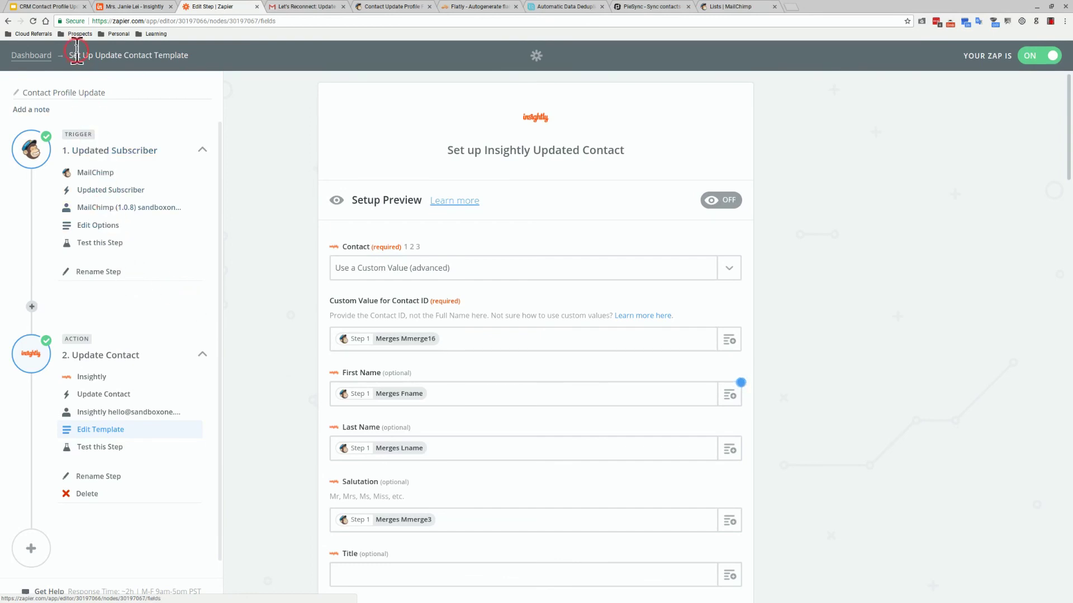
pyautogui.click(66, 6)
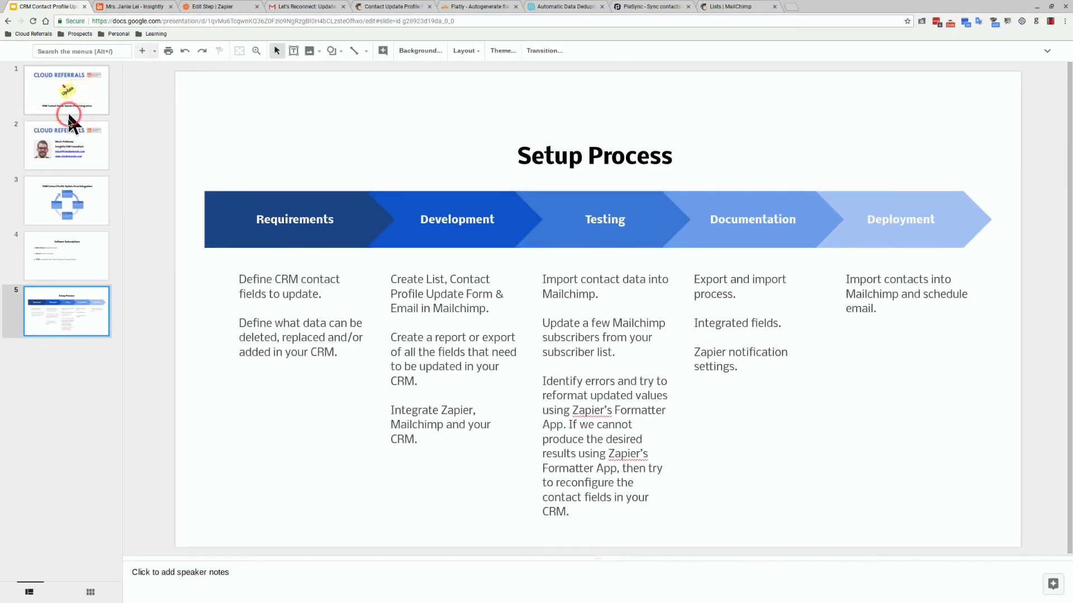
pyautogui.click(67, 148)
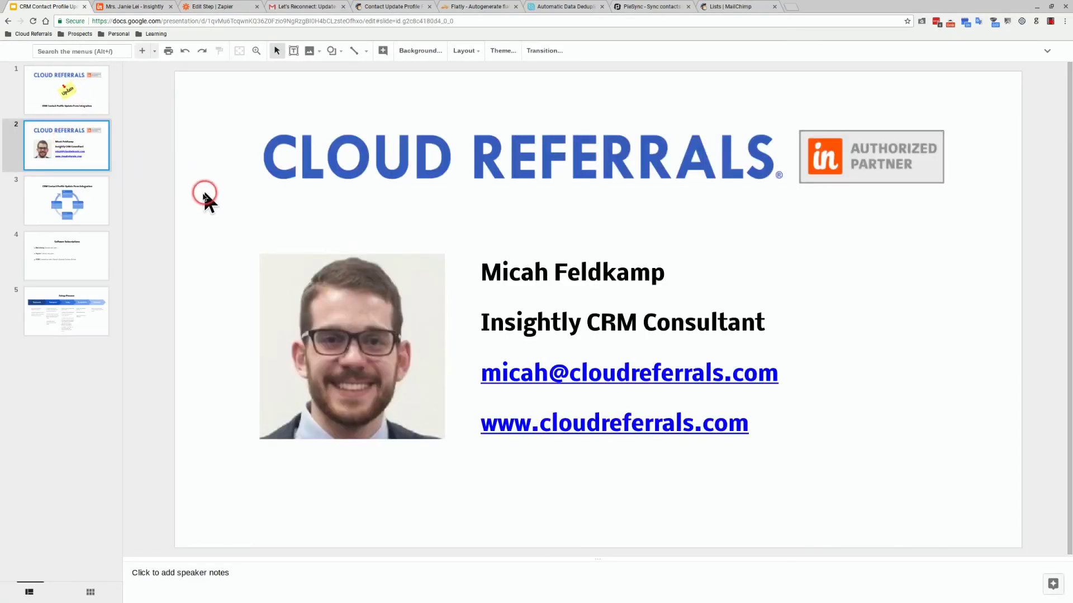